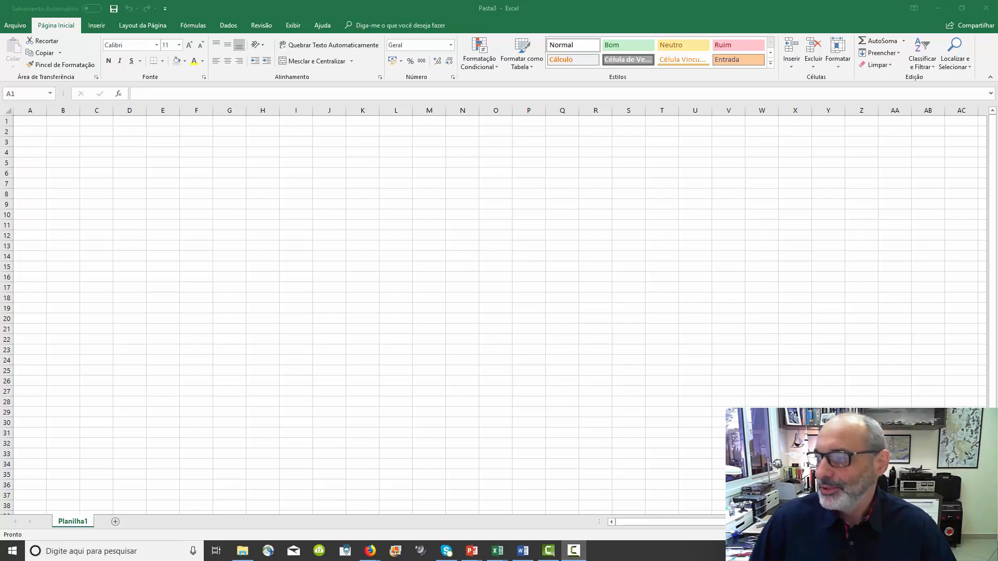
Review the finished convecão interna.xlsx workbook, moving its flow diagram off the last table columns, and return to the blank workbook.
left_click_drag(997, 156, 529, 2)
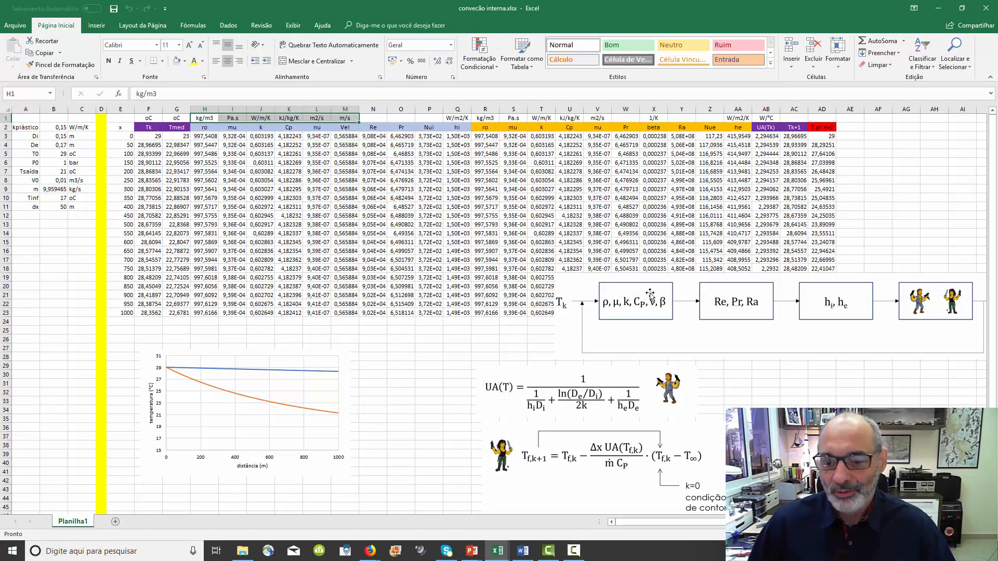
left_click(556, 289)
left_click_drag(556, 289, 556, 274)
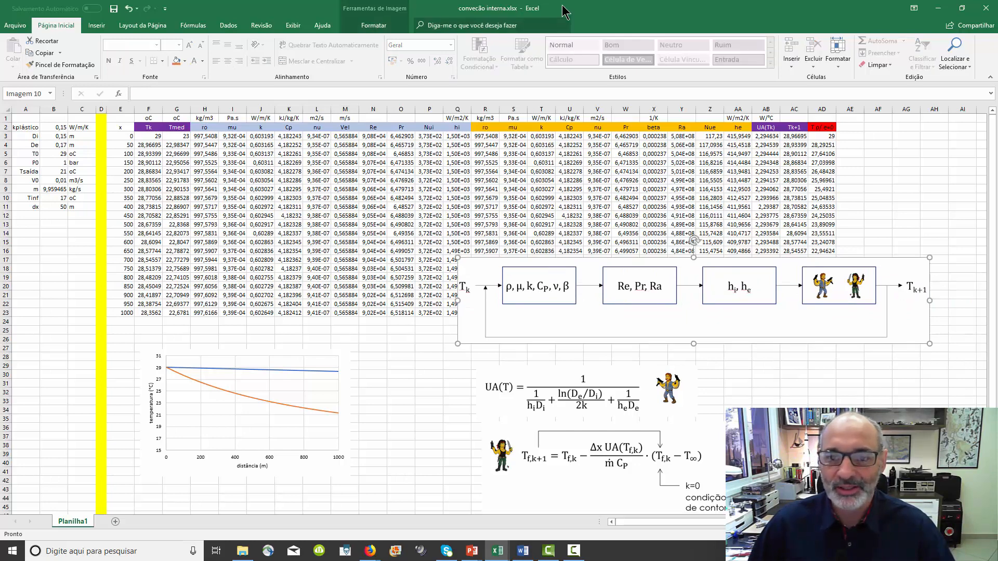
left_click_drag(562, 6, 997, 260)
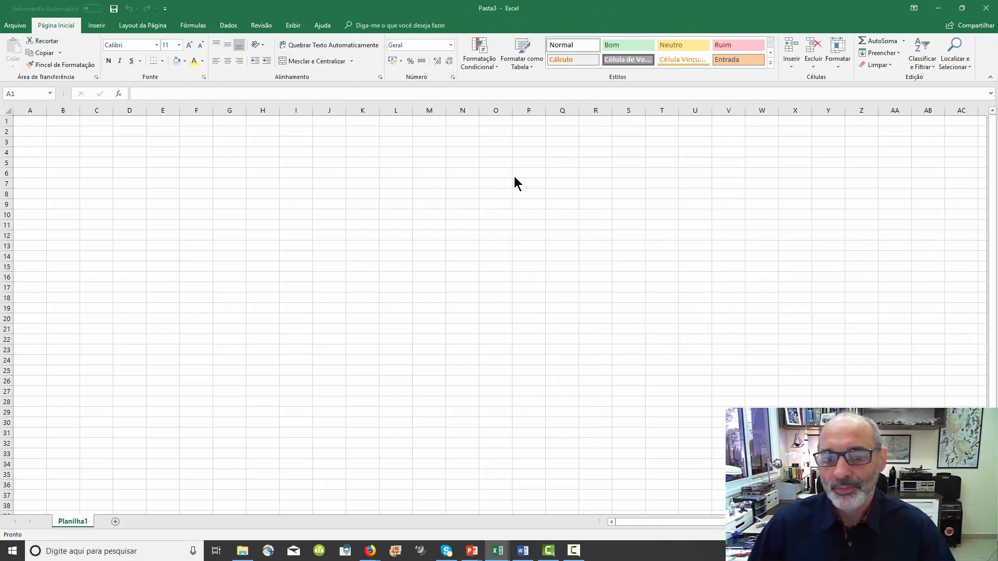
Narrow column D to a thin strip and fill the whole column with yellow as a divider.
left_click(242, 193)
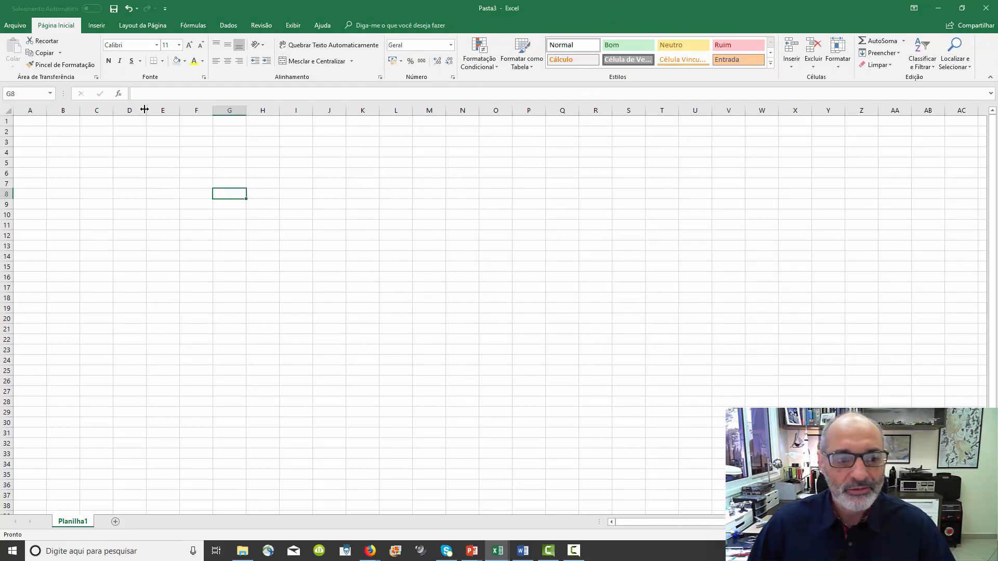
left_click_drag(146, 109, 126, 109)
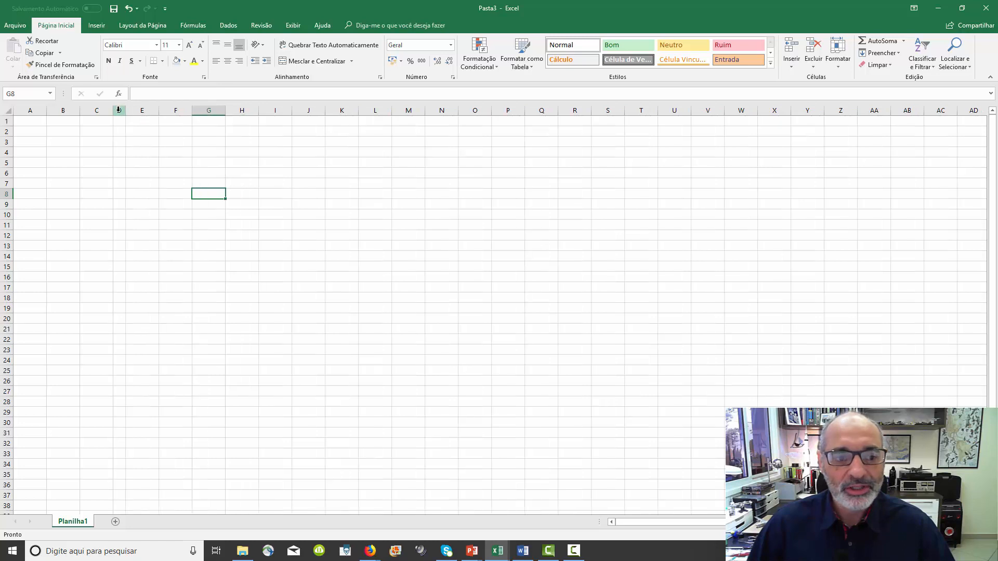
left_click(119, 110)
left_click(184, 61)
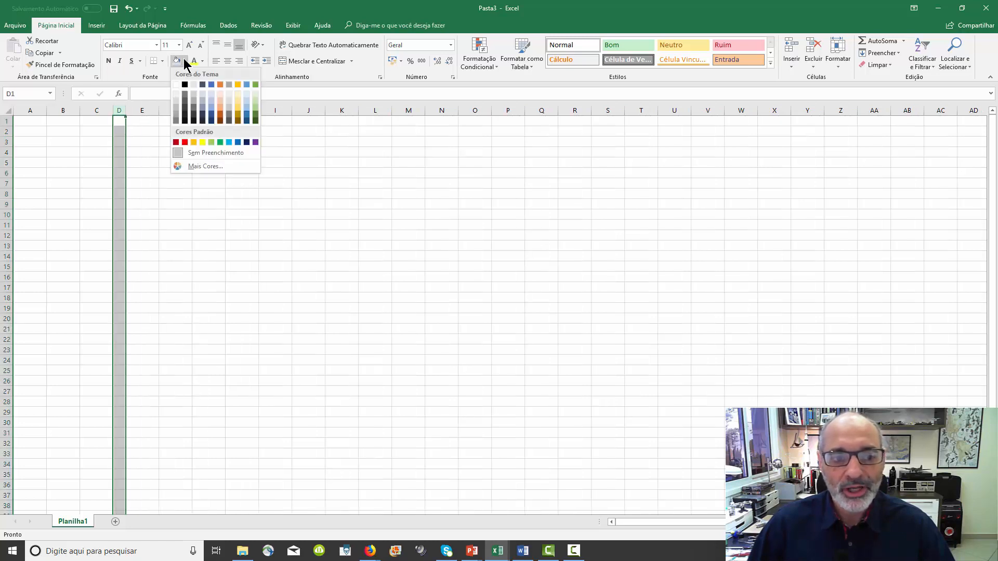
left_click(202, 142)
left_click(244, 206)
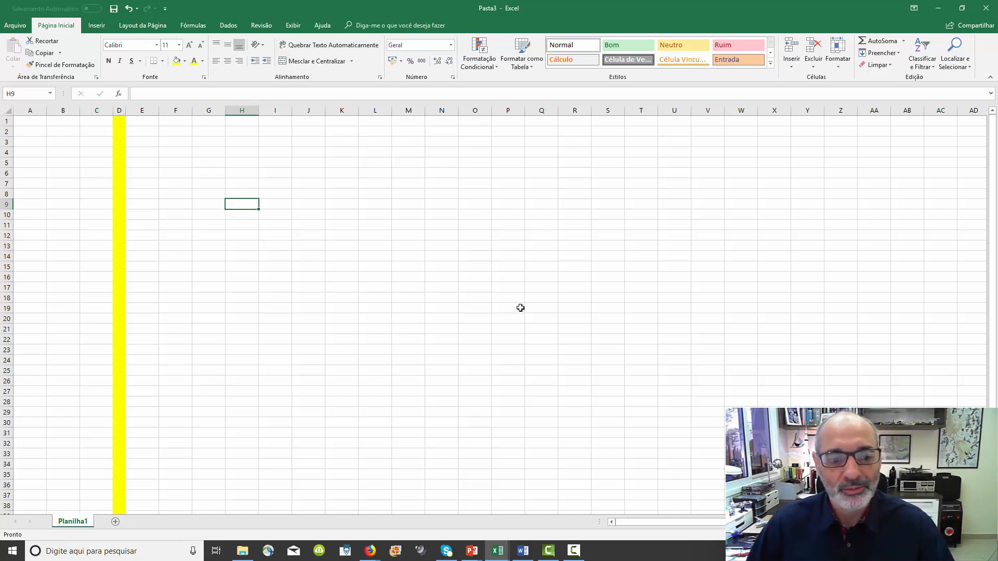
Copy the input data block, kplástico through dx with values and units, from the finished workbook and paste it starting at cell A2.
left_click_drag(31, 123, 87, 287)
left_click(306, 278)
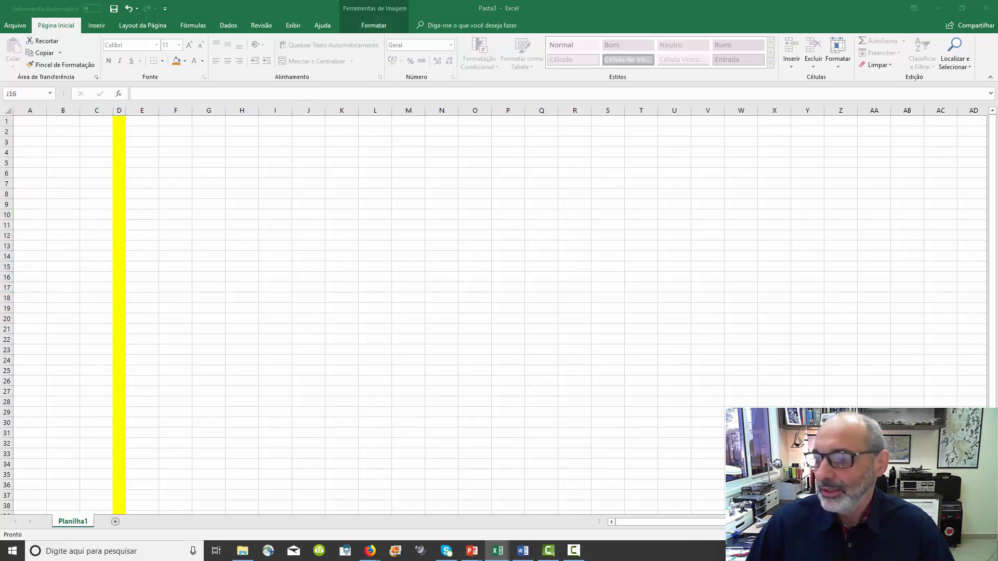
key("ctrl+c")
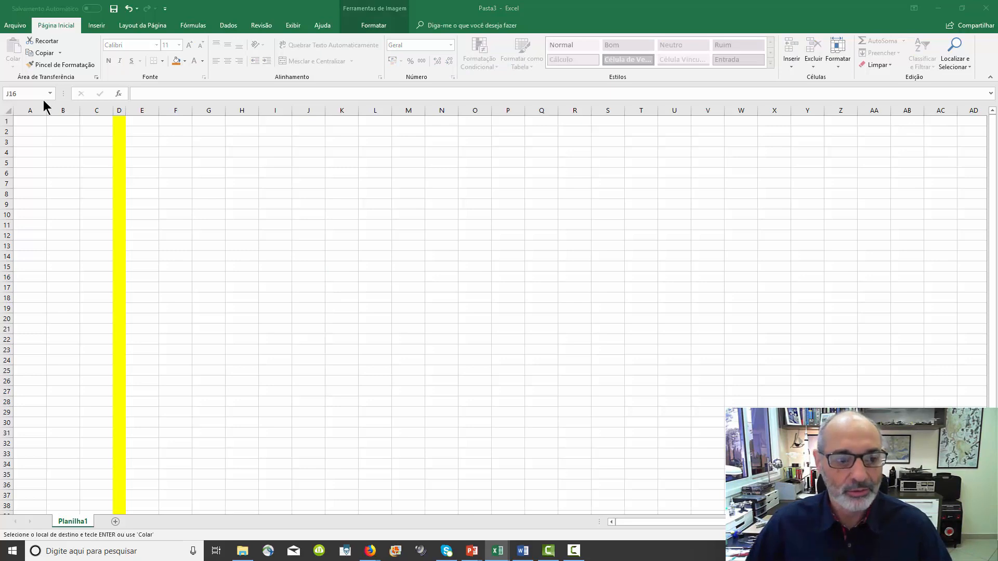
left_click(30, 120)
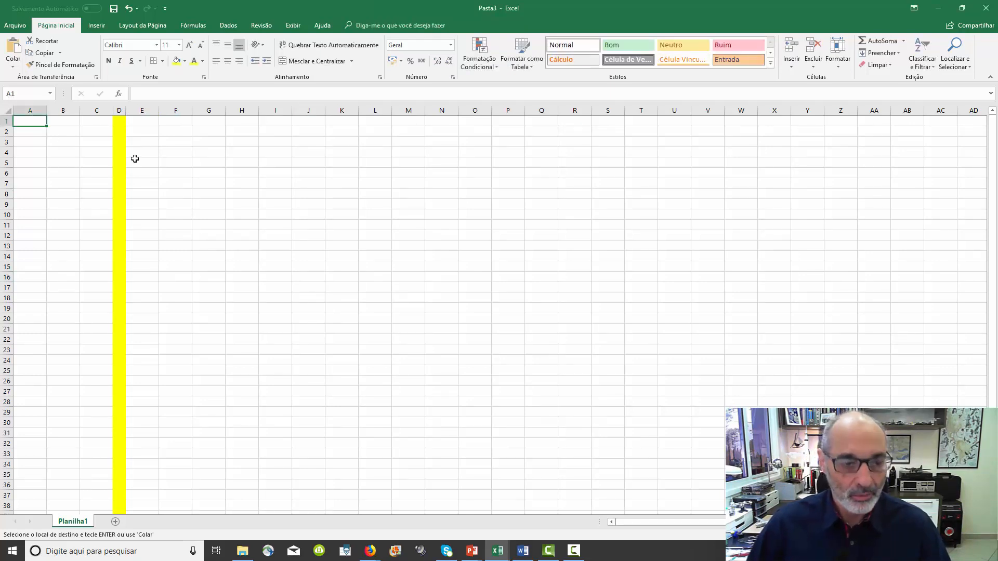
left_click(37, 133)
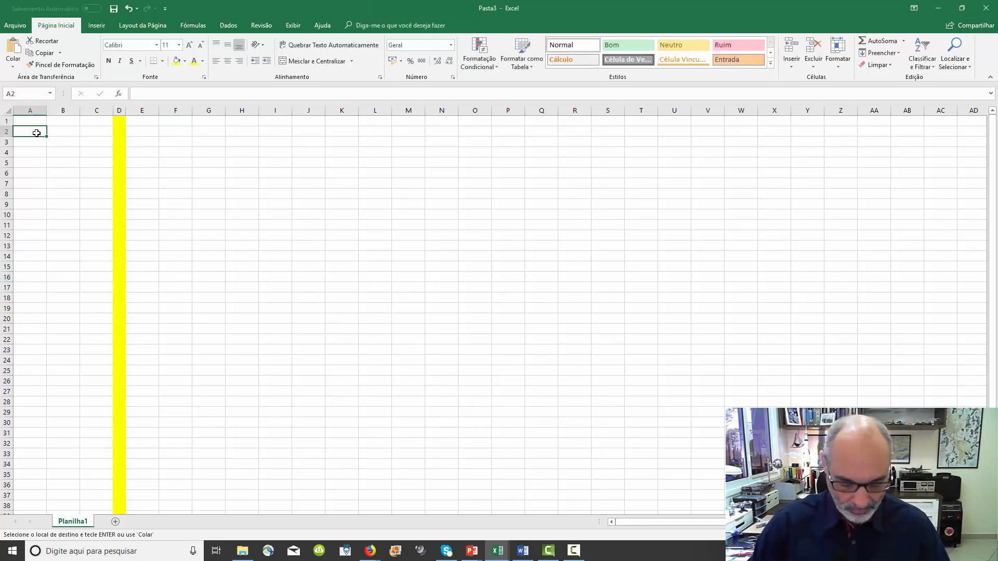
key("ctrl+v")
left_click(244, 254)
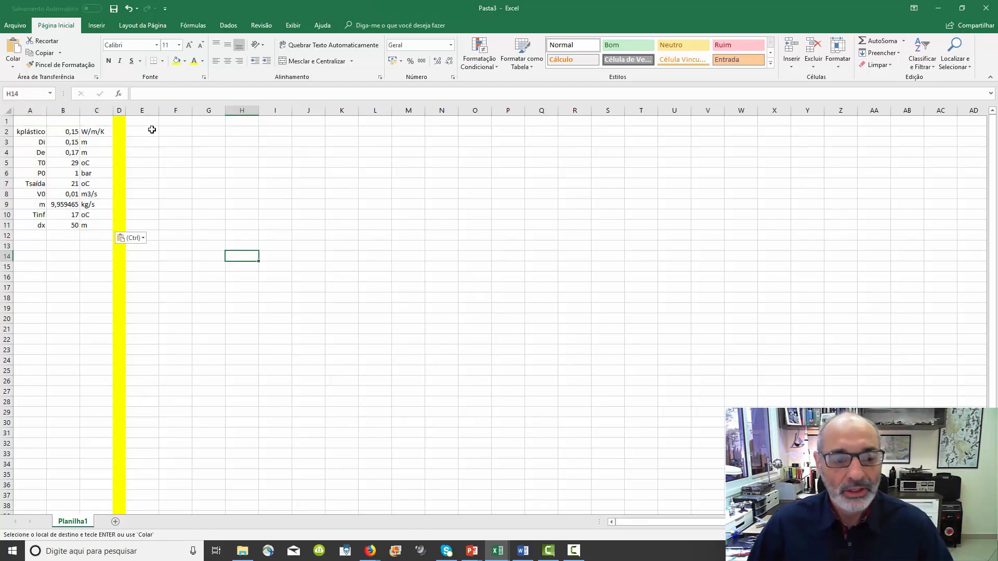
Enter the column heading k in cell E2, where the calculation table starts.
left_click_drag(149, 129, 777, 336)
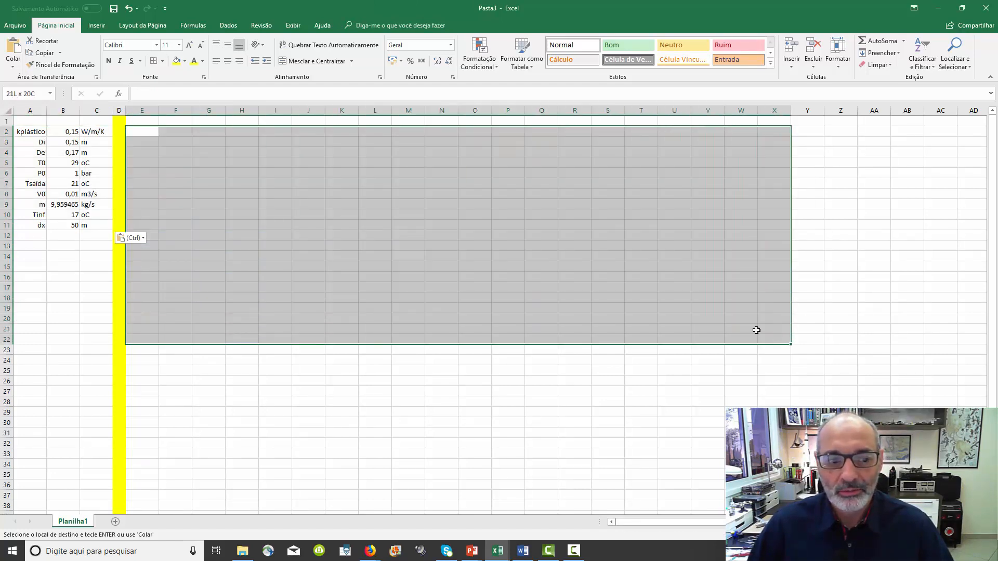
left_click(508, 255)
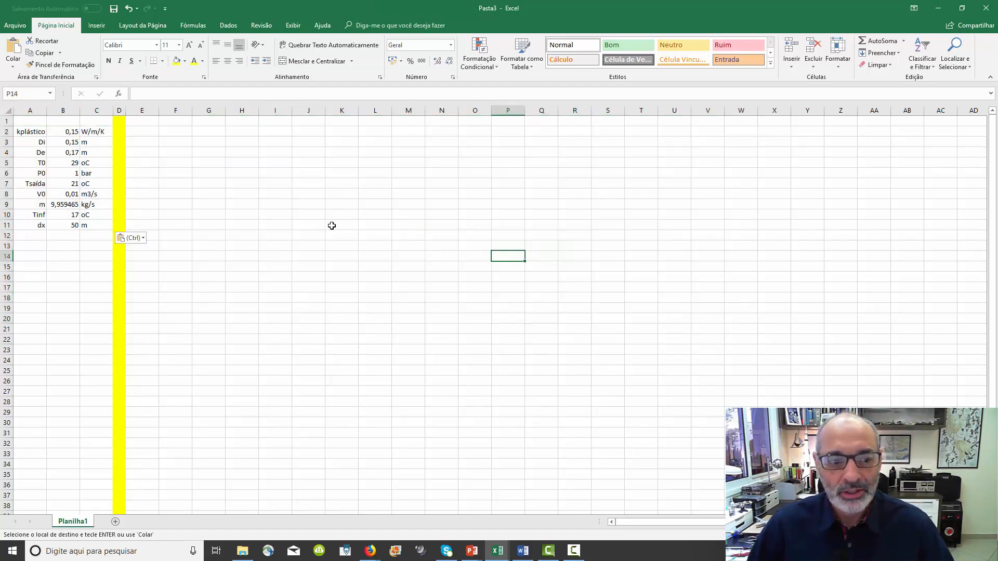
left_click(142, 132)
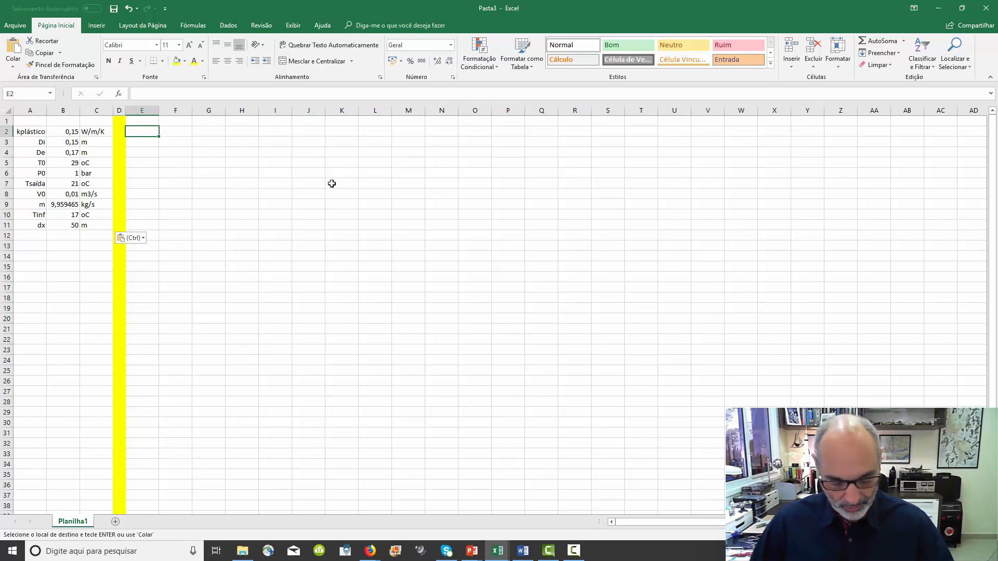
type("k")
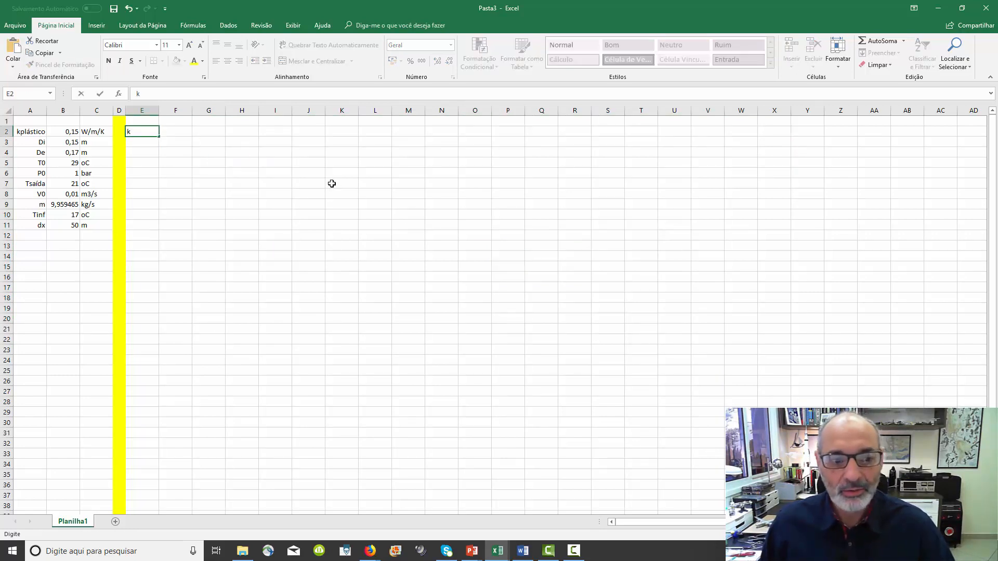
key("Return")
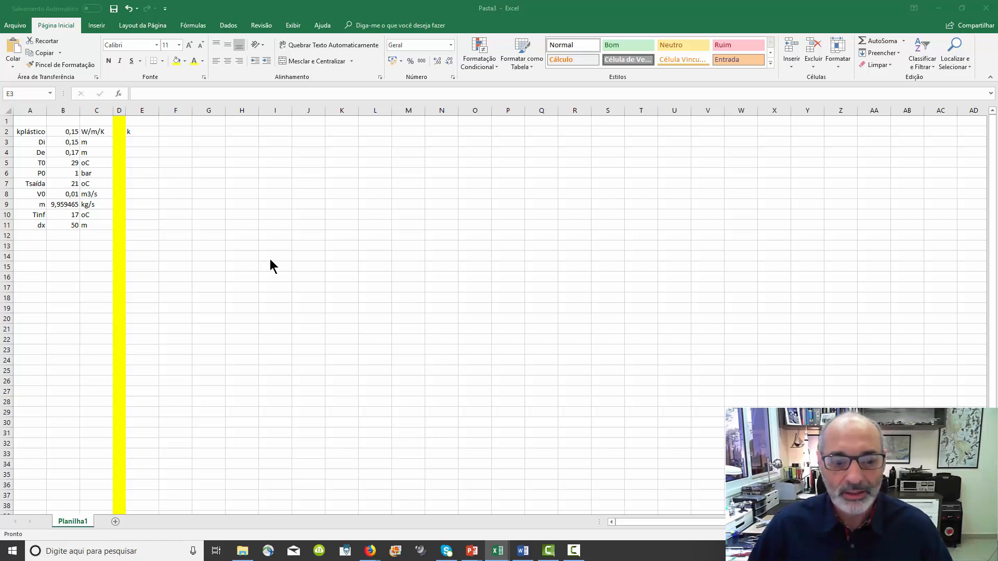
Paste the Tk to Tk+1 flow diagram into the sheet and move it to about rows 17 to 26, starting near column G.
left_click(353, 257)
key("ctrl+v")
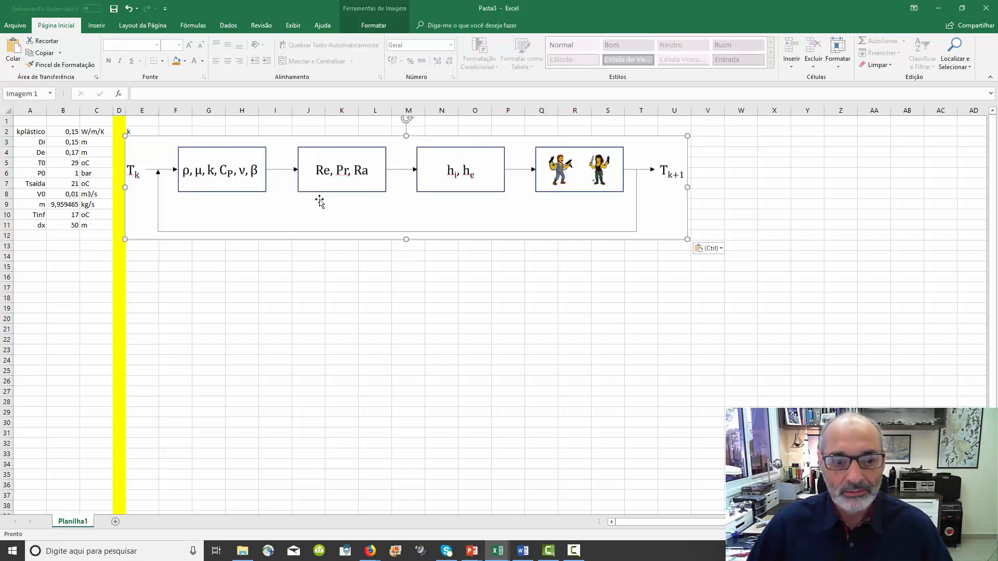
left_click_drag(318, 201, 397, 346)
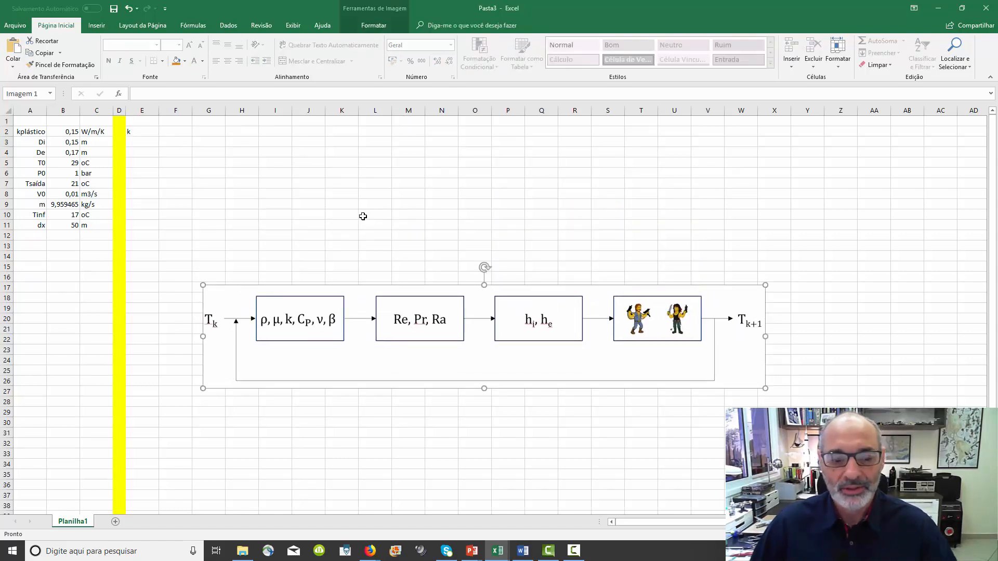
Enter the index values 0, 1 and 2 under the k heading in cells E3 to E5.
left_click(150, 146)
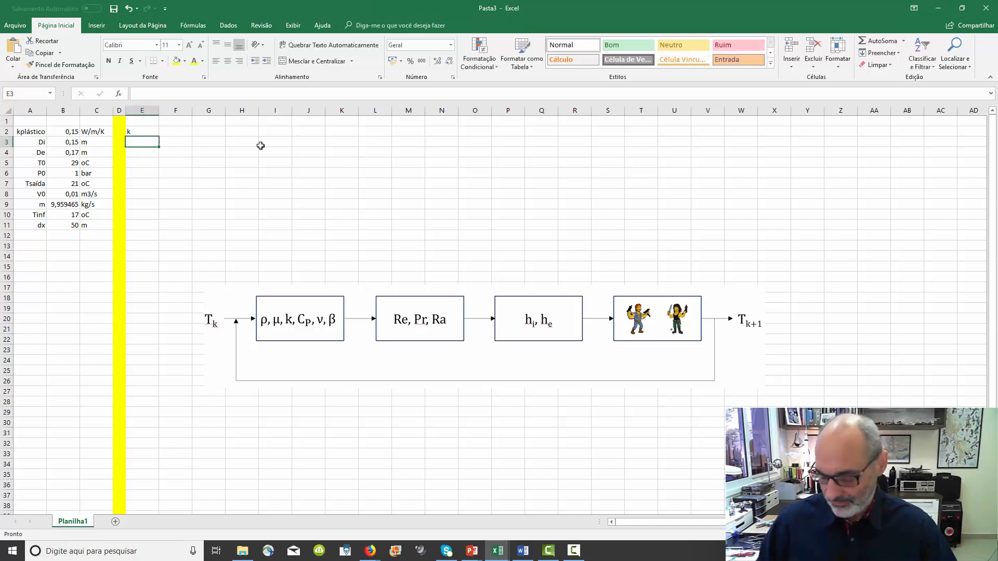
type("0")
key("Return")
type("1")
key("Return")
type("2")
key("Return")
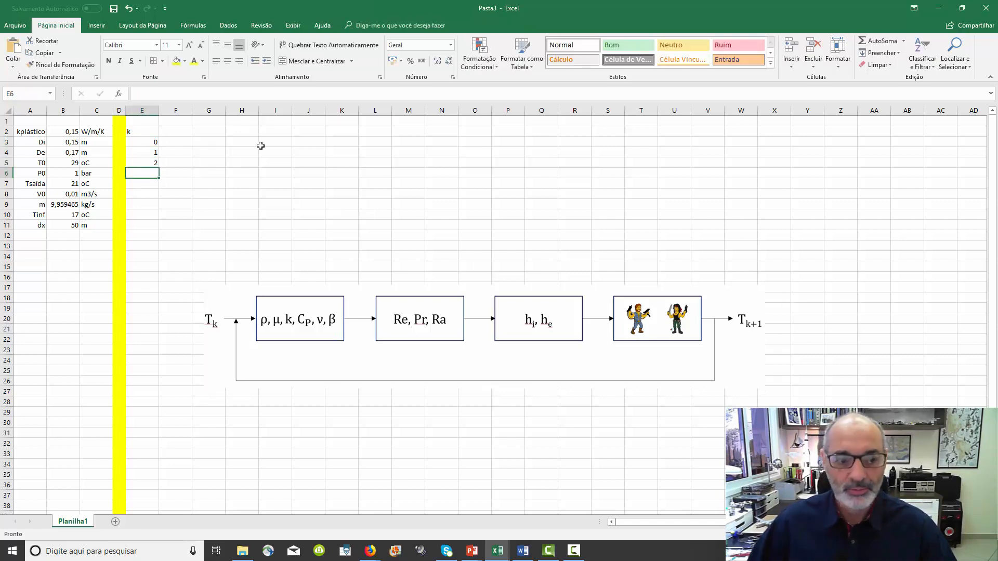
Enter the column heading x in cell F2 and its unit m in cell F1.
left_click(176, 131)
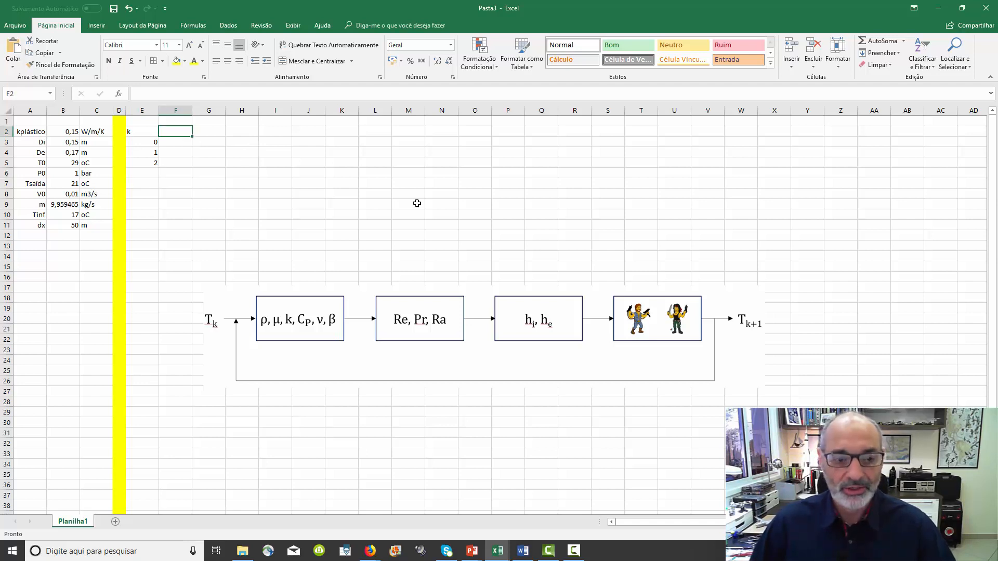
type("x")
key("Up")
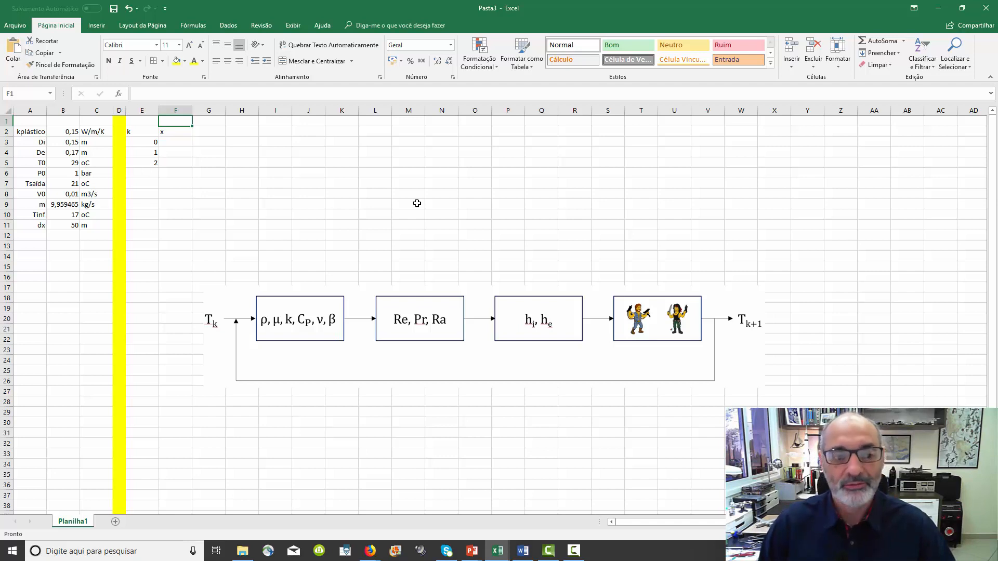
type("m")
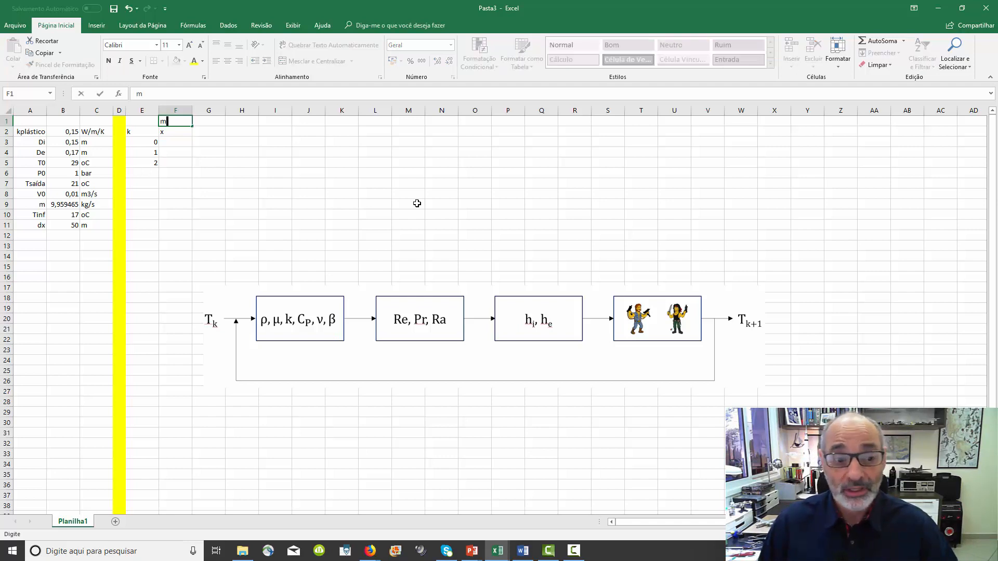
key("Return")
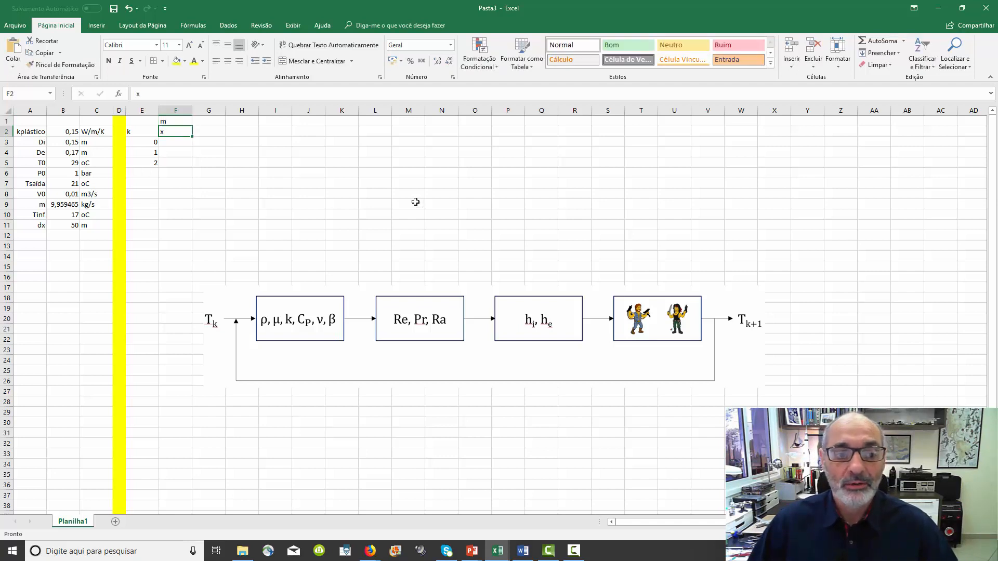
Center the contents of the two heading rows across cells E1 to AG2.
mouse_move(143, 123)
left_mouse_down()
mouse_move(787, 139)
mouse_move(985, 130)
mouse_move(951, 130)
left_mouse_up()
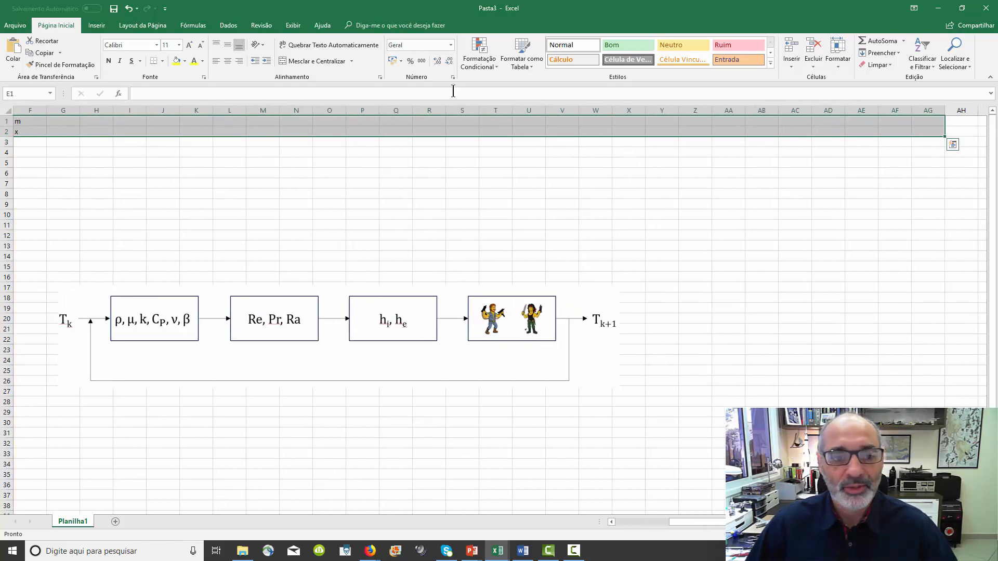
left_click(228, 61)
left_click_drag(682, 522, 626, 522)
left_click(309, 206)
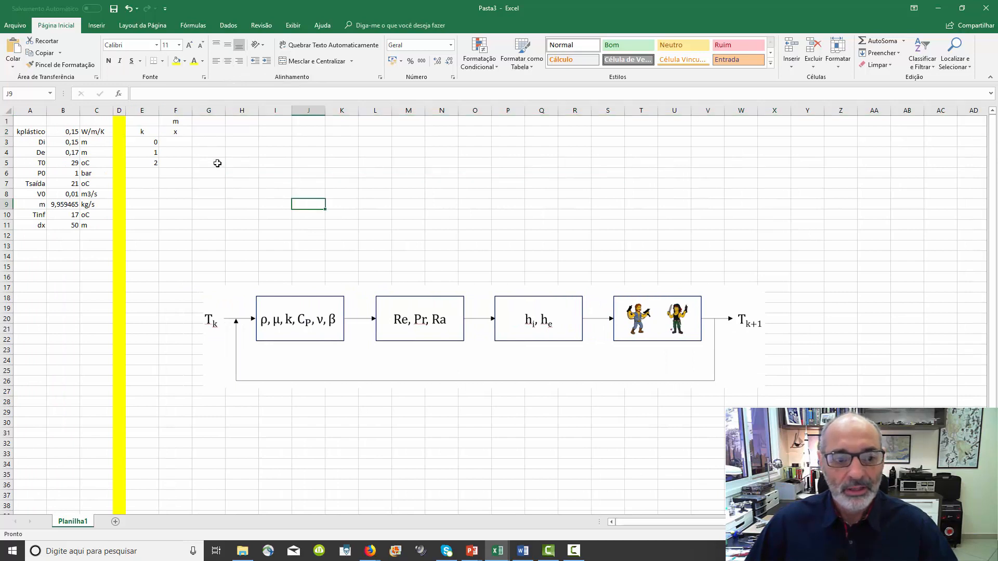
Enter the formula =E3*$B$11 in cell F3, with an absolute reference to the dx value.
left_click(179, 140)
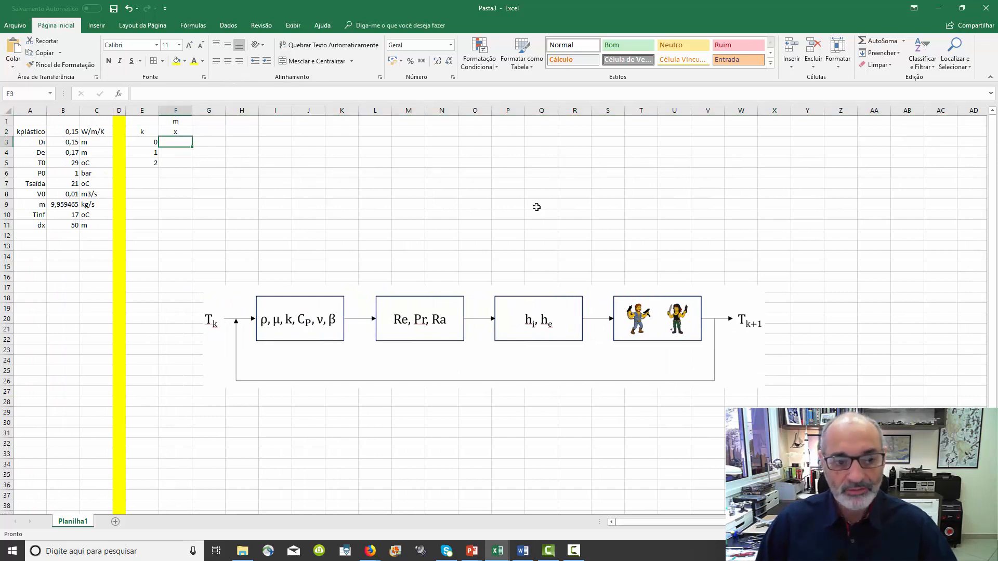
type("=")
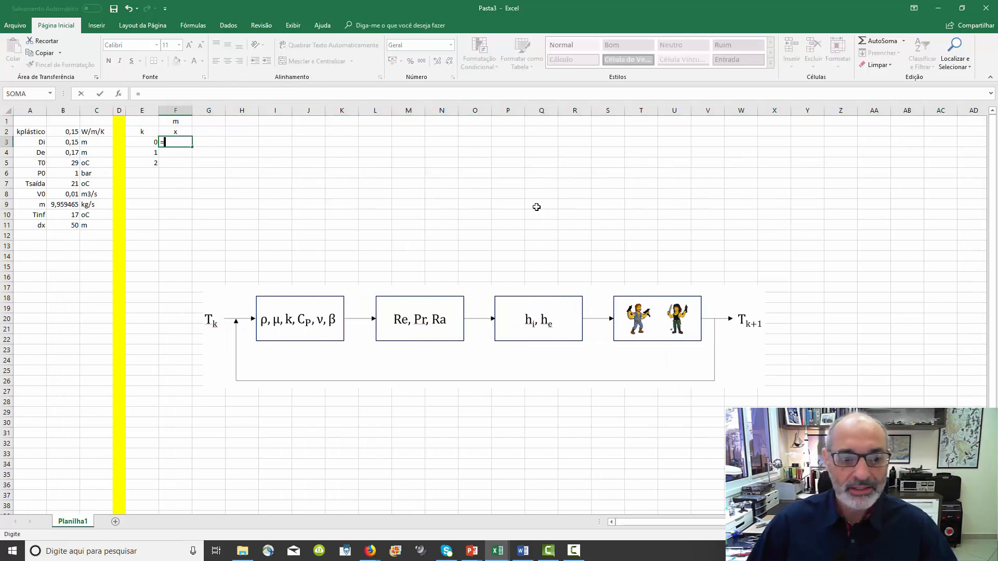
left_click(146, 142)
type("*")
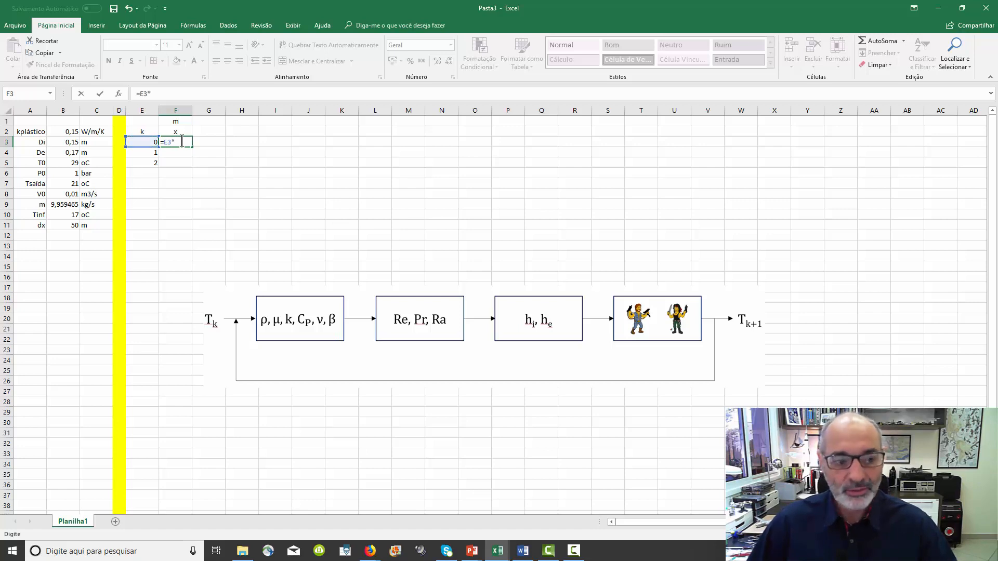
left_click(70, 226)
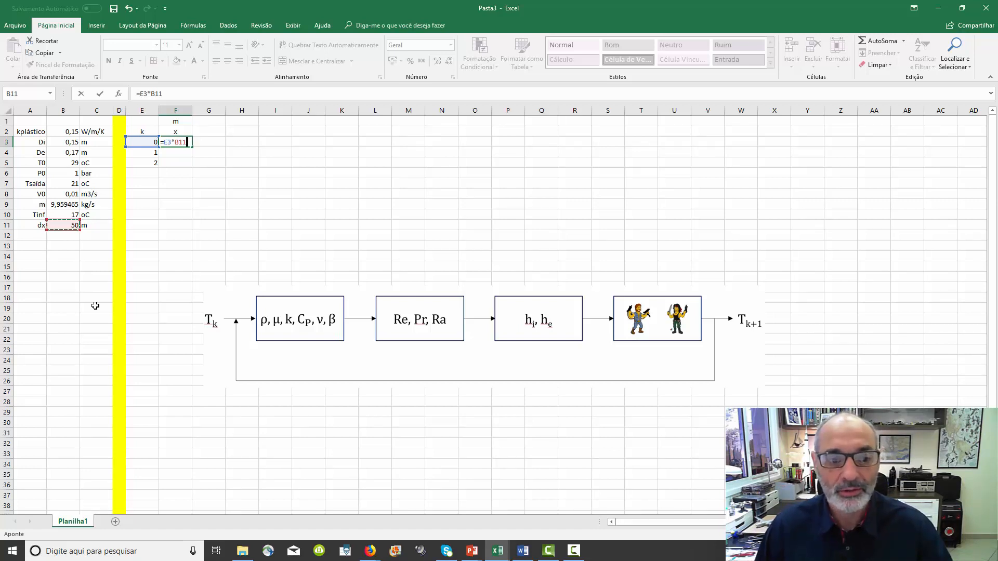
key("F4")
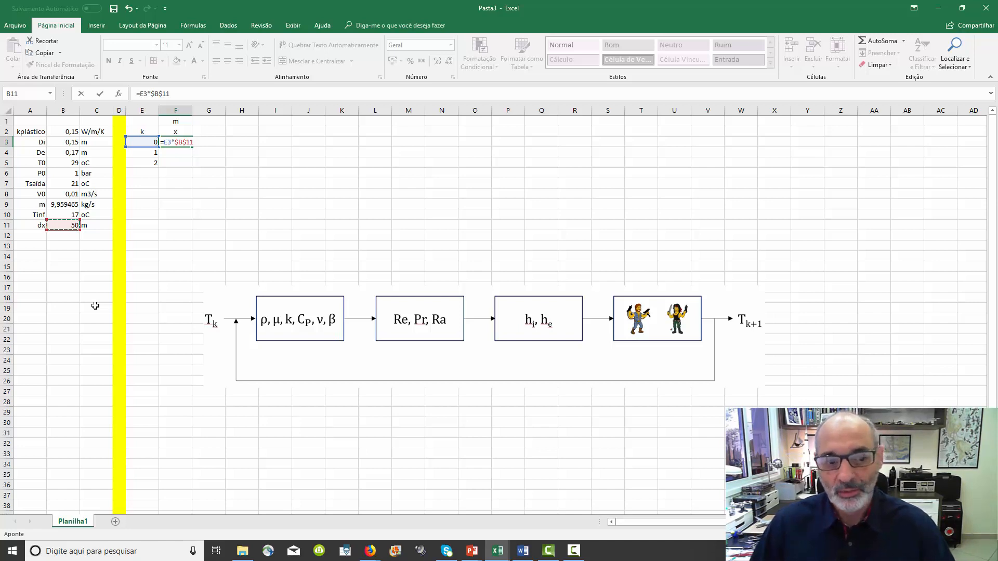
key("Return")
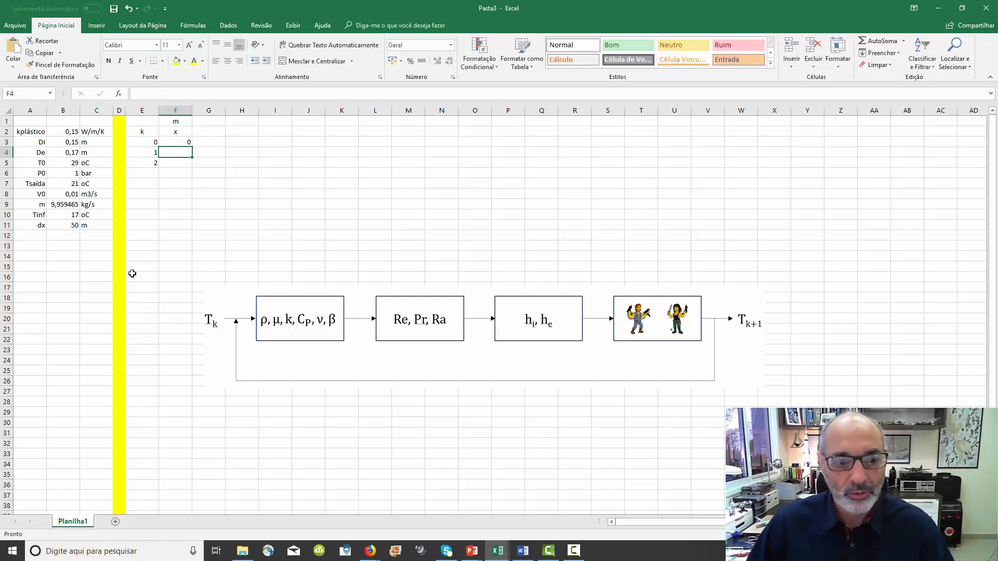
Fill the position formula in cell F3 down to cell F5.
left_click(180, 142)
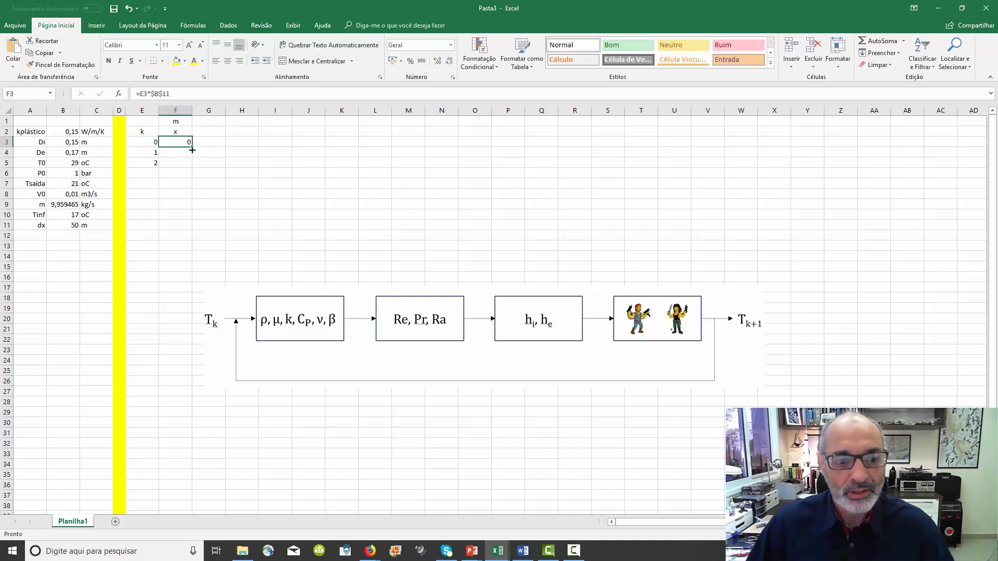
left_click_drag(193, 149, 193, 167)
left_click(285, 185)
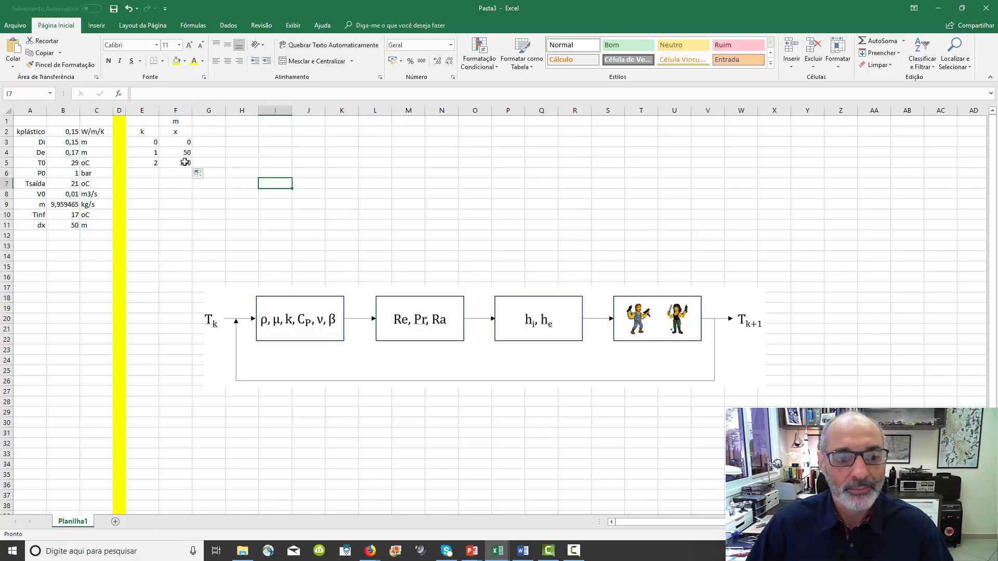
Check the position formulas in cells F5 and F4, and enter the column heading Tk in G2 with unit oC in G1.
left_click(185, 162)
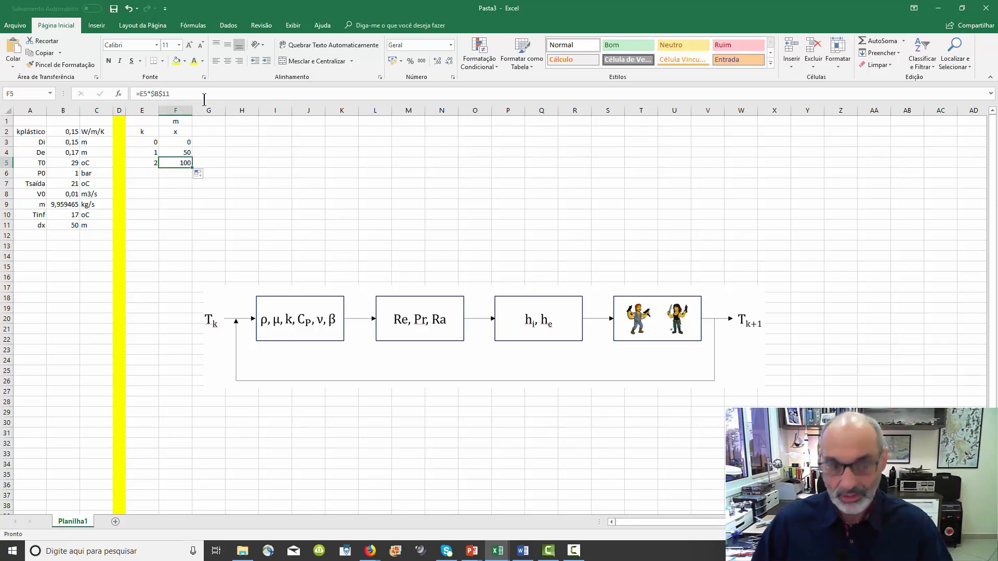
key("Up")
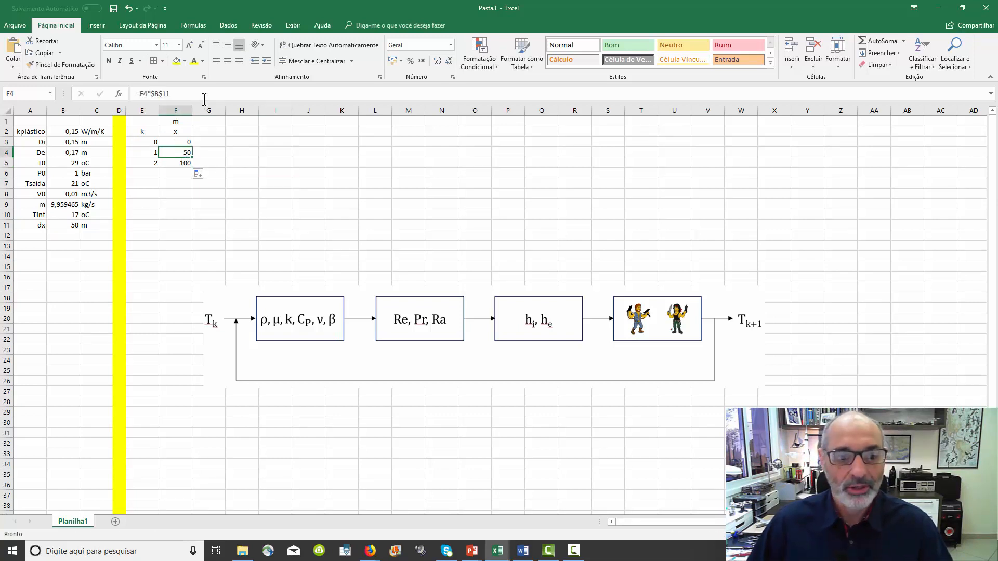
left_click(213, 130)
type("T")
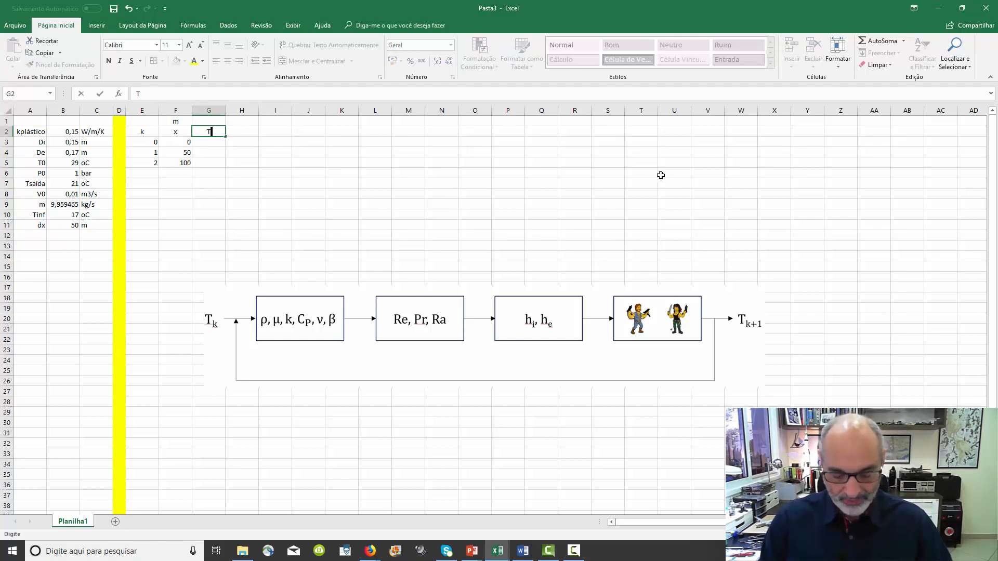
type("k")
key("Return")
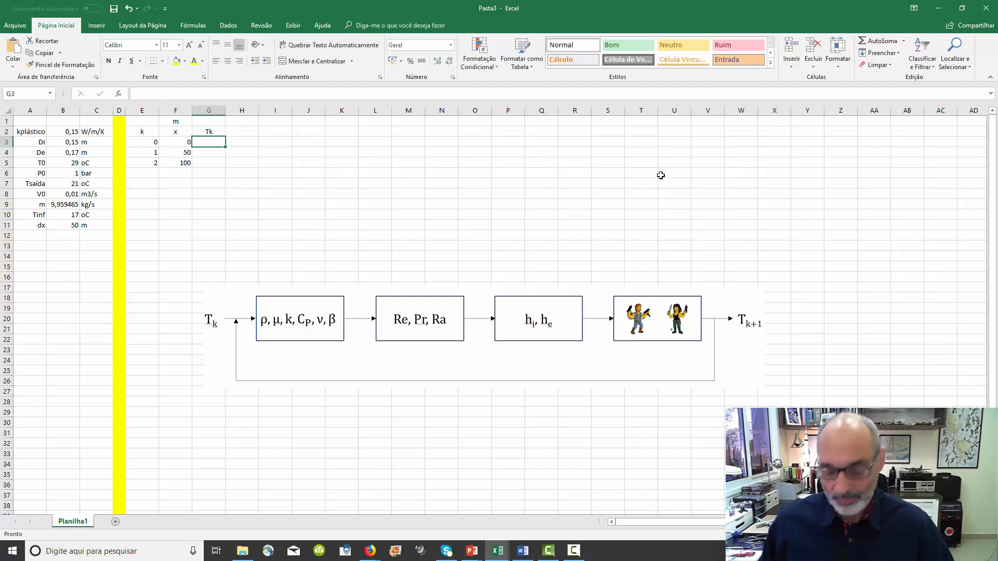
key("Up")
key("Up")
type("o")
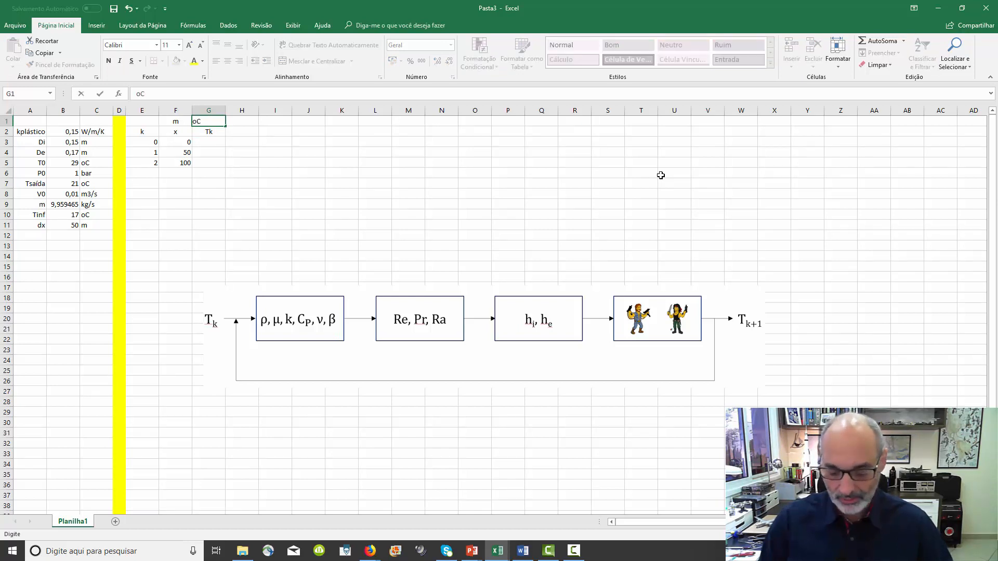
type("C")
key("Return")
Enter the formula =B5 in cell G3 to link the first Tk value to the initial temperature T0.
key("Down")
key("Down")
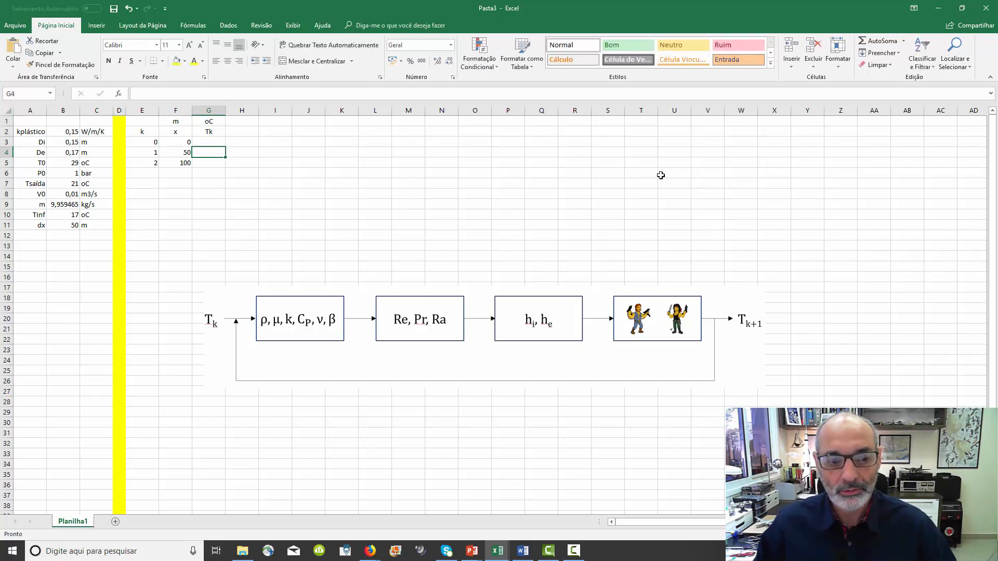
key("Up")
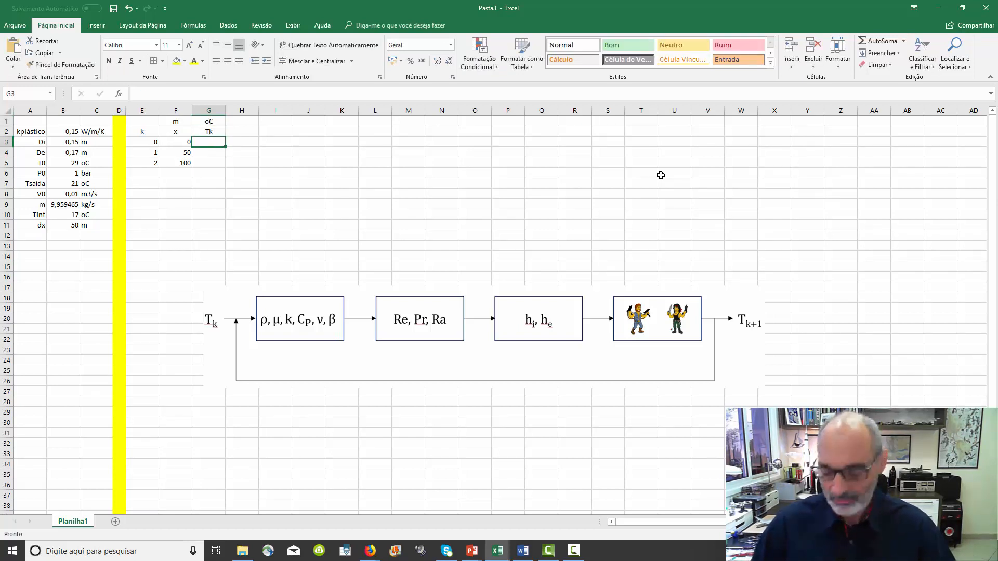
type("=")
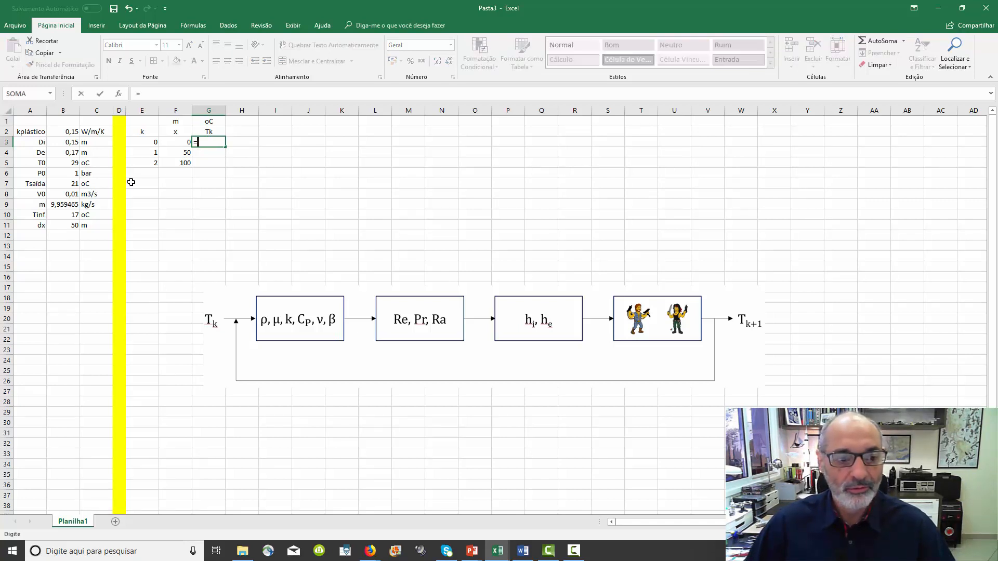
left_click(69, 164)
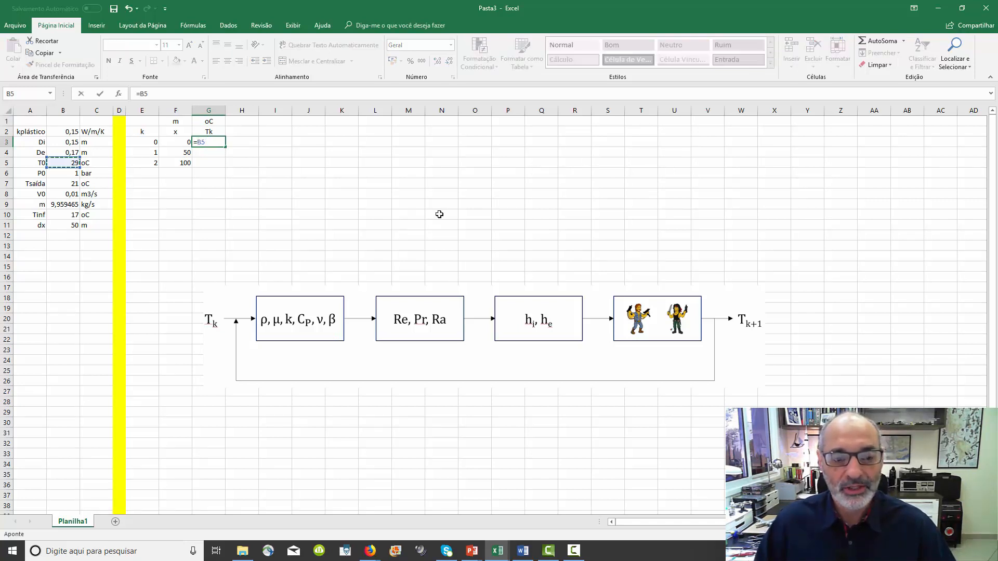
key("Return")
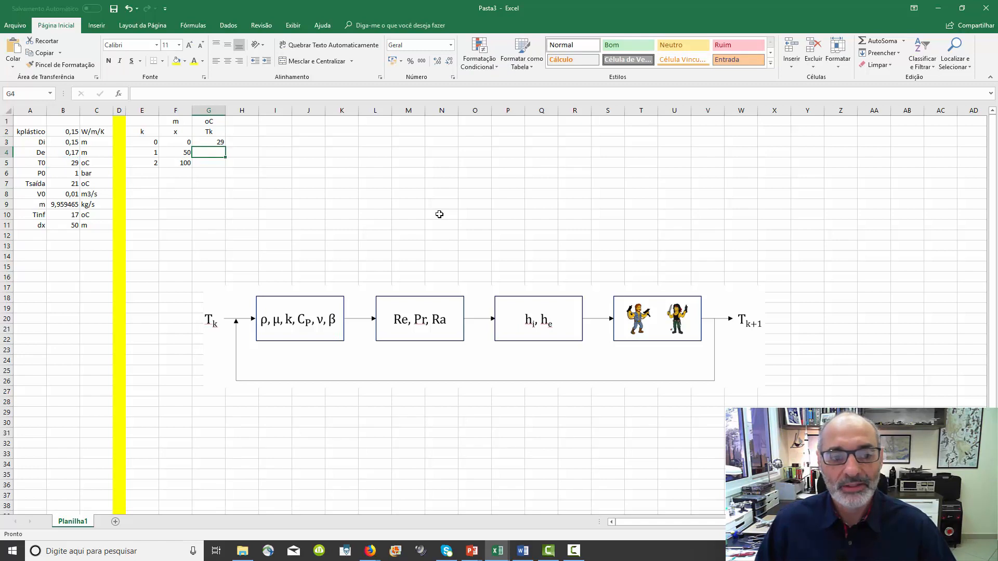
Consult the temperature profile on the PowerPoint slide, and enter the heading Tmed in cell H2 of the workbook with unit oC in H1.
left_click(243, 132)
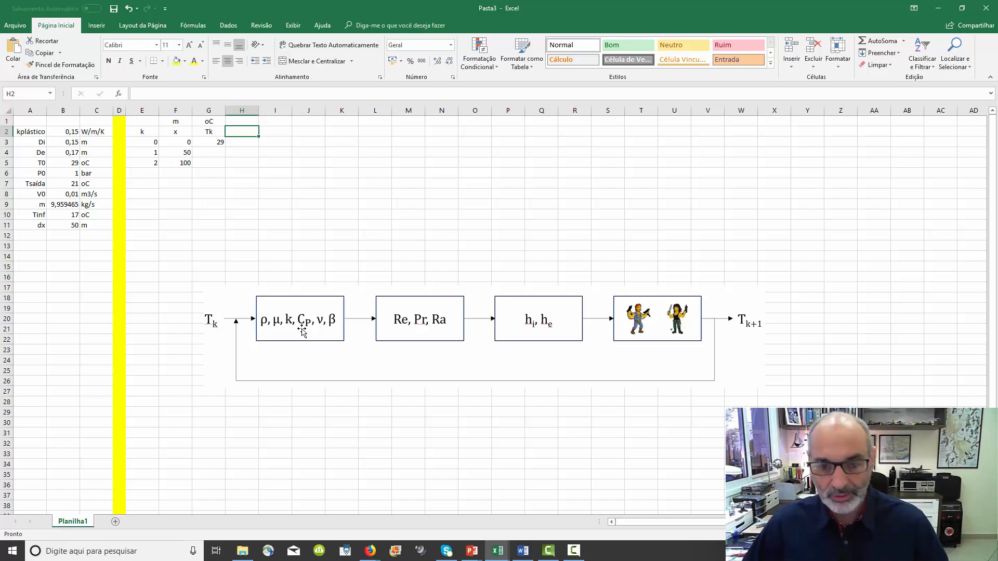
key("alt+Tab")
key("alt+Tab")
key("alt+Tab")
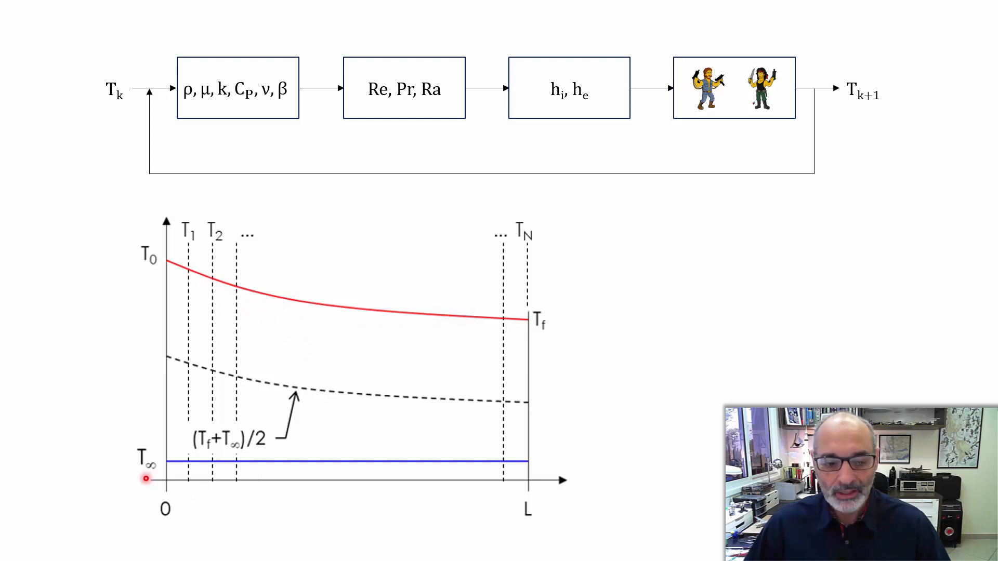
key("alt+Tab")
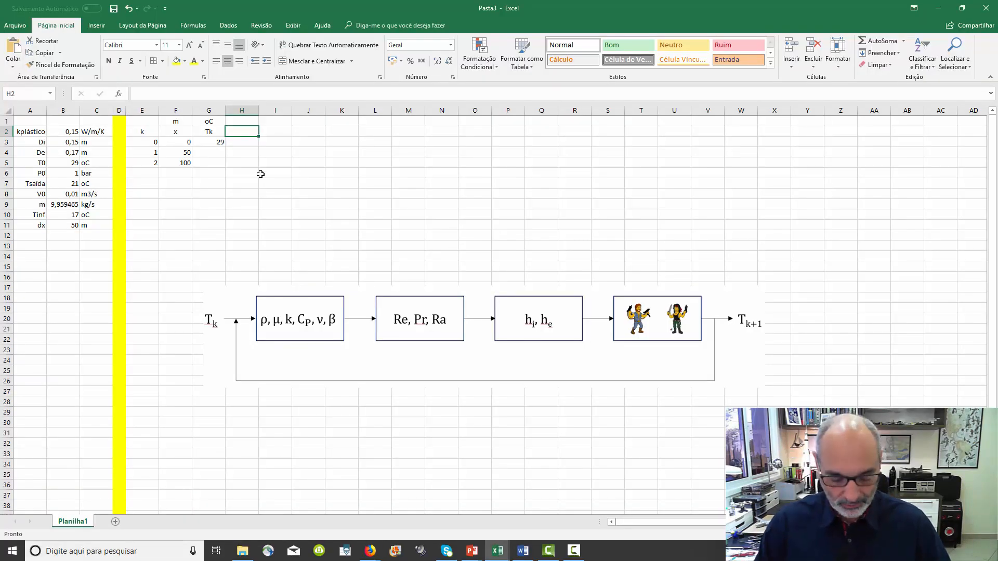
type("Tmed")
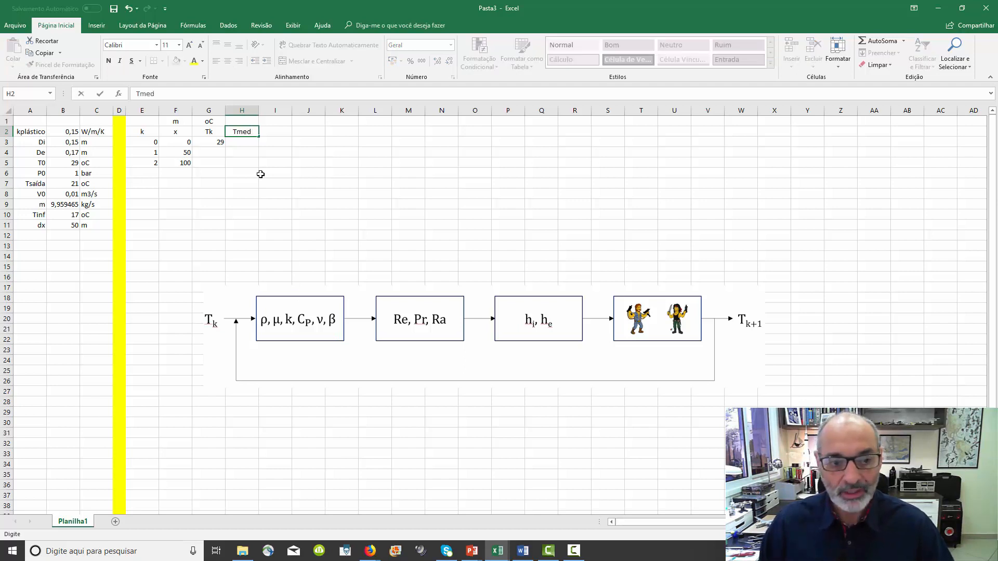
key("Up")
type("oC")
key("Return")
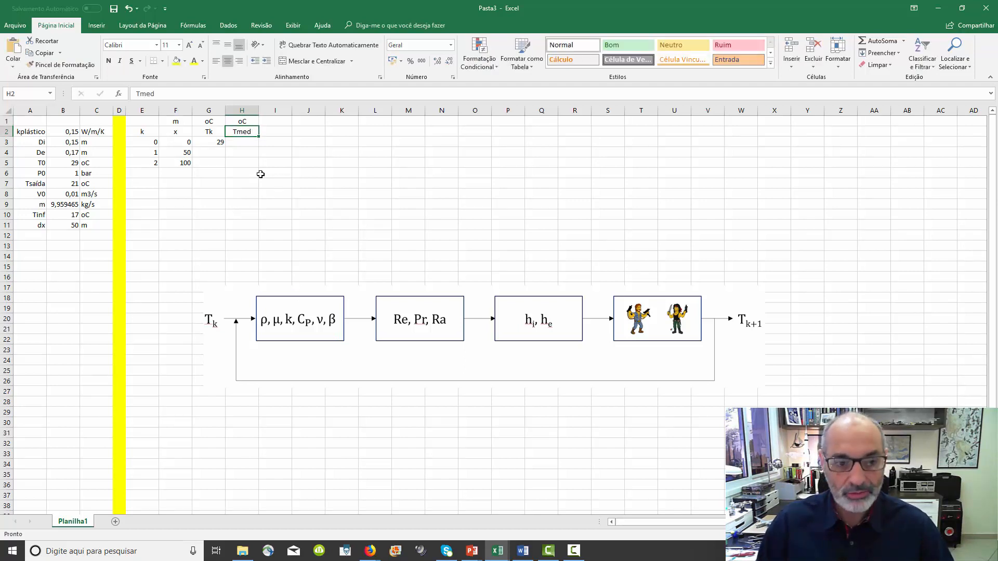
Enter the formula =(G3+$B$10)/2 in cell H3, averaging Tk with an absolute reference to Tinf.
key("Down")
type("=(")
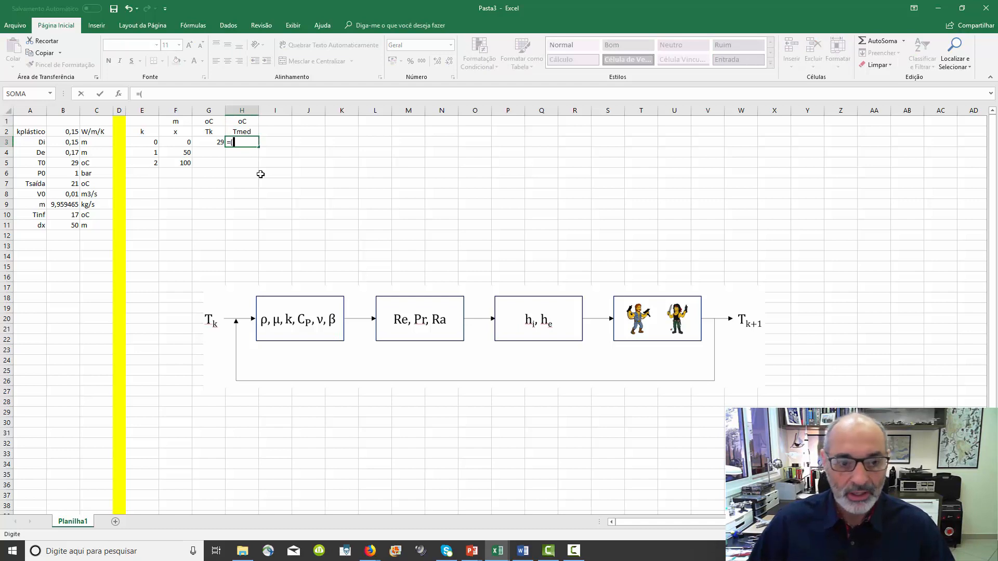
left_click(207, 141)
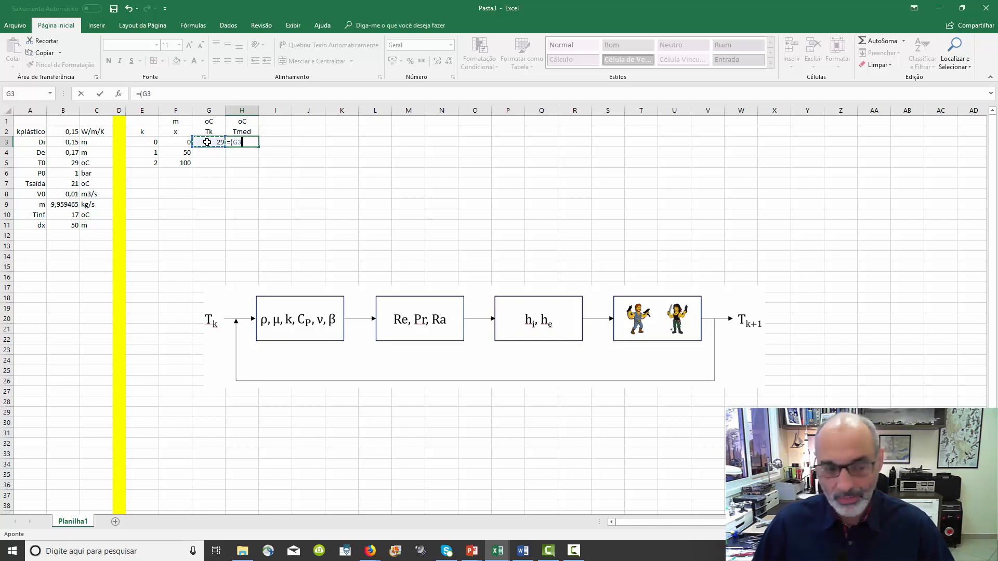
type("+")
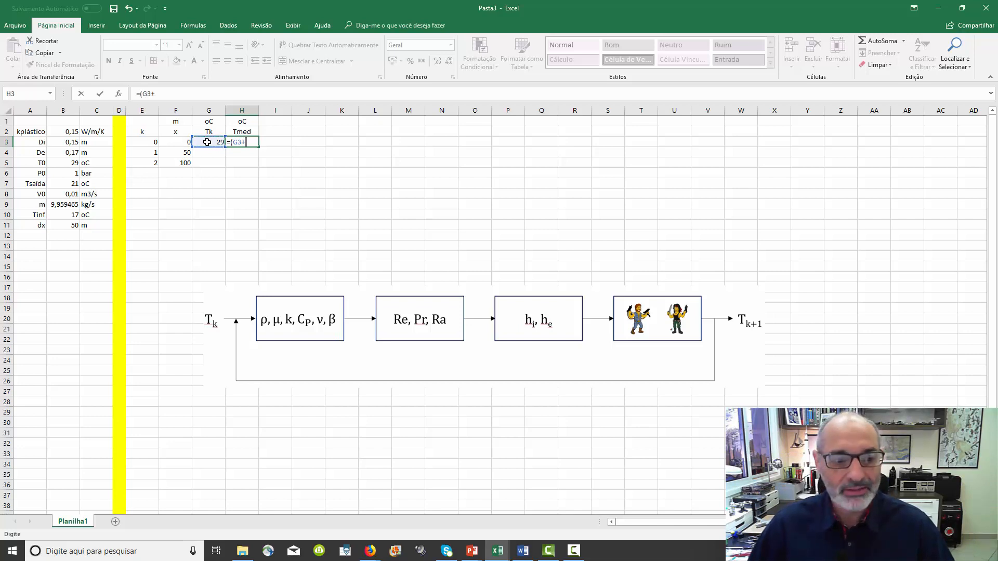
left_click(73, 214)
key("F4")
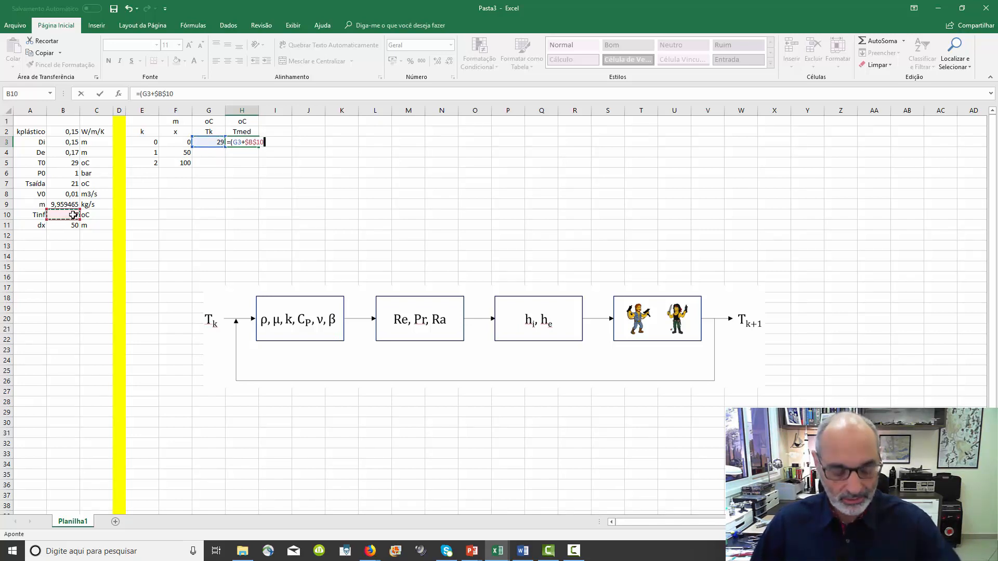
type(")/2")
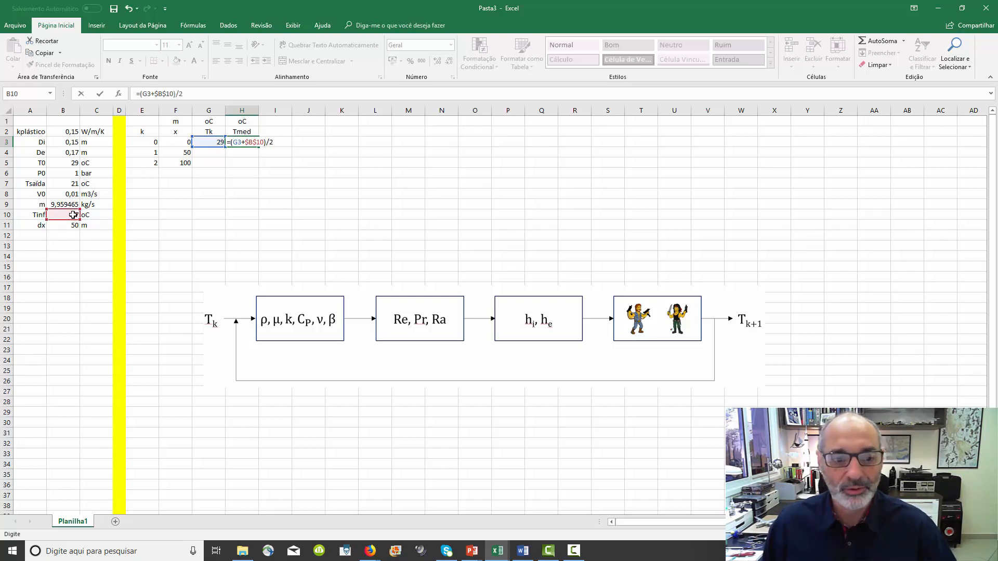
key("Return")
key("Up")
key("Up")
key("Right")
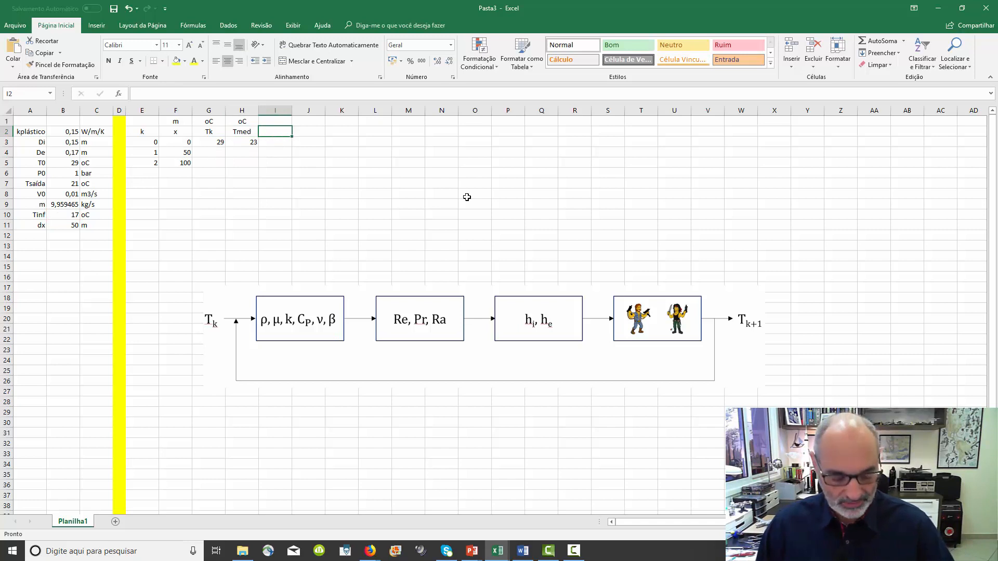
key("shift+Right")
key("shift+Right")
key("shift+Right")
key("shift+Right")
key("shift+Right")
key("shift+Right")
key("shift+Right")
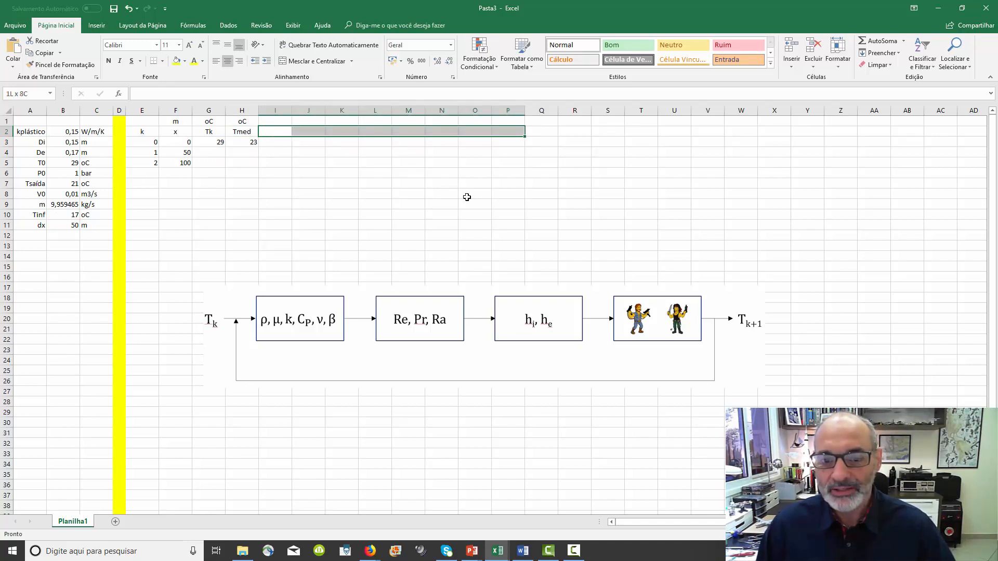
key("shift+Right")
key("shift+Right")
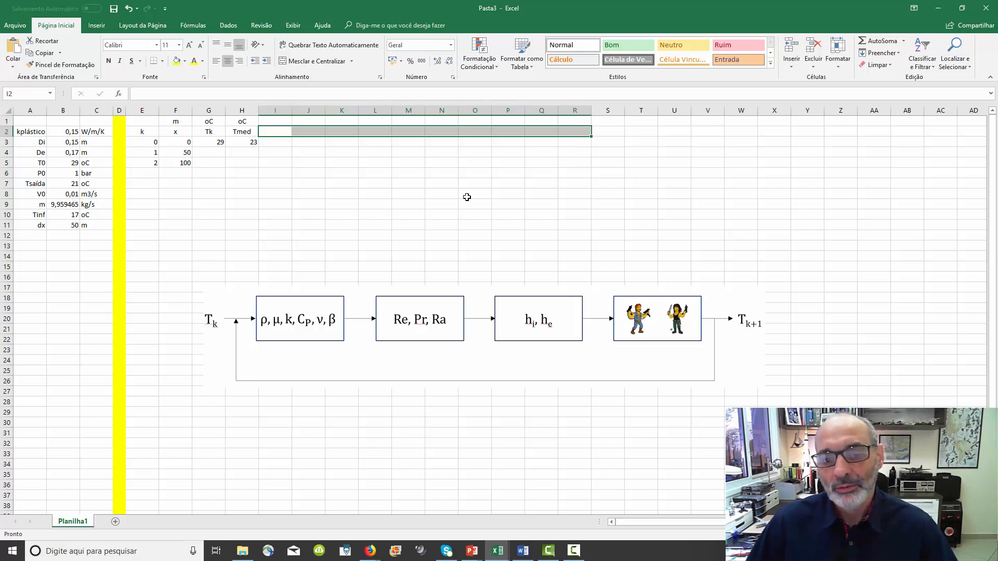
Enter the column headings ro, mu and k in cells I2 to K2.
left_click(273, 132)
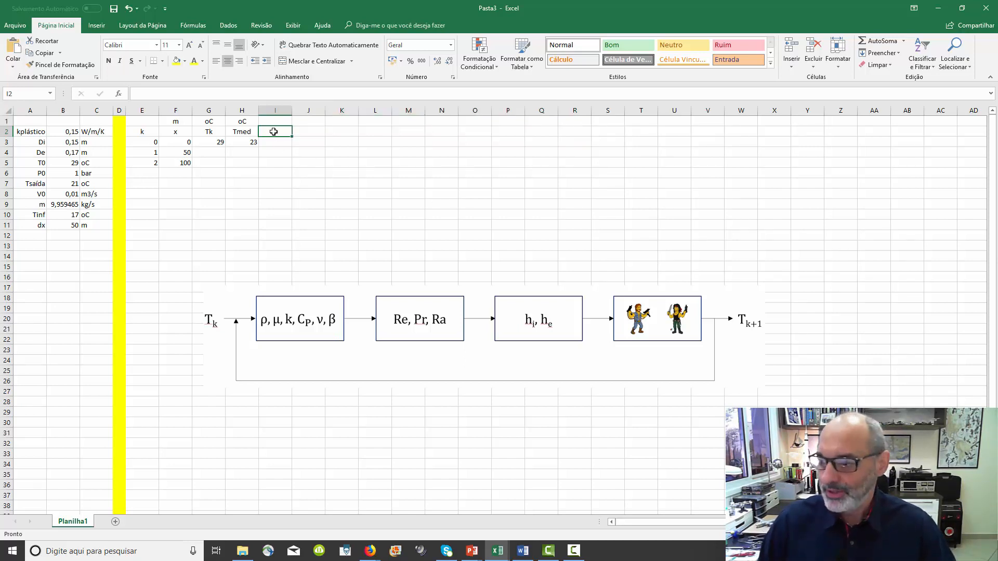
type("ro")
key("Tab")
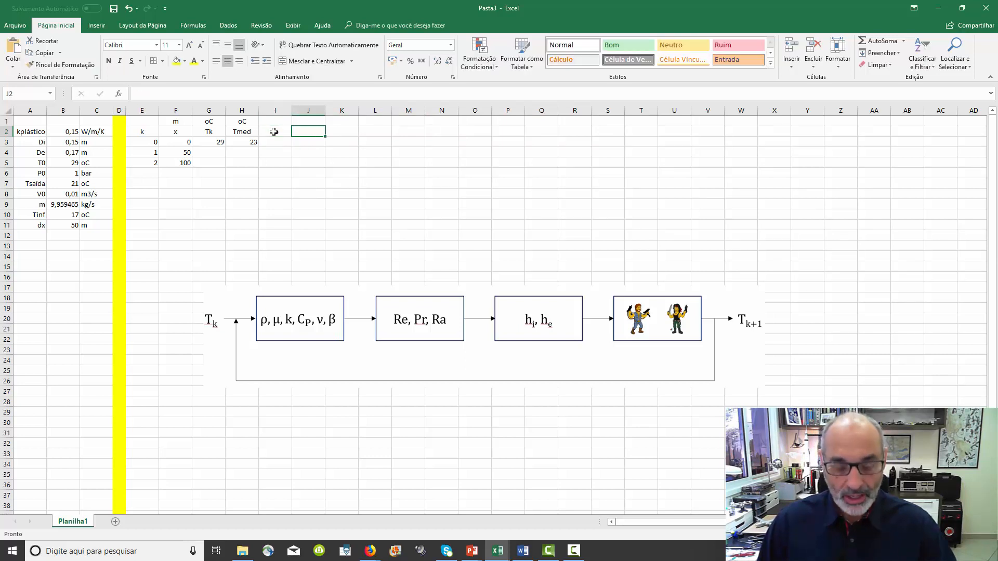
type("mu")
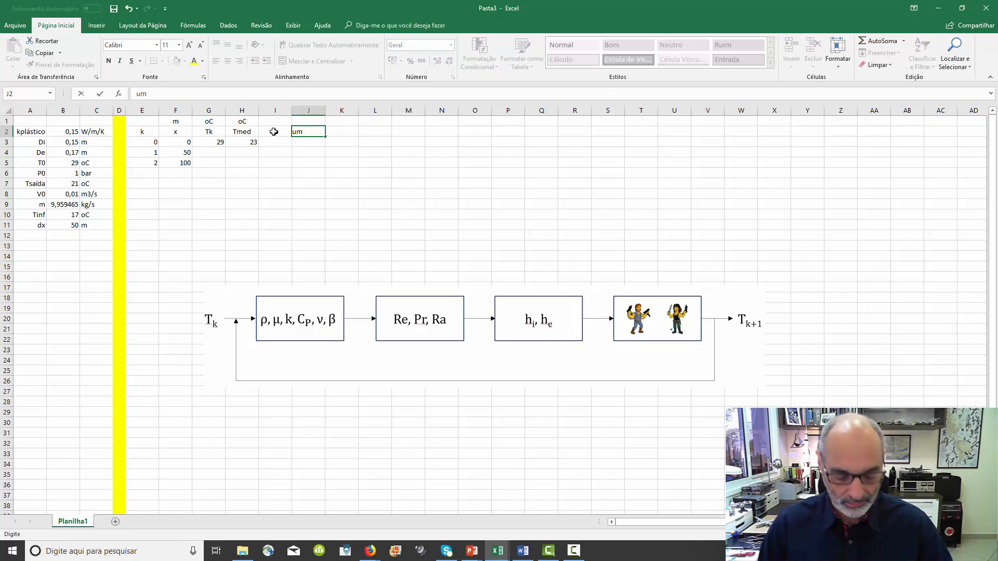
key("ctrl+z")
key("Tab")
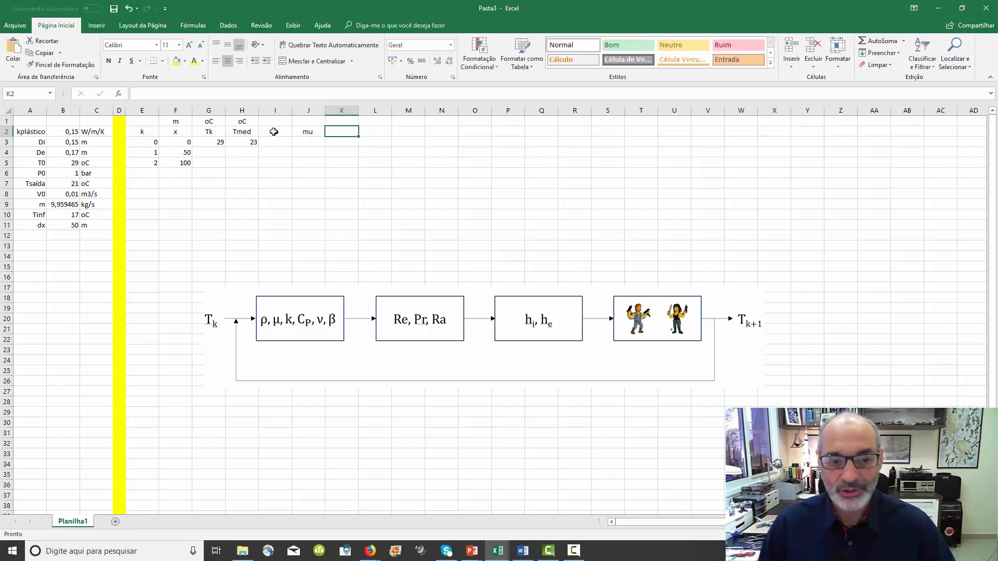
type("k")
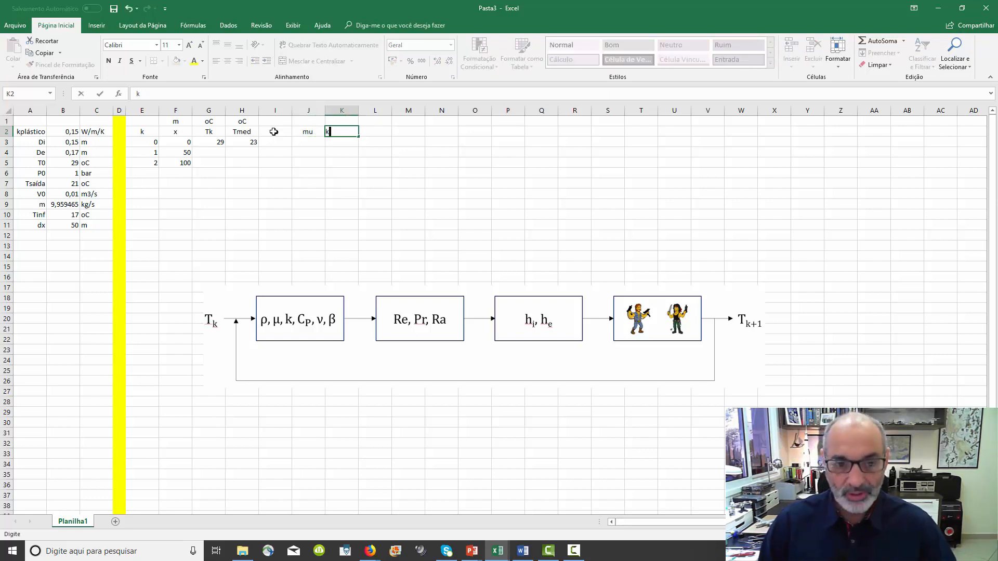
key("Tab")
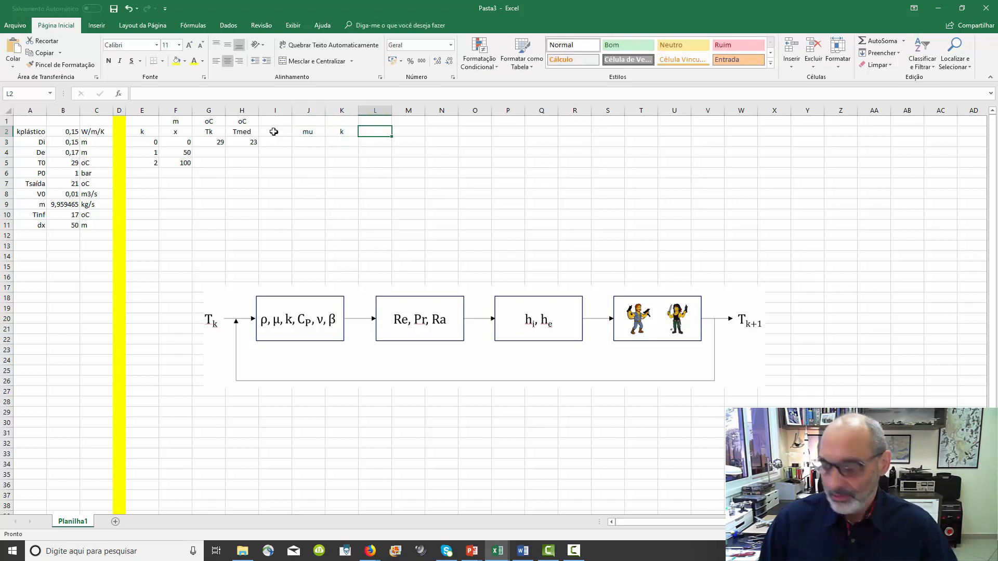
Enter the column headings Cp, nu and Vel in cells L2 to N2.
type("C")
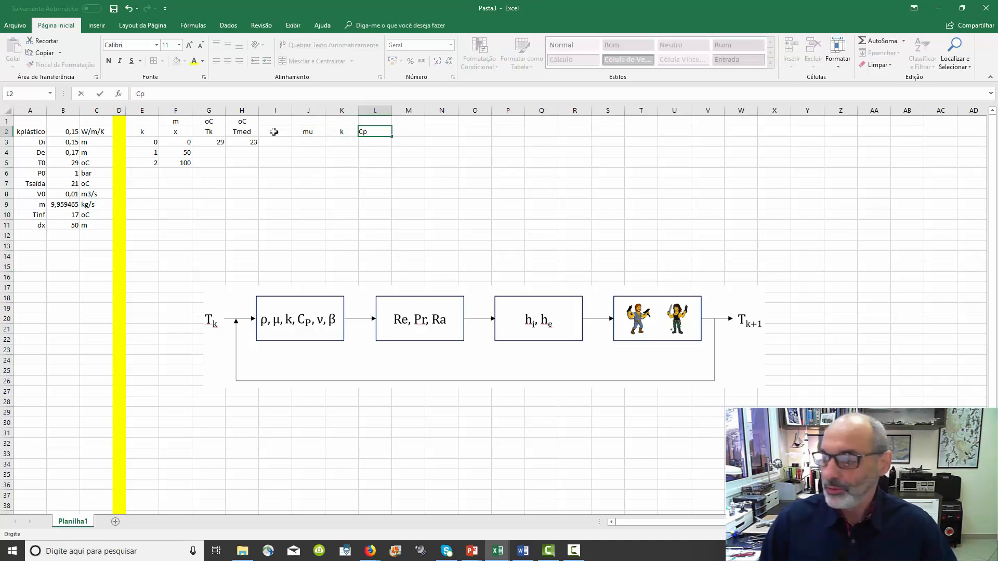
type("p")
key("Tab")
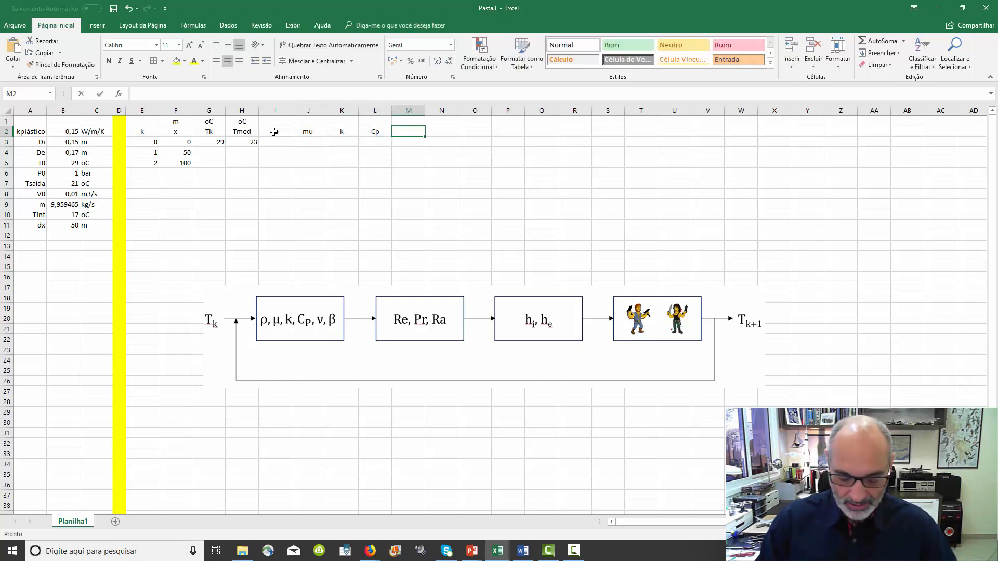
type("nu")
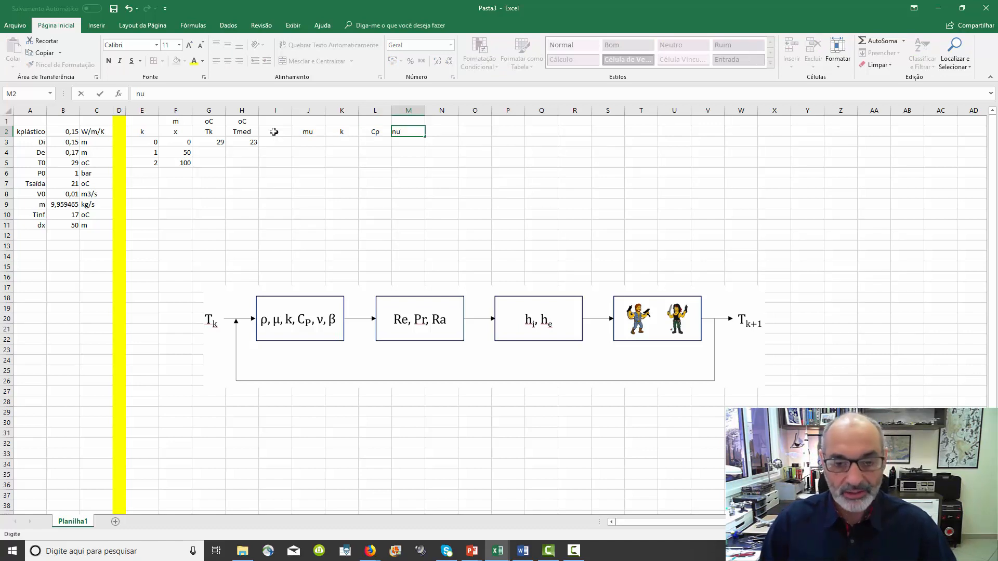
key("Tab")
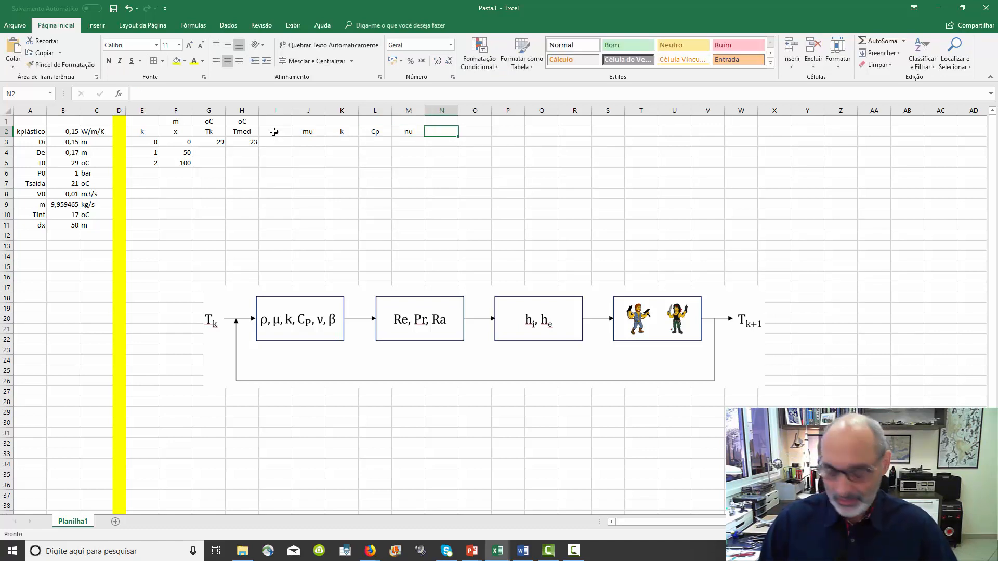
type("Ve")
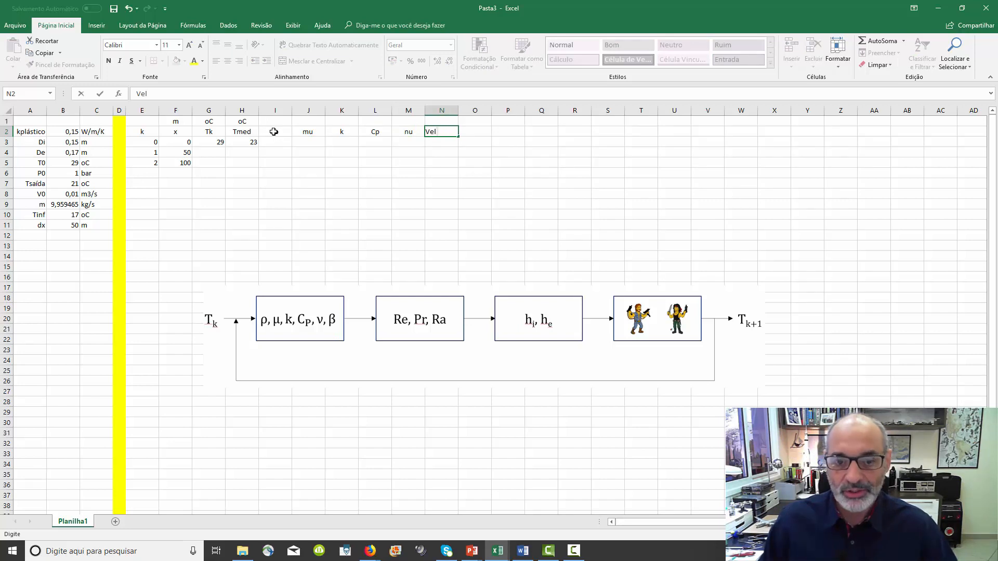
type("l")
key("Return")
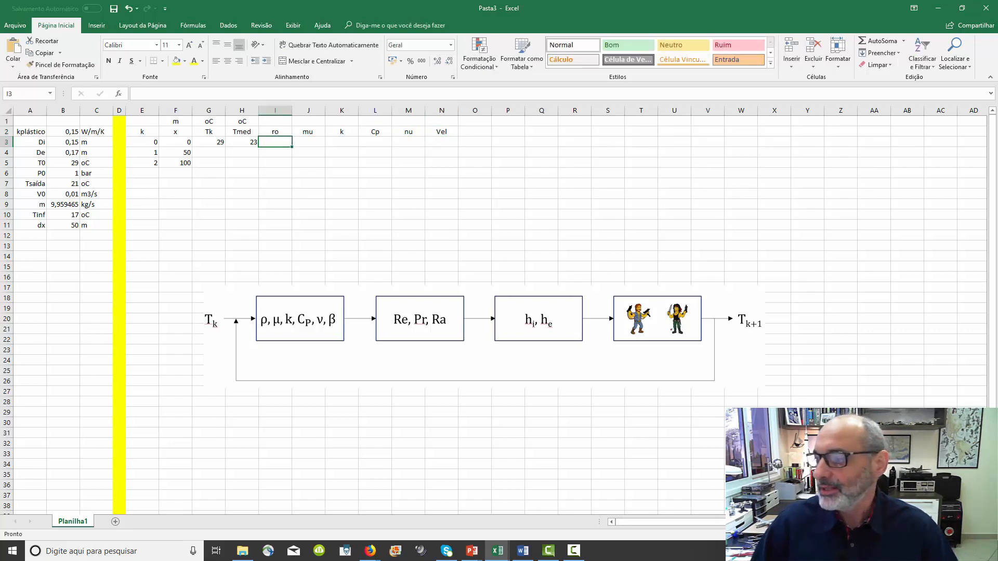
Copy the prepared property units and paste them into I1:N1: kg/m3, Pa.s, W/m/K, kJ/kg/K, m2/s and m/s.
key("alt+Tab")
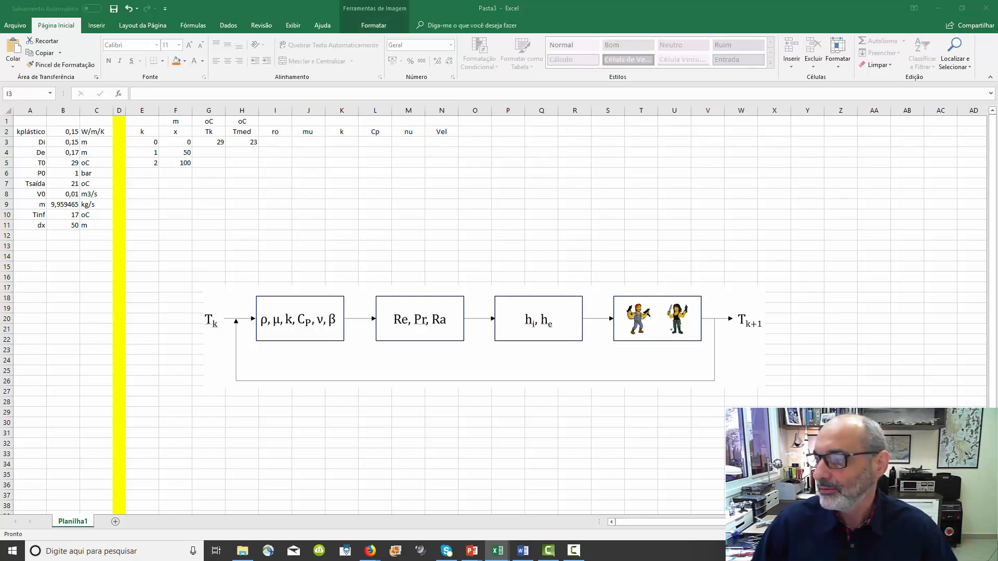
key("ctrl+c")
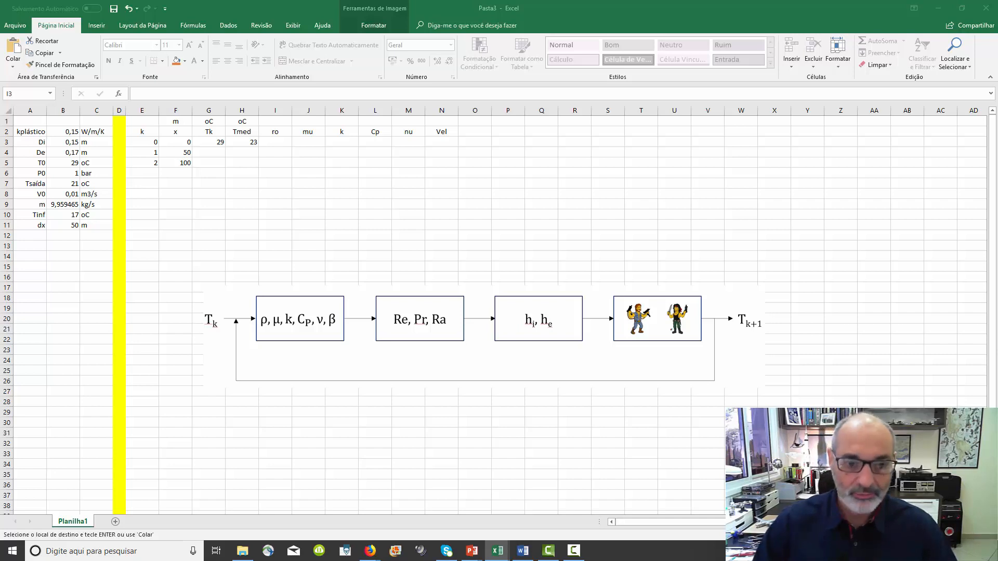
left_click(276, 120)
key("ctrl+v")
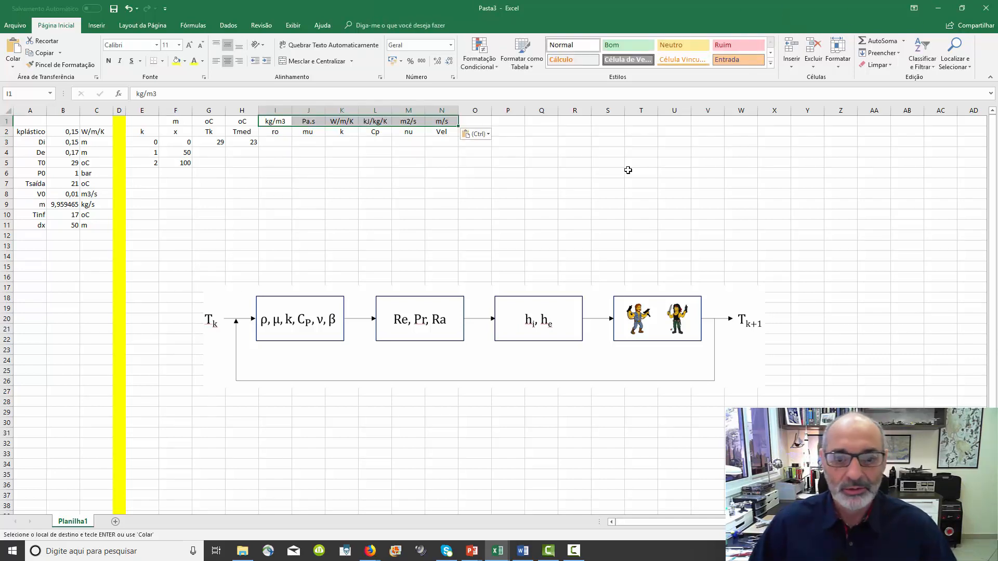
left_click(412, 214)
left_click(281, 135)
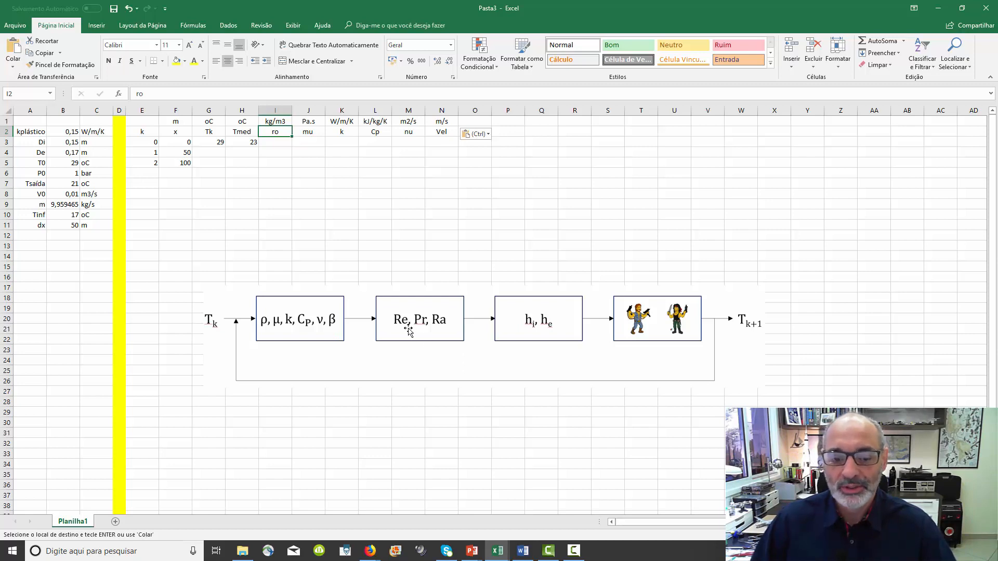
left_click(366, 235)
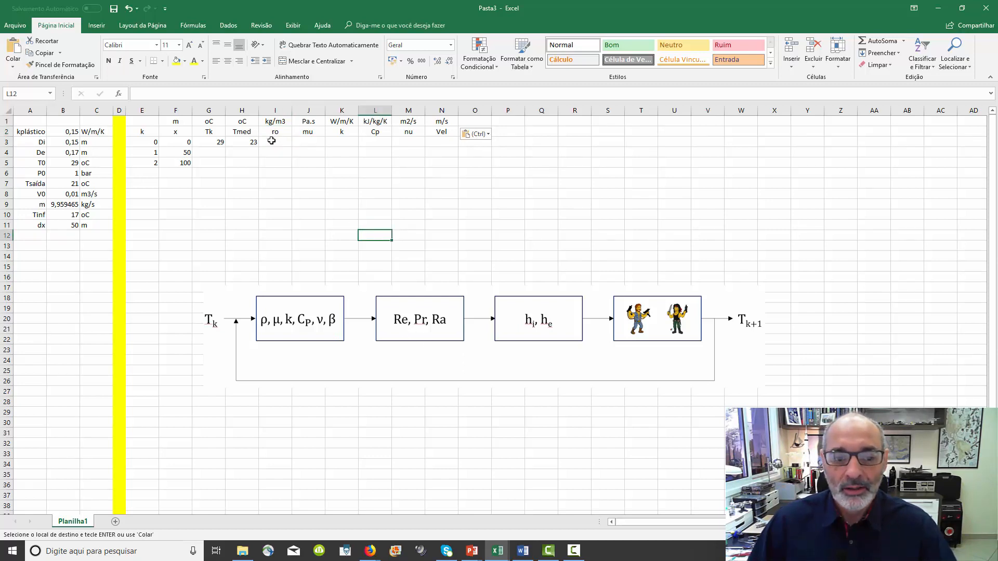
left_click_drag(271, 141, 451, 143)
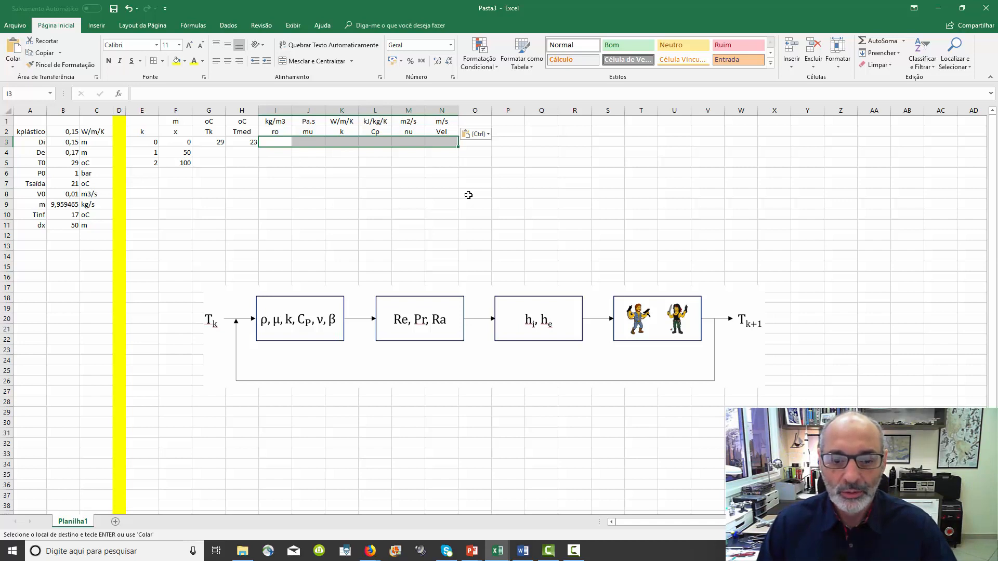
left_click(462, 162)
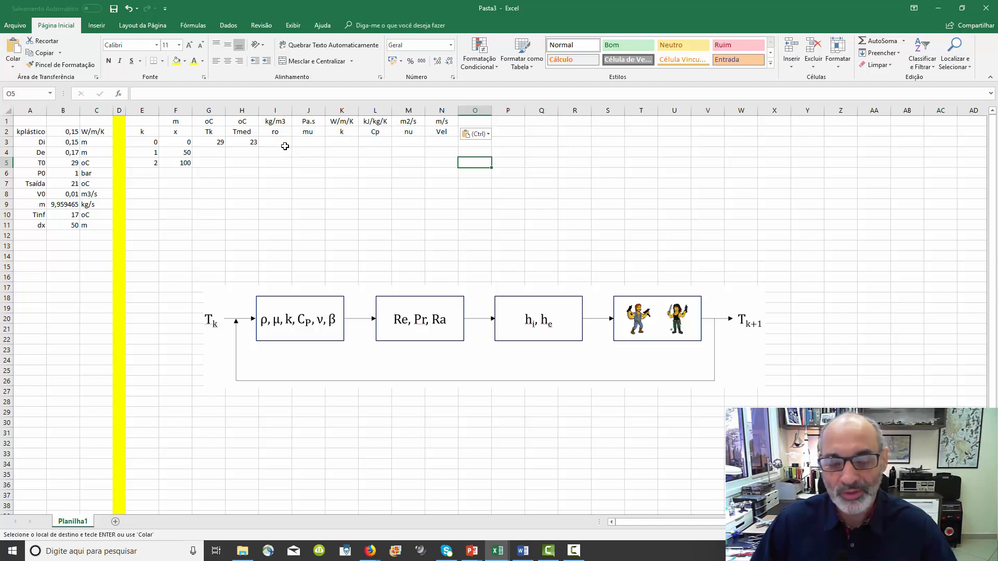
Begin the ro formula in cell I3 as =density("water";"PT";"C"; to evaluate water density from pressure and temperature.
left_click(285, 146)
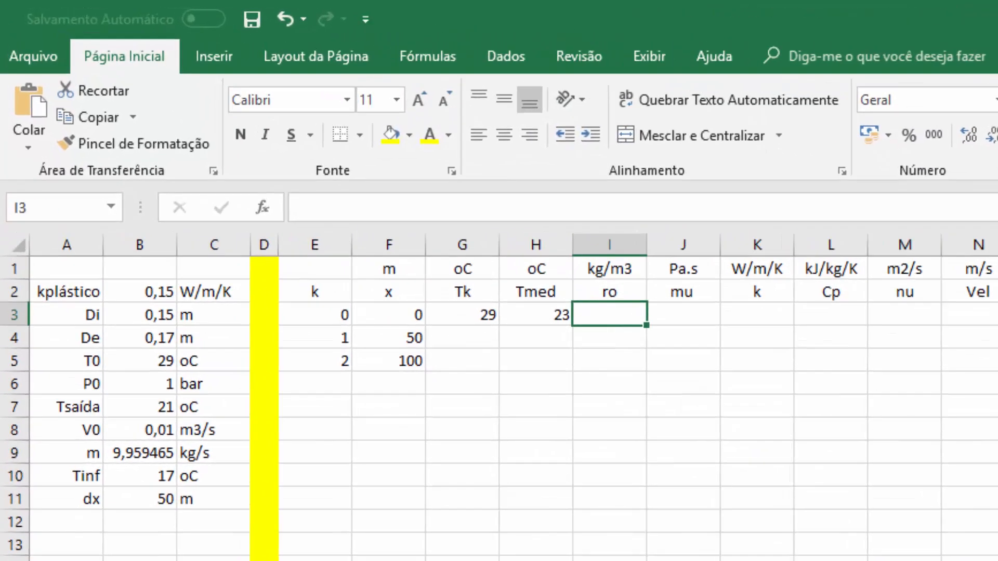
type("=")
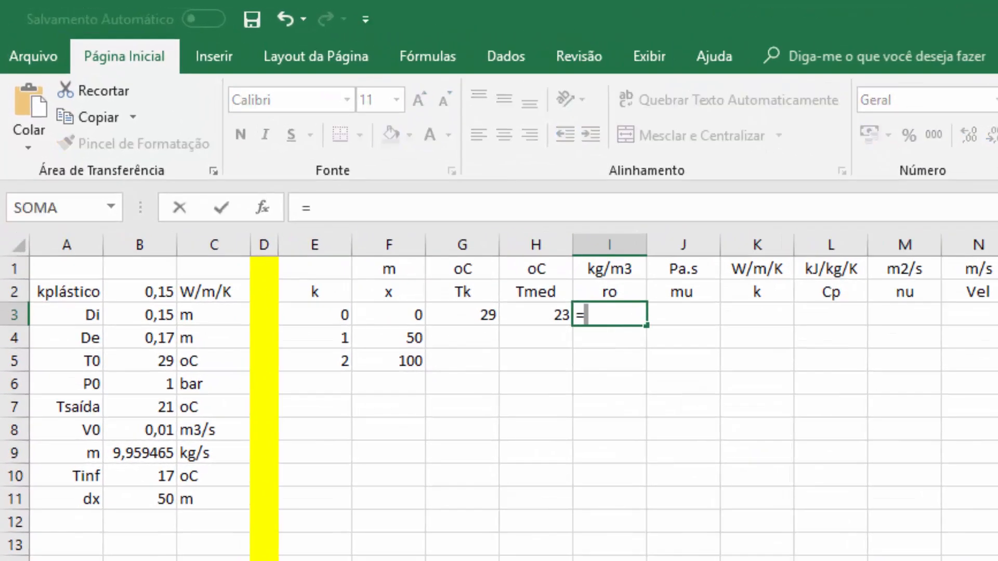
type("density")
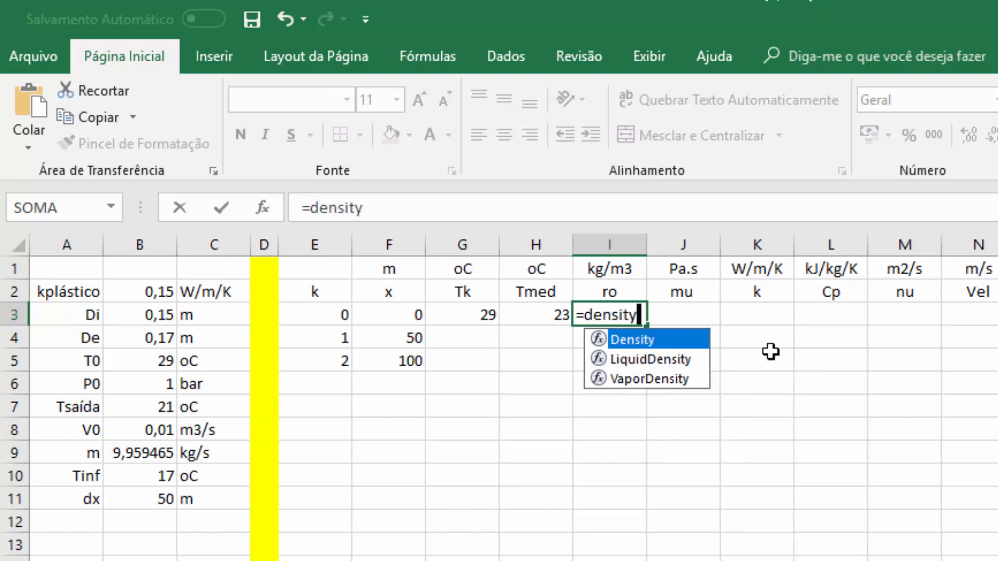
type("(")
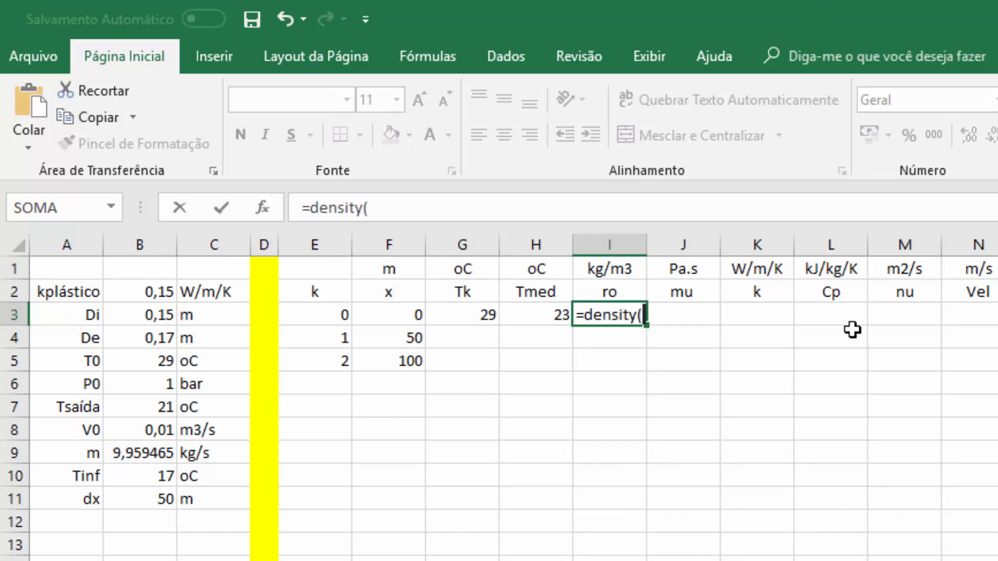
type("\"water\"")
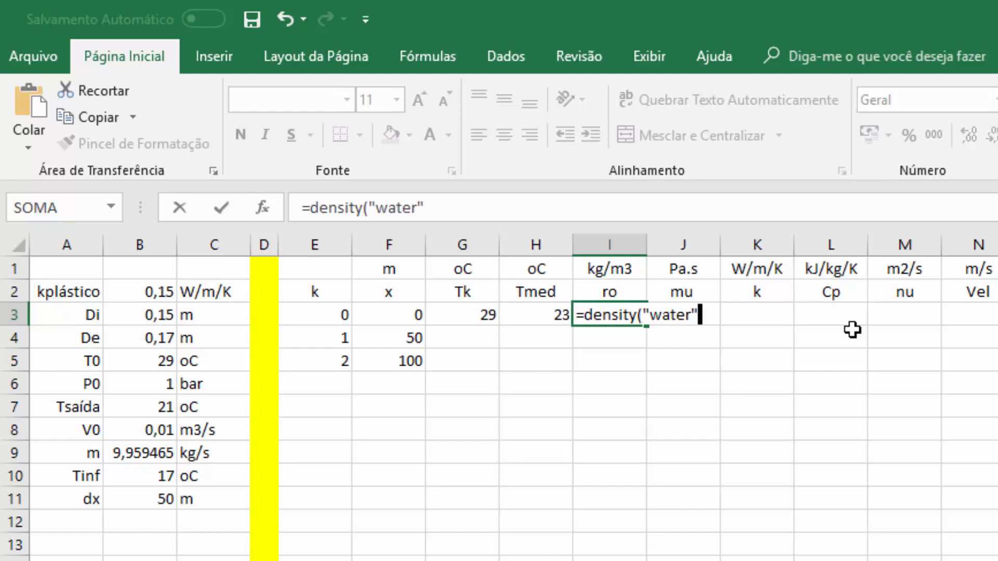
type(";\"")
type("PT")
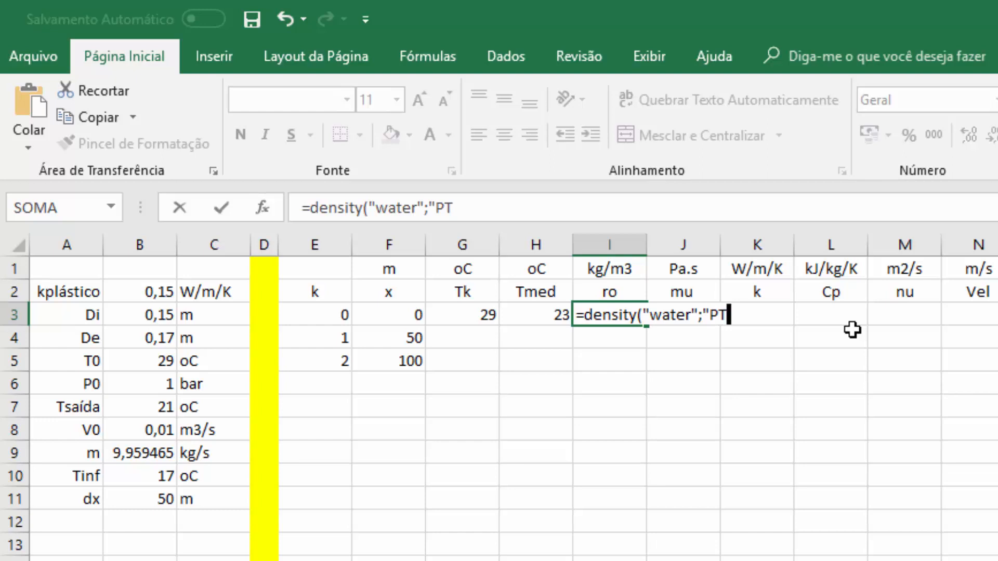
type("\";\"C\"")
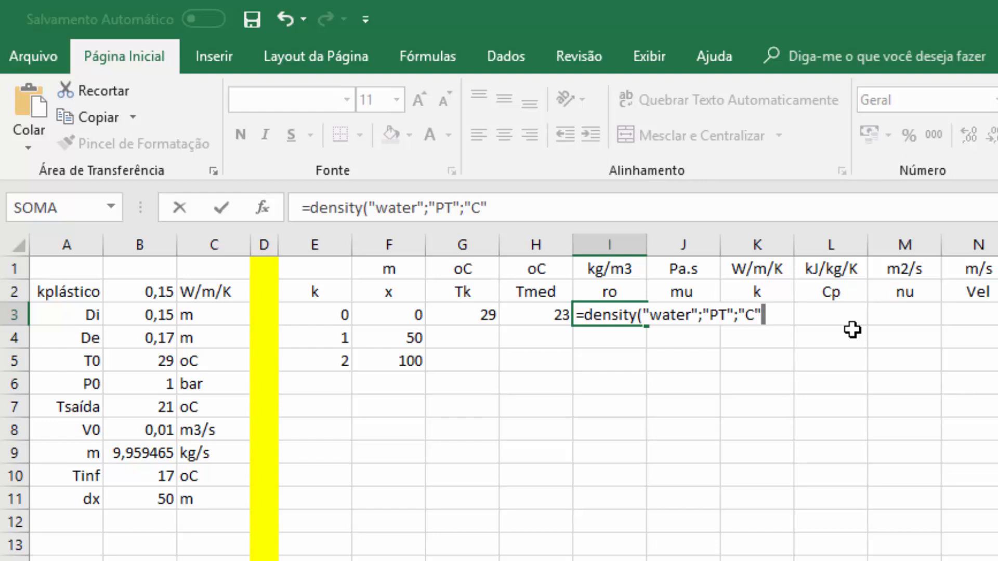
type(";")
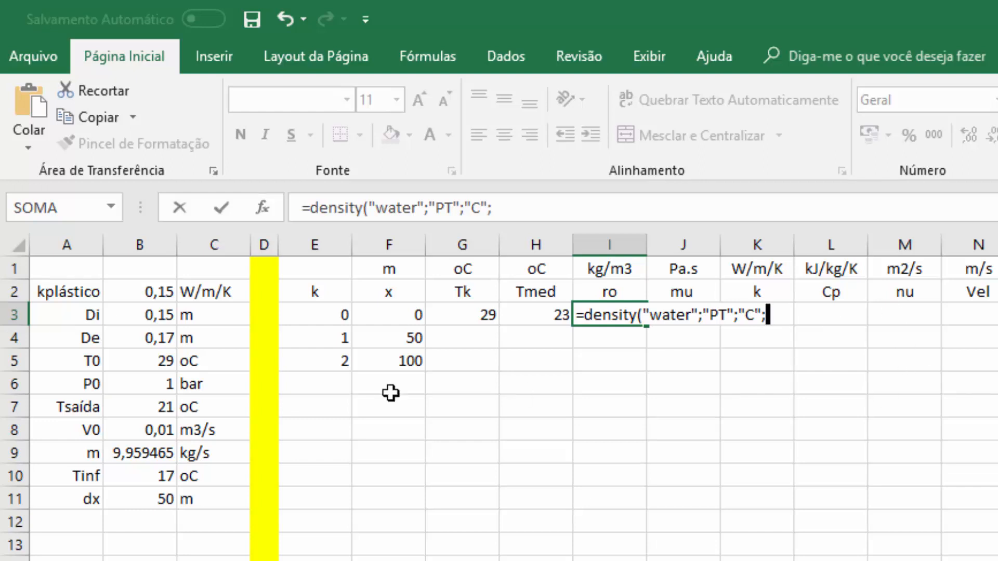
Add the pressure argument $B$6/10 to the density formula, with an absolute reference to P0.
left_click(142, 382)
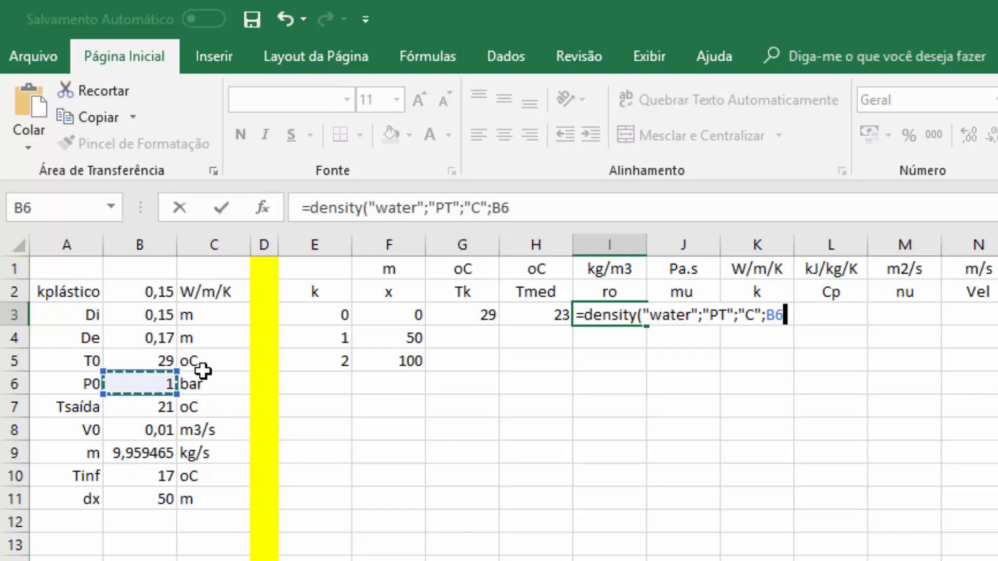
type("/10")
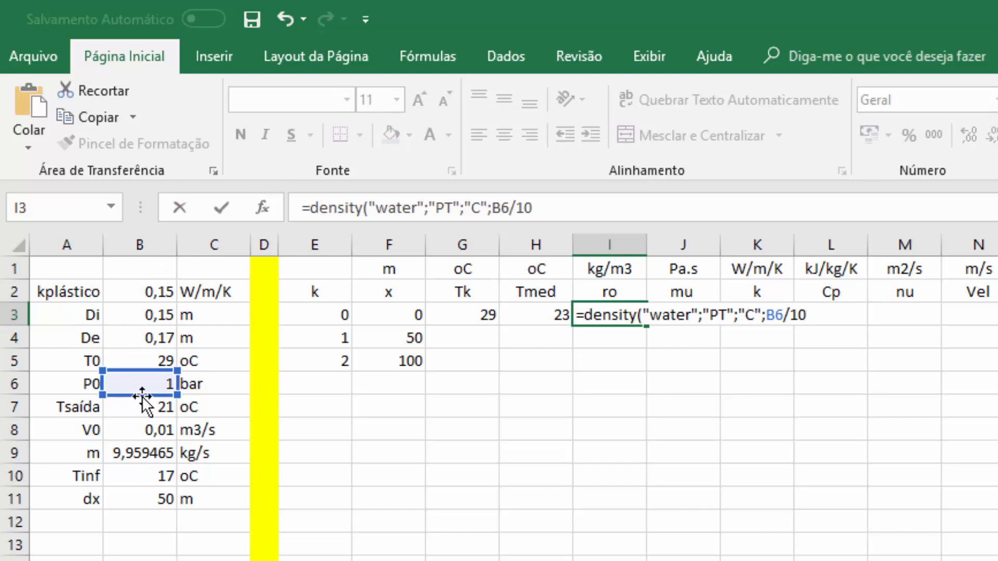
left_click(775, 314)
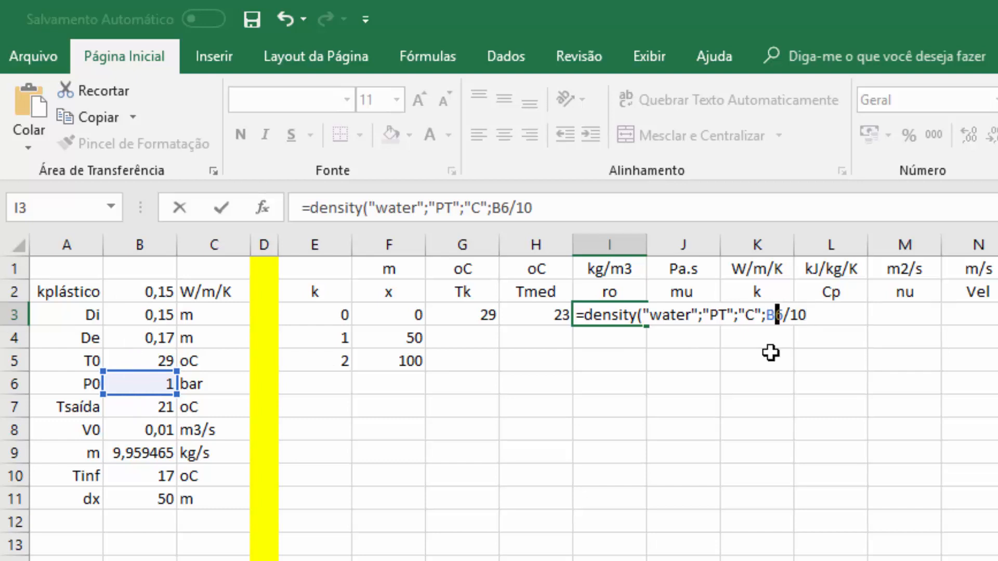
key("F4")
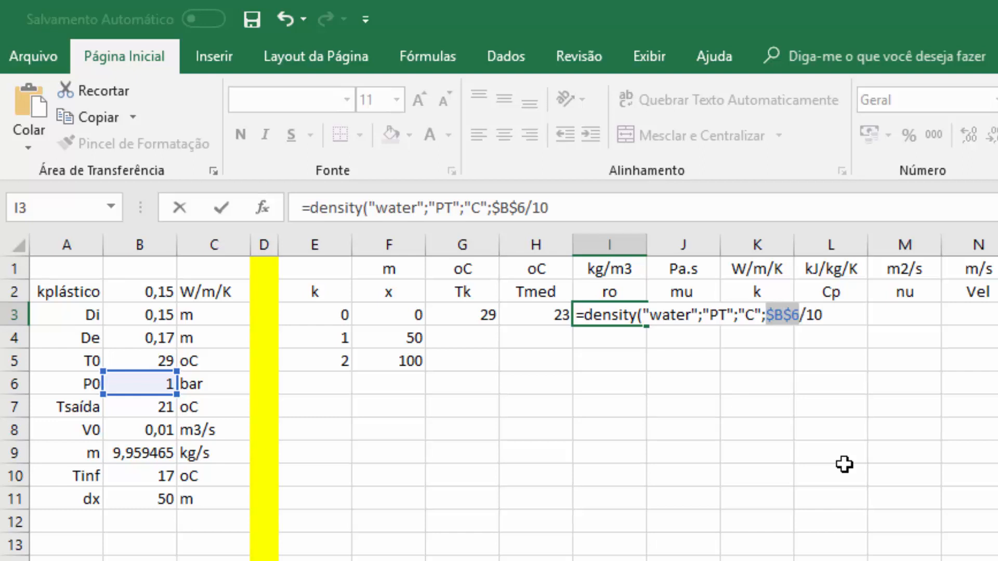
left_click(641, 212)
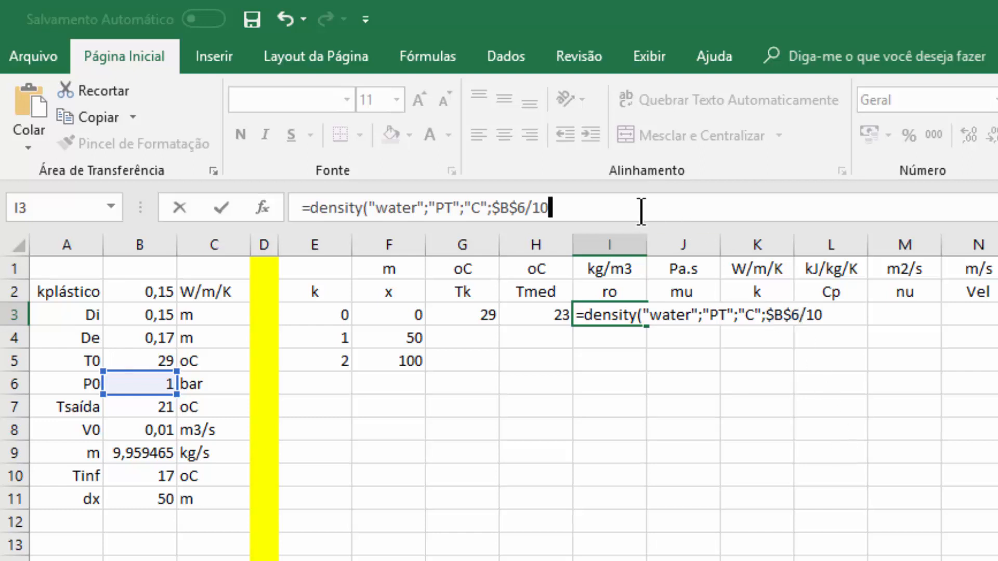
Complete the density formula in I3 with the mean temperature in H3 as its last argument.
type(";")
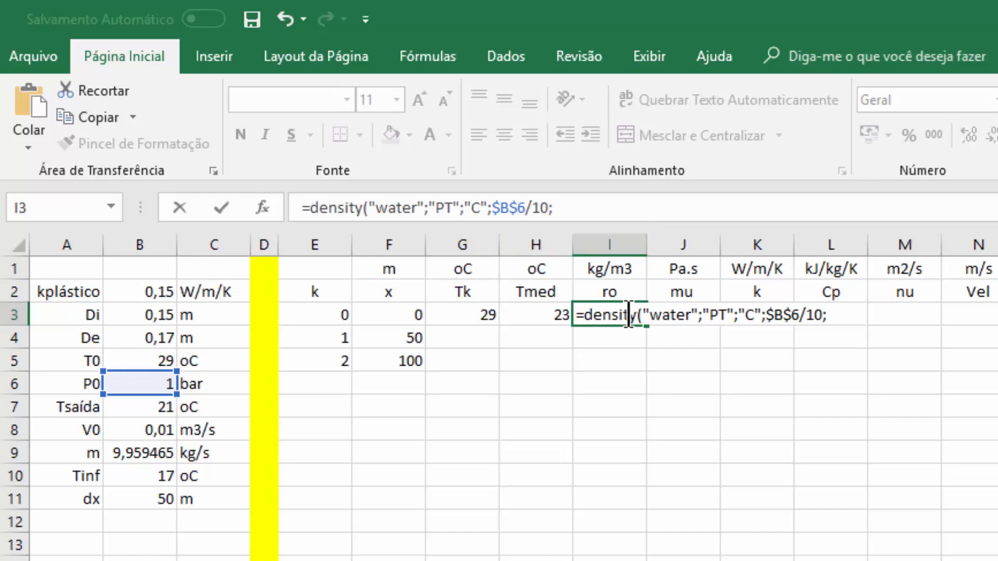
left_click(541, 312)
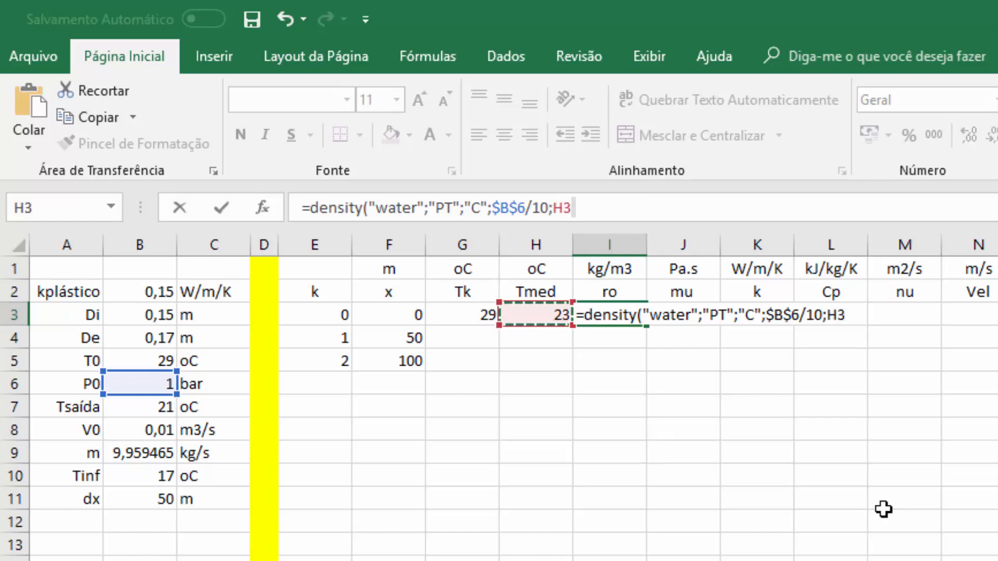
type(")")
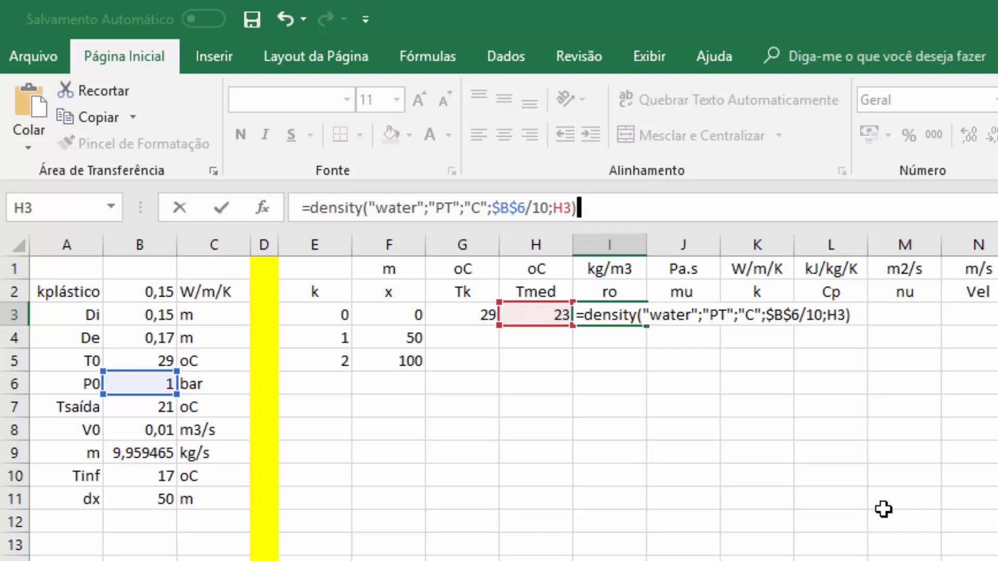
key("Return")
key("Up")
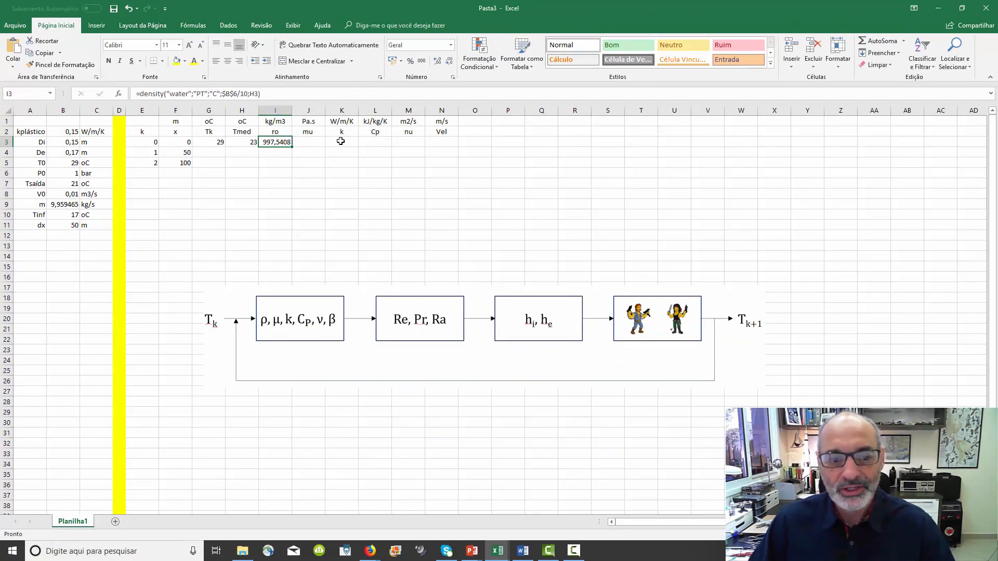
Reuse the argument list of the I3 density formula to enter =Viscosity("water";"PT";"C";$B$6/10;H3) in cell J3.
left_click_drag(275, 93, 163, 93)
key("ctrl+c")
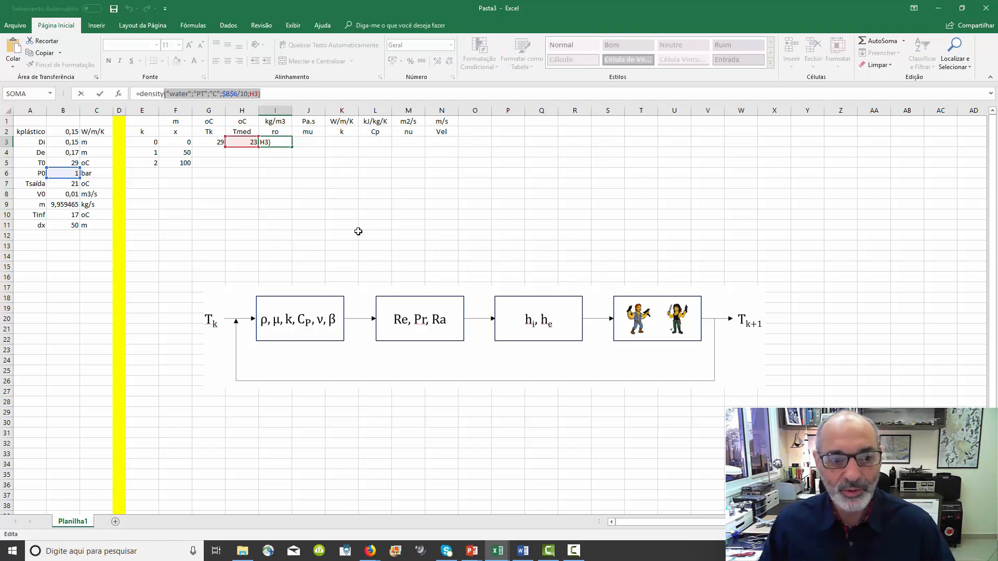
key("ctrl+Return")
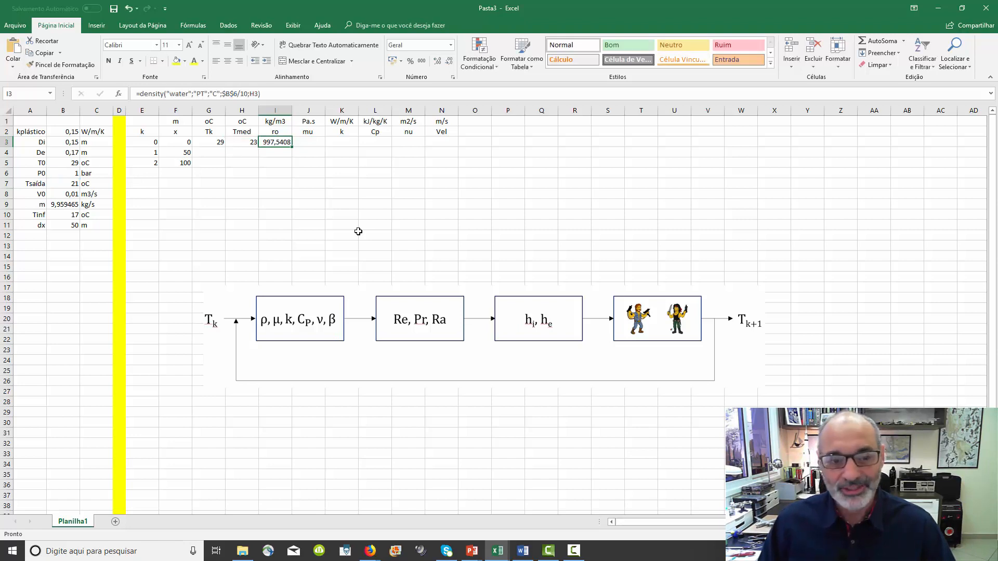
key("Right")
key("F2")
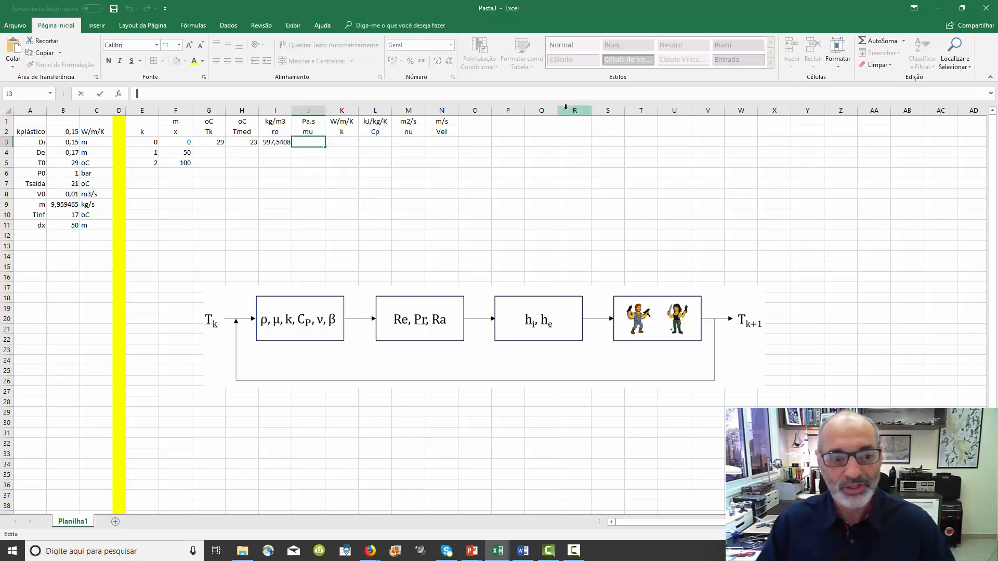
type("=visc")
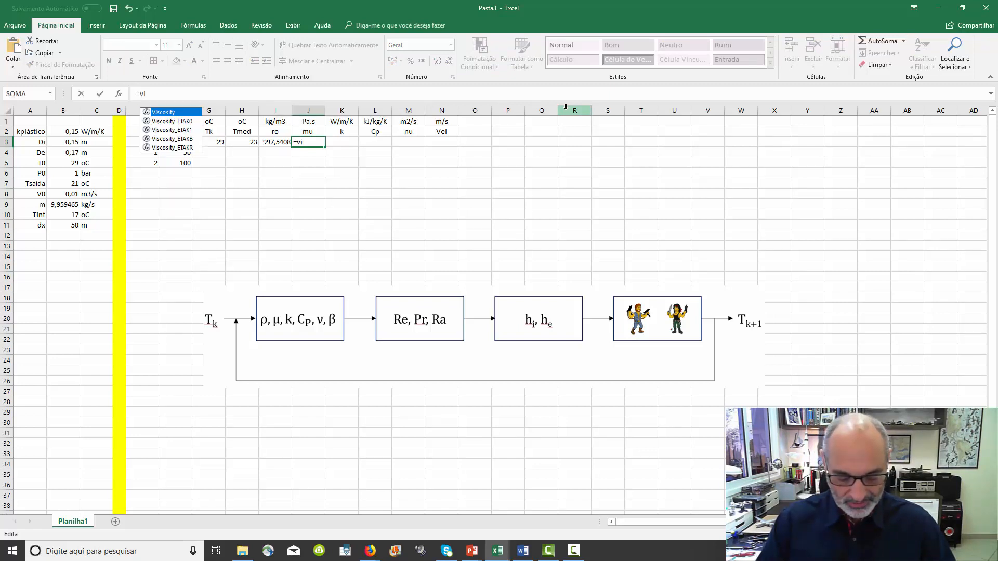
double_click(167, 111)
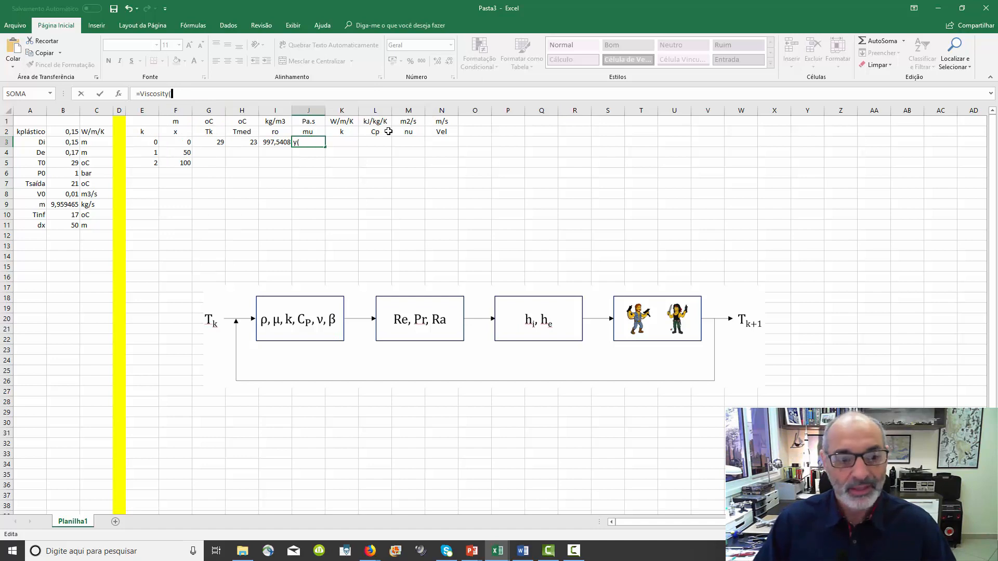
key("BackSpace")
key("ctrl+v")
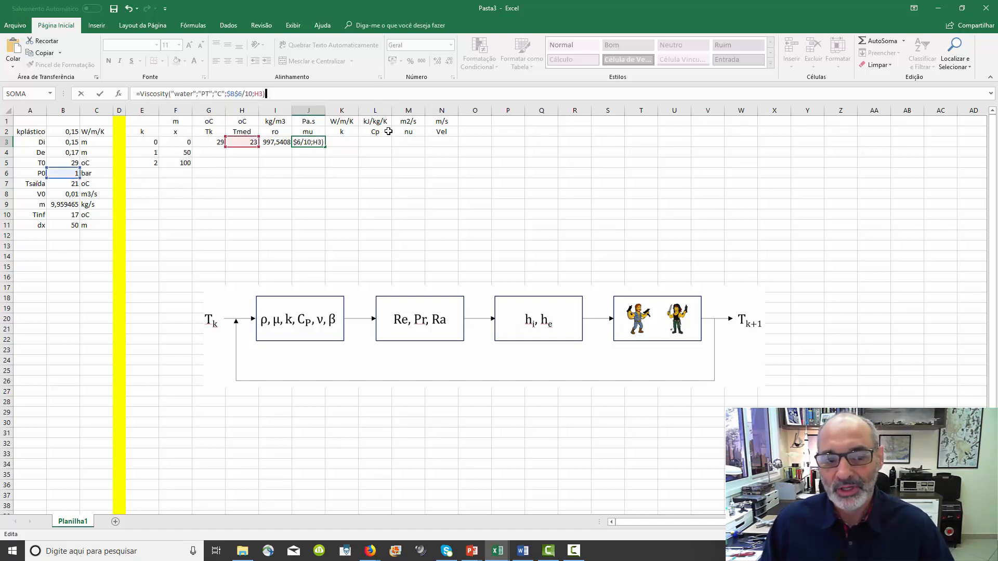
key("Return")
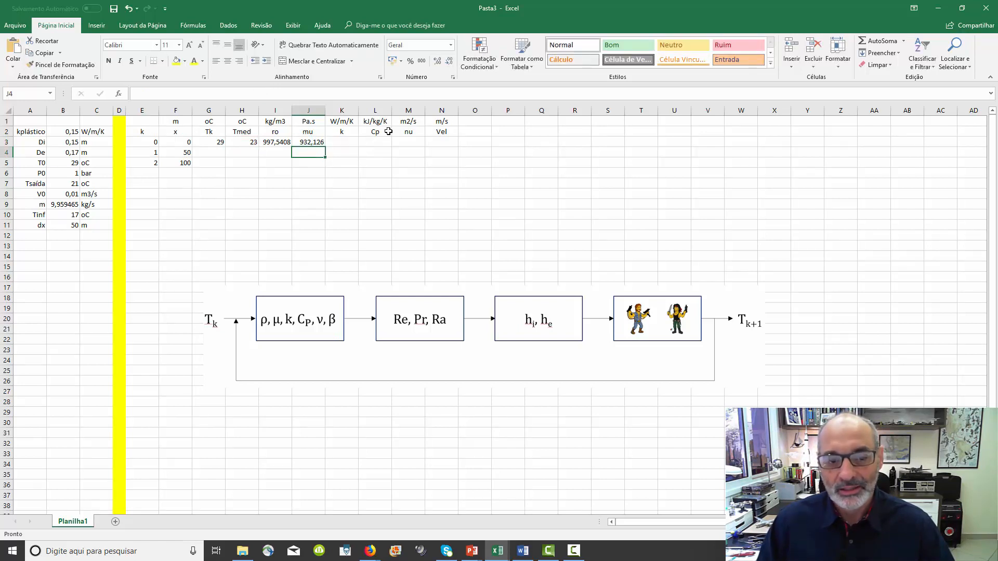
Enter the thermal conductivity formula =ThermalConductivity("water";"PT";"C";$B$6/10;H3) in cell K3.
key("Up")
key("Right")
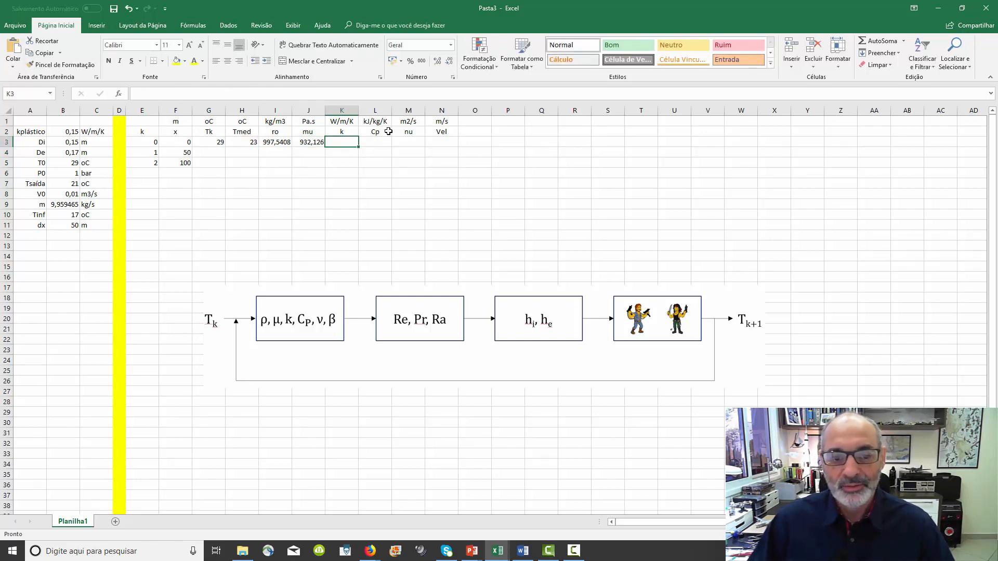
type("=")
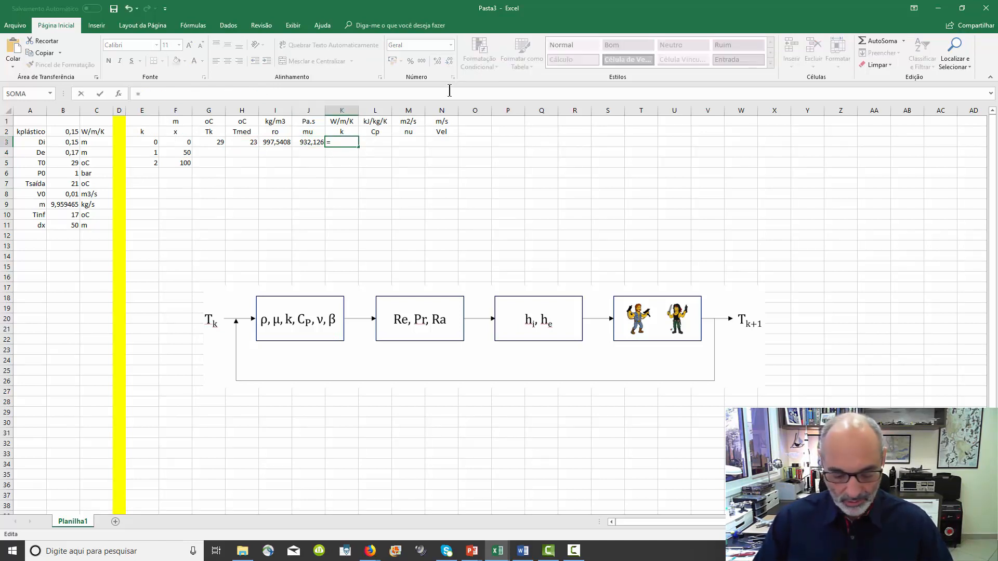
type("ther")
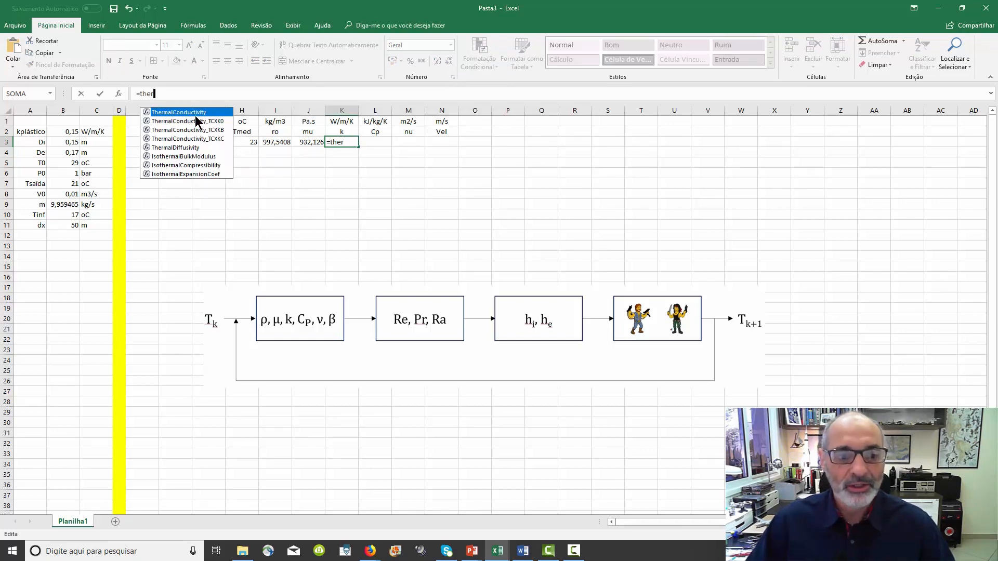
type("malConductivity(\"water\";\"PT\";\"C\";$B$6/10;H3")
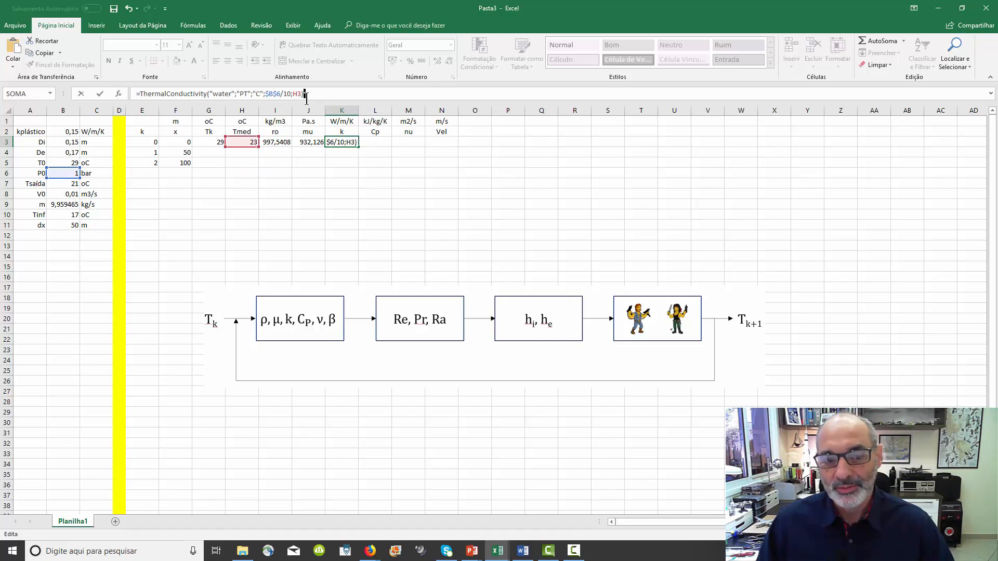
key("Return")
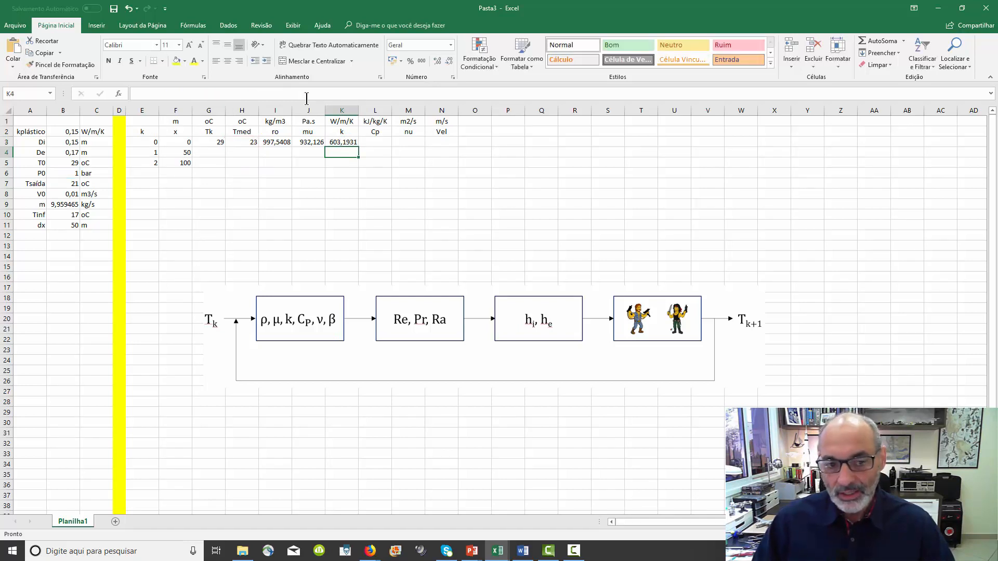
Multiply the thermal conductivity formula in K3 by 1e-3 to convert it to W/m/K.
key("Up")
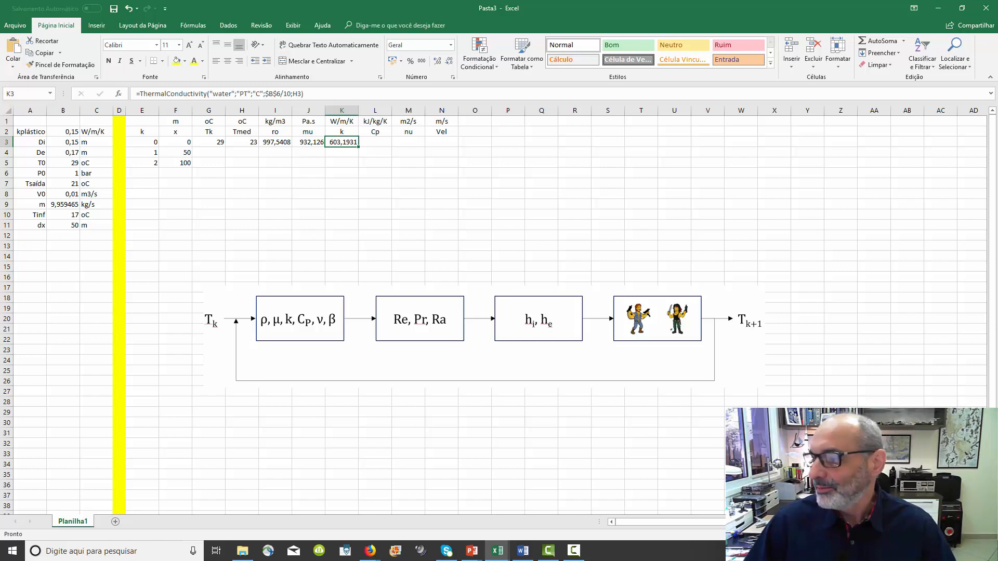
key("alt+Tab")
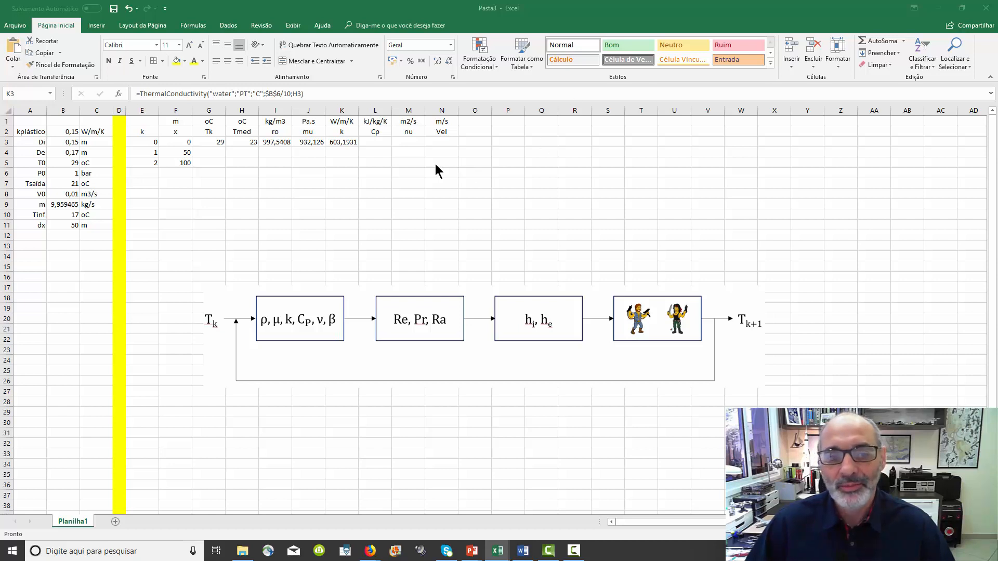
left_click(329, 93)
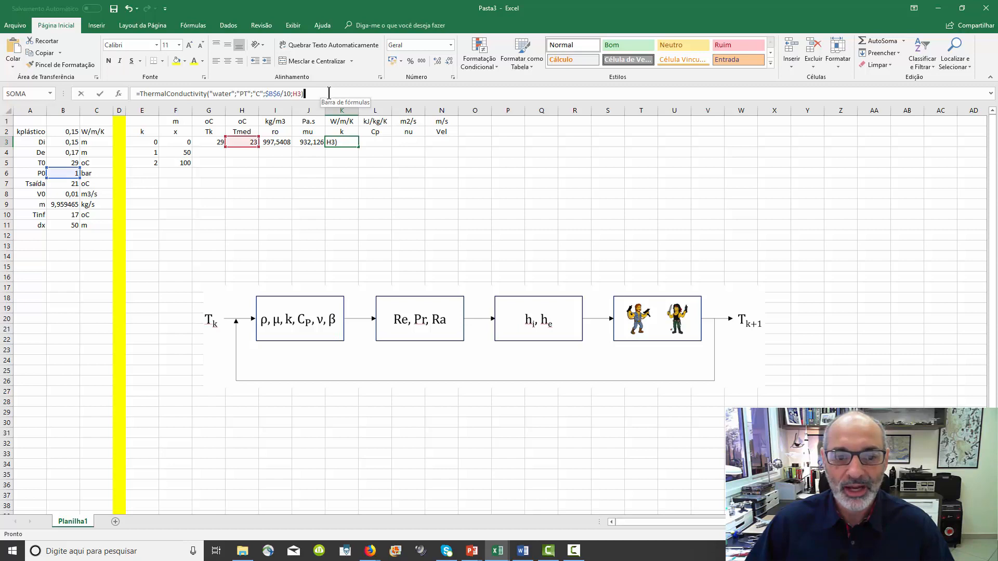
type("*1")
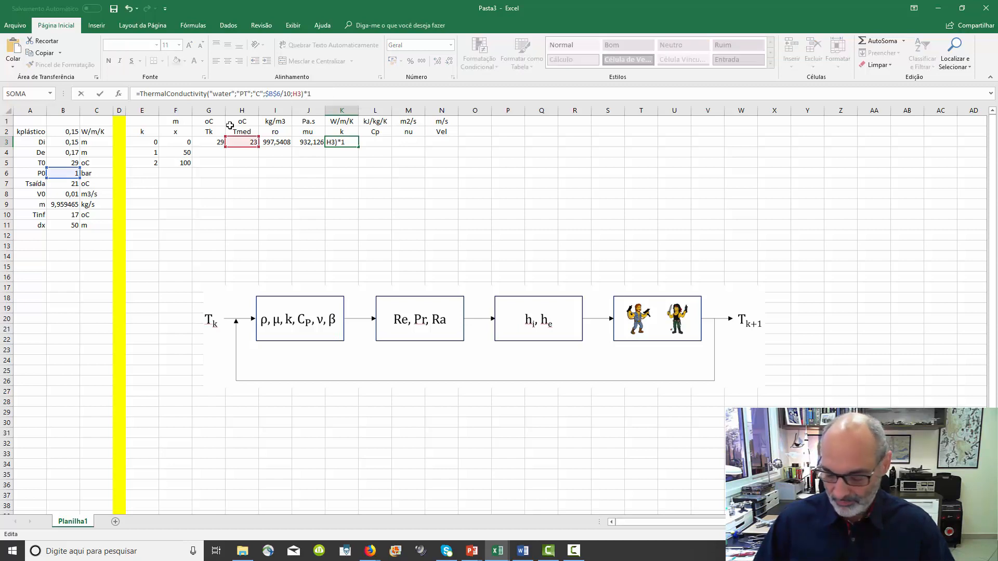
type("e-3")
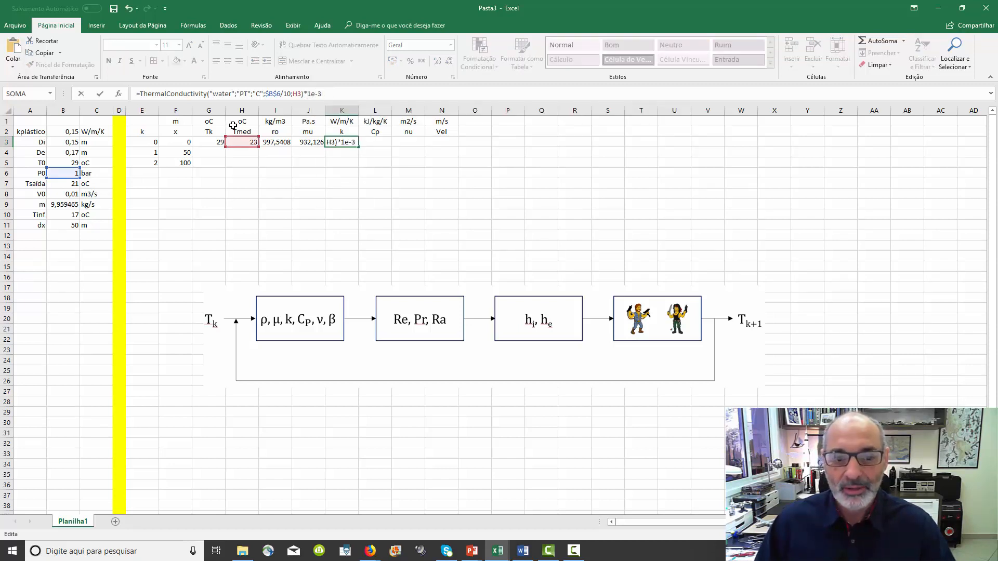
key("Return")
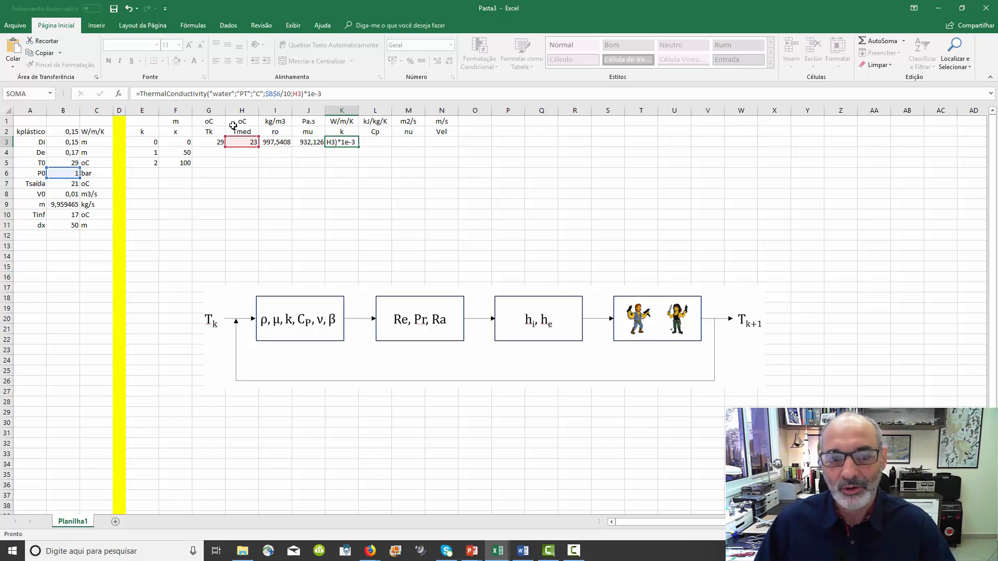
Enter the specific heat formula =Cp("water";"PT";"C";$B$6/10;H3) in cell L3.
key("Up")
key("Right")
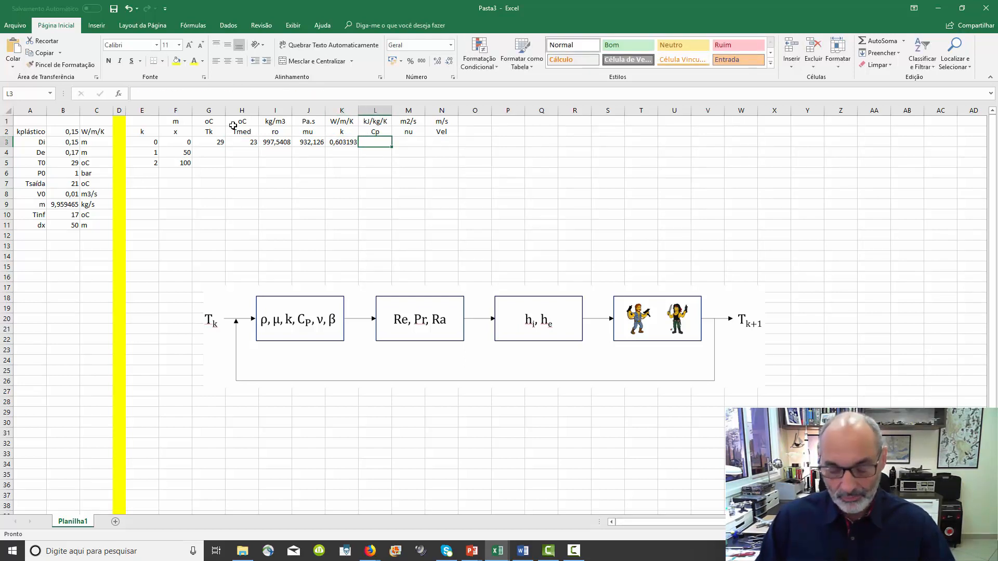
type("=C")
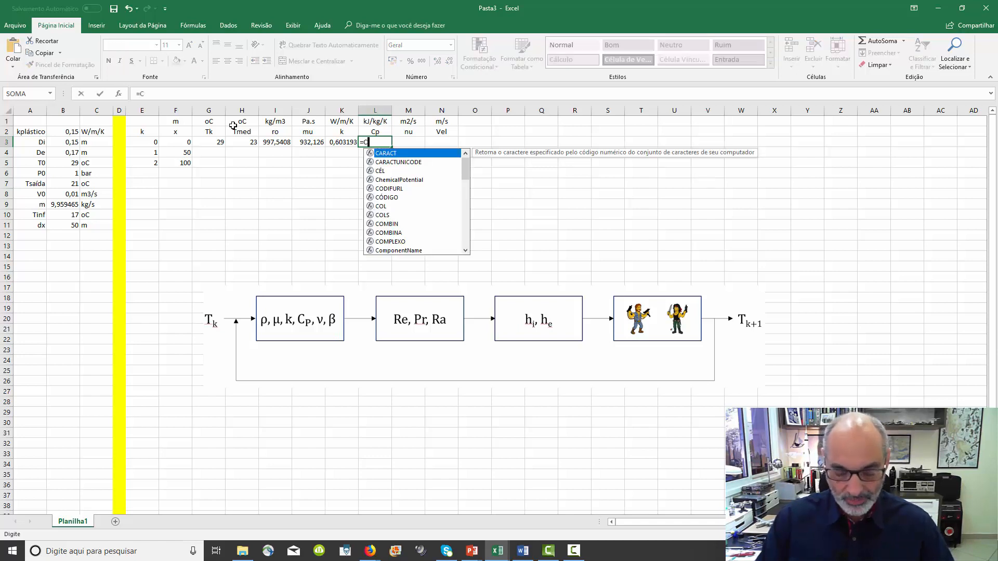
type("p(\"water\";\"PT\";\"C\";$B$6/10;H3)")
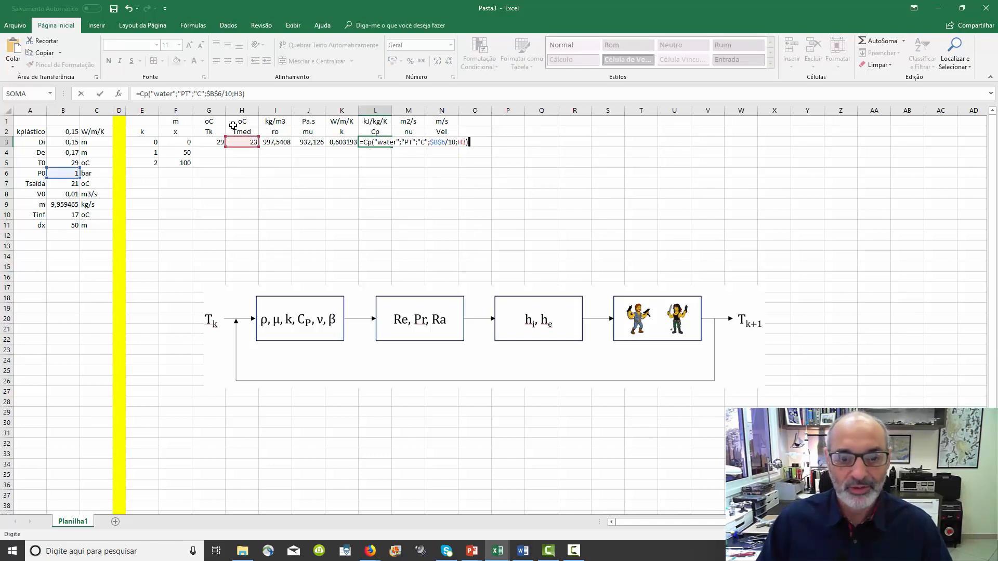
key("Return")
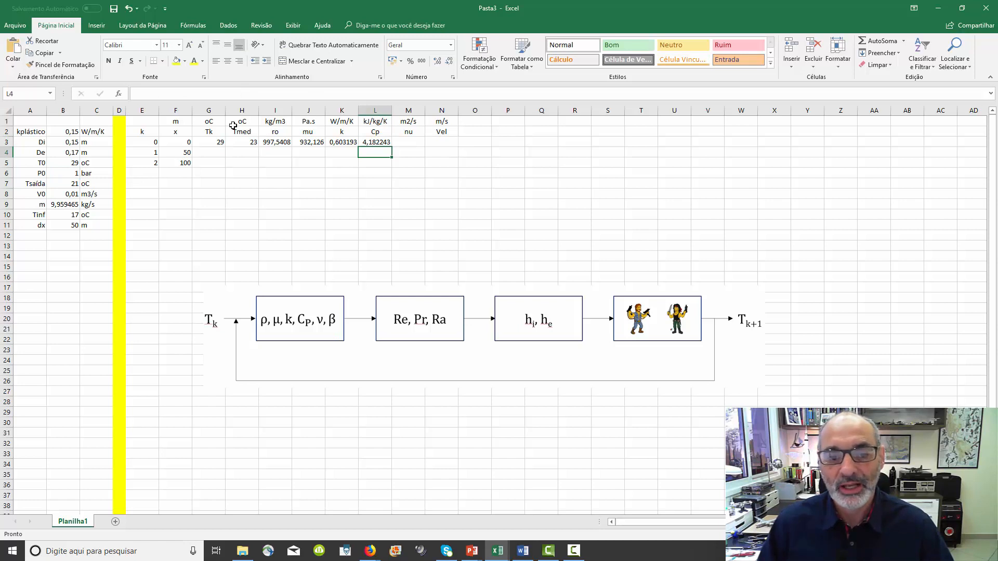
Begin the nu formula in cell M3 with the KinematicViscosity function.
key("Up")
key("Up")
key("Up")
key("Down")
key("Down")
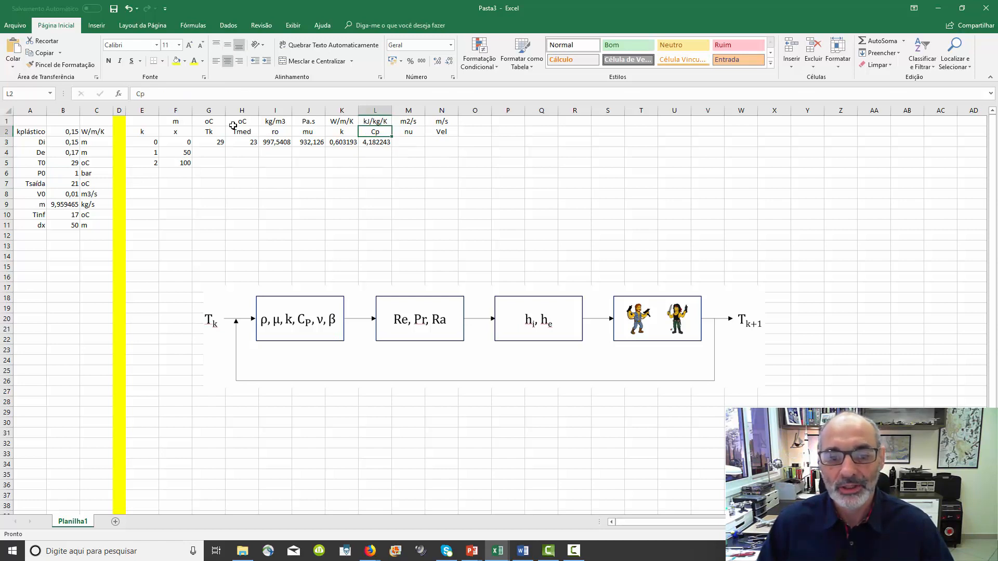
key("Right")
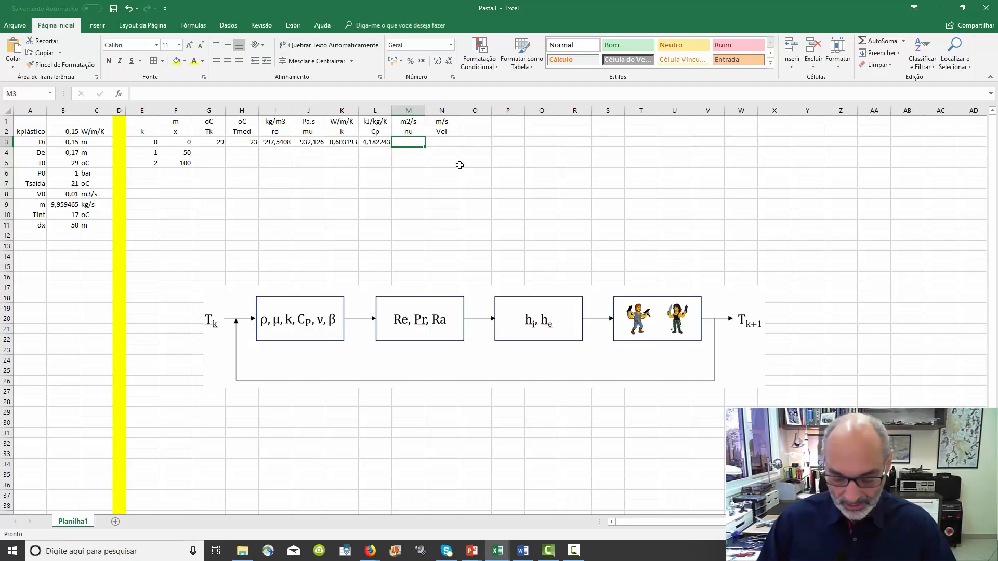
type("=")
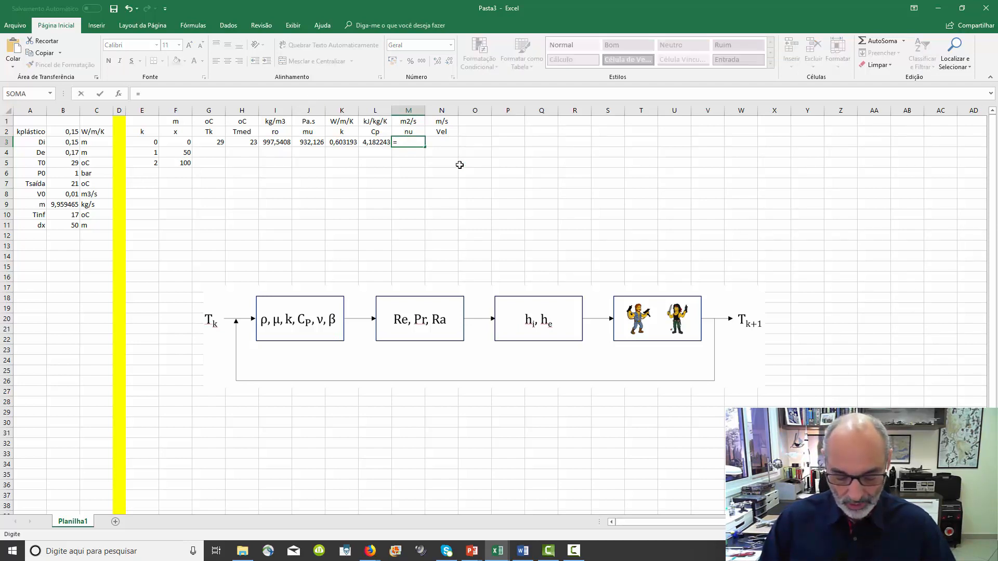
type("vis")
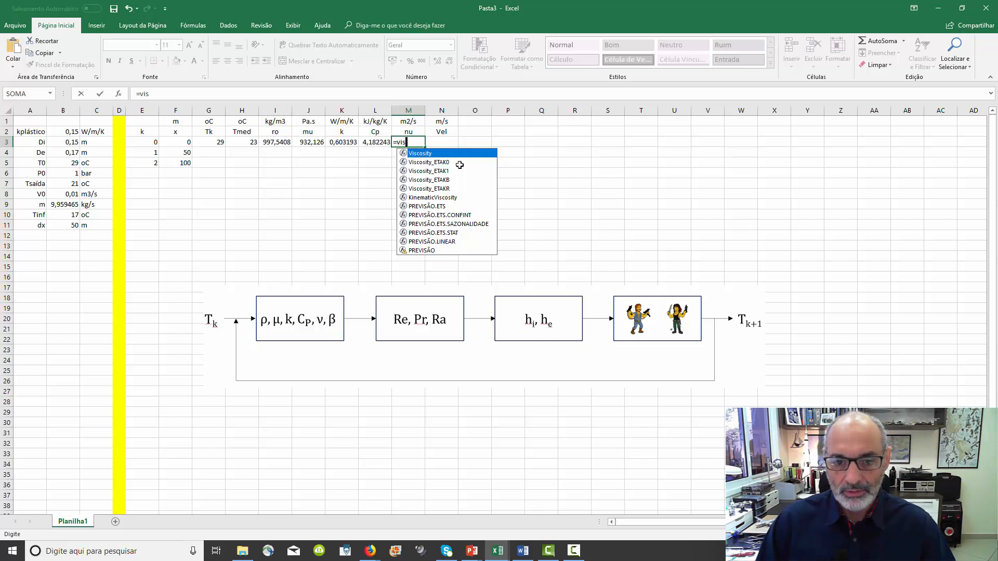
left_click(449, 197)
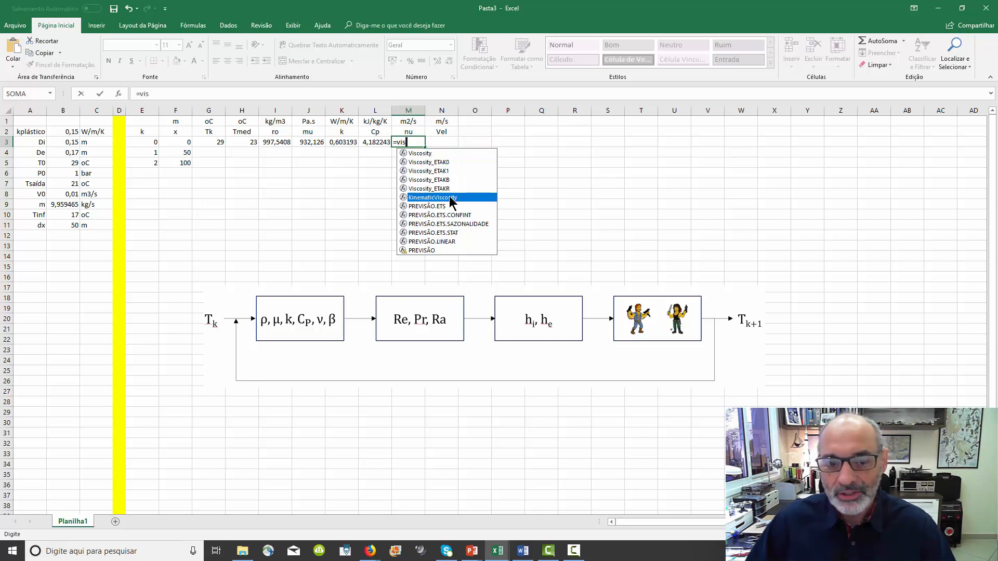
double_click(449, 196)
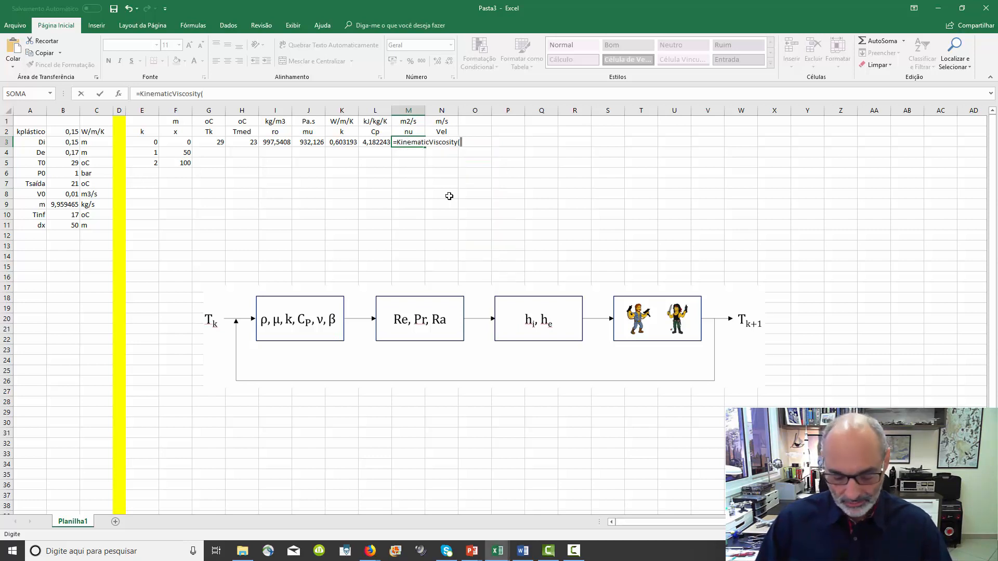
Complete the KinematicViscosity formula in M3 with the arguments ("water";"PT";"C";$B$6/10;H3) and multiply it by 1e-4 for m2/s.
key("BackSpace")
type("(\"water\";\"PT\";\"C\";$B$6/10;H3)")
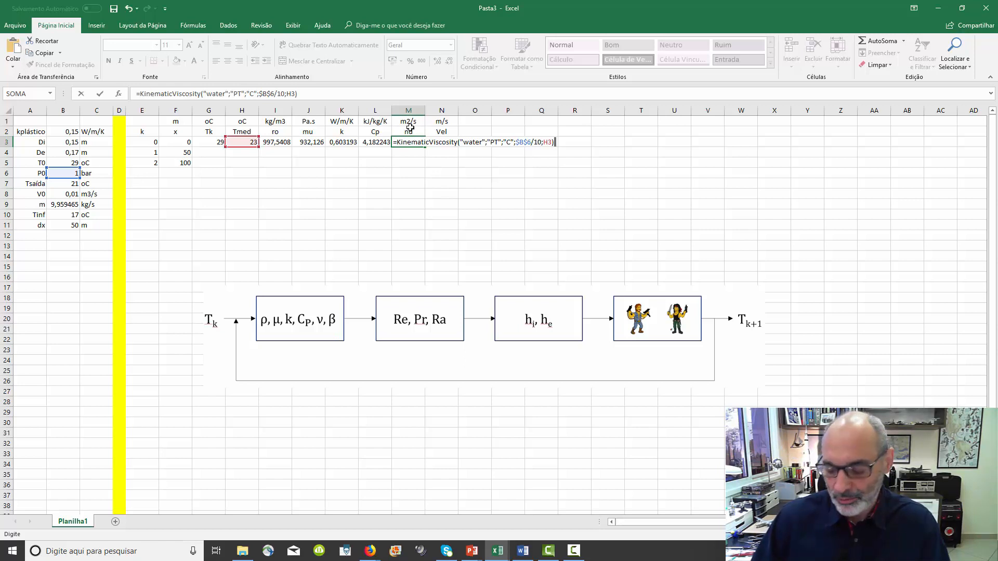
type("*1e-4")
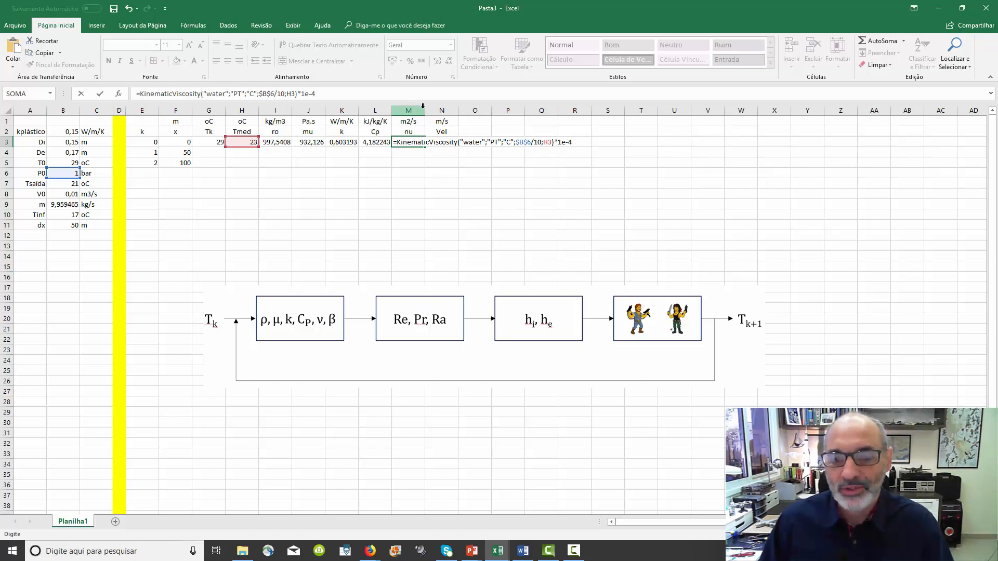
key("Return")
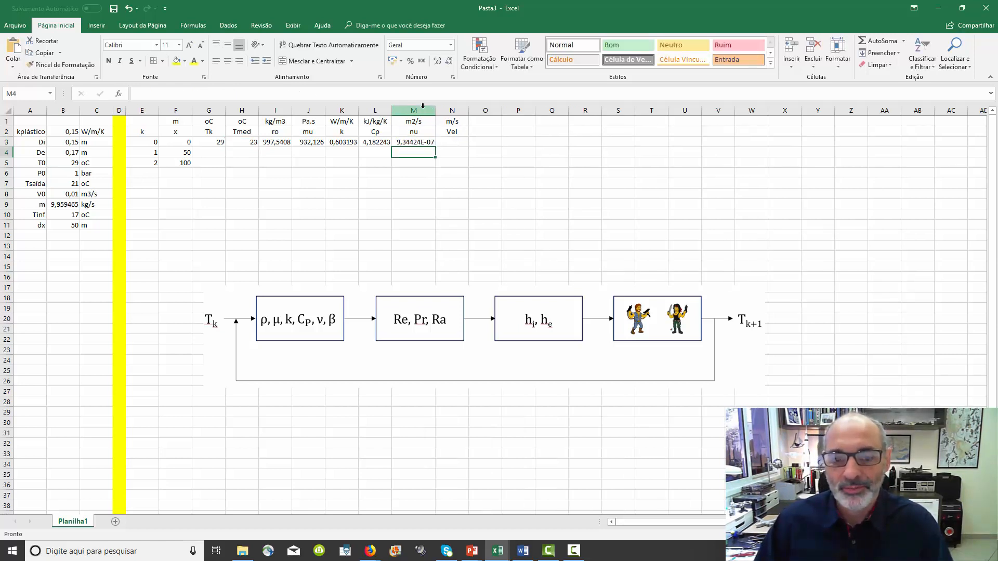
left_click(415, 142)
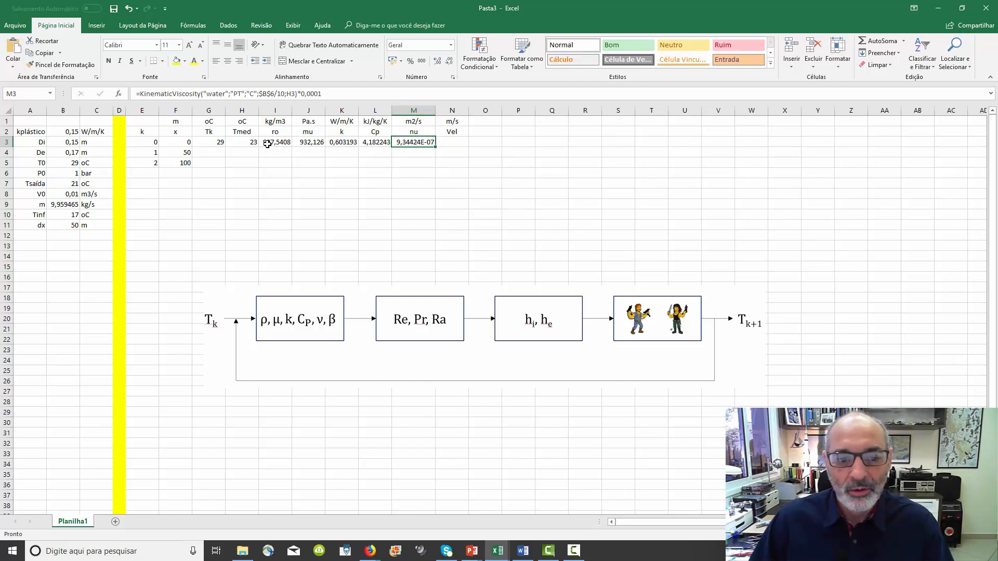
Fill the header cells I2:N2, from ro to Vel, with a light blue theme colour.
left_click_drag(268, 144, 415, 144)
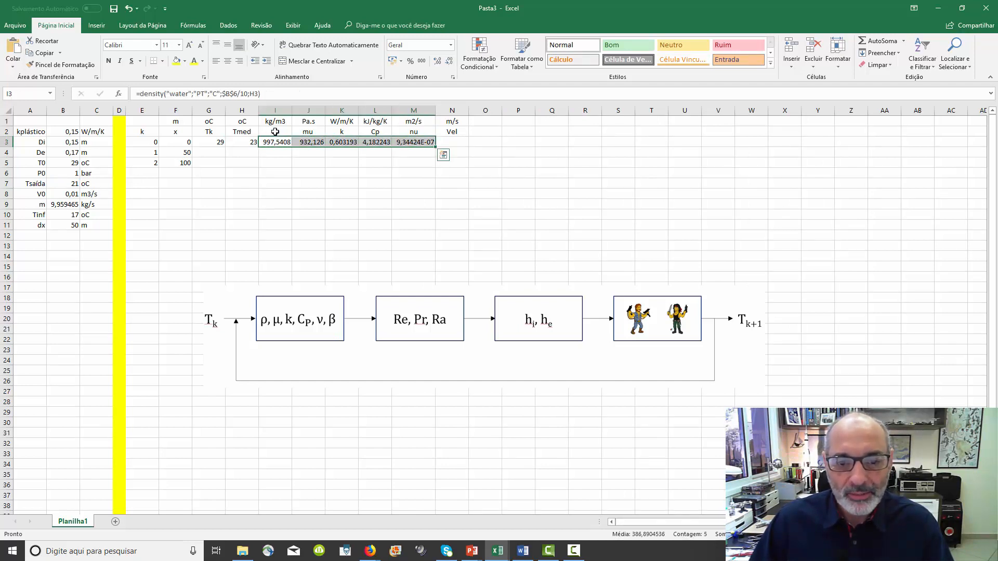
left_click_drag(270, 132, 453, 131)
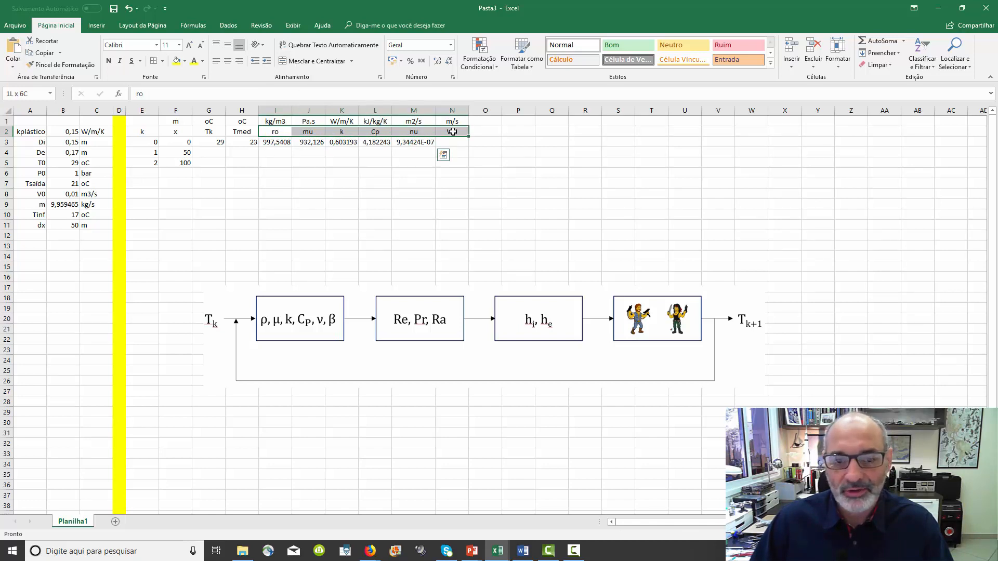
left_click_drag(453, 131, 453, 132)
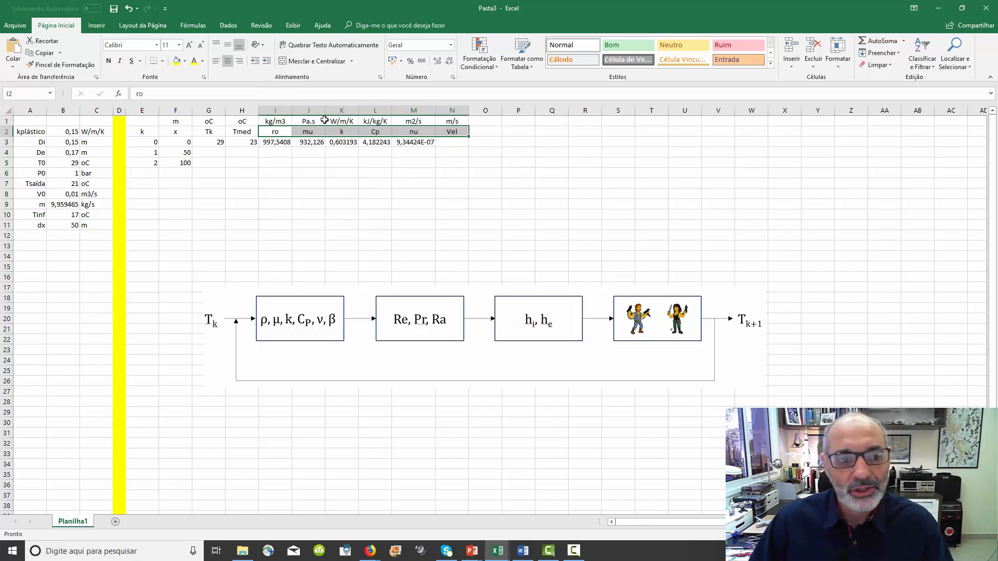
left_click(185, 61)
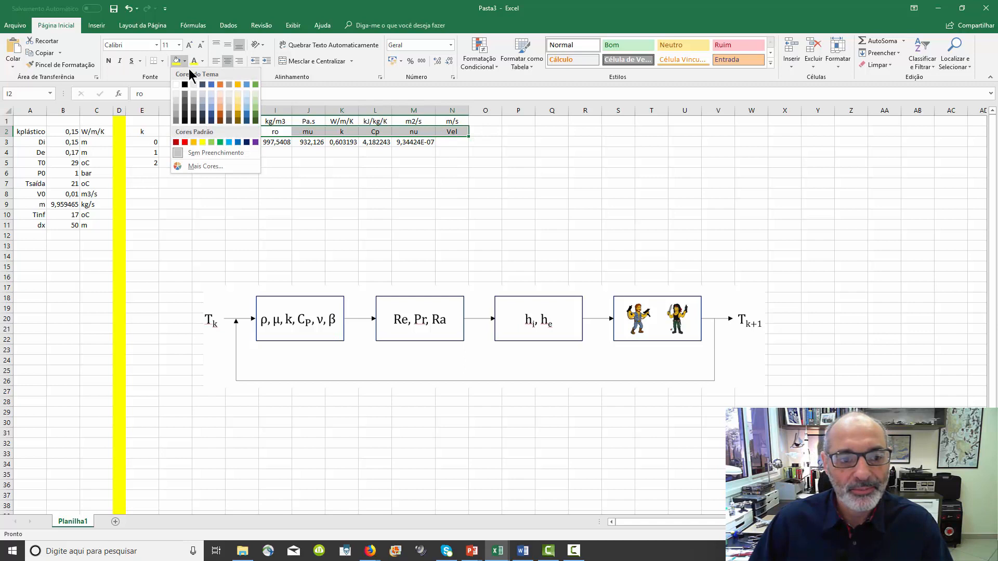
left_click(211, 93)
left_click(425, 174)
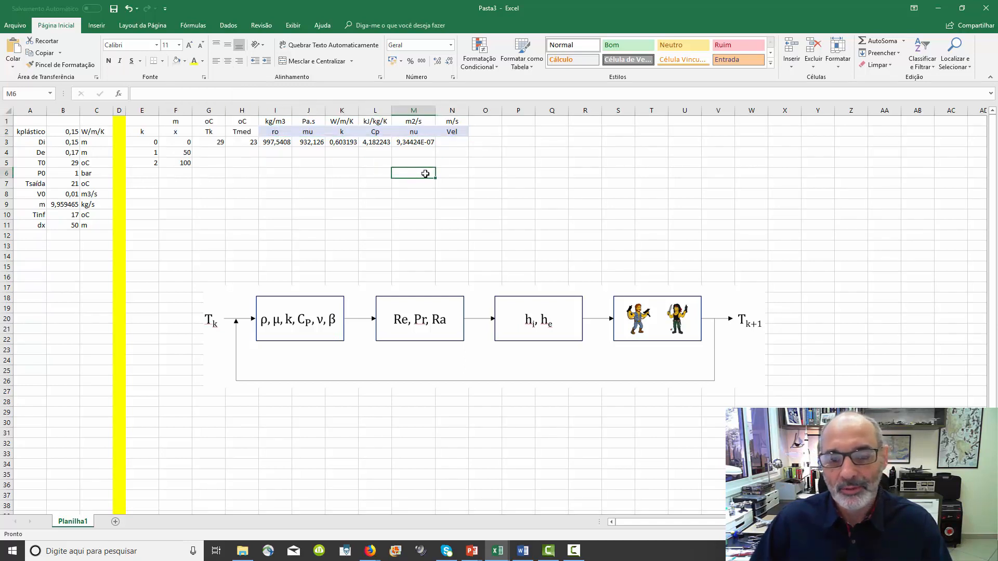
Enter the velocity formula =$B$9/I3/(Pi()*$B$3^2/4) in cell N3, dividing mass flow by density and the pipe's internal cross-section.
left_click(449, 142)
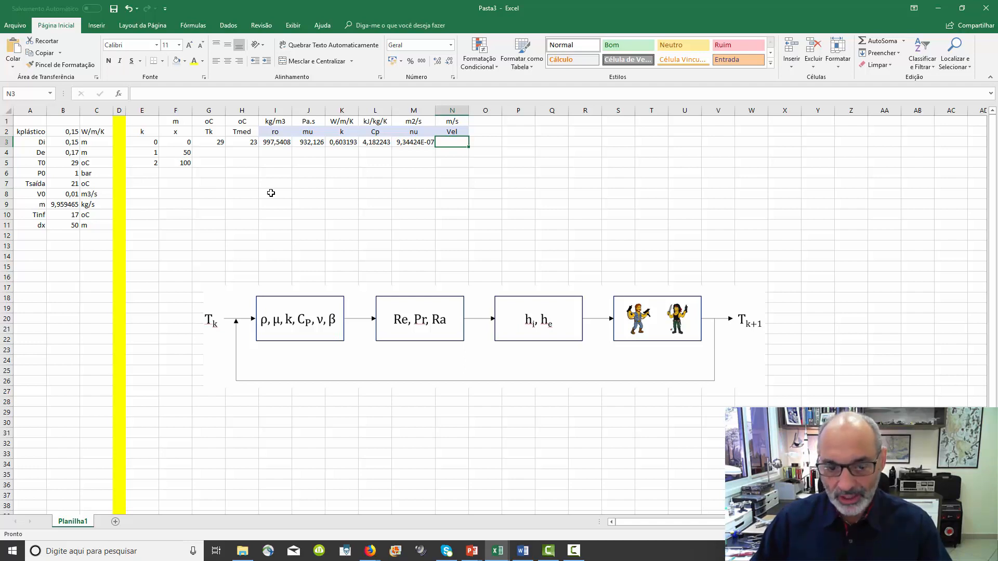
type("=")
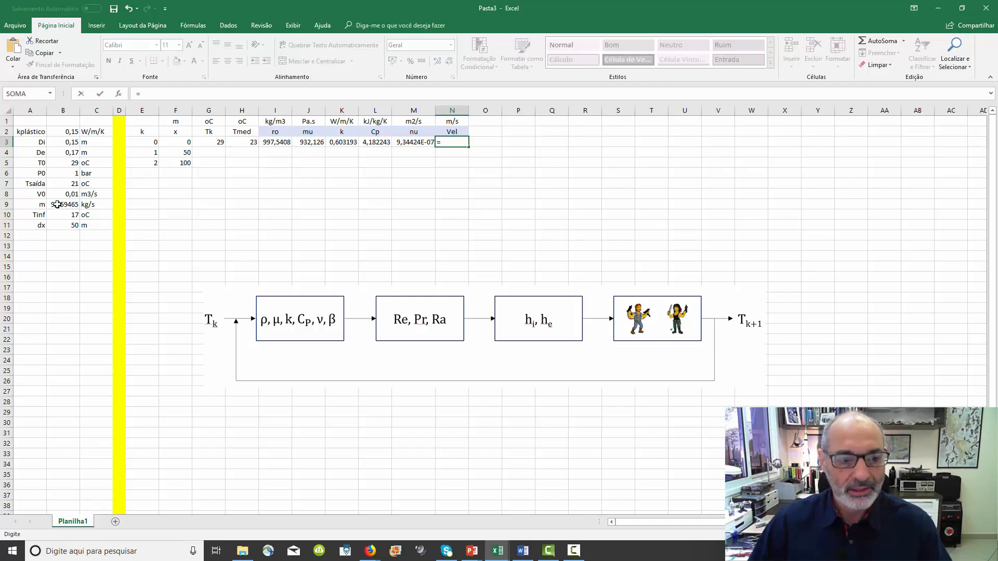
left_click(57, 204)
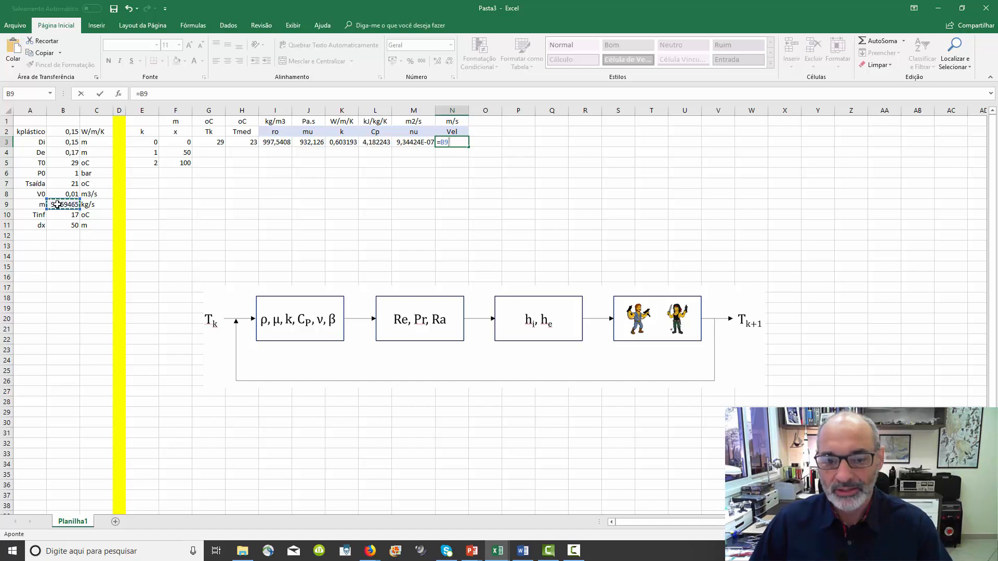
key("F4")
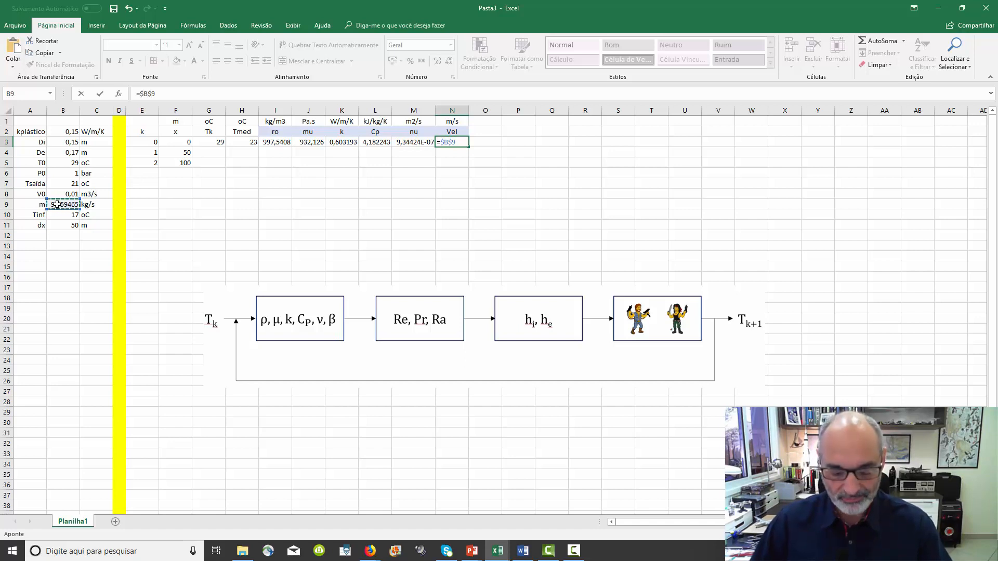
type("/")
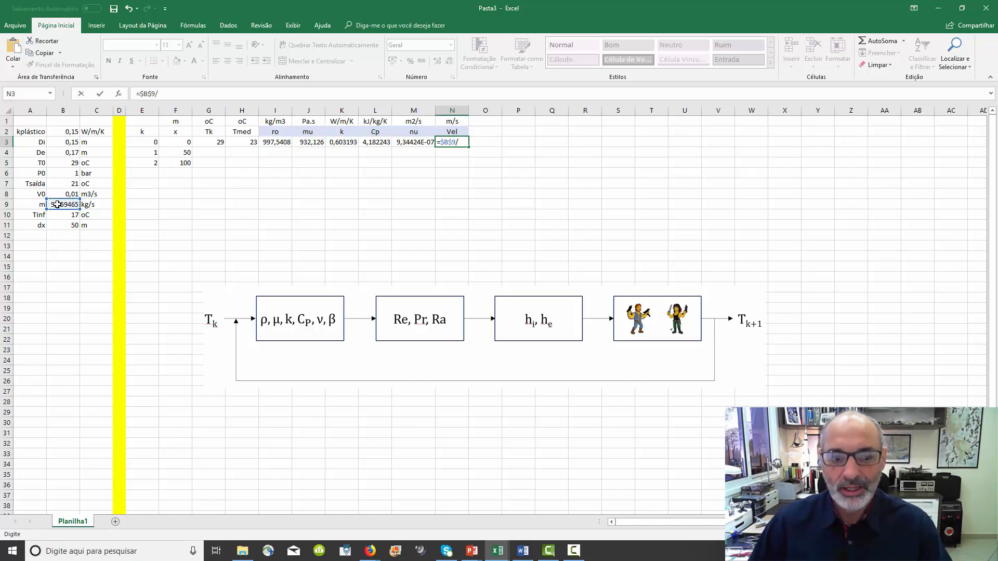
left_click(281, 141)
type("/(")
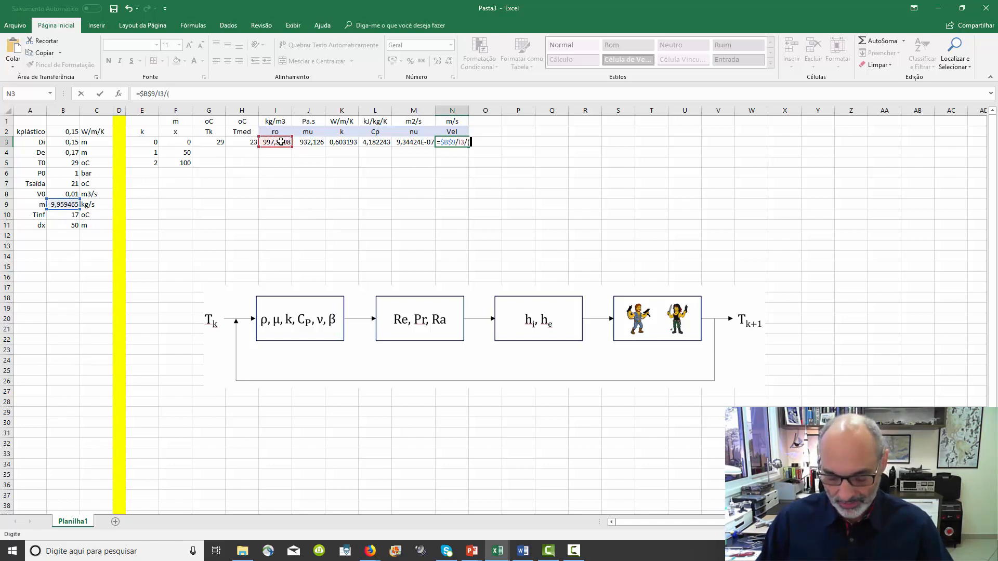
type("Pi()")
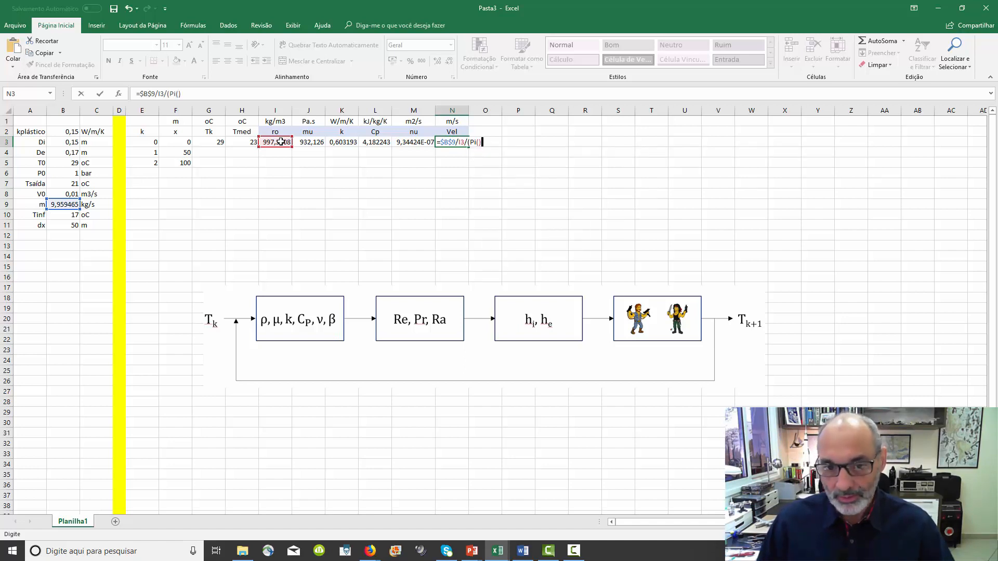
type("*")
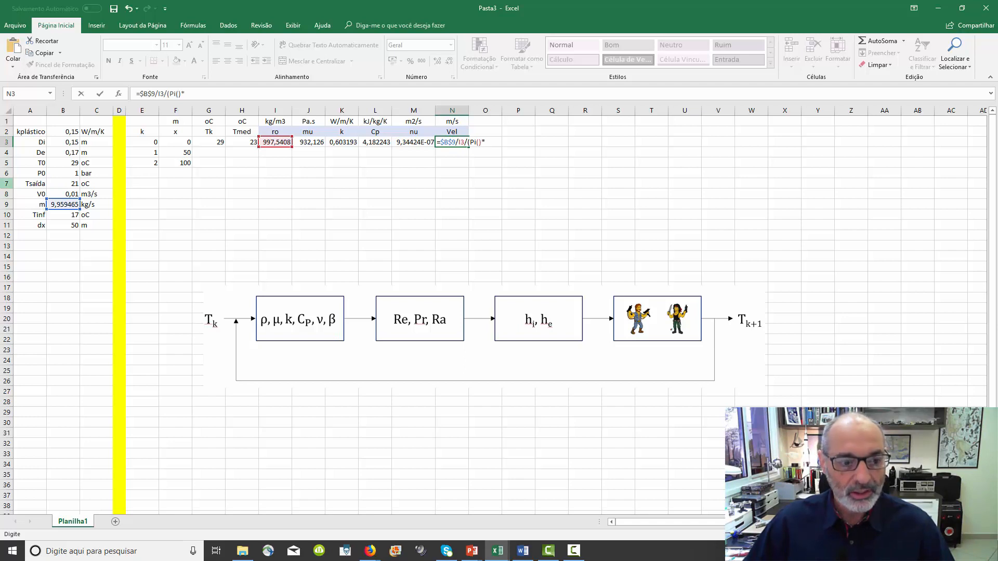
left_click(67, 142)
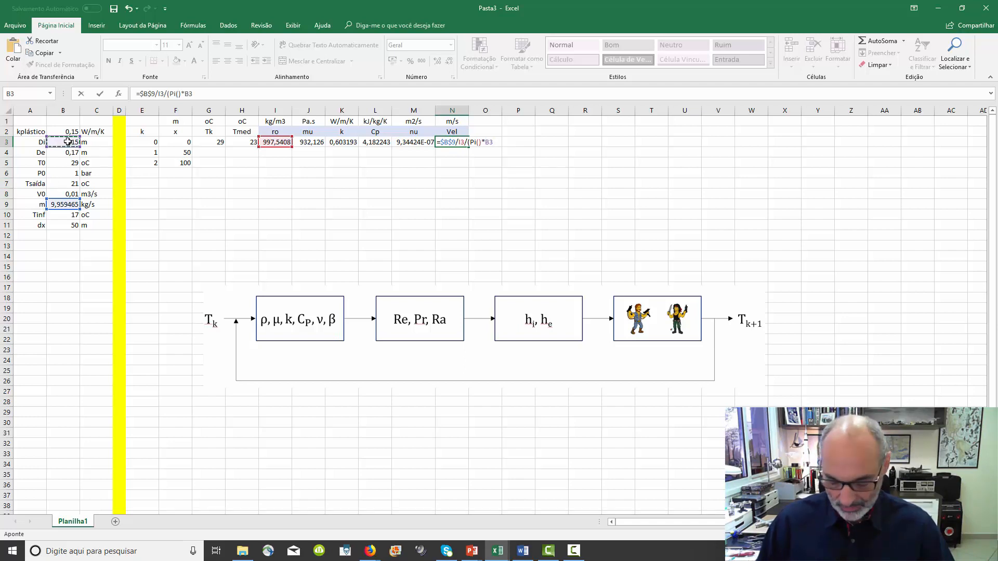
key("F4")
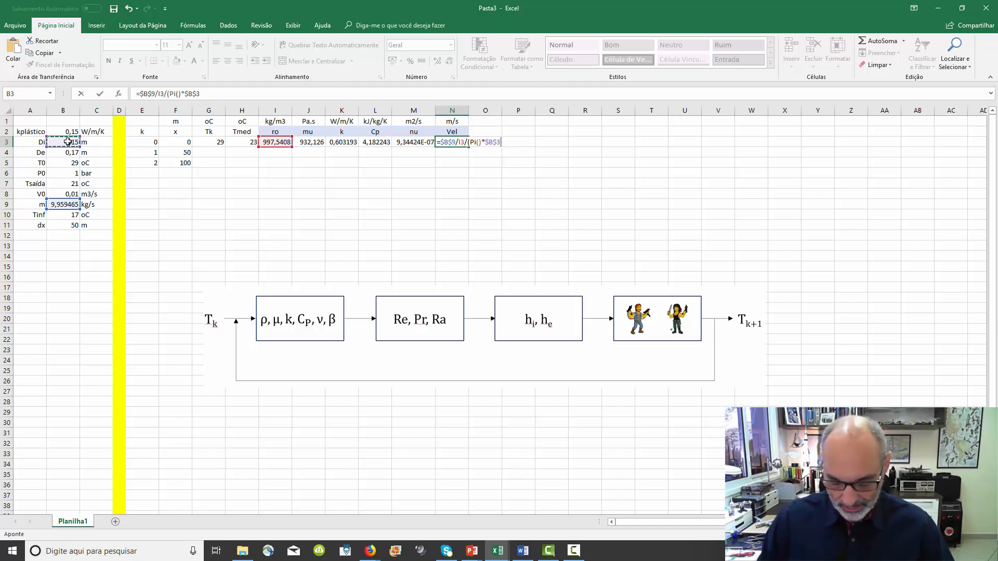
type("^2/4")
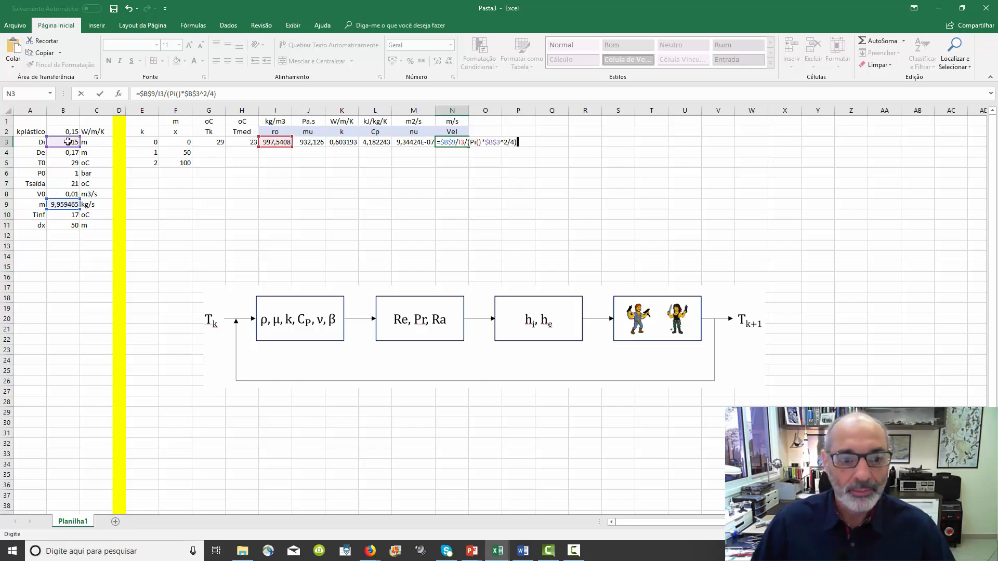
left_click_drag(217, 94, 167, 94)
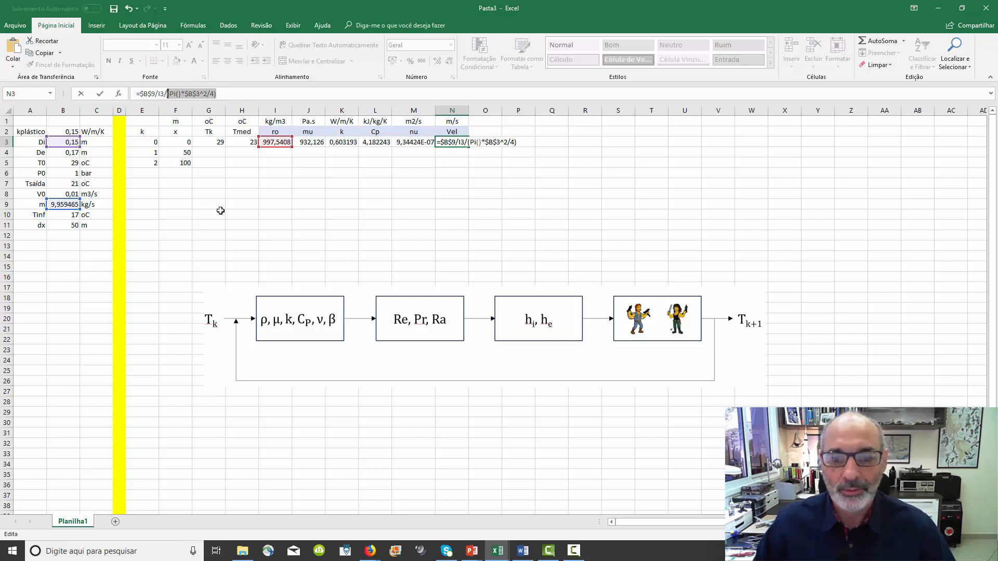
key("Return")
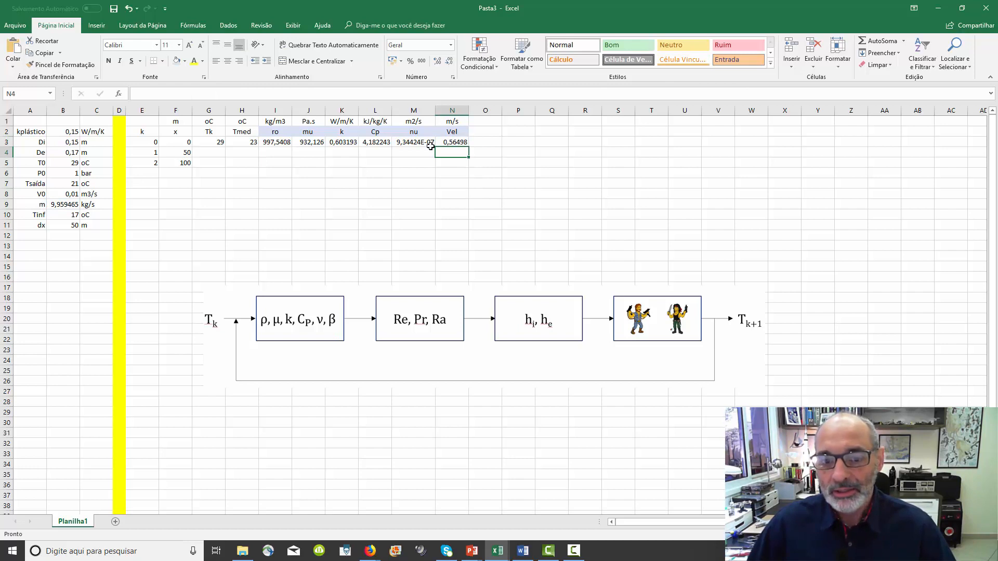
left_click_drag(279, 144, 453, 142)
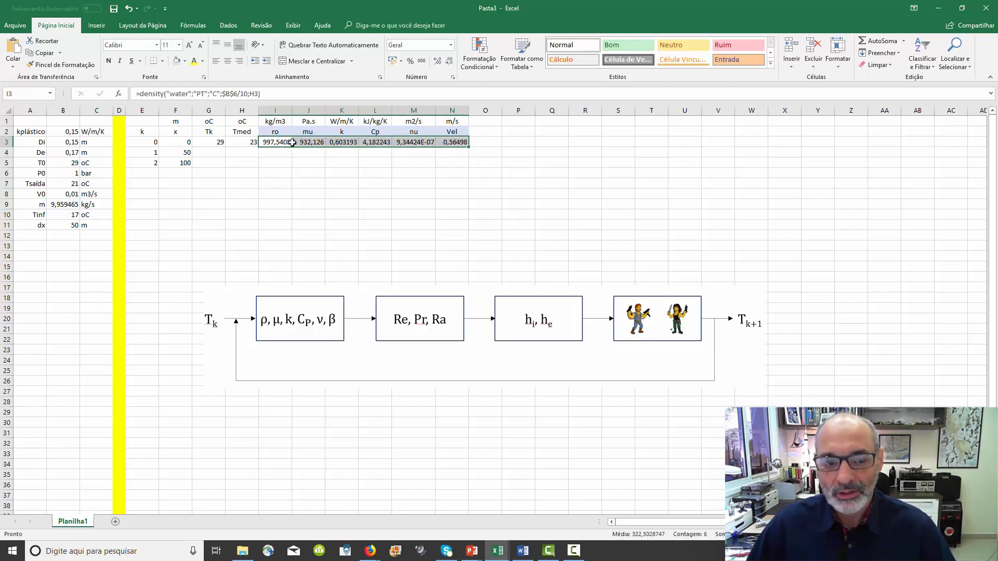
Add the headers Re in O2 and Pr in P2 and fill both cells with the same light blue as the neighbouring headers.
left_click(495, 131)
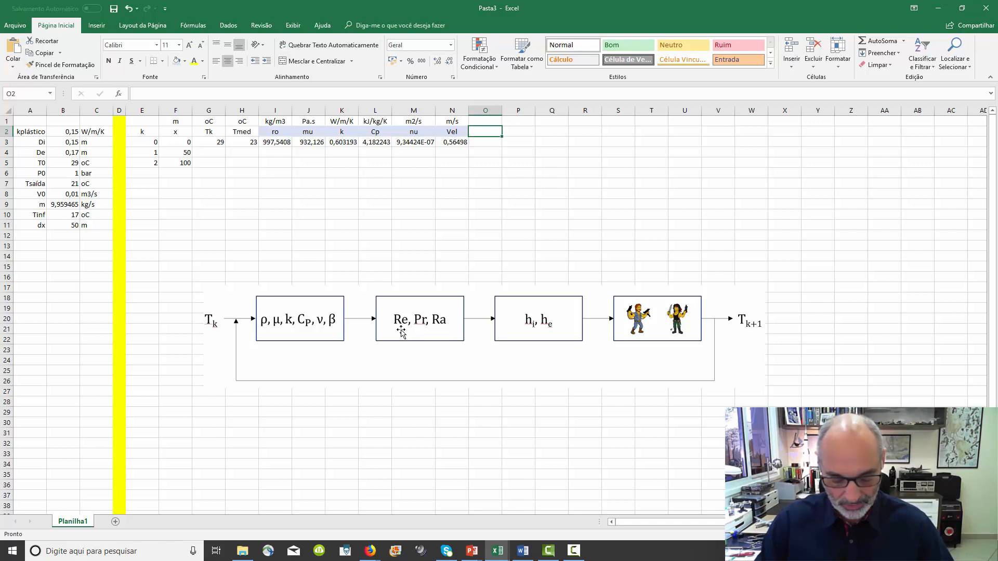
type("Re")
key("Tab")
type("P")
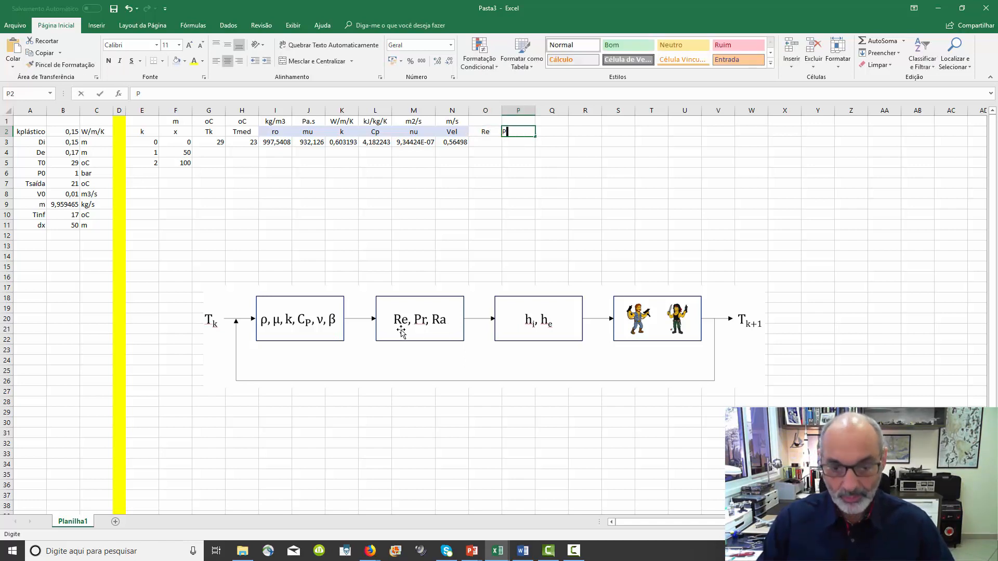
type("r")
left_click(485, 247)
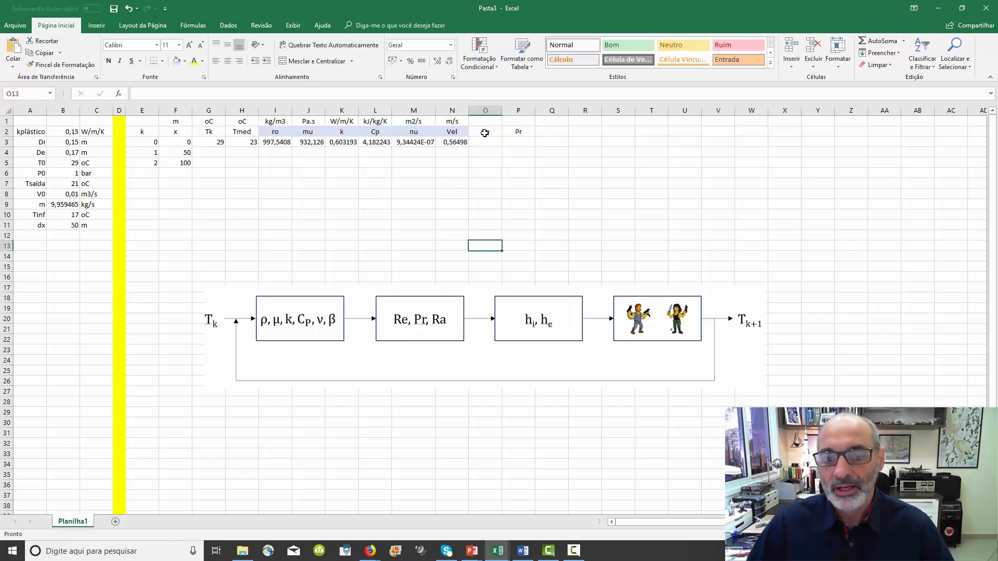
left_click_drag(485, 133, 518, 131)
left_click(177, 61)
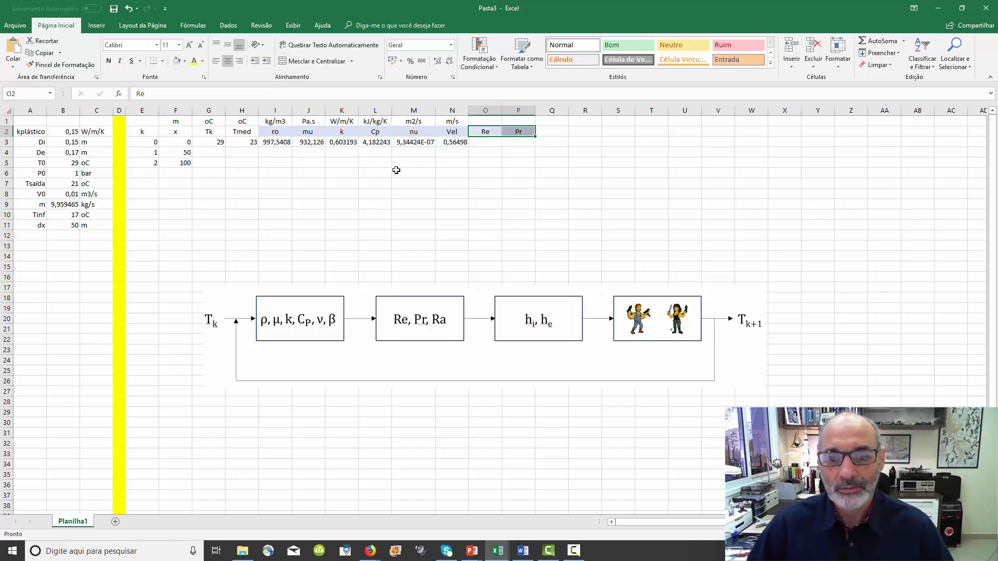
left_click(441, 191)
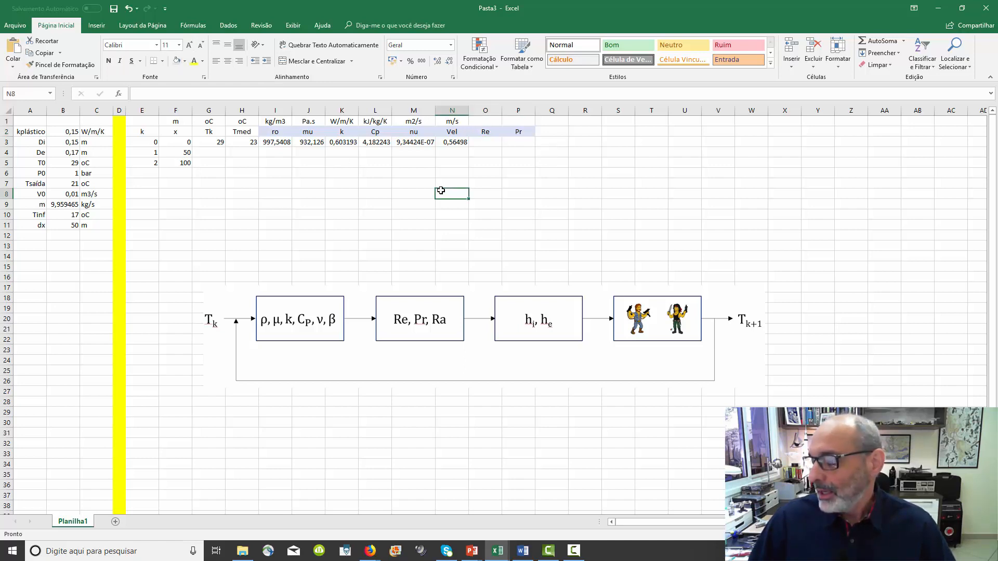
Enter the Reynolds number formula =I3*N3*$B$3/J3 in cell O3.
left_click(486, 141)
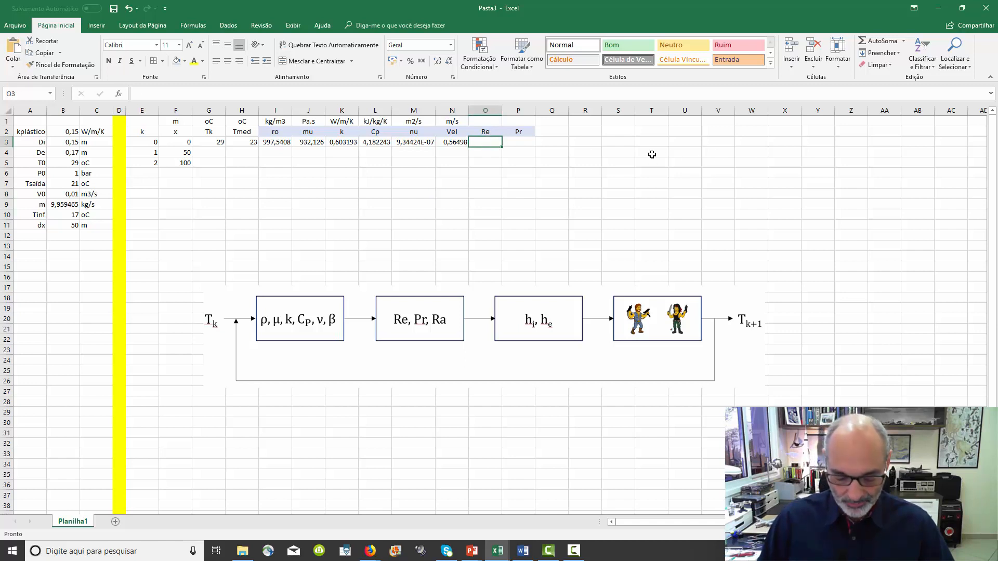
type("=")
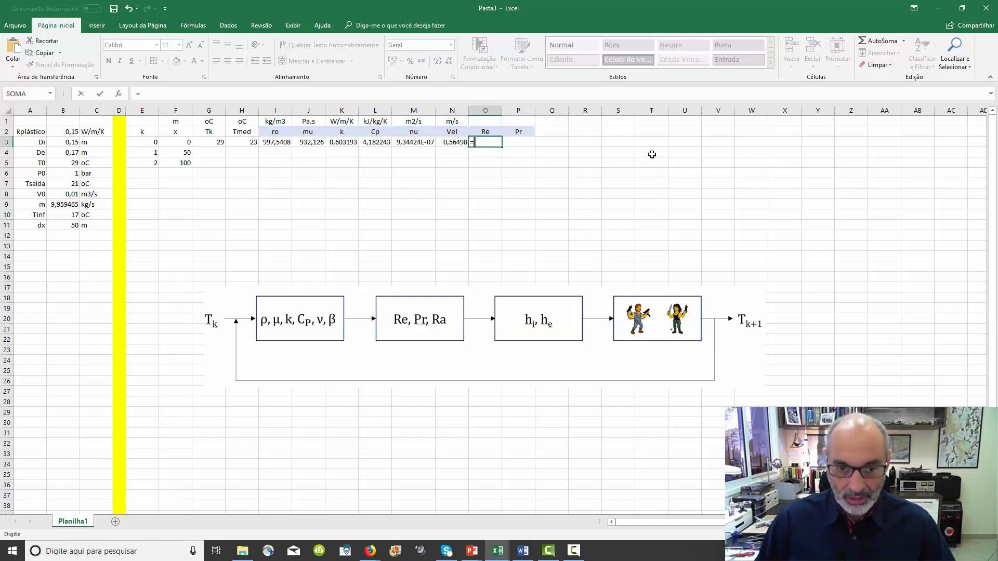
left_click(273, 141)
type("*")
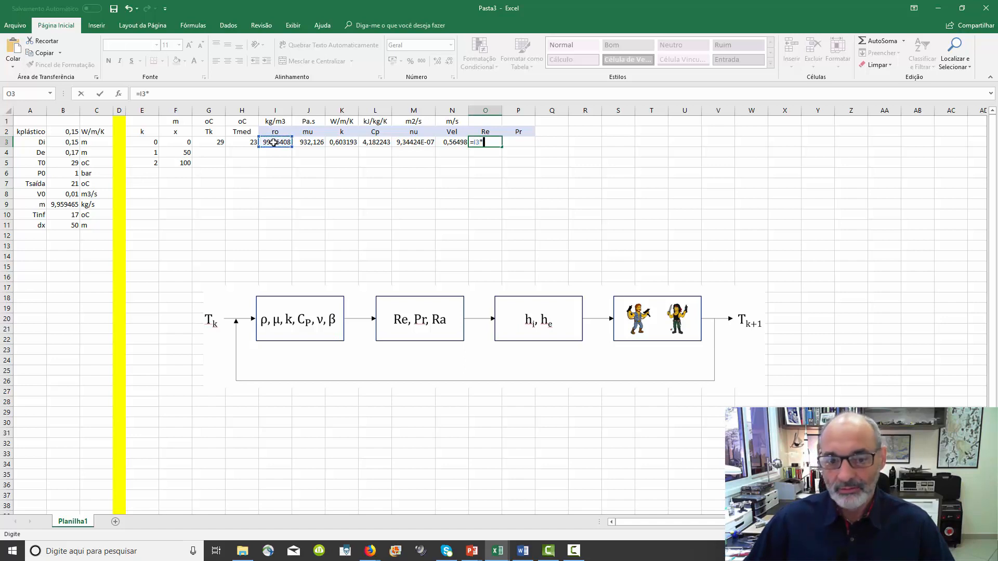
left_click(446, 142)
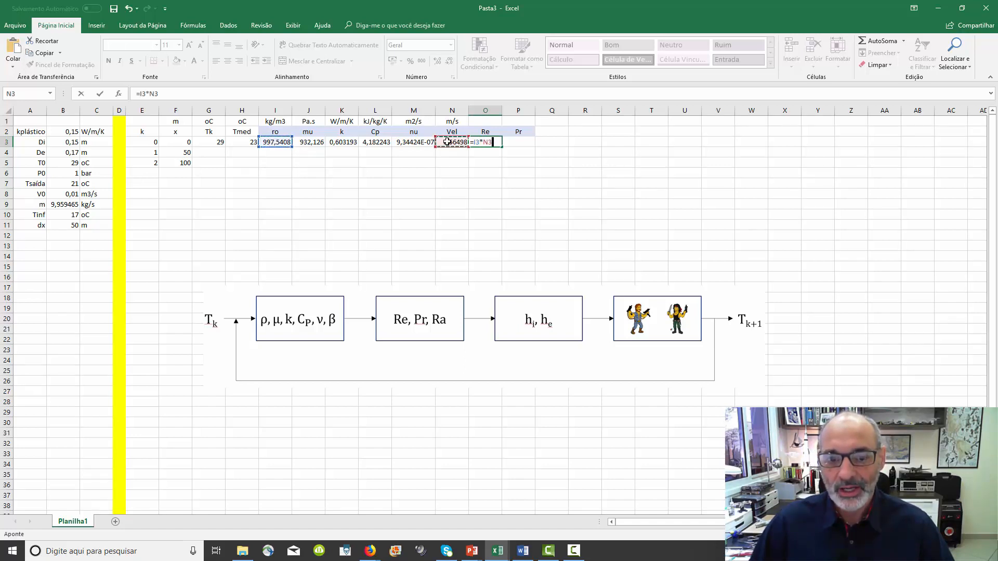
type("*")
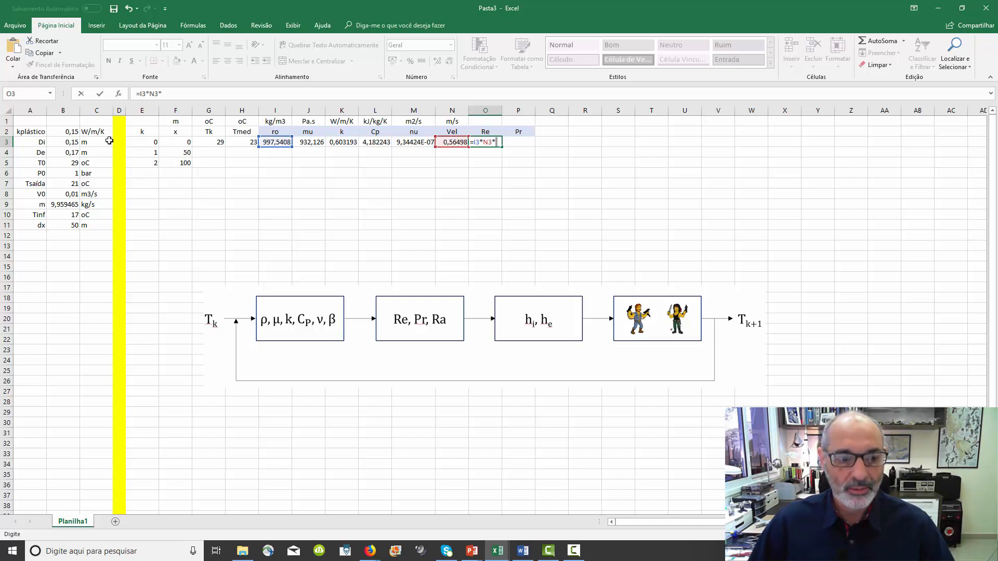
left_click(65, 141)
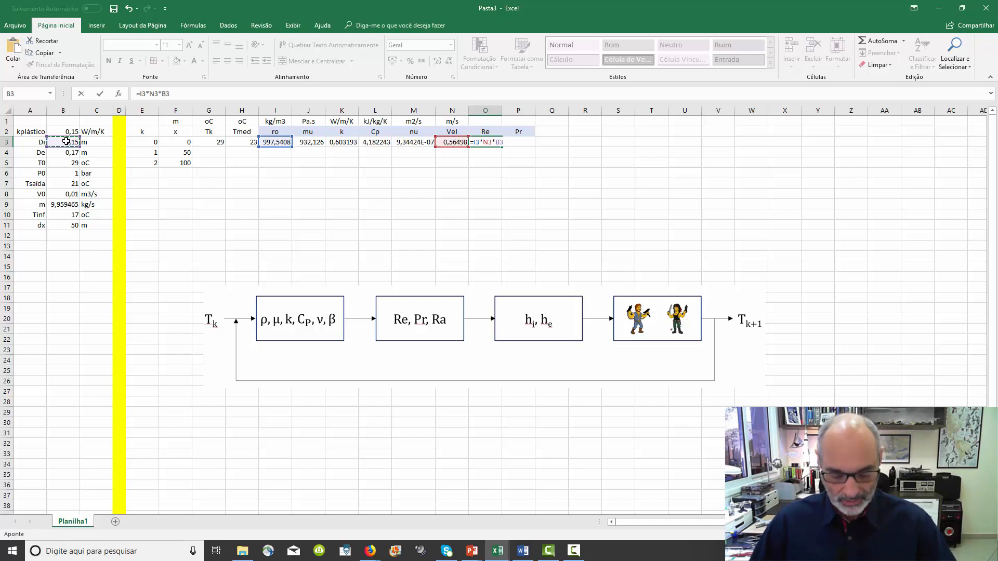
key("F4")
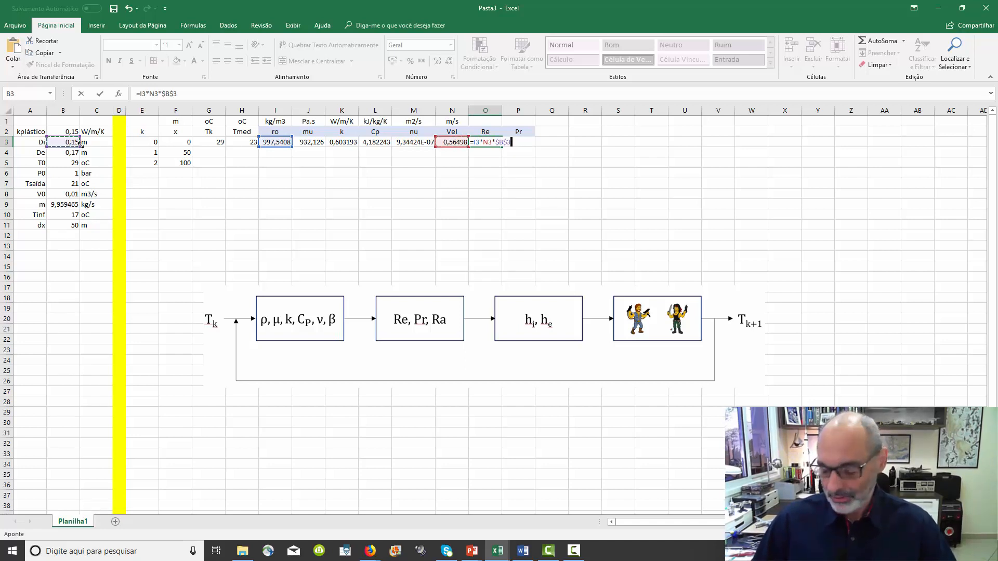
type("/")
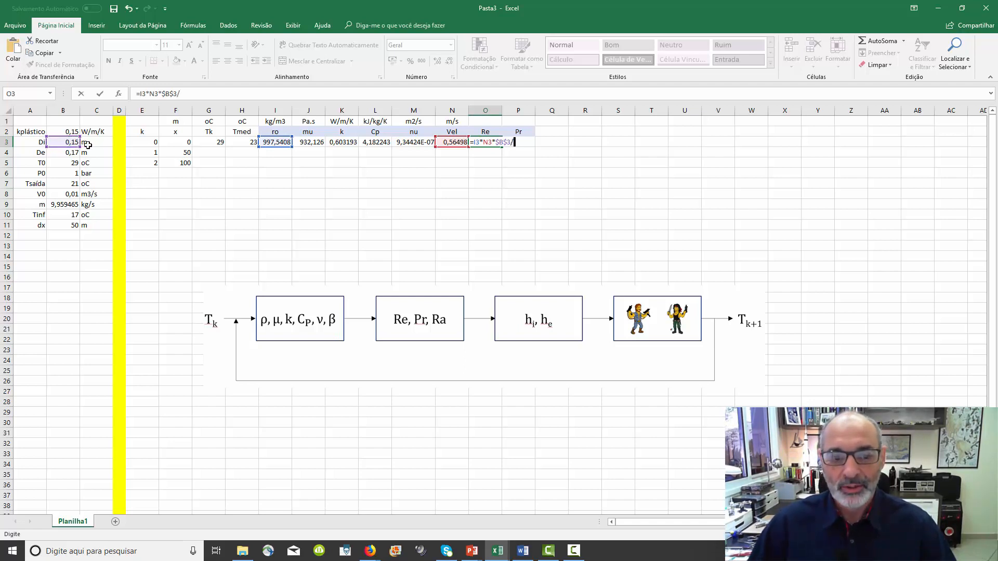
left_click(313, 143)
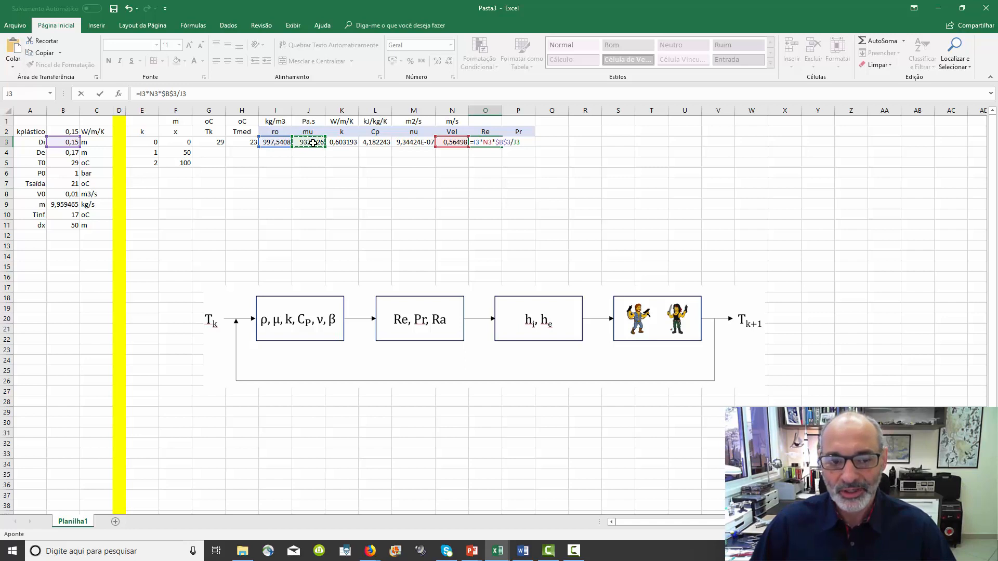
key("Return")
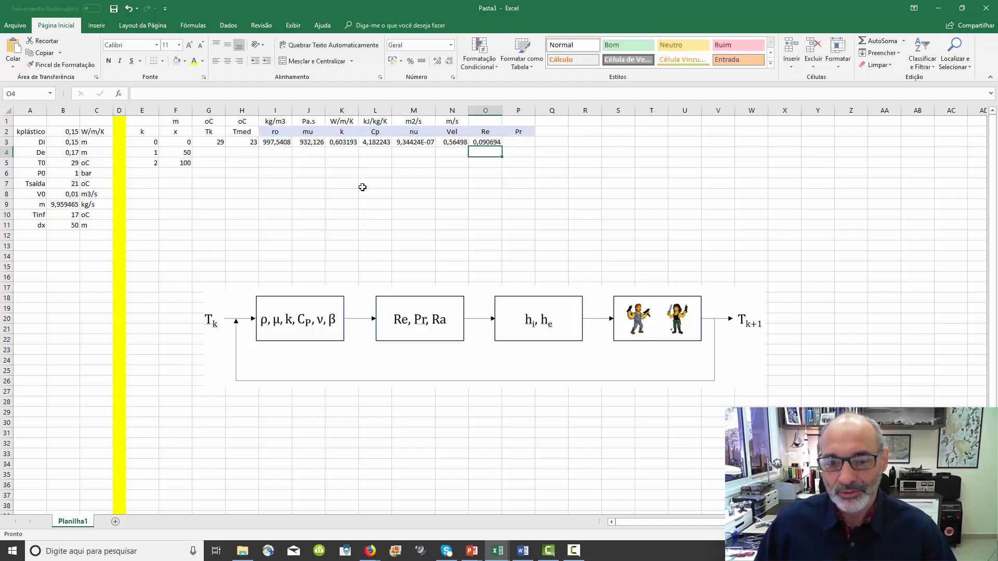
Examine the kinematic viscosity formula in M3 and the Reynolds formula in O3 for a unit error.
key("Up")
key("Left")
key("Left")
key("Left")
key("Left")
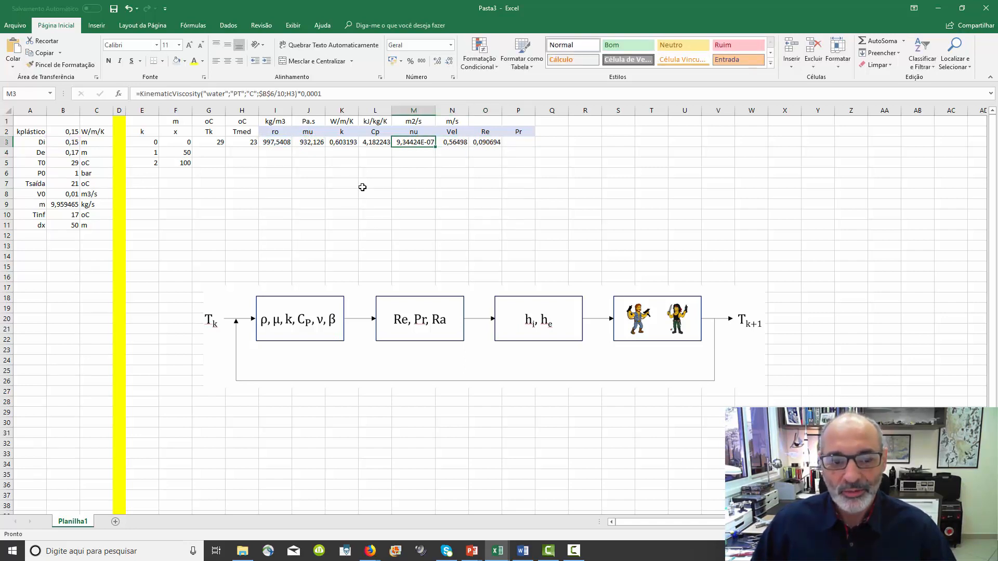
key("Right")
key("Right")
key("Right")
key("Right")
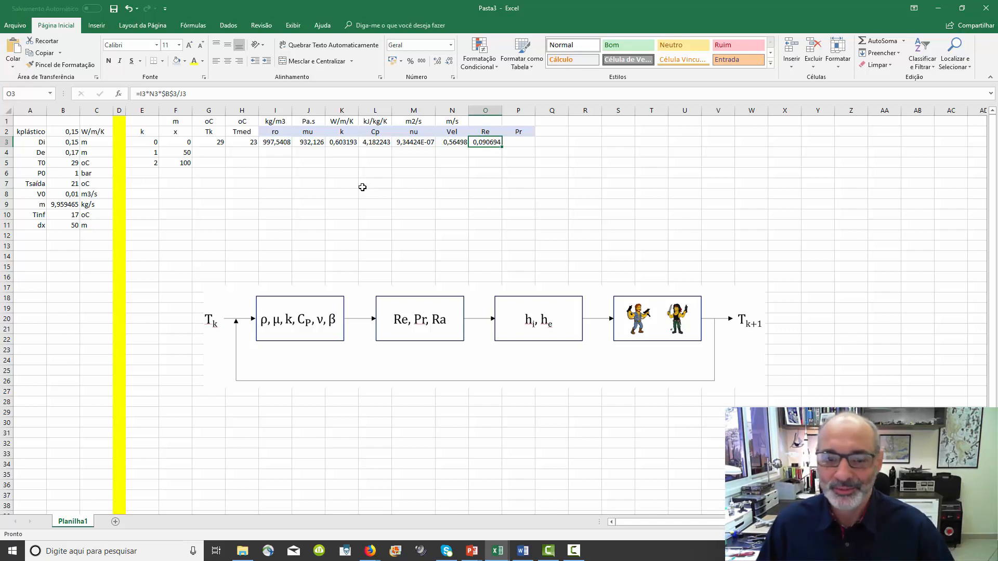
Multiply the viscosity formula for mu in cell J3 by 1e-6 to express it in Pa.s.
key("Left")
key("Left")
key("Left")
key("Left")
key("Left")
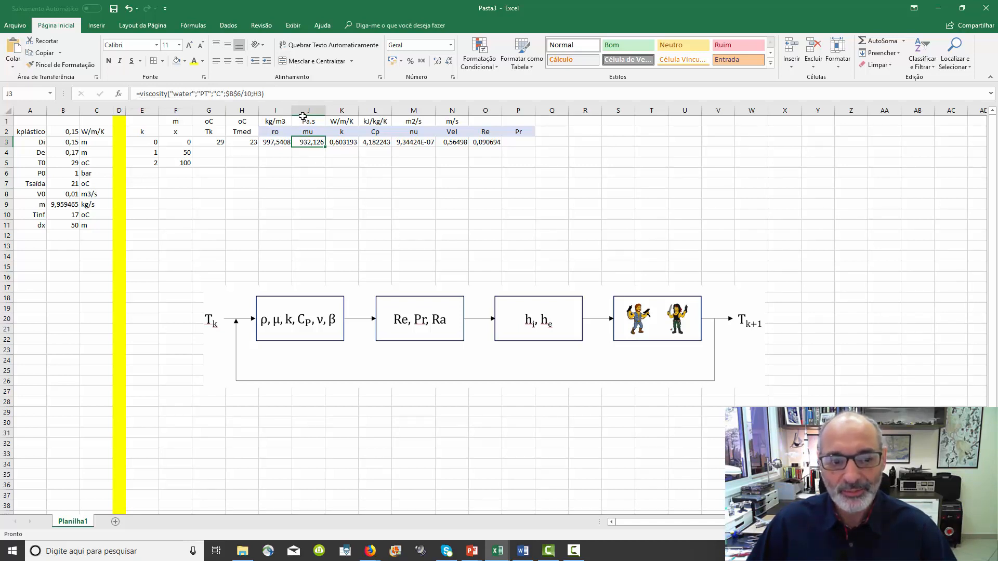
left_click(292, 93)
type("*")
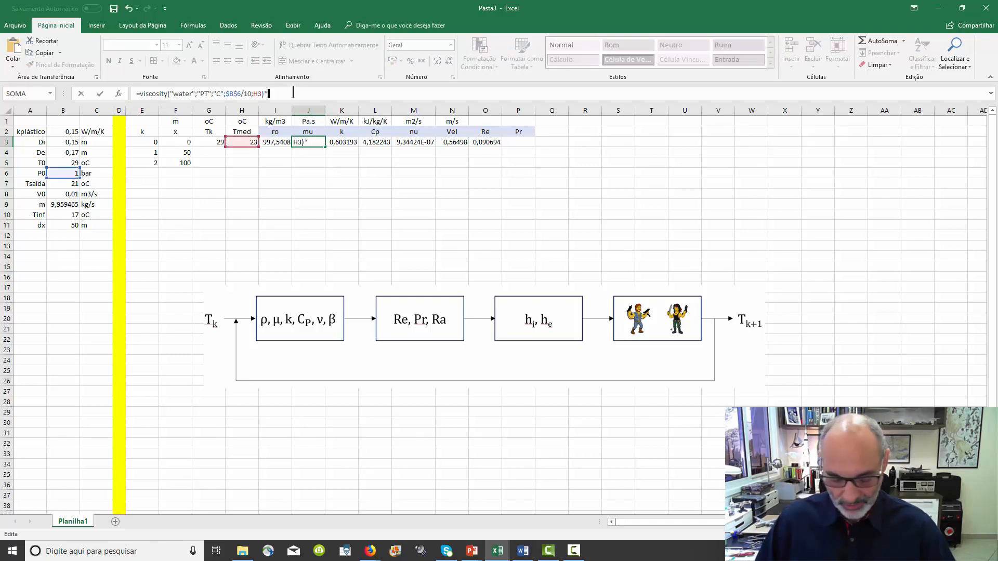
type("1e-6")
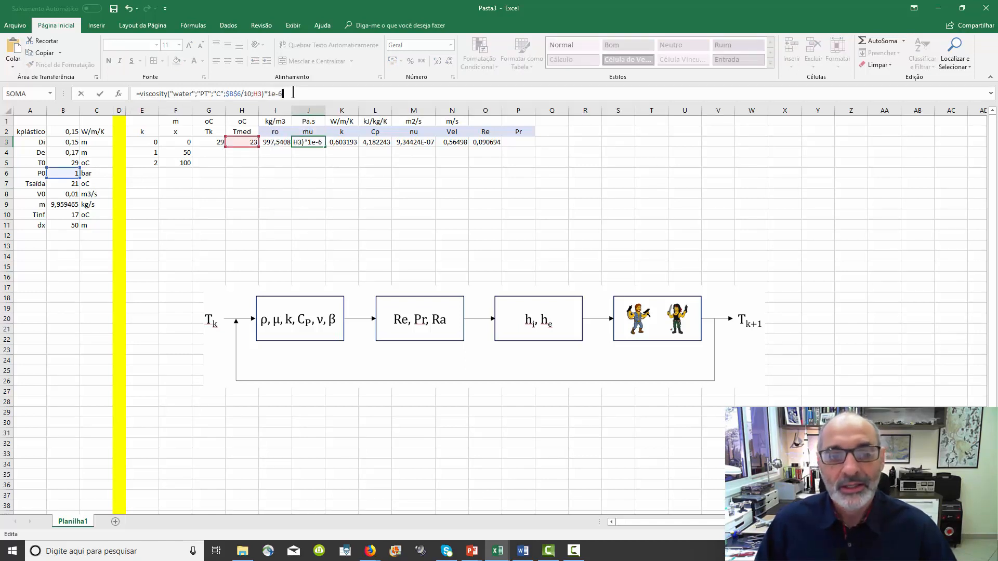
key("Return")
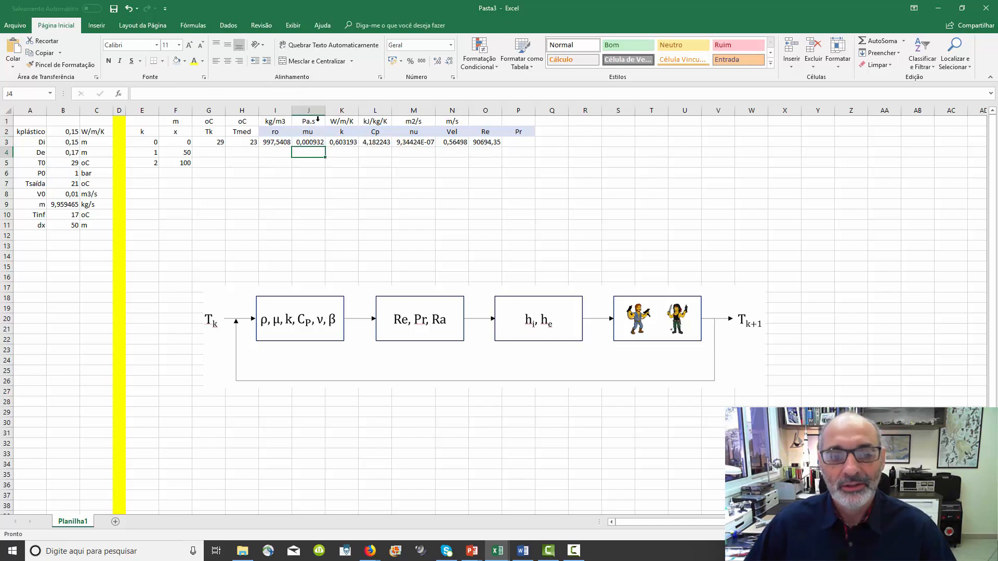
Review the dynamic viscosity formula in J3 and the Reynolds number formula in O3.
left_click(315, 143)
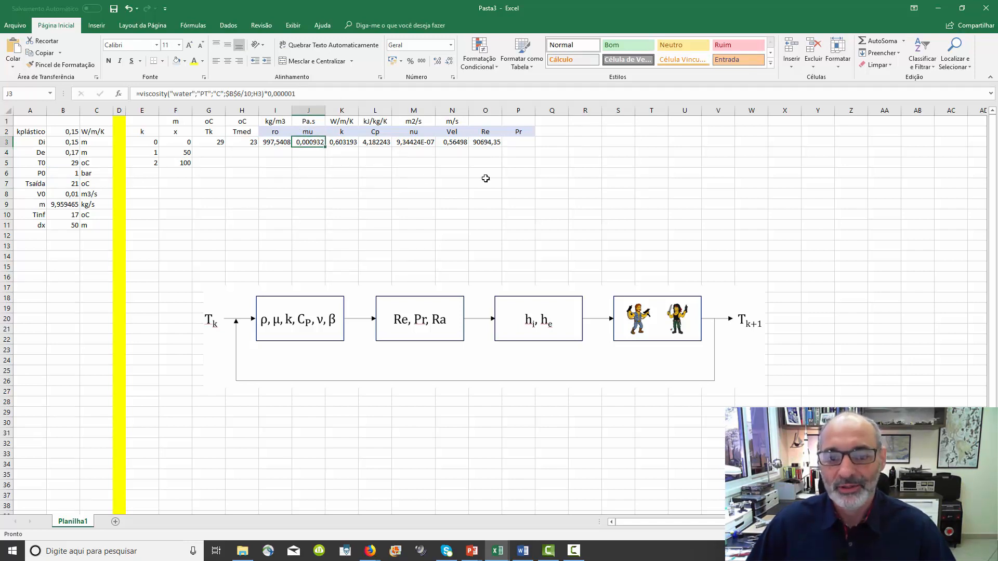
left_click(486, 181)
left_click(487, 143)
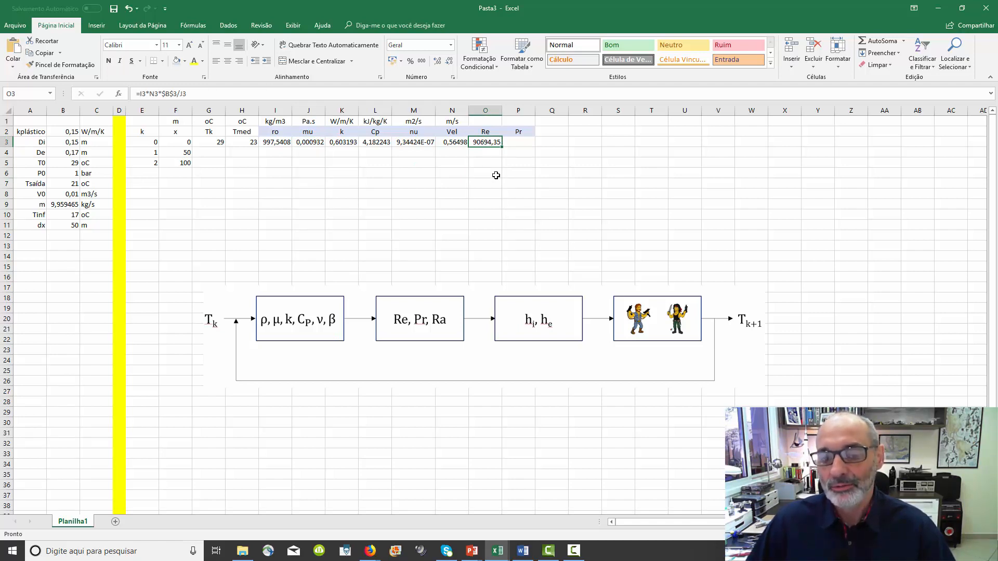
left_click(496, 175)
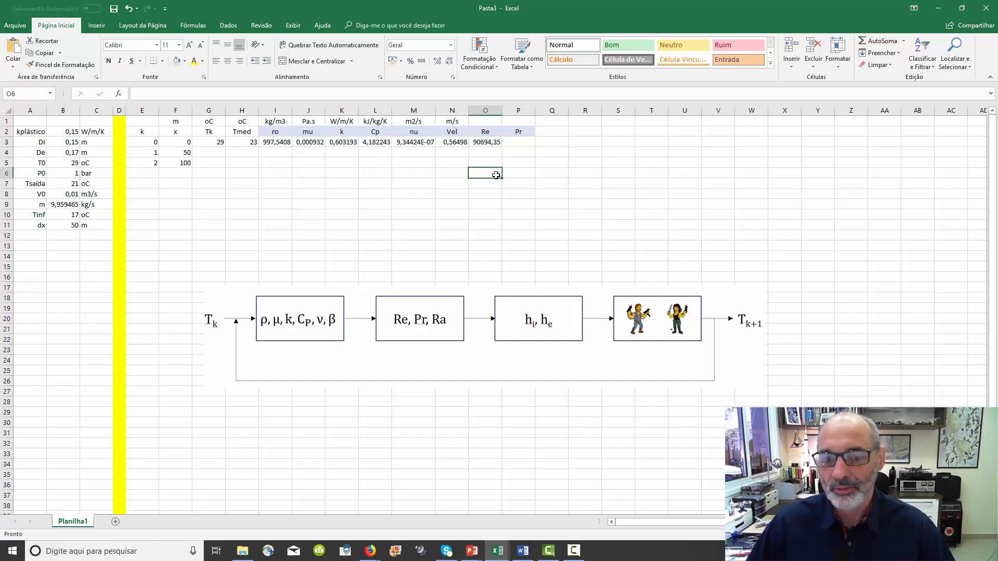
Enter =Prandtl("water";"PT";"C";$B$6/10;H3) in cell P3, reusing the arguments of the kinematic viscosity formula in M3.
left_click(514, 142)
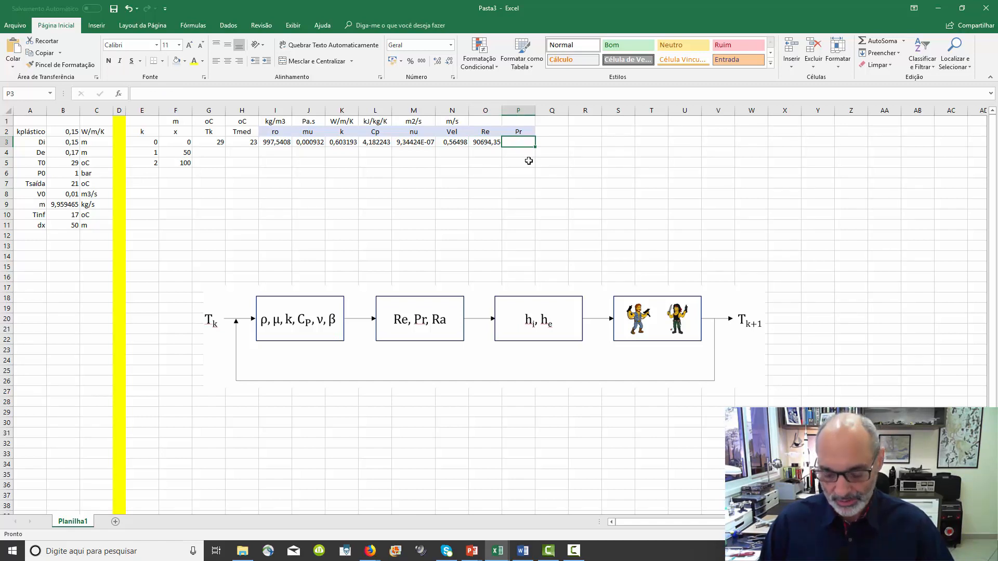
type("=Pr")
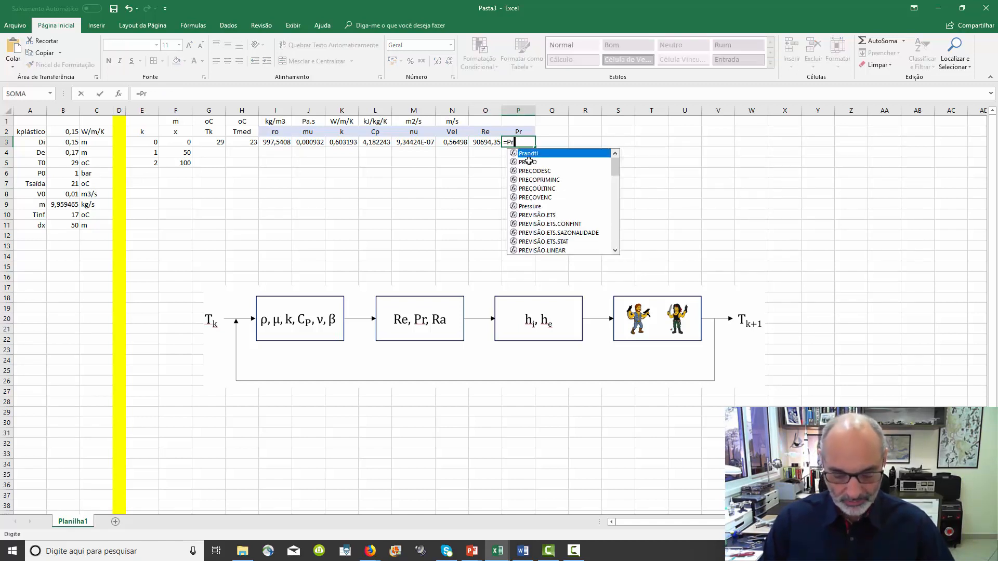
left_click(414, 142)
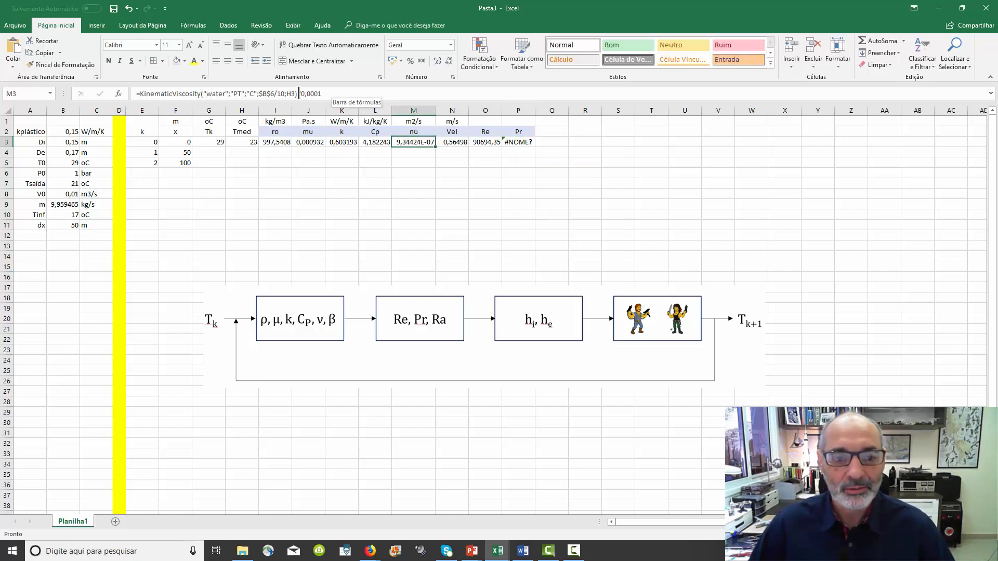
left_click_drag(297, 94, 201, 94)
key("ctrl+c")
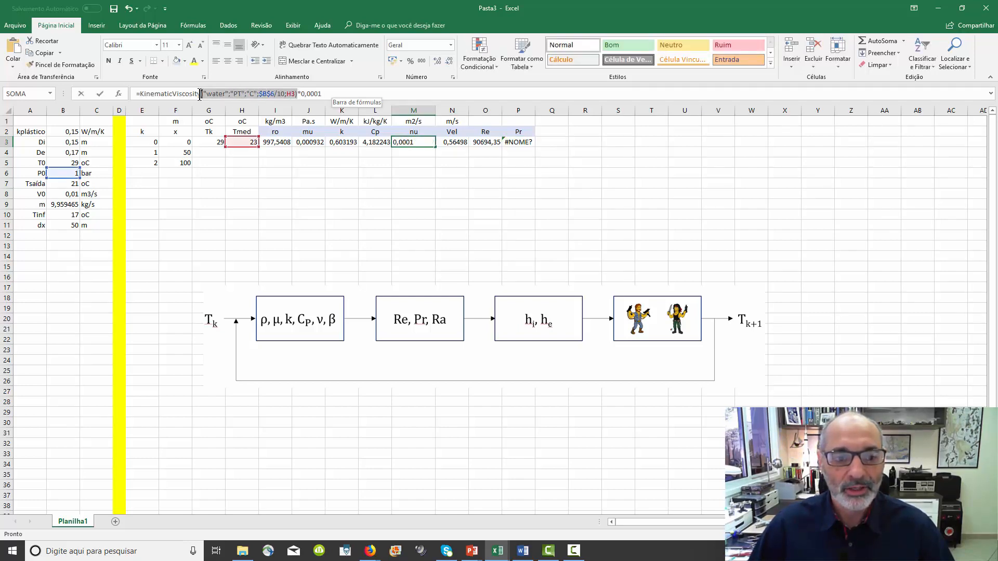
key("ctrl+Return")
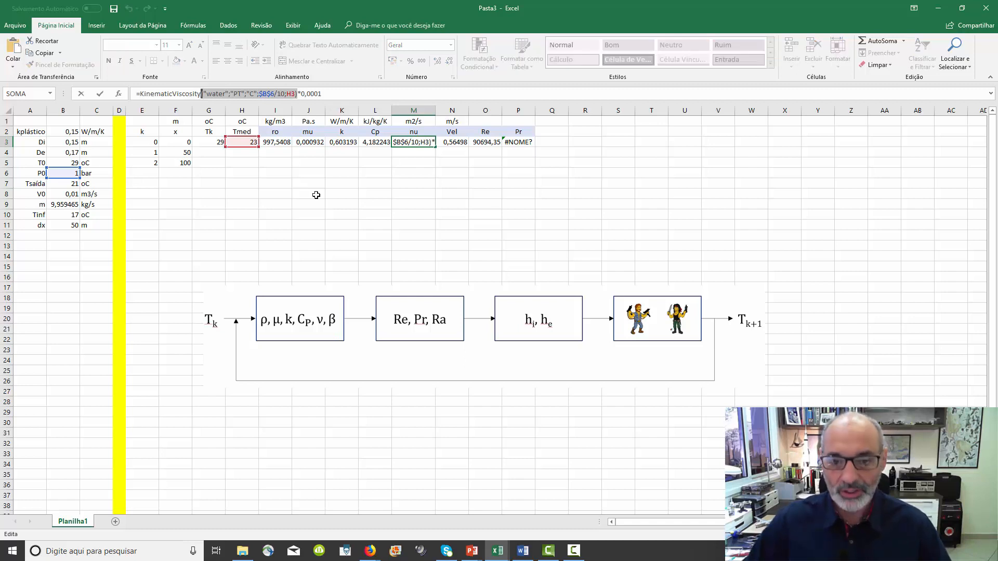
left_click(520, 143)
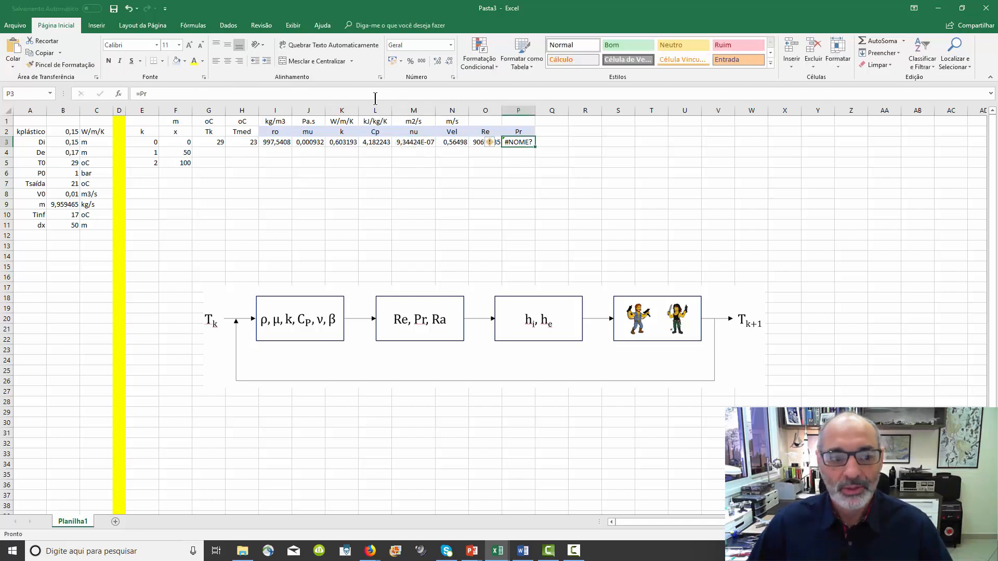
type("=Prandtl")
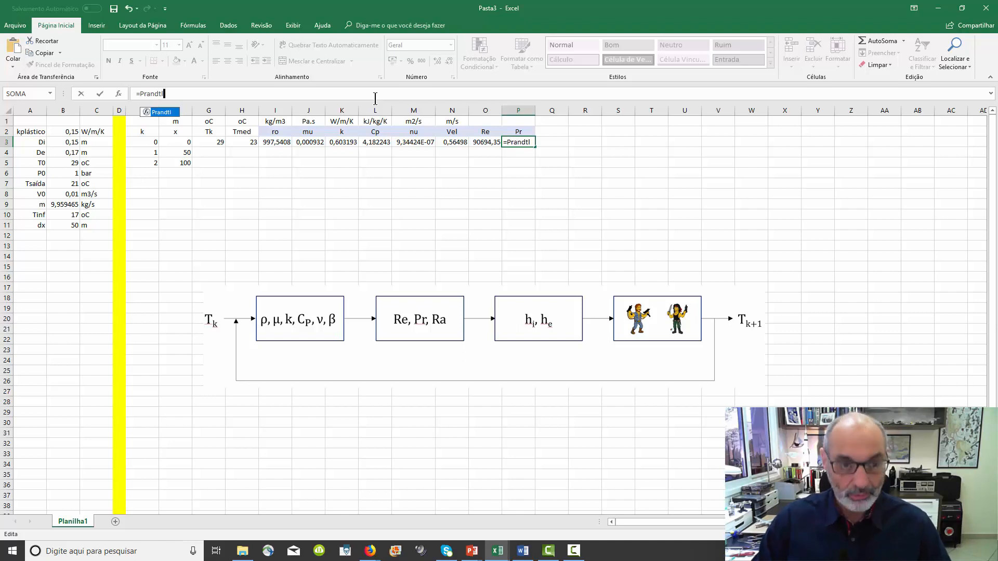
key("ctrl+v")
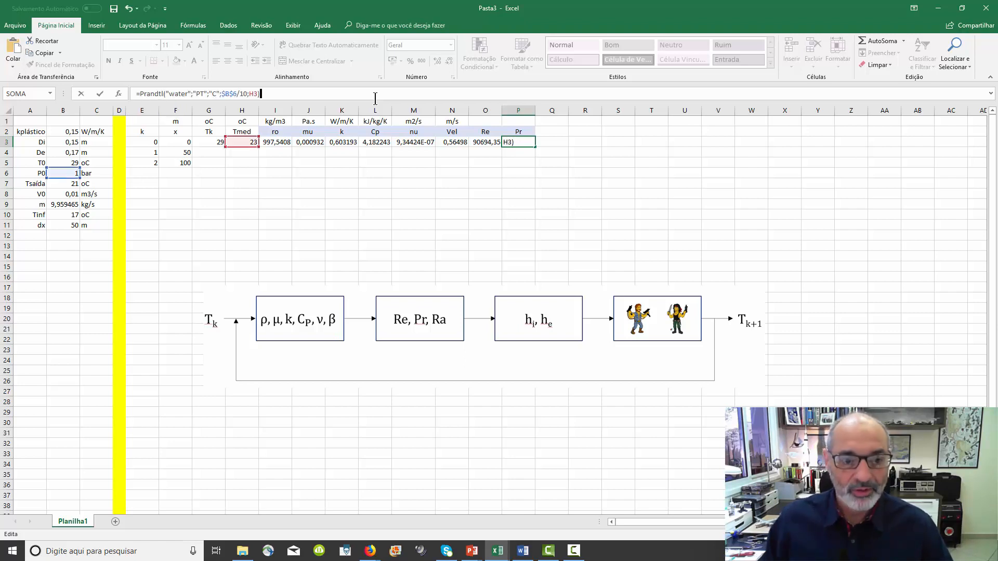
key("Return")
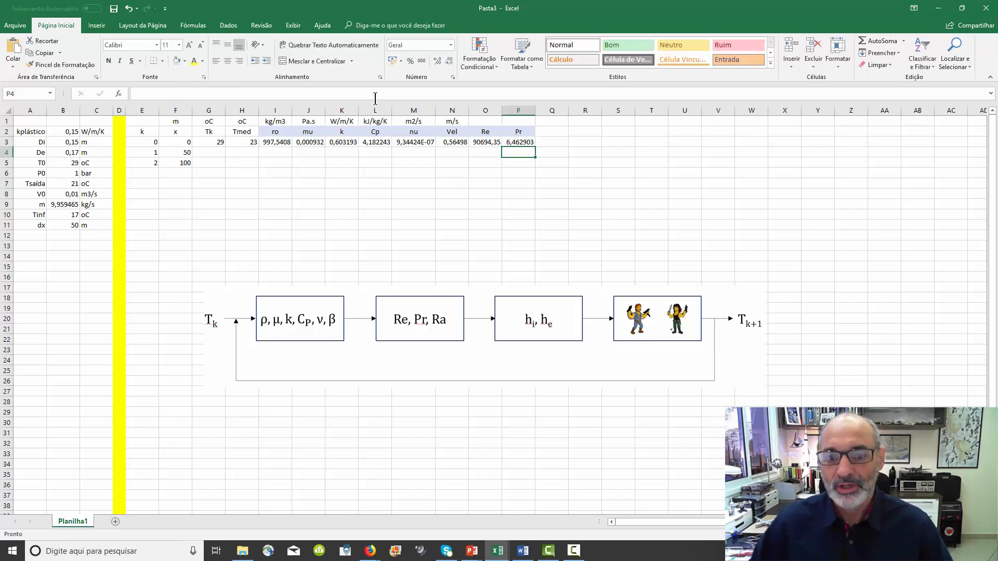
left_click(527, 142)
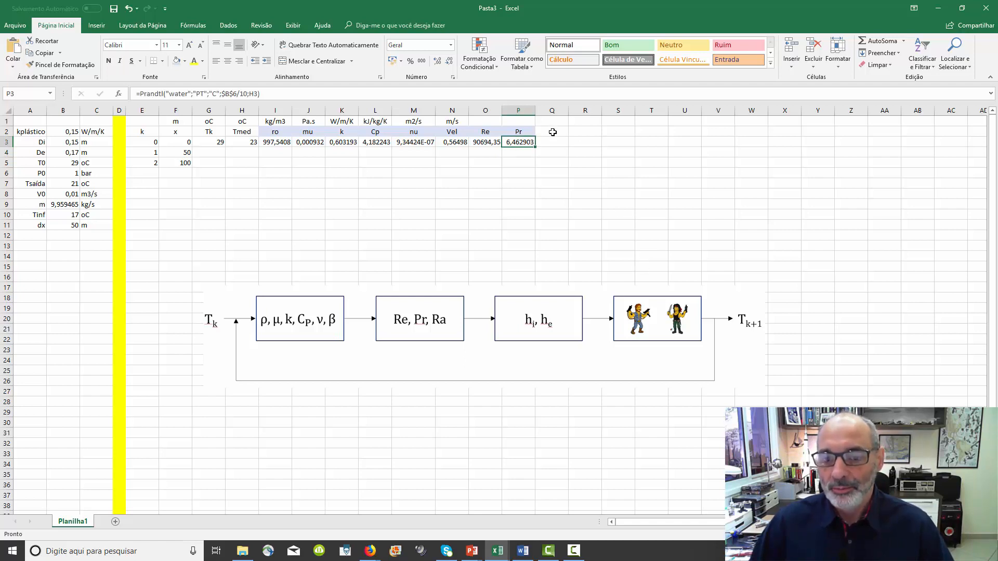
Add the headers Nui in Q2 and hi in R2, with the unit W/m2/K above hi in R1.
left_click(552, 133)
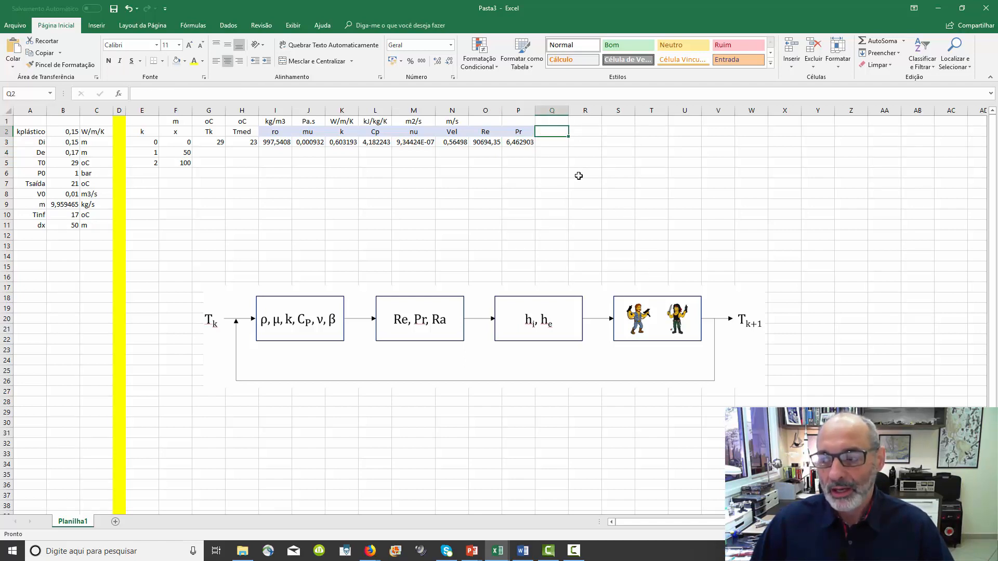
type("N")
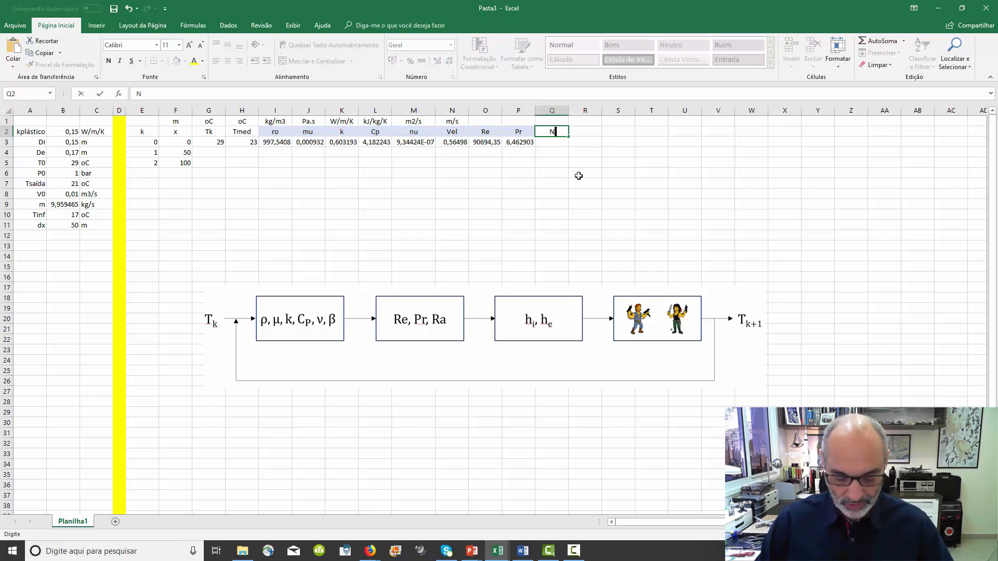
type("ui")
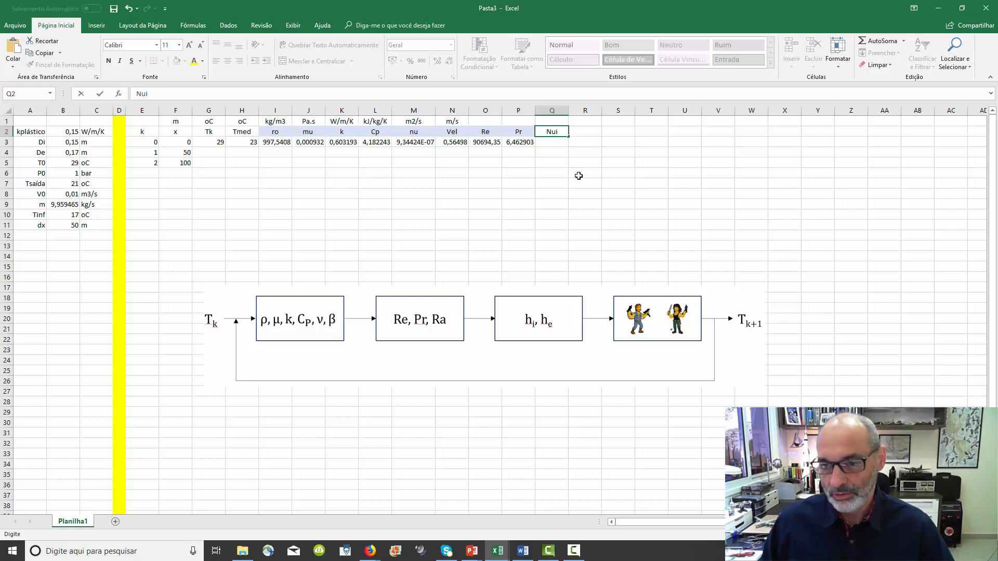
key("Tab")
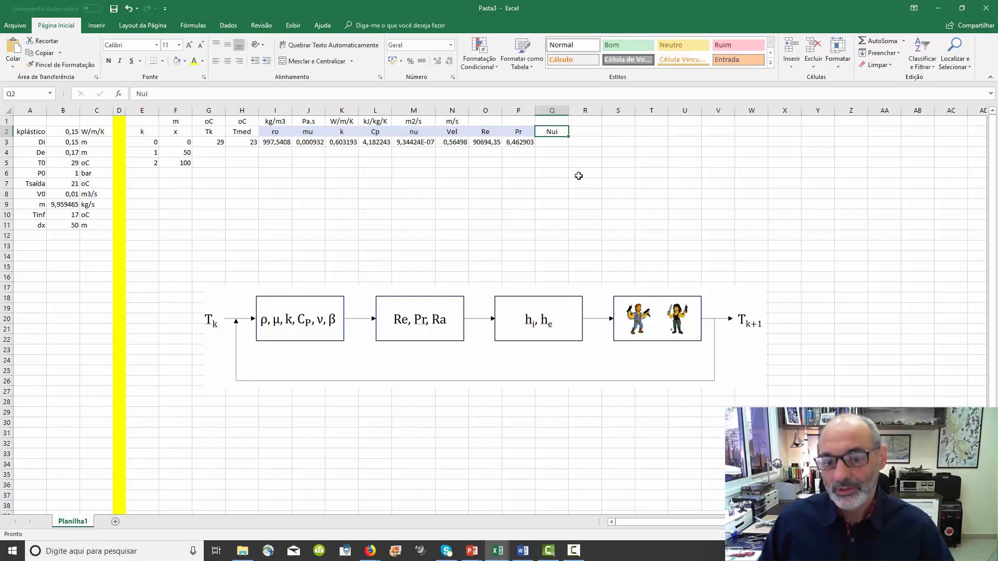
type("h")
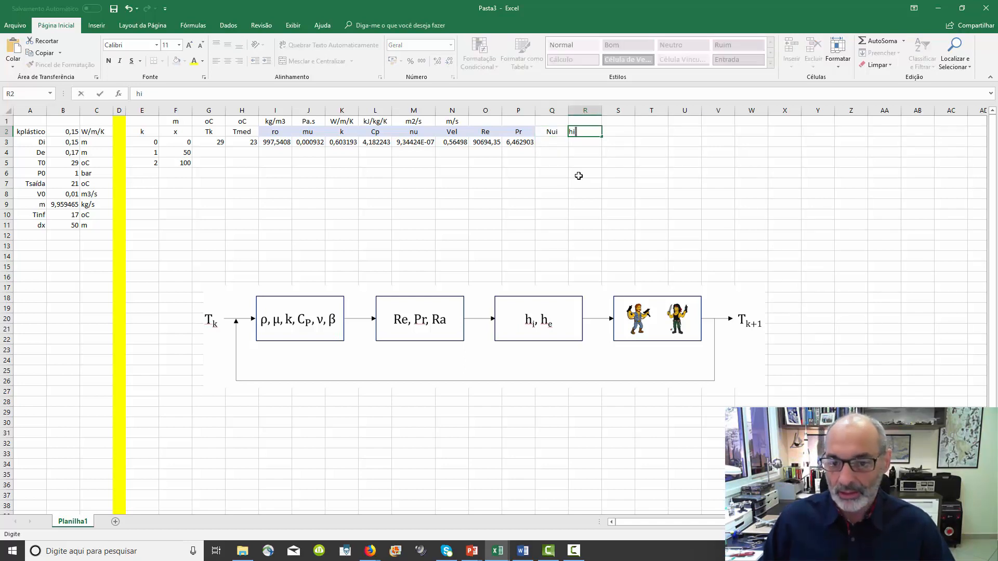
type("i")
key("Up")
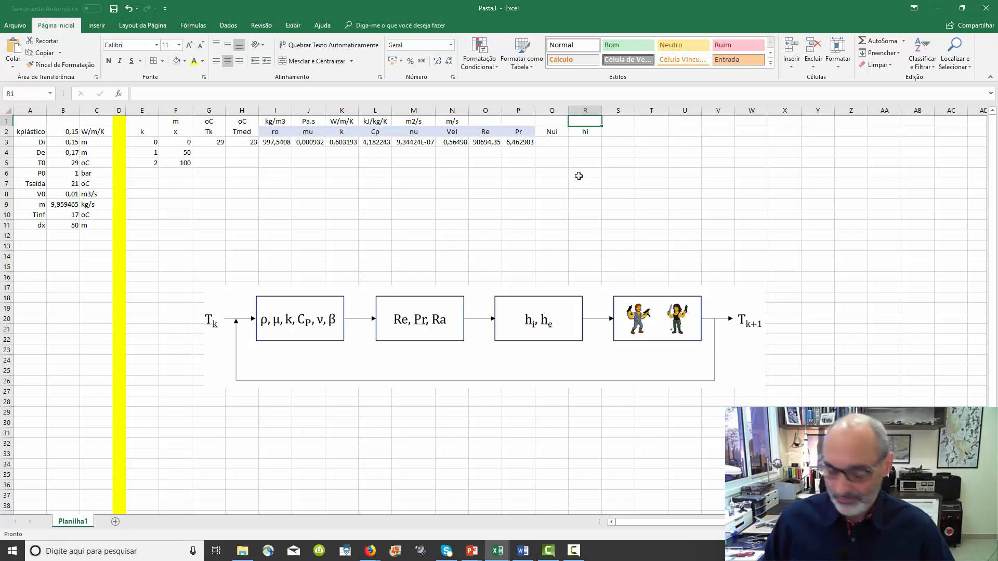
type("W/")
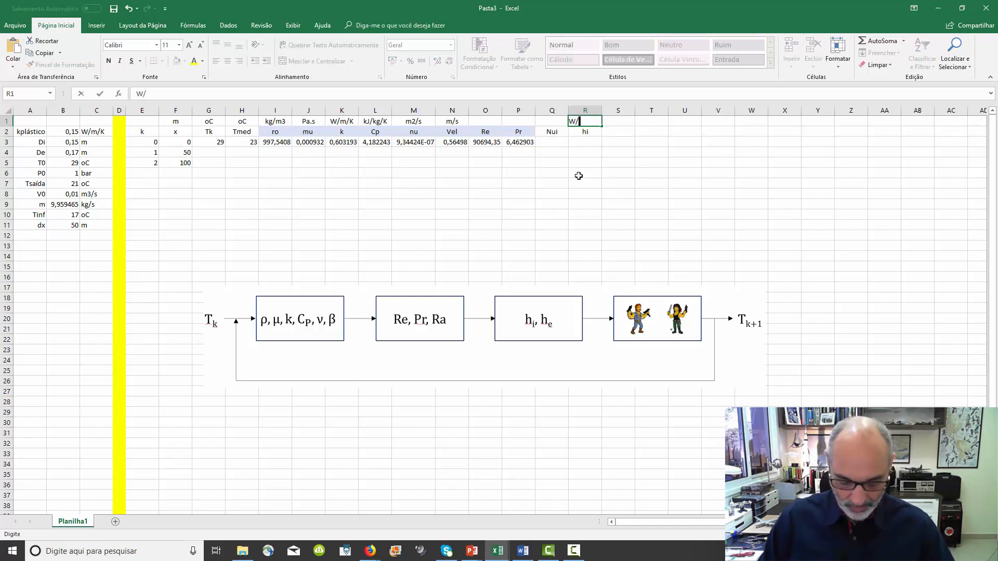
type("m2/K")
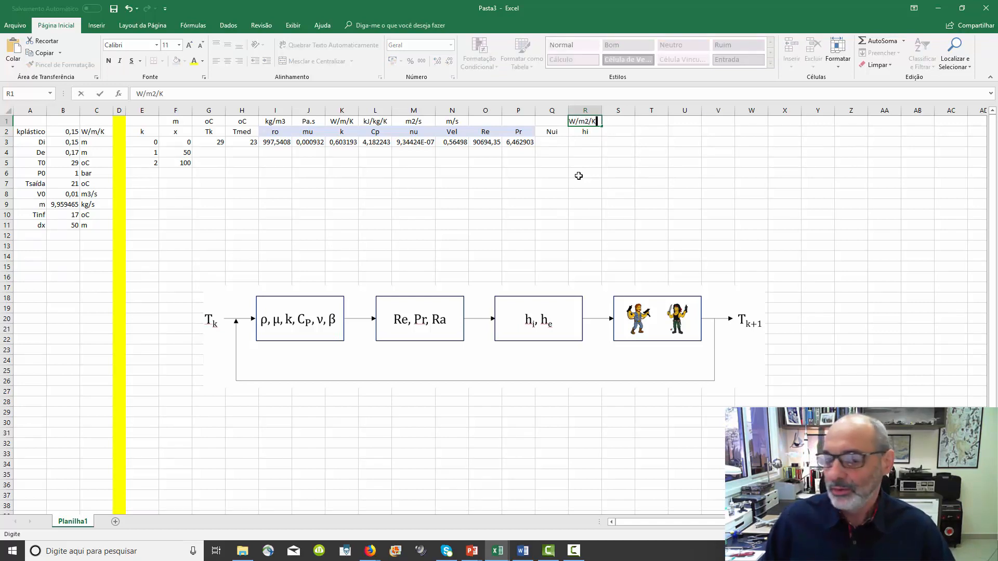
key("Return")
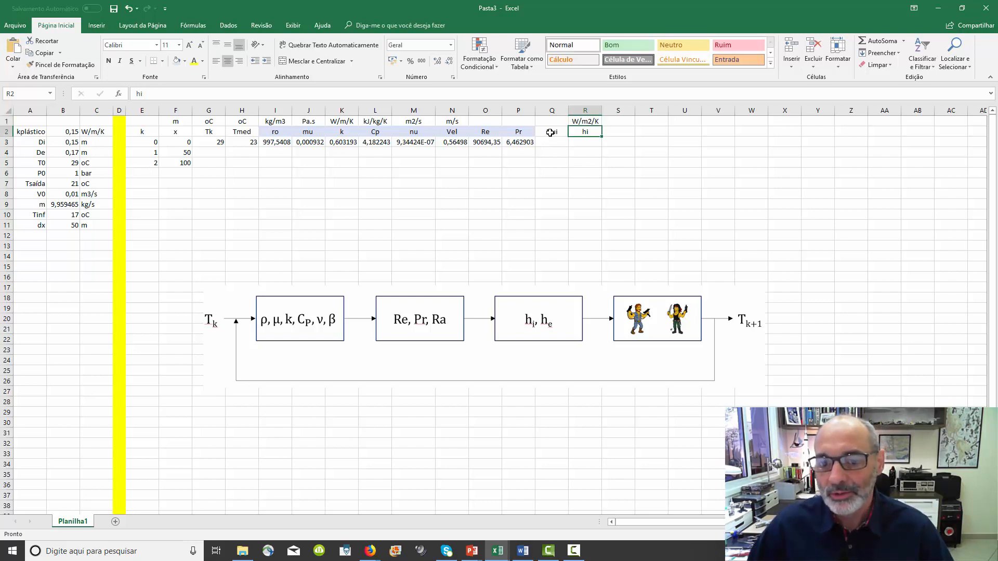
Fill header cells Q2 and R2 with the same light blue as the neighbouring headers.
left_click_drag(552, 132, 585, 133)
left_click(176, 61)
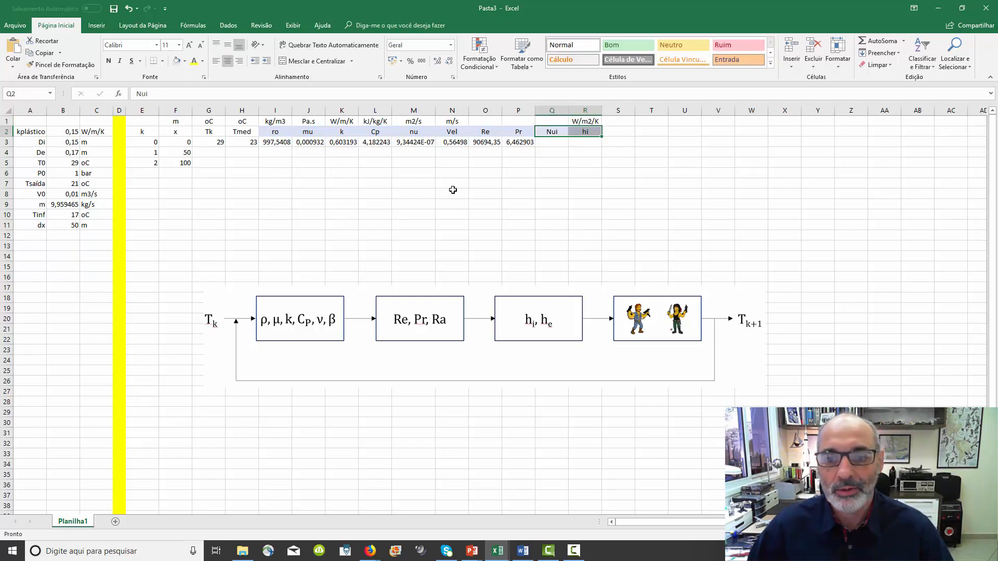
left_click(485, 204)
Switch to the PowerPoint file TC8 Tutorial tubulação de água quente.pptx, at the slide with the empirical convection correlations.
left_click(552, 142)
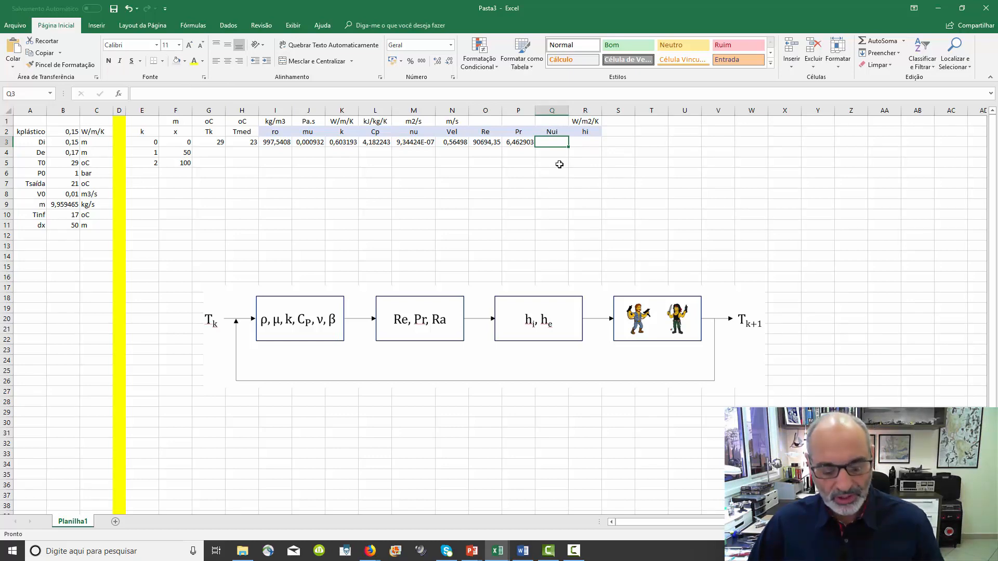
key("alt+Tab")
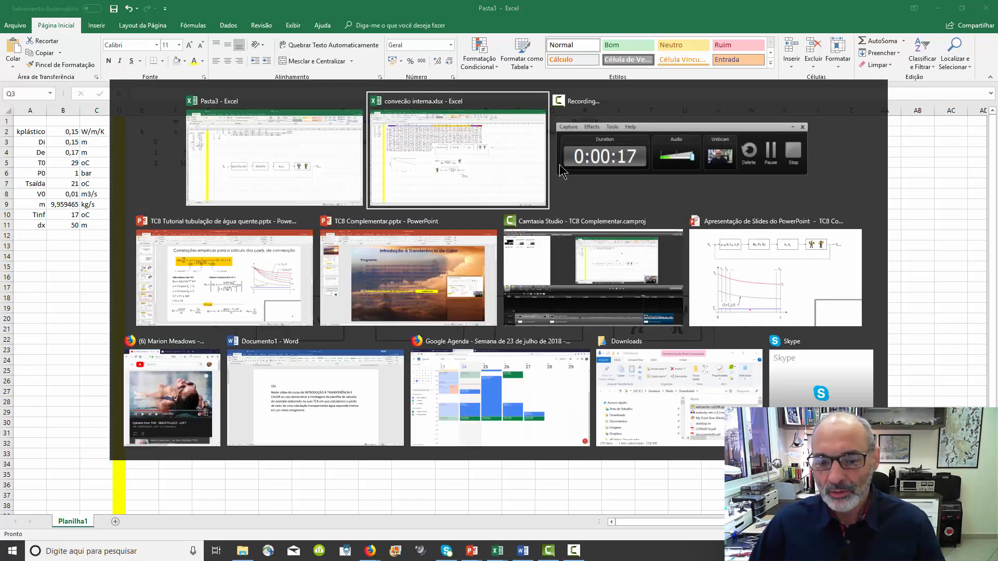
key("alt+Tab")
key("alt+Tab")
key("alt+Tab")
key("alt+Tab")
key("alt+Tab")
key("alt+Tab")
key("alt+Tab")
key("alt+Tab")
key("alt+Tab")
key("alt+Tab")
key("alt+Tab")
key("alt+Tab")
key("alt+Tab")
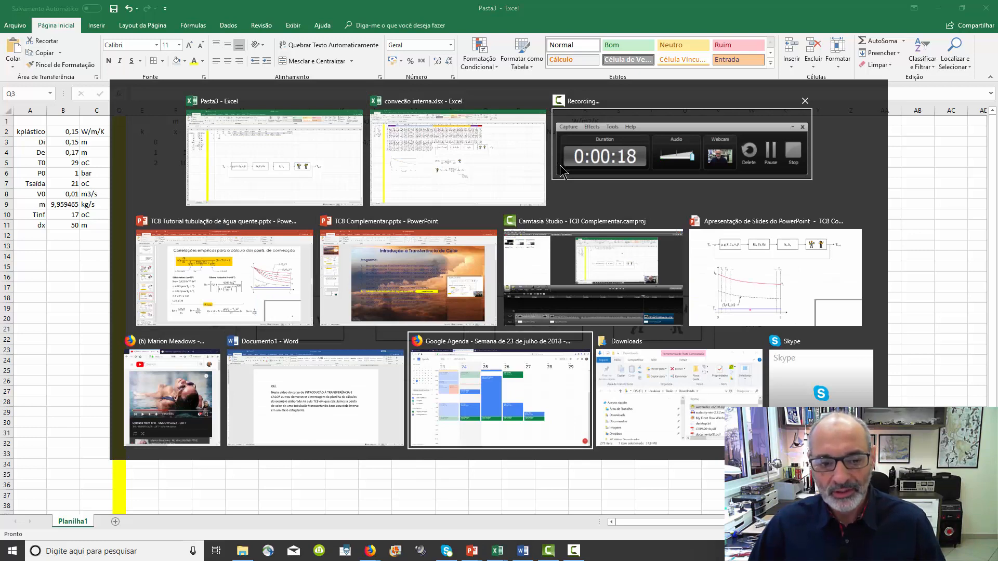
key("alt+Tab")
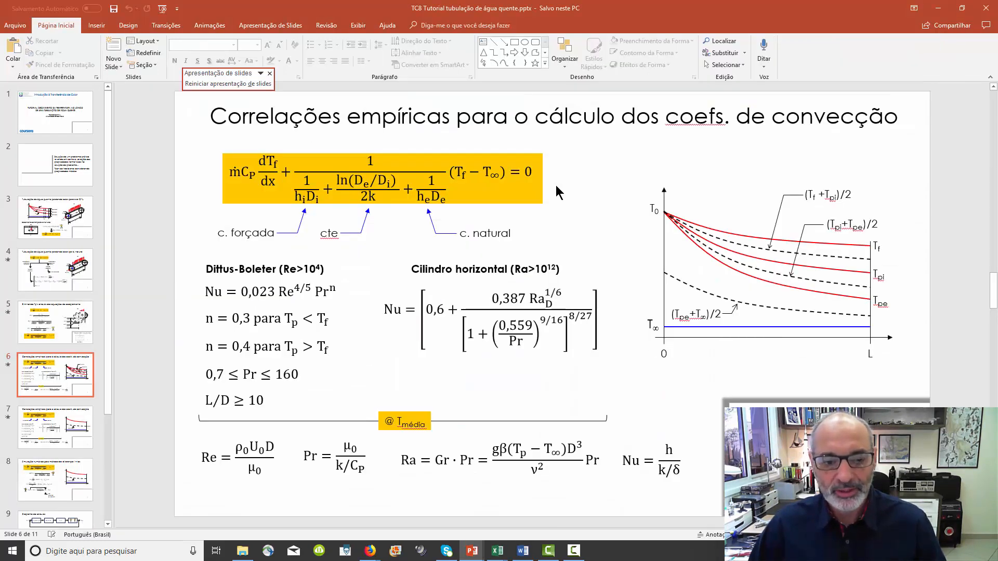
Copy the Dittus-Boelter equation Nu = 0,023 Re^4/5 Pr^n into the Pasta3 Excel sheet and place it below the Nui column around row 8.
left_click(249, 302)
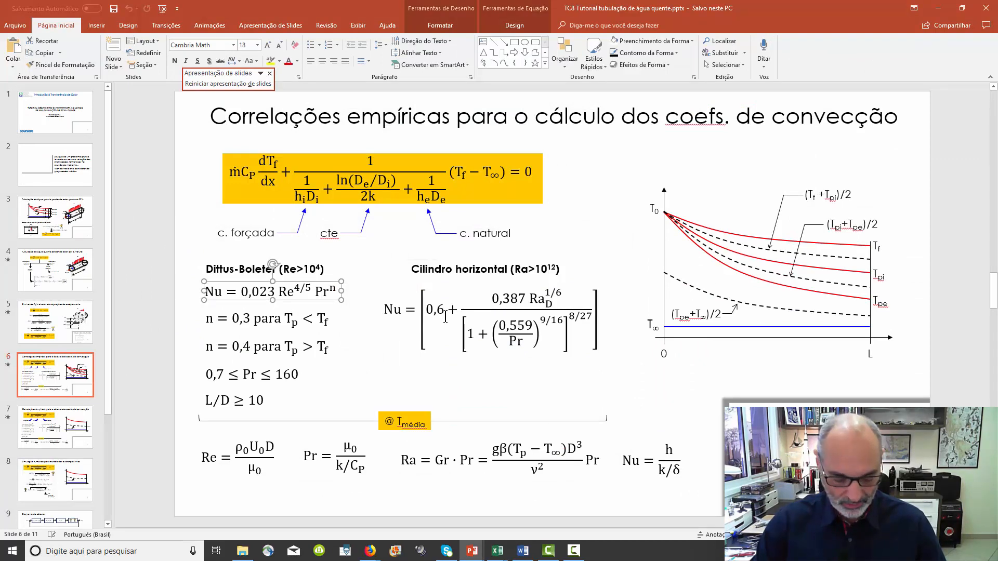
key("alt+Tab")
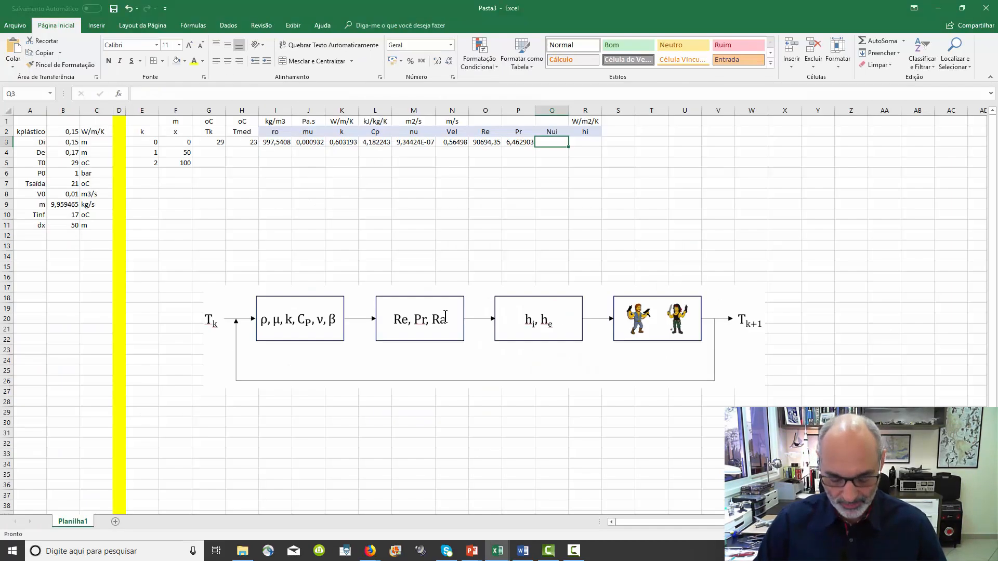
key("ctrl+v")
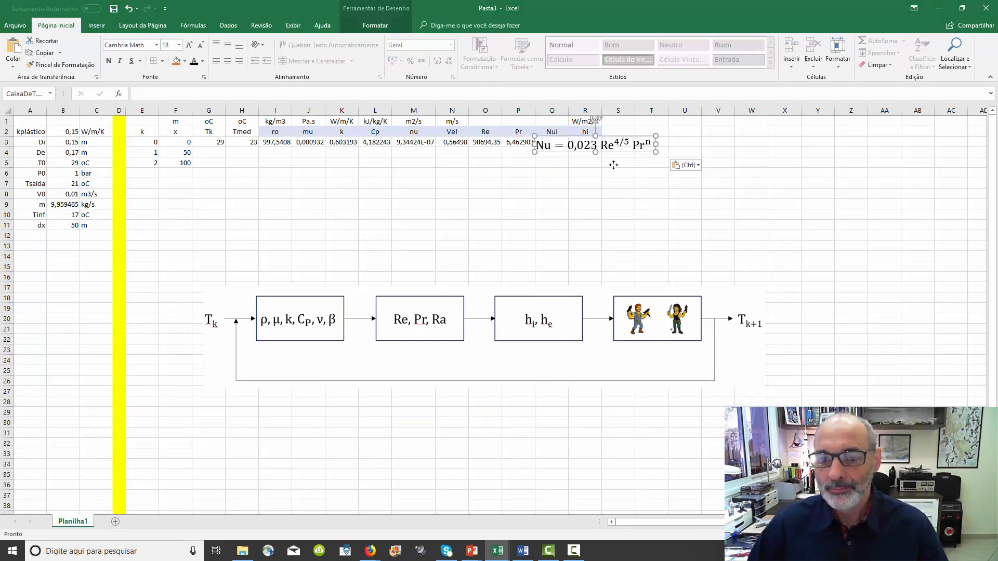
left_click_drag(609, 151, 586, 207)
Calculate Nui in Q3 with the Dittus-Boelter formula, using Re from O3 to the power 4/5, Pr from P3 and n = 0,3.
left_click(548, 143)
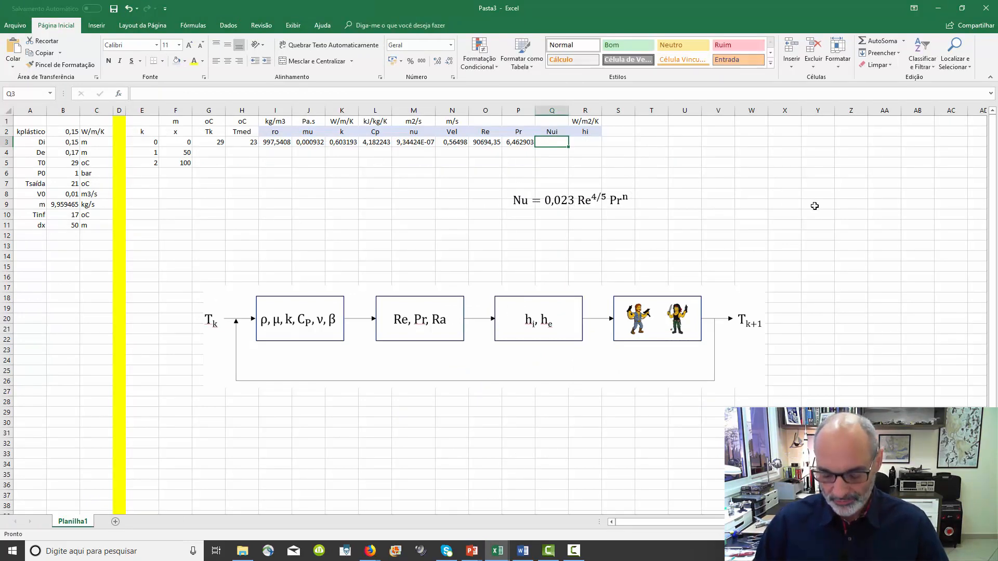
type("=0,023*")
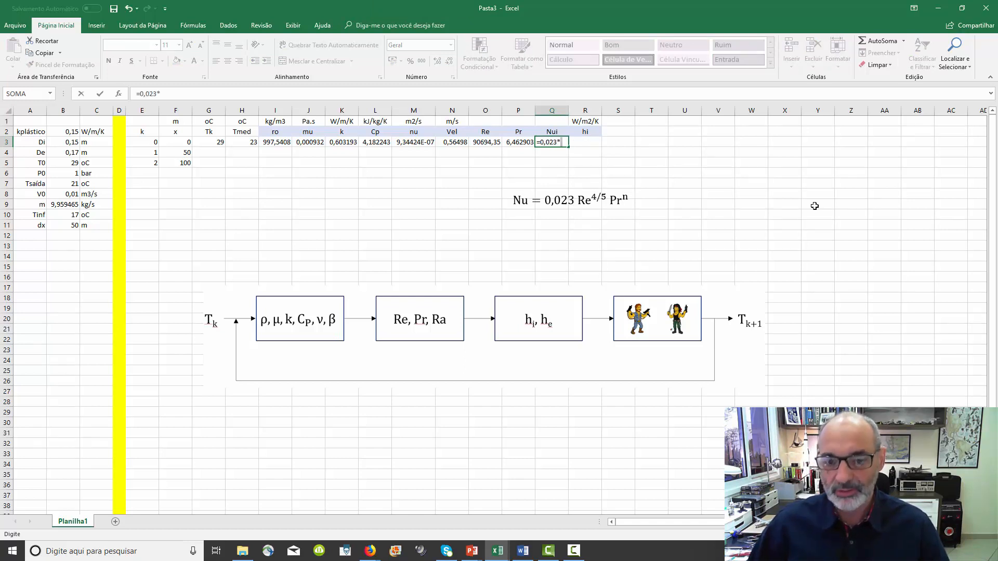
left_click(485, 141)
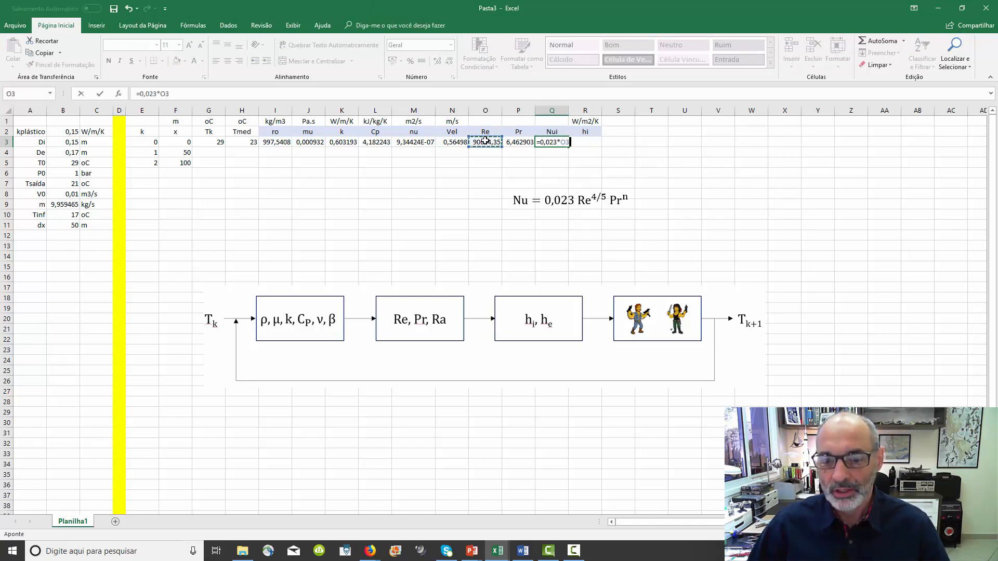
type("^(4/5)*")
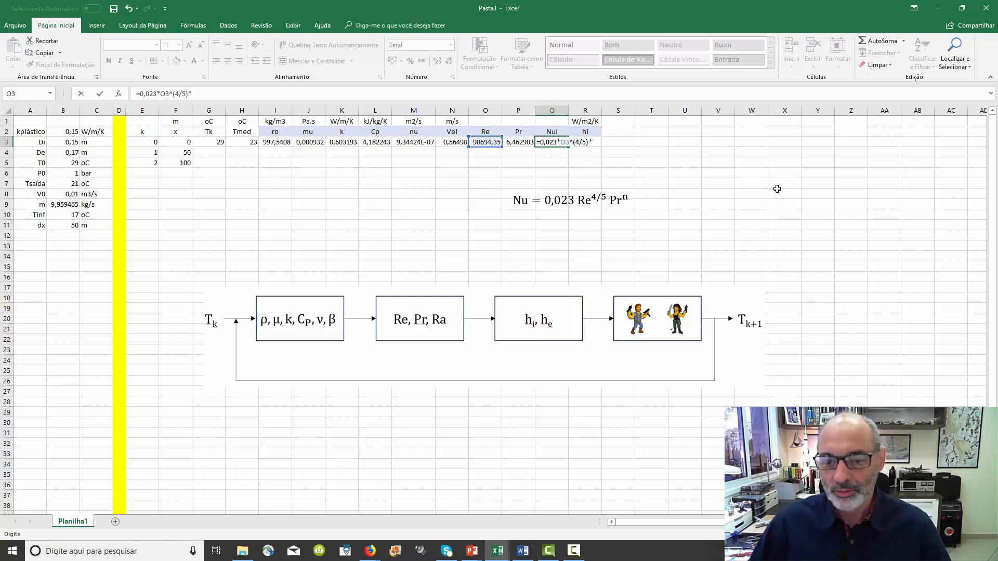
left_click(520, 142)
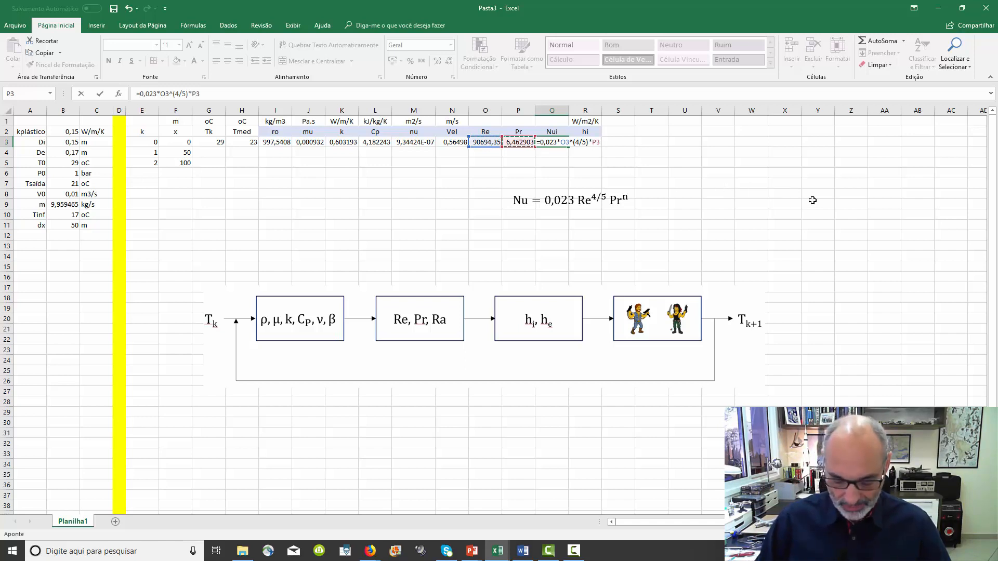
key("Return")
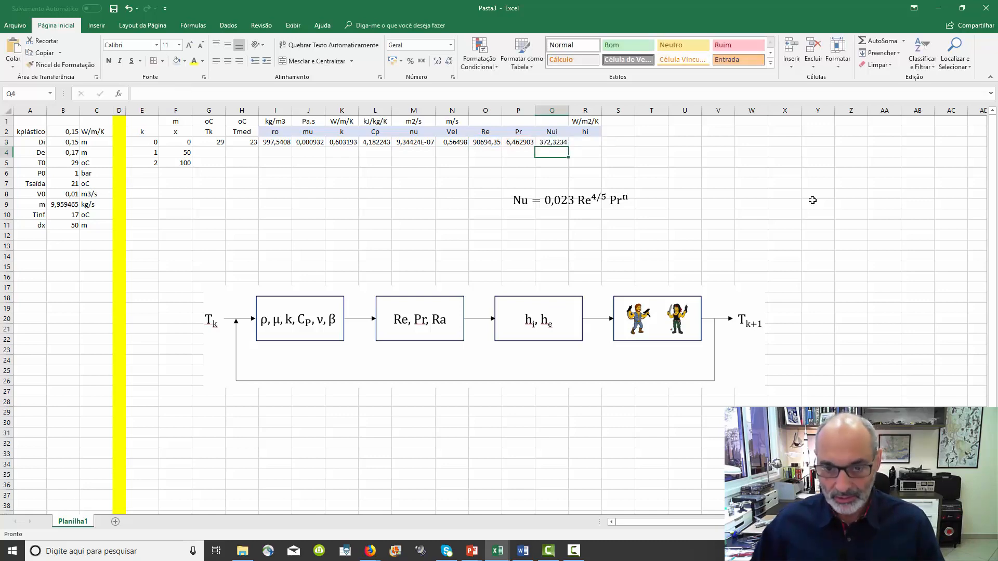
Copy the equation Nu = h/(k/δ) from the PowerPoint correlations slide into the Excel sheet and place it below the hi column, around row 7.
key("alt+Tab")
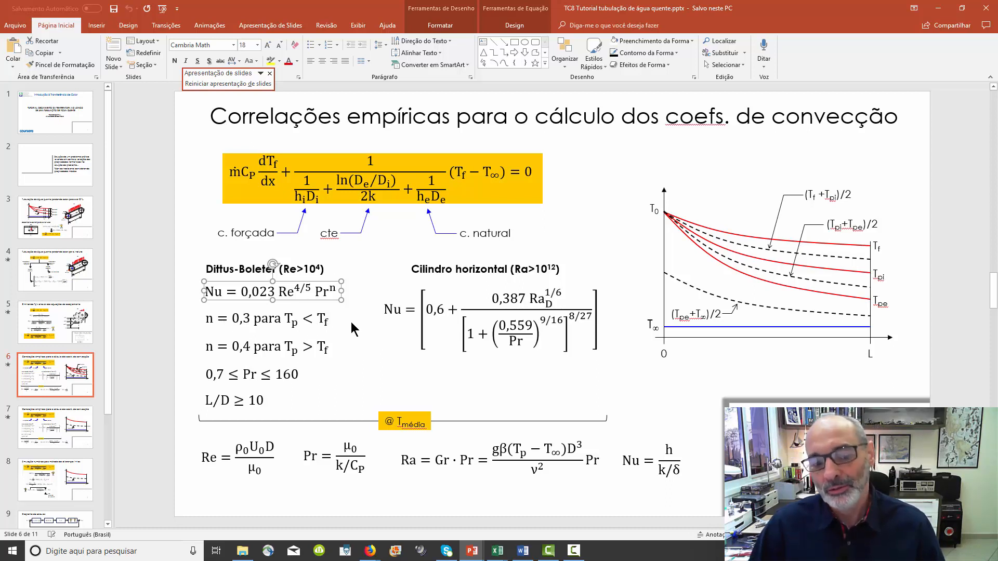
key("alt+Tab")
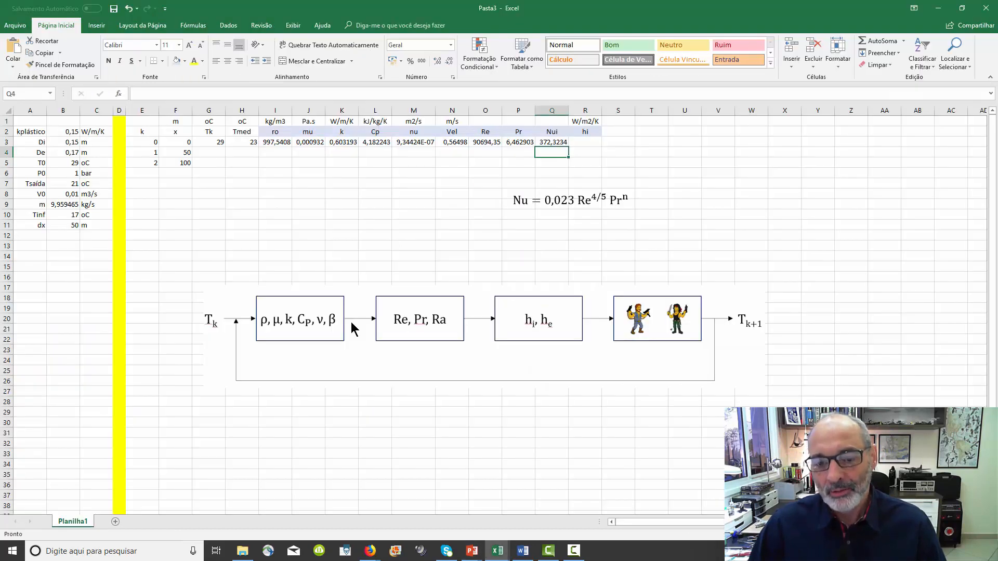
left_click(580, 143)
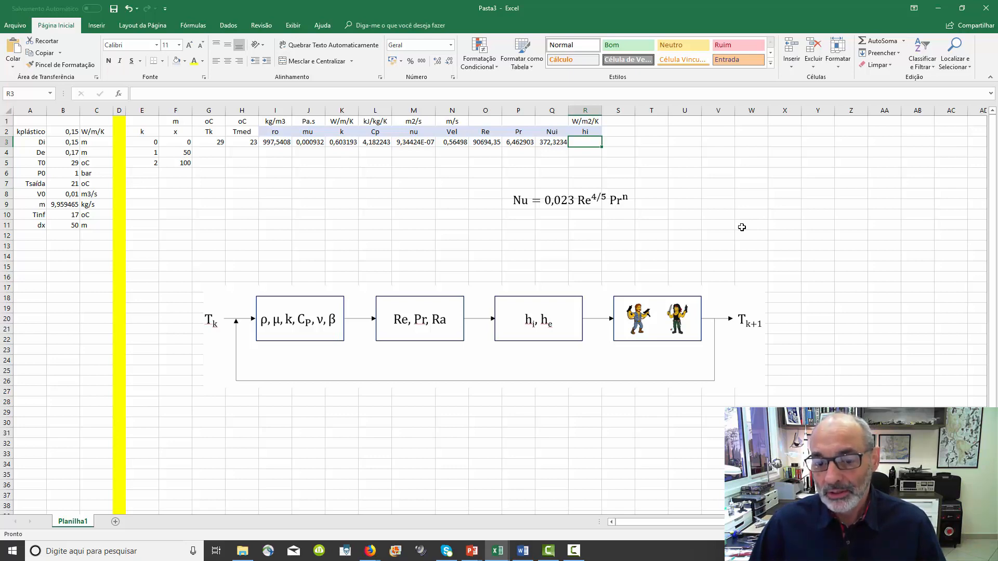
key("alt+Tab")
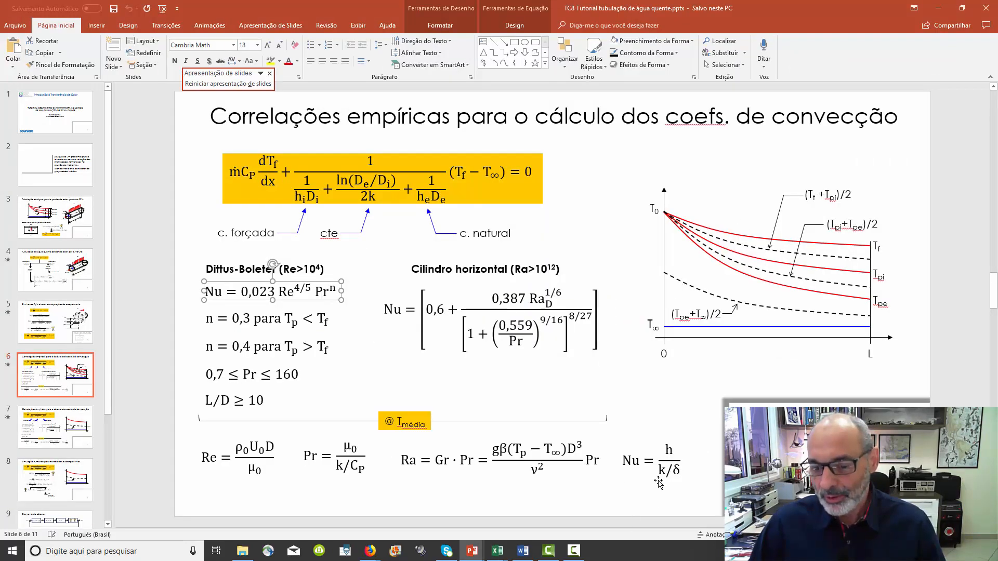
left_click(658, 482)
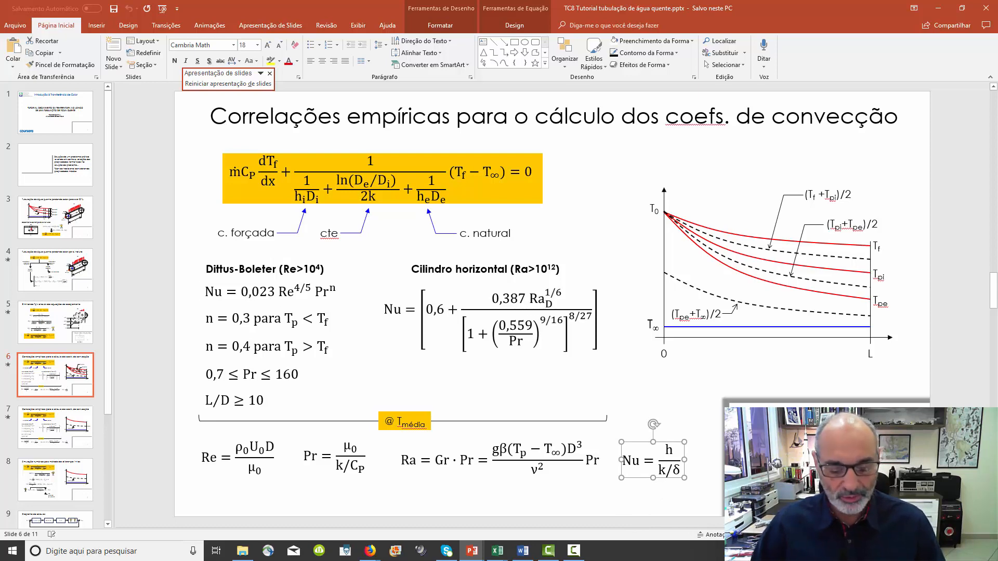
key("alt+Tab")
key("ctrl+v")
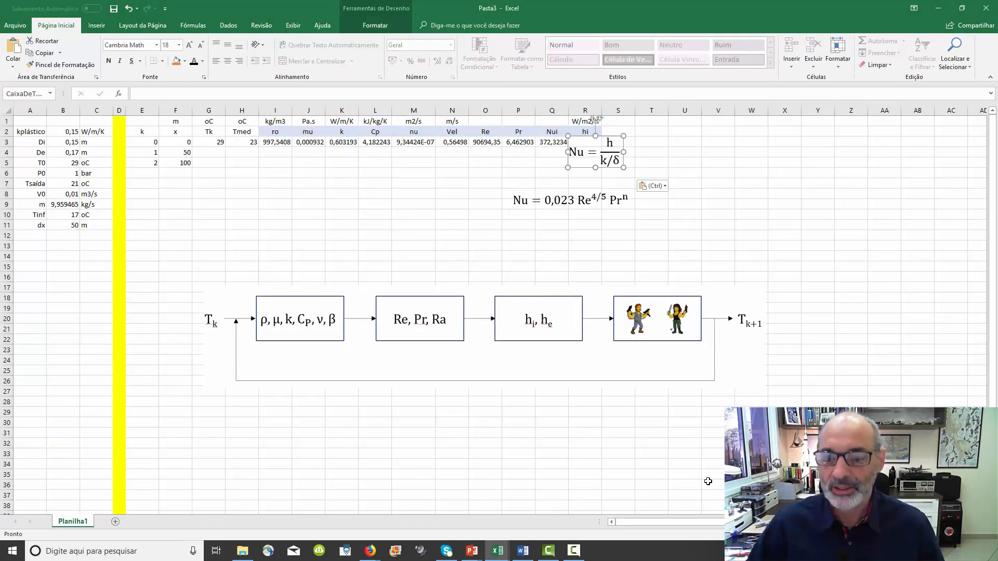
left_click_drag(611, 171, 675, 197)
key("Escape")
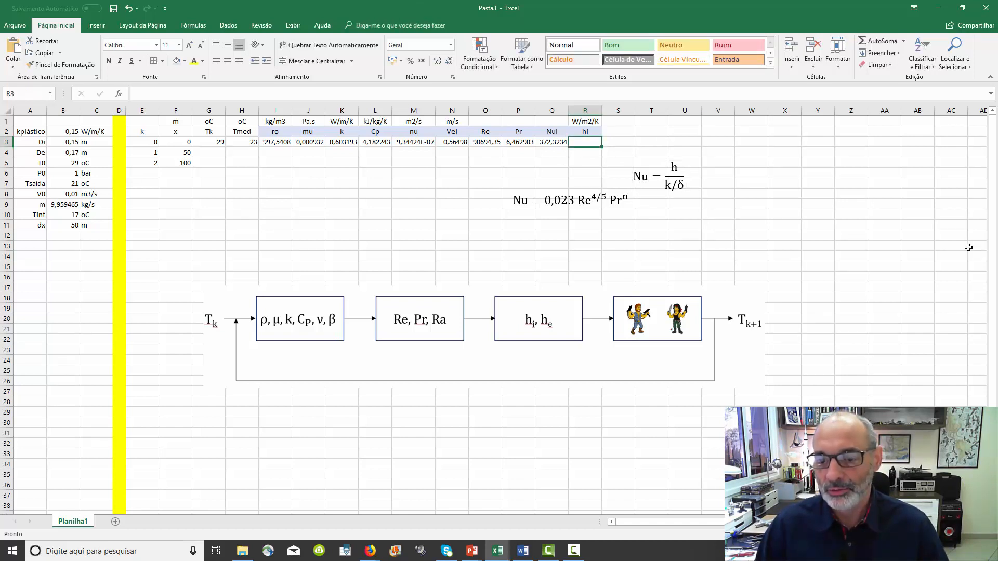
Calculate hi in R3 with the formula =Q3*K3/B3, from Nui, the water conductivity and the inner diameter.
type("=")
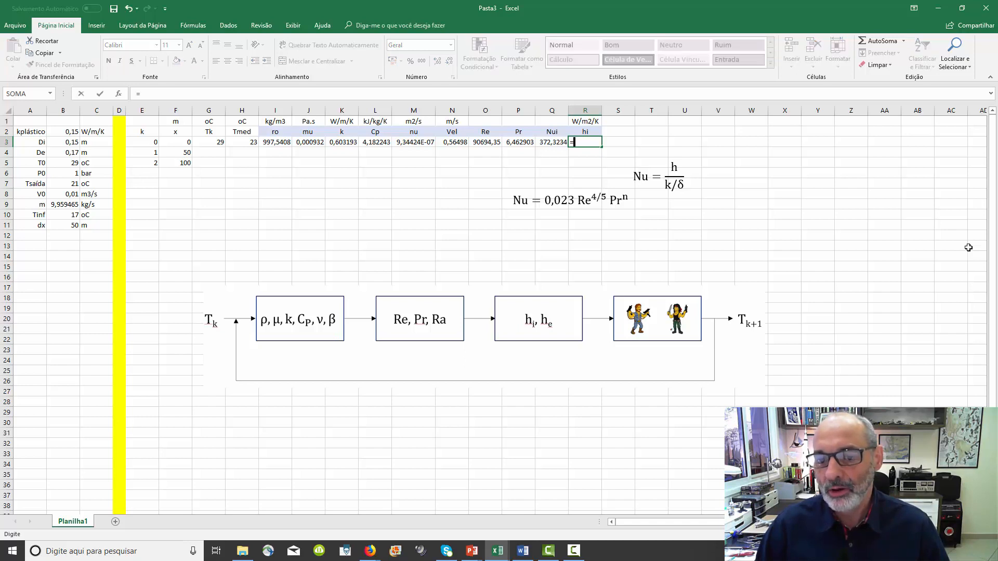
left_click(560, 144)
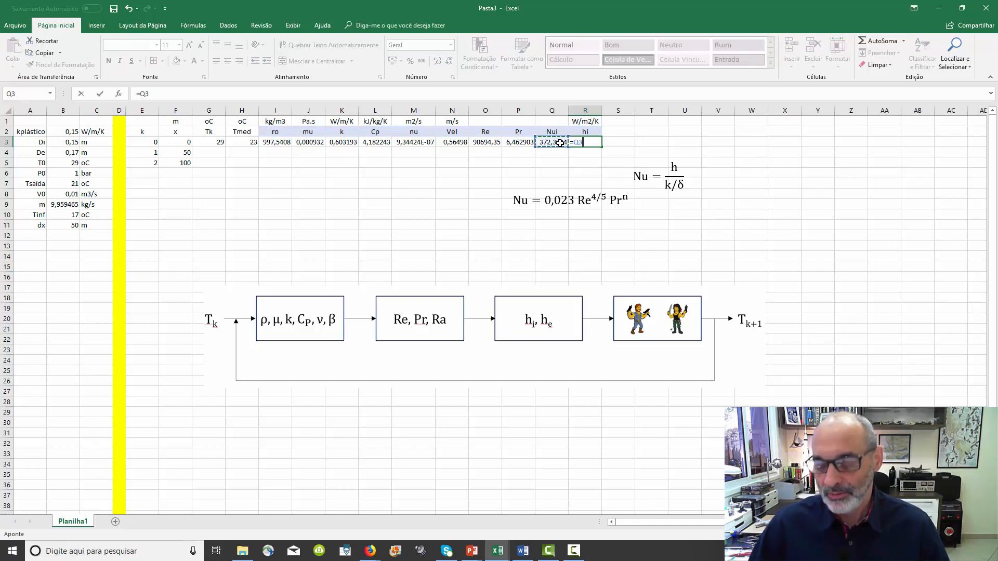
type("*")
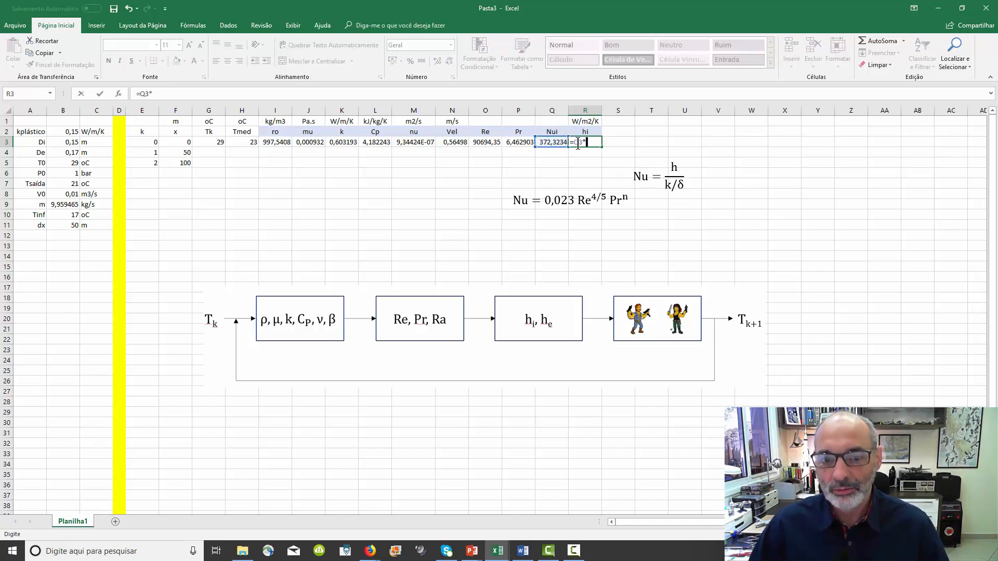
left_click(339, 142)
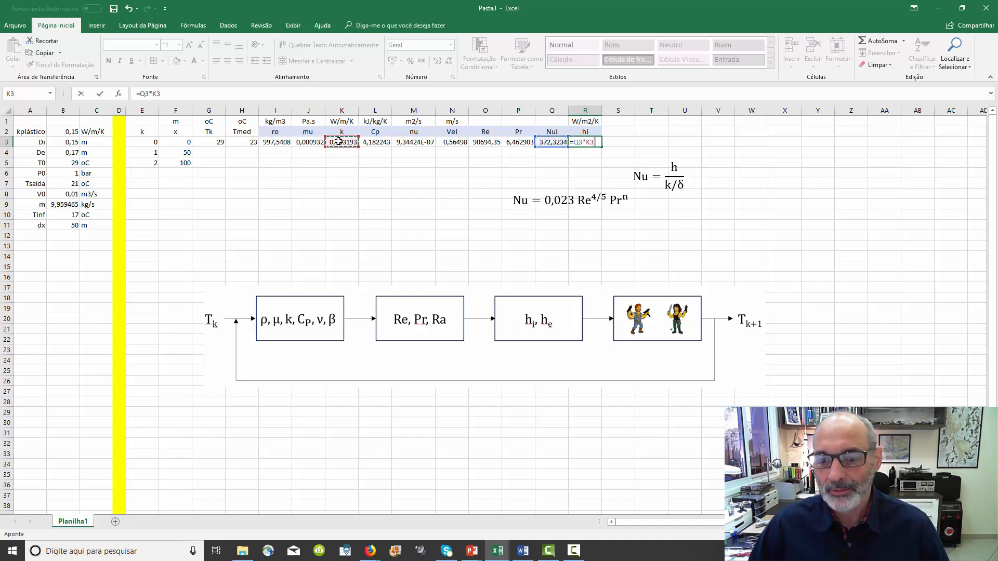
type("/")
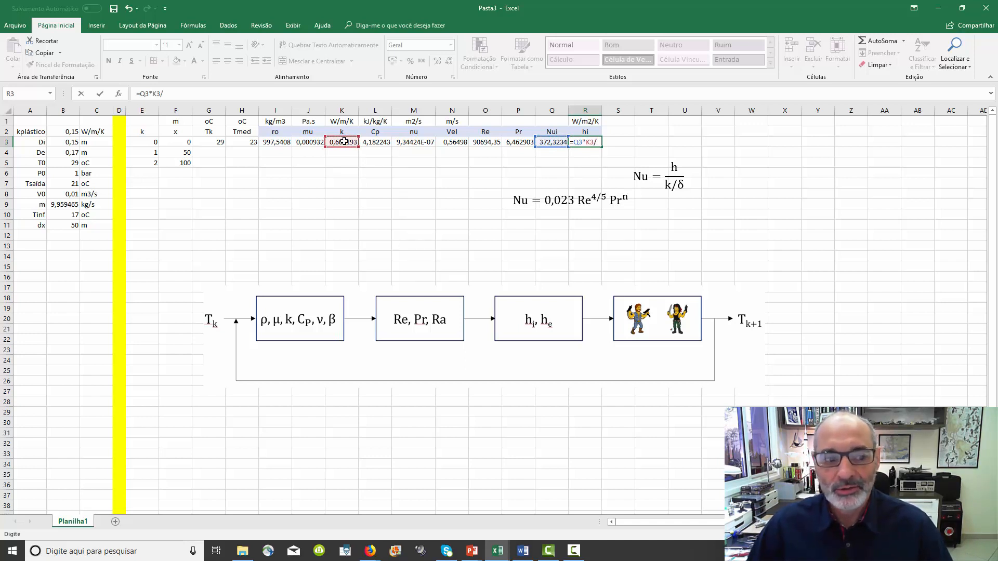
left_click(63, 143)
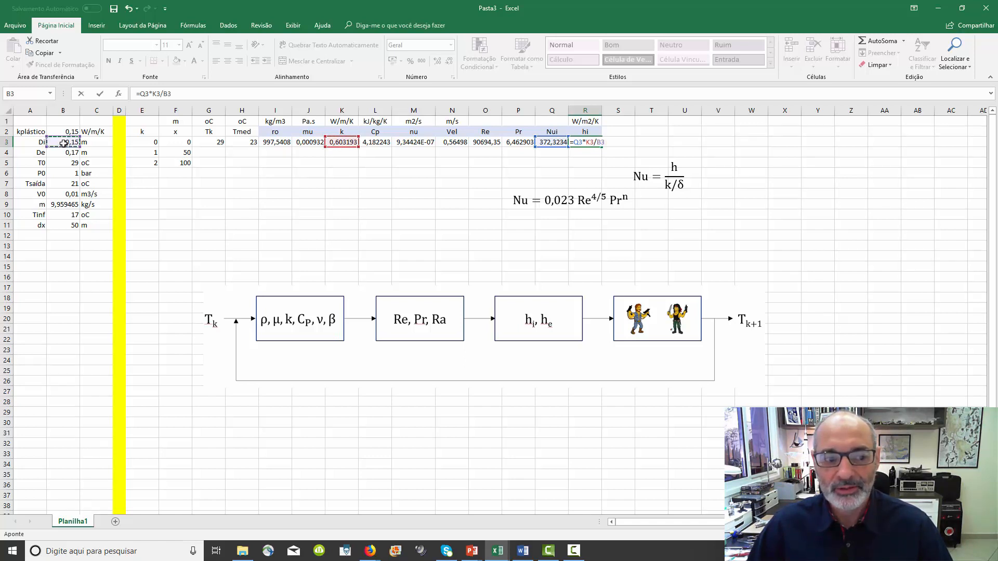
key("Return")
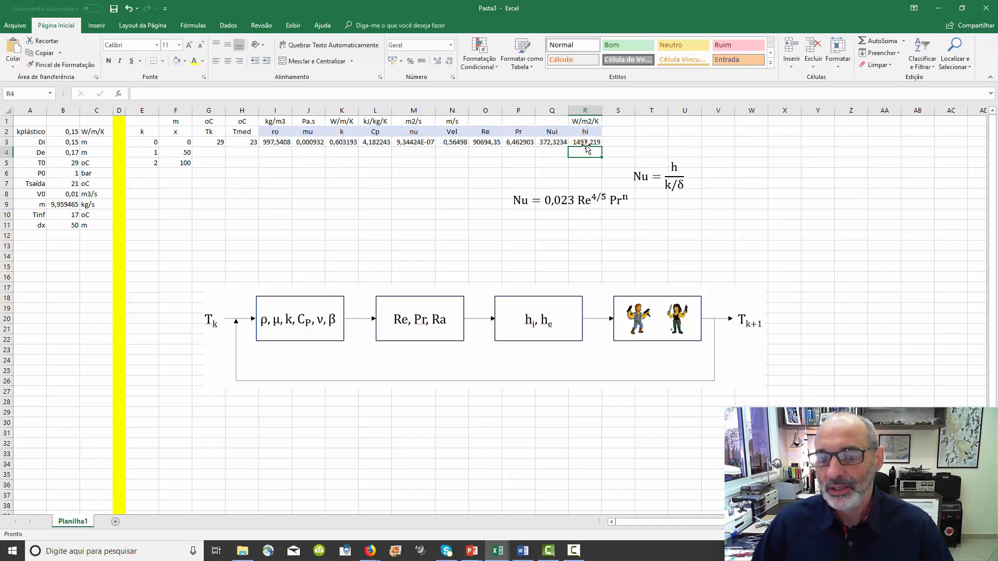
Move the Nu = h/(k/δ) equation away from the results, to columns W–X around row 11.
left_click(586, 144)
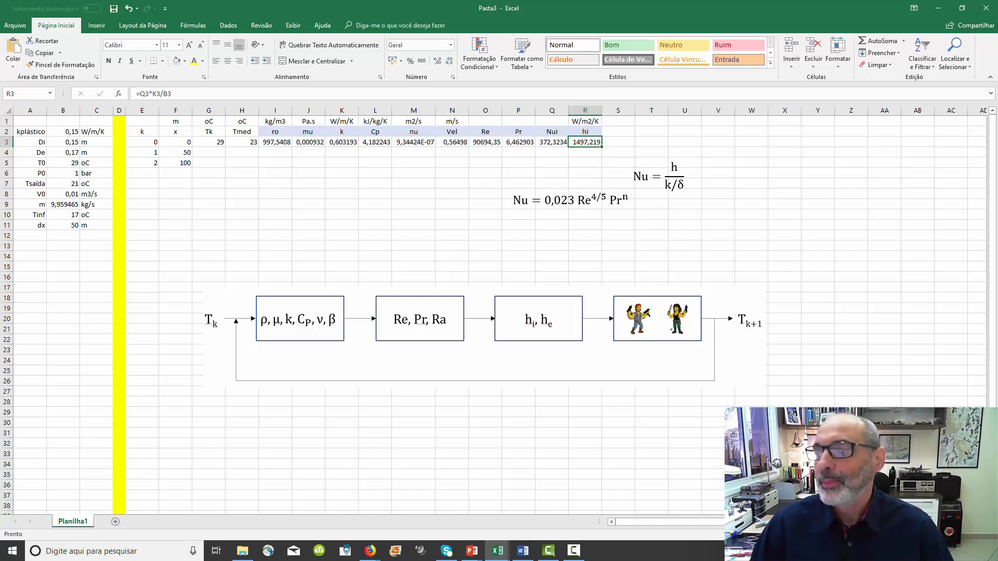
left_click(648, 141)
left_click(589, 140)
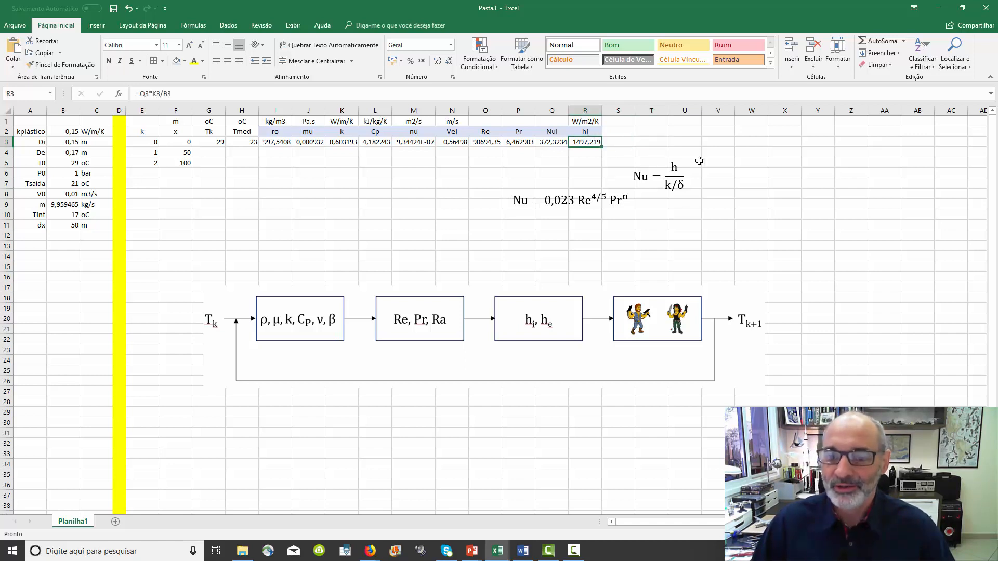
left_click(654, 144)
left_click(663, 176)
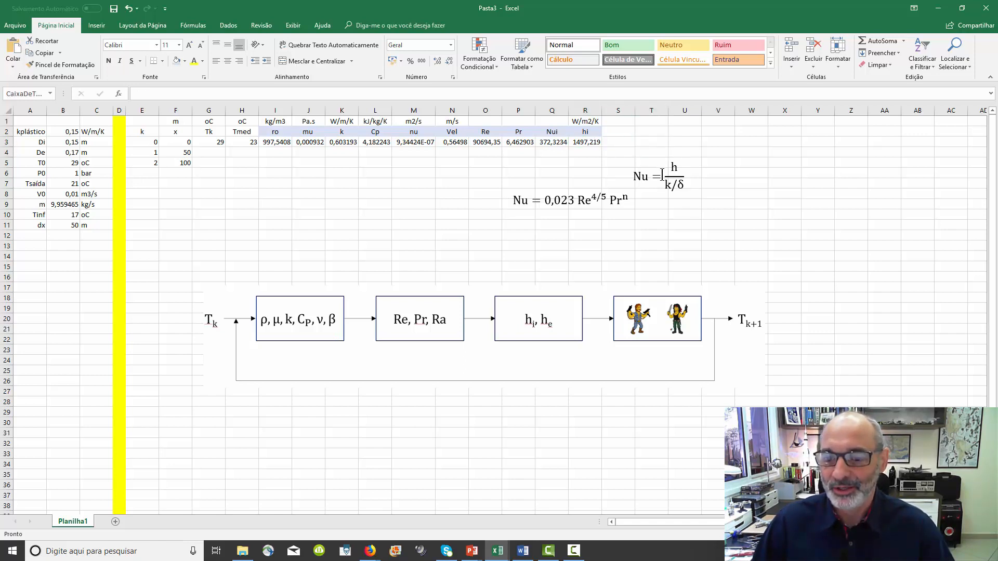
left_click_drag(647, 164, 753, 212)
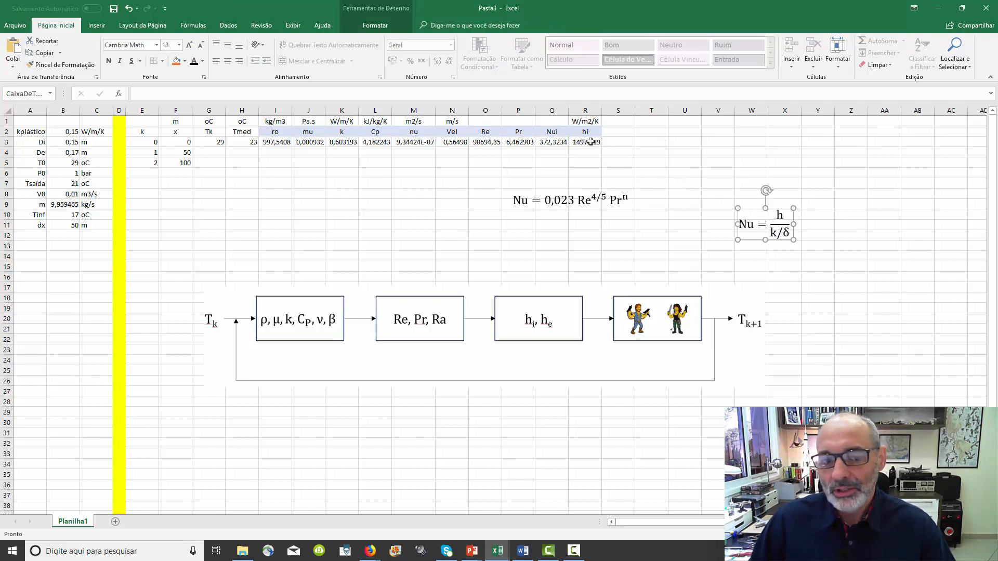
Copy the headers I2:R2 to S2:AB2 and fill the copied header cells with orange.
mouse_move(587, 141)
left_mouse_down()
mouse_move(283, 142)
mouse_move(342, 132)
mouse_move(585, 131)
left_mouse_up()
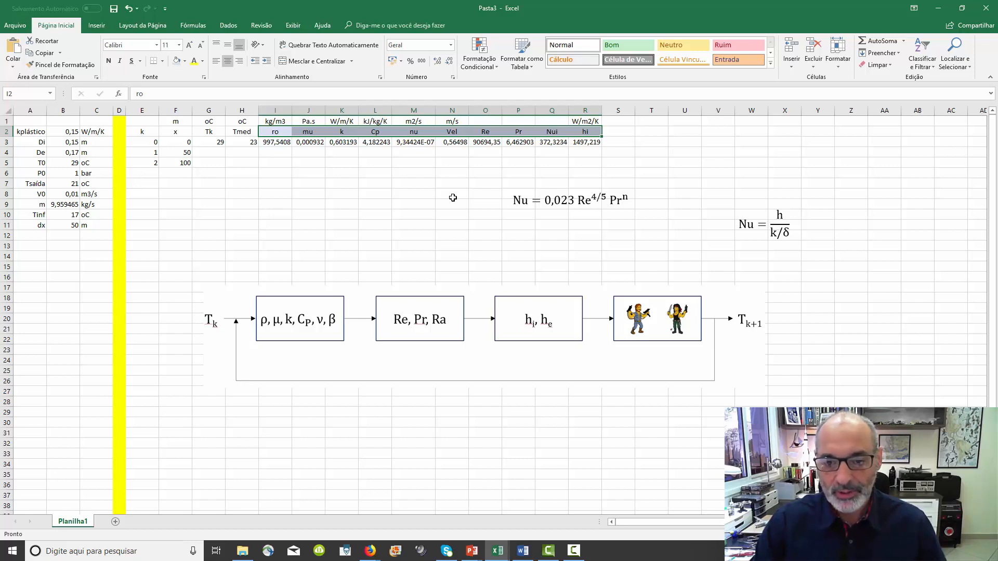
key("ctrl+c")
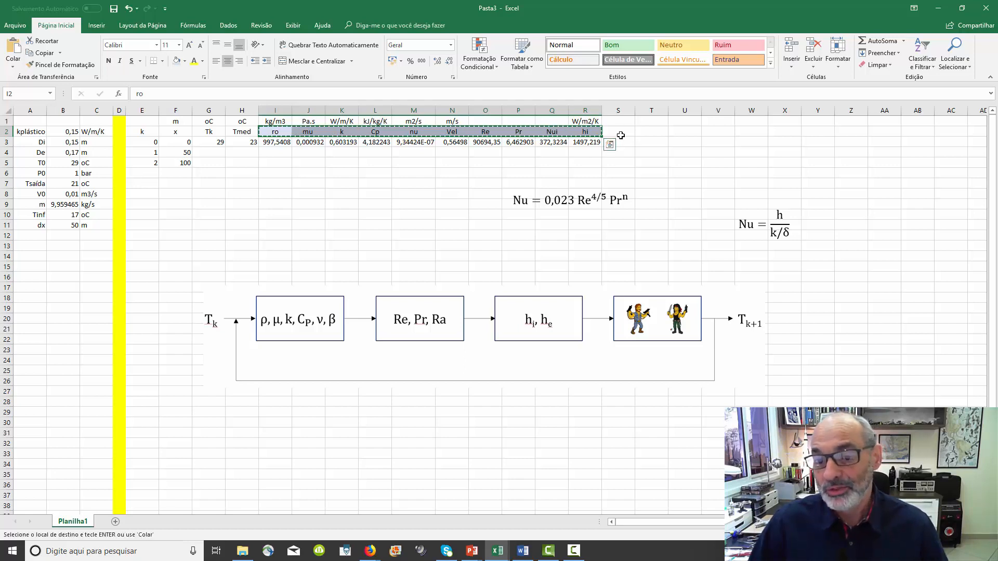
left_click(622, 131)
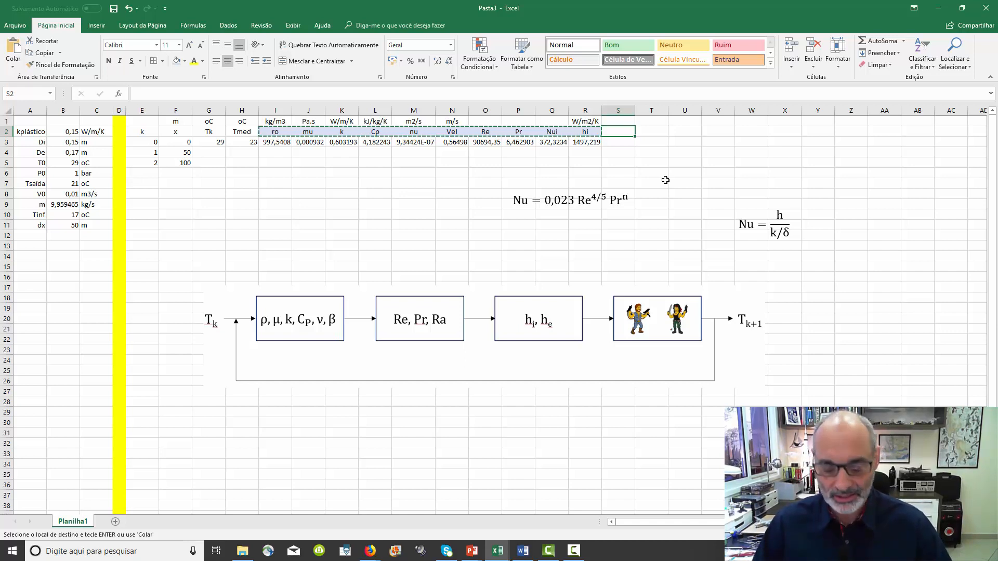
key("ctrl+v")
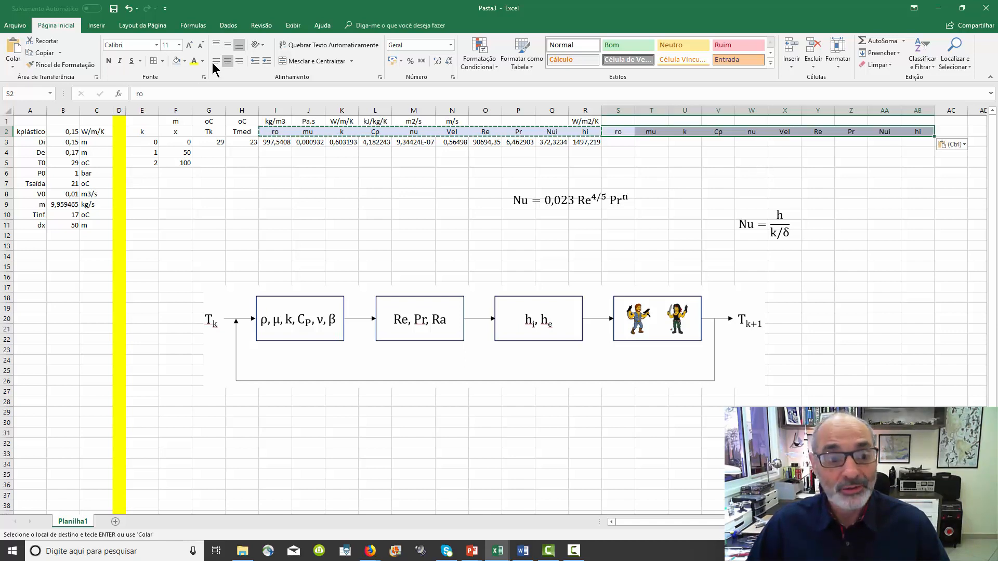
left_click(183, 61)
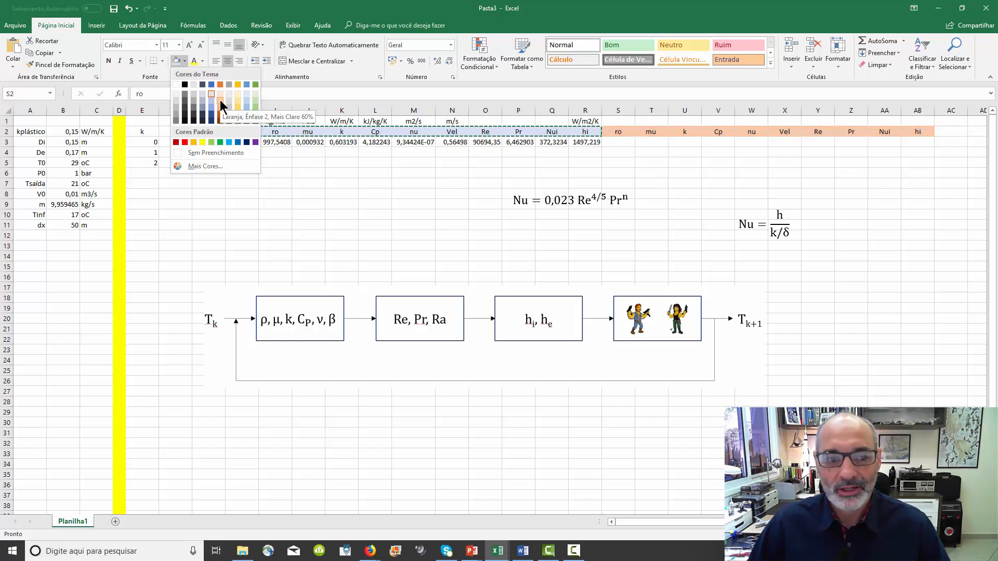
left_click(194, 142)
left_click(676, 204)
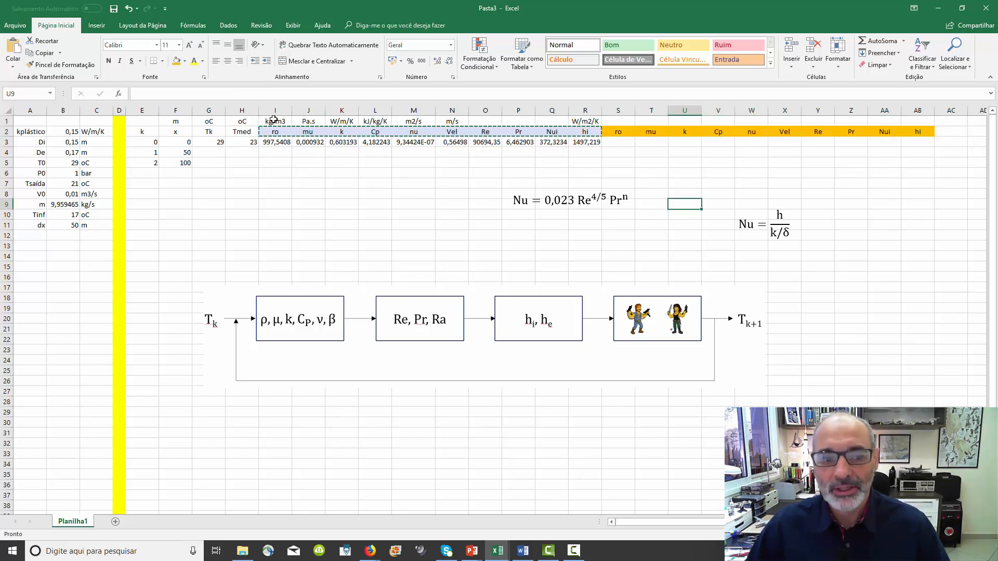
Copy the units in I1:R1 to S1:AB1, above the orange headers.
left_click_drag(275, 121, 583, 121)
key("ctrl+c")
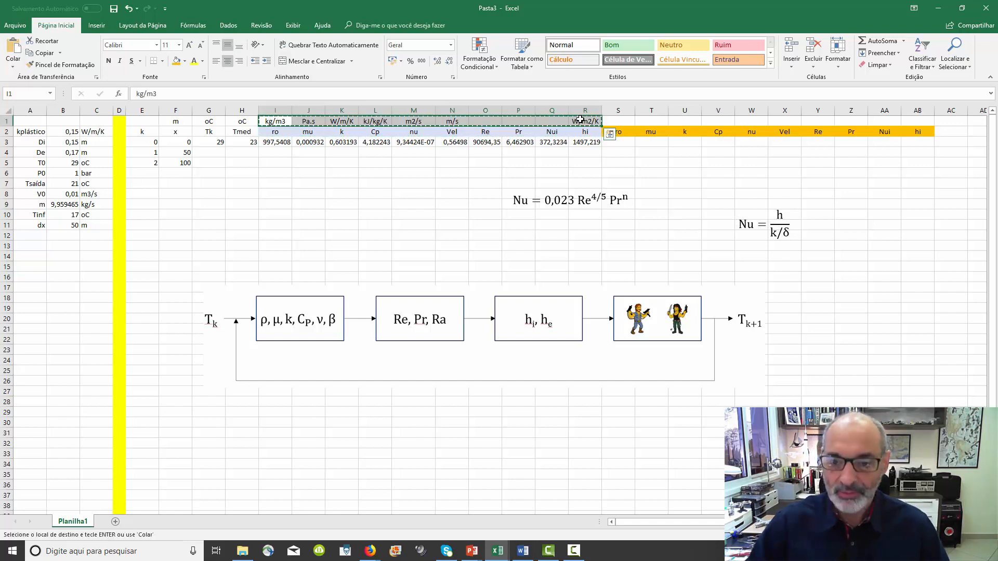
left_click(618, 121)
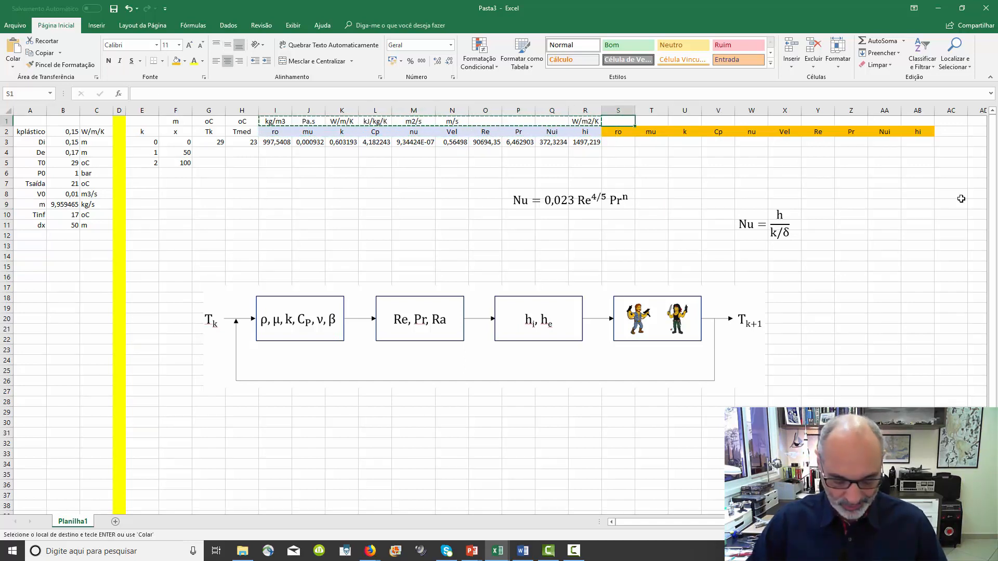
key("ctrl+v")
left_click(651, 214)
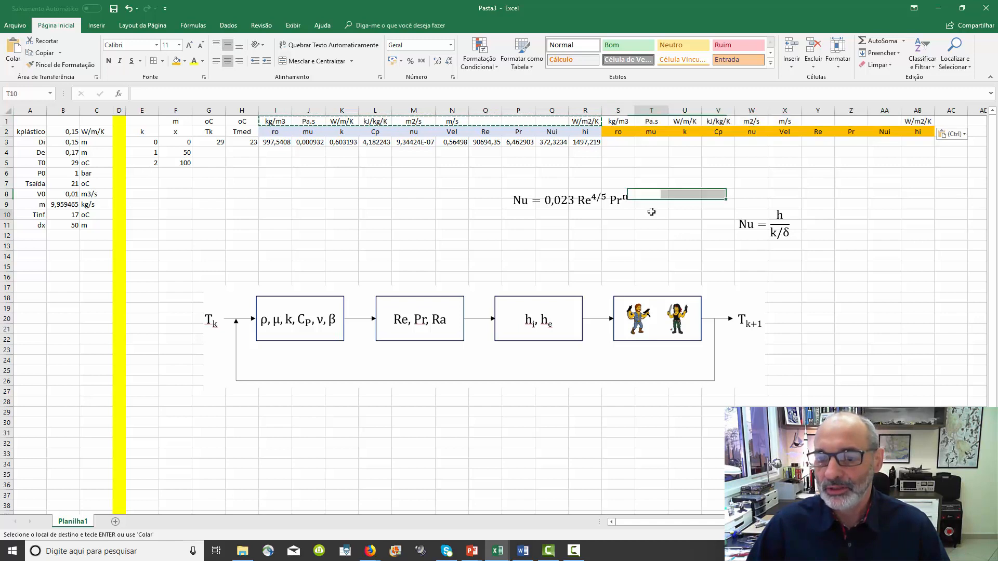
Replace the Re header in Y2 of the orange external-fluid columns with Ra.
left_click(613, 131)
left_click(646, 131)
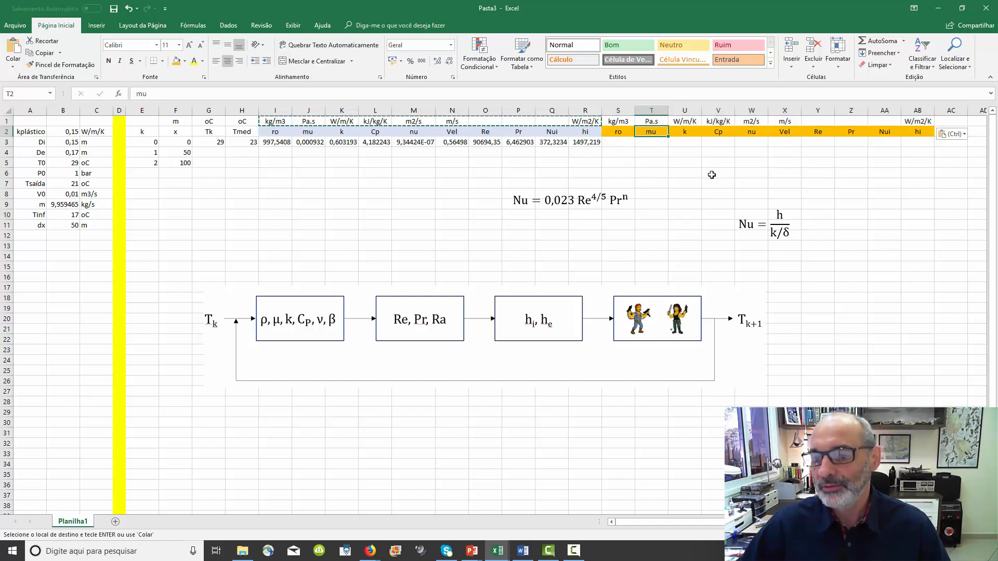
left_click(813, 131)
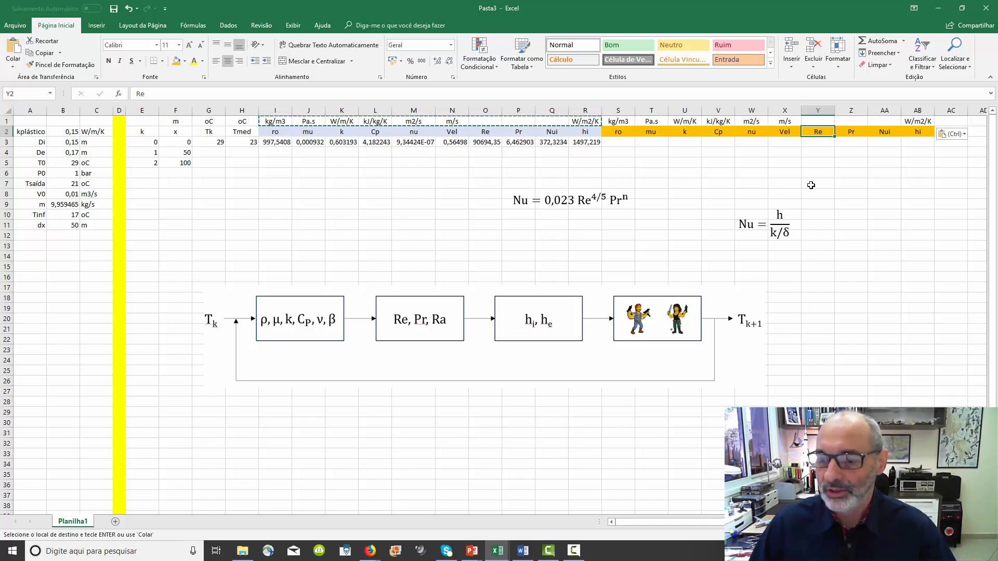
type("Ra")
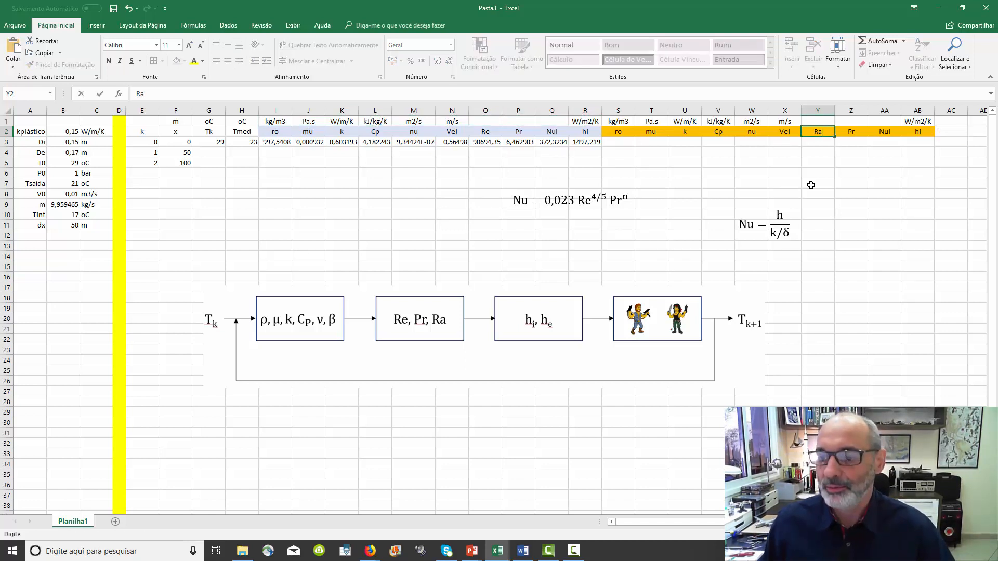
key("Return")
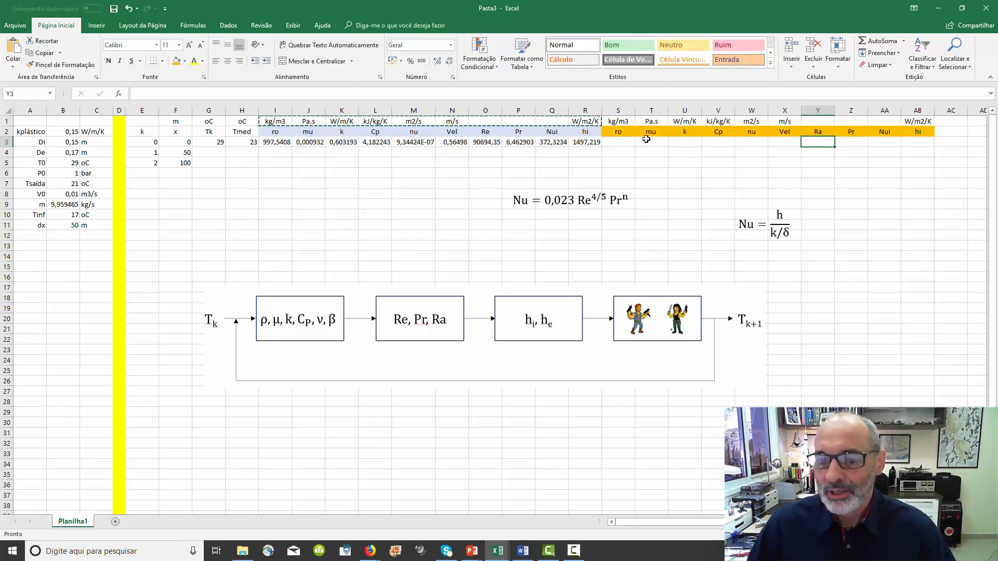
Add an external fluid entry below the input data, with the label f.extern in A13 and water in B13.
left_click(625, 144)
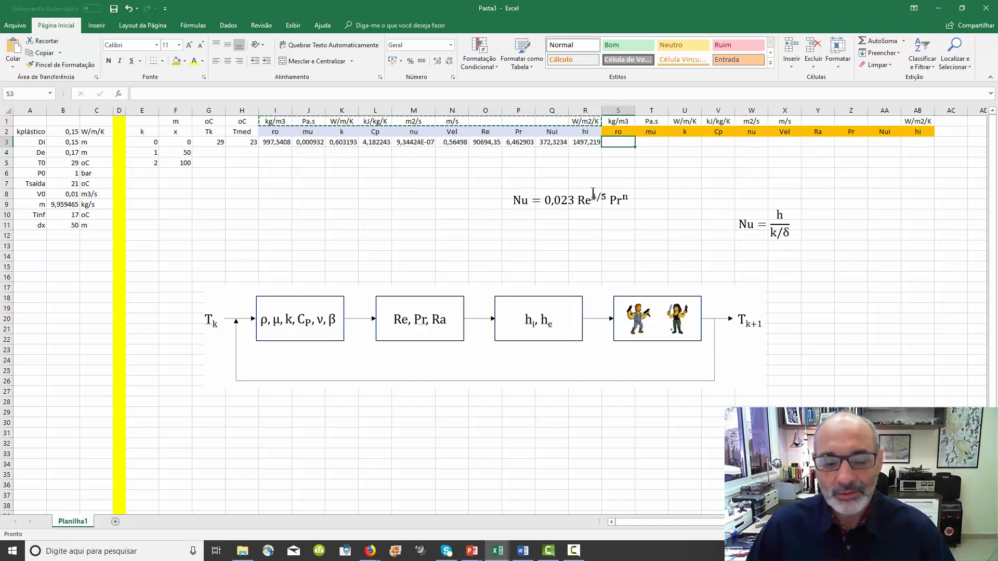
left_click_drag(611, 141, 917, 141)
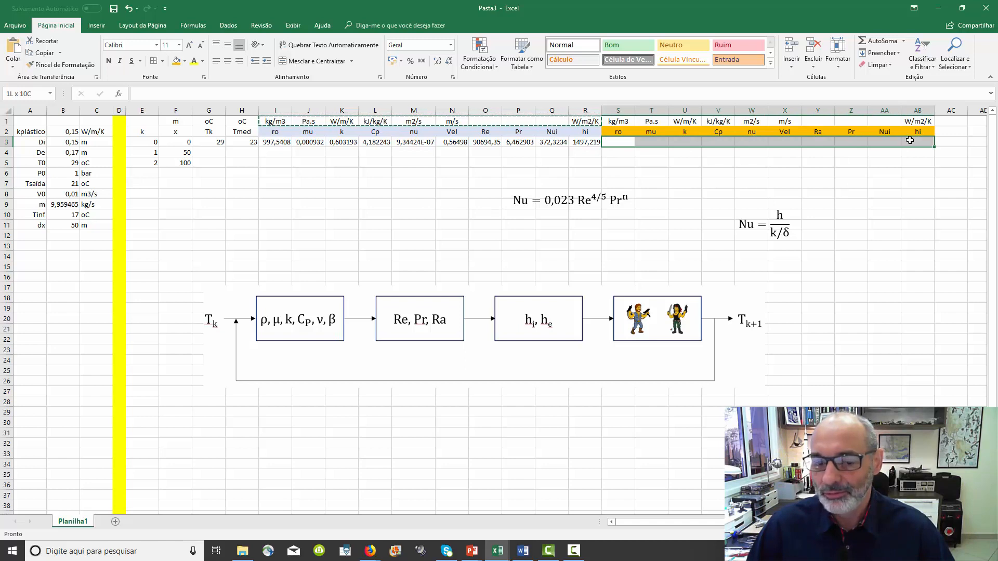
left_click(34, 248)
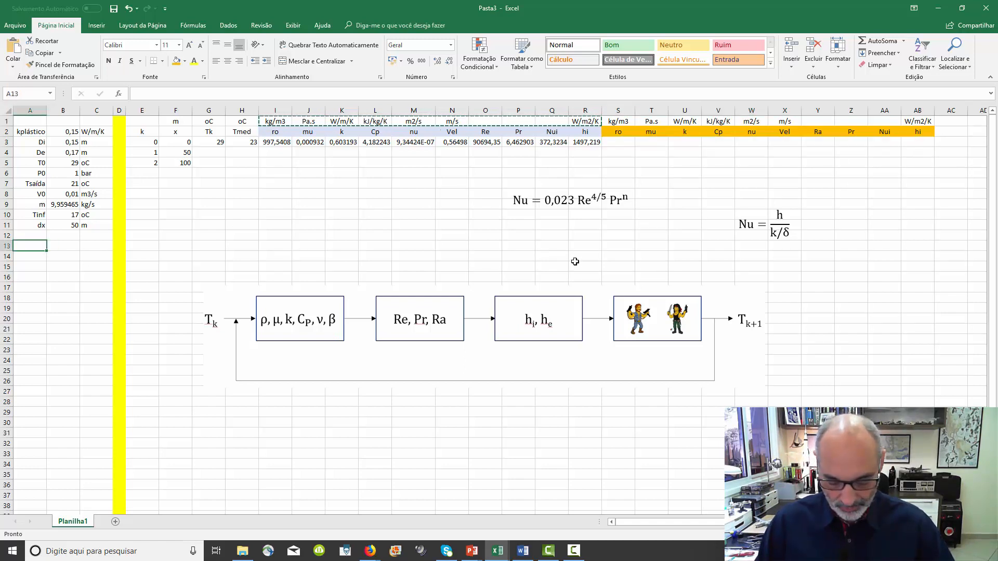
type("flu")
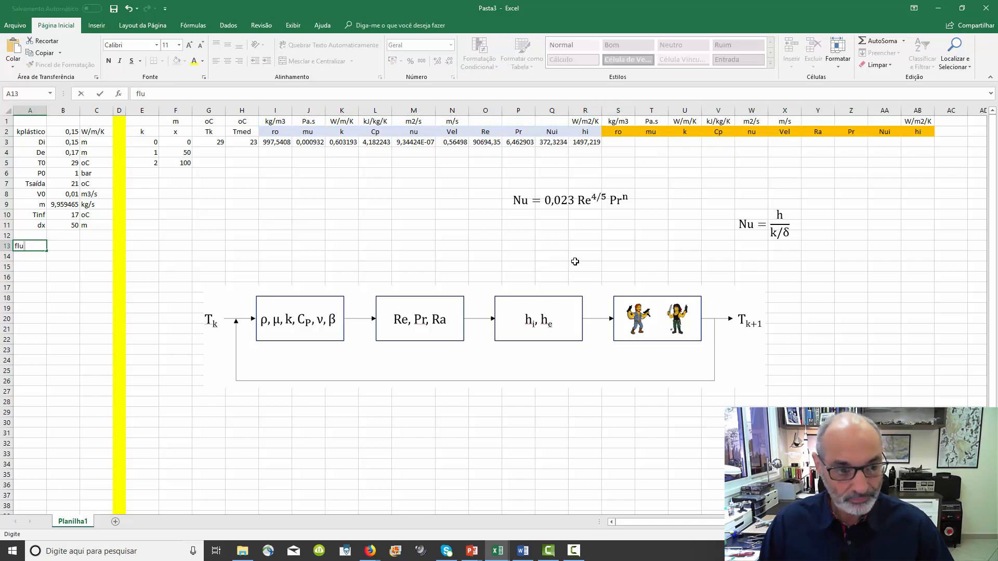
key("BackSpace")
key("BackSpace")
type(".extern")
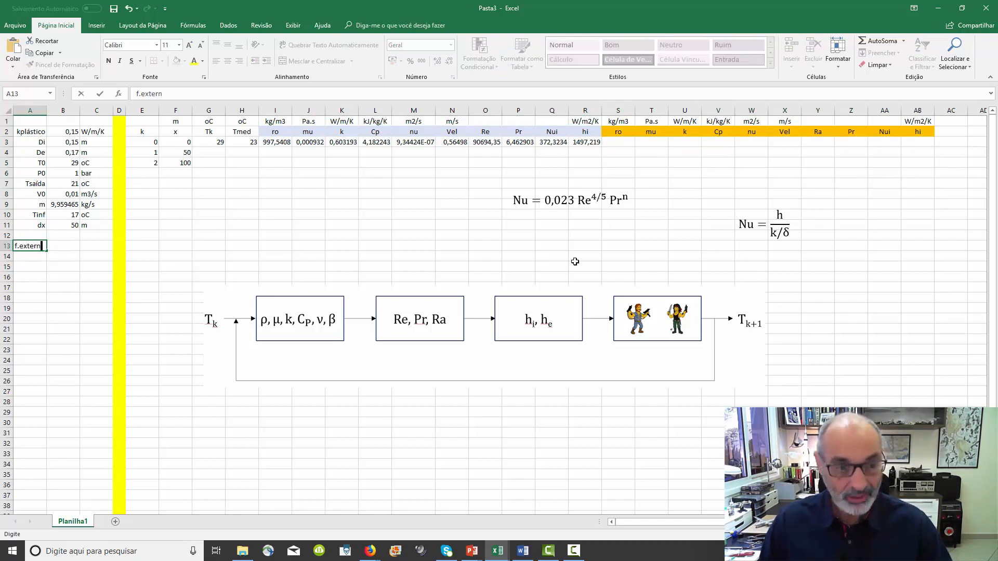
key("Tab")
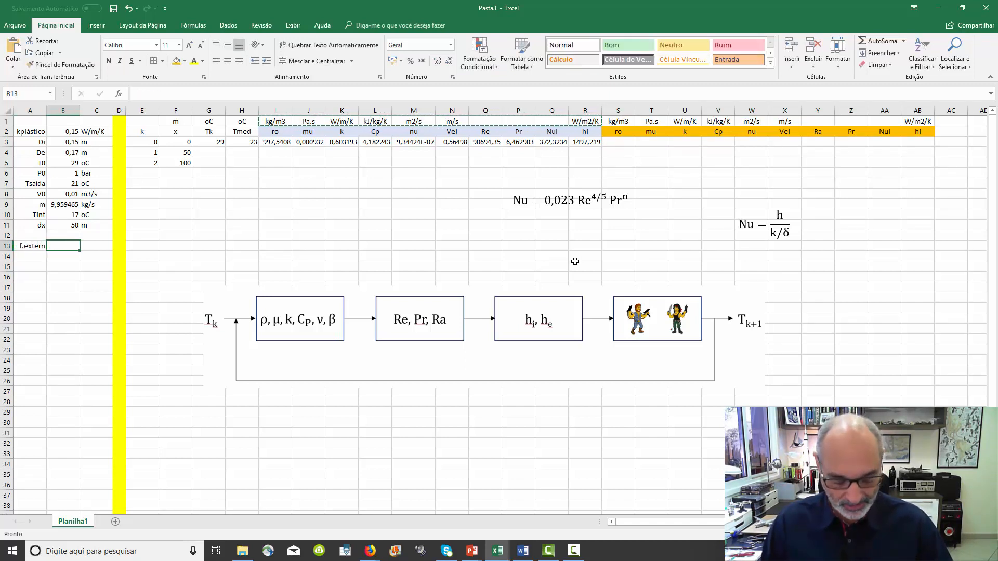
type("water")
key("Return")
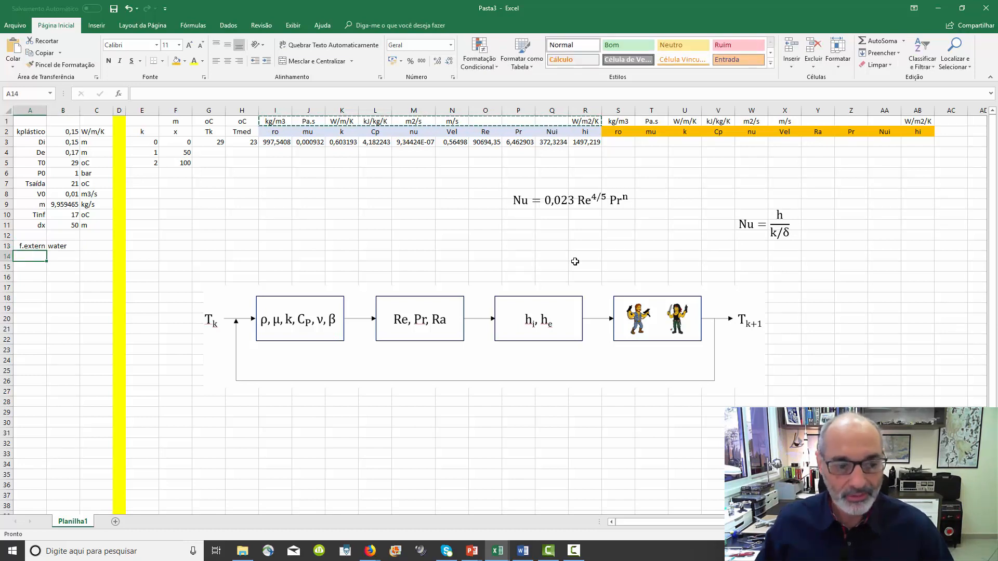
Give cell B13, which holds the external fluid, the defined name fluid.
key("Up")
key("Right")
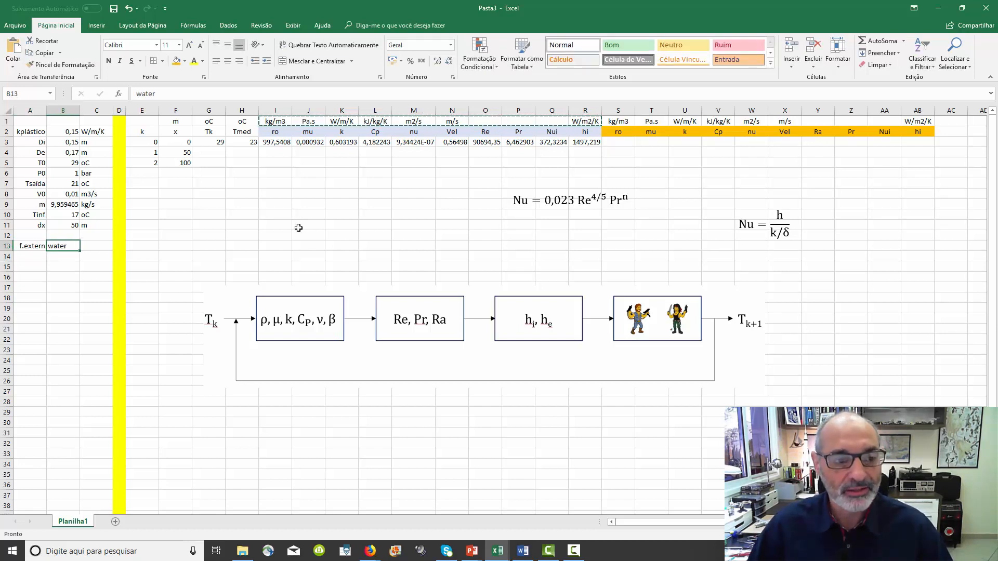
left_click(36, 94)
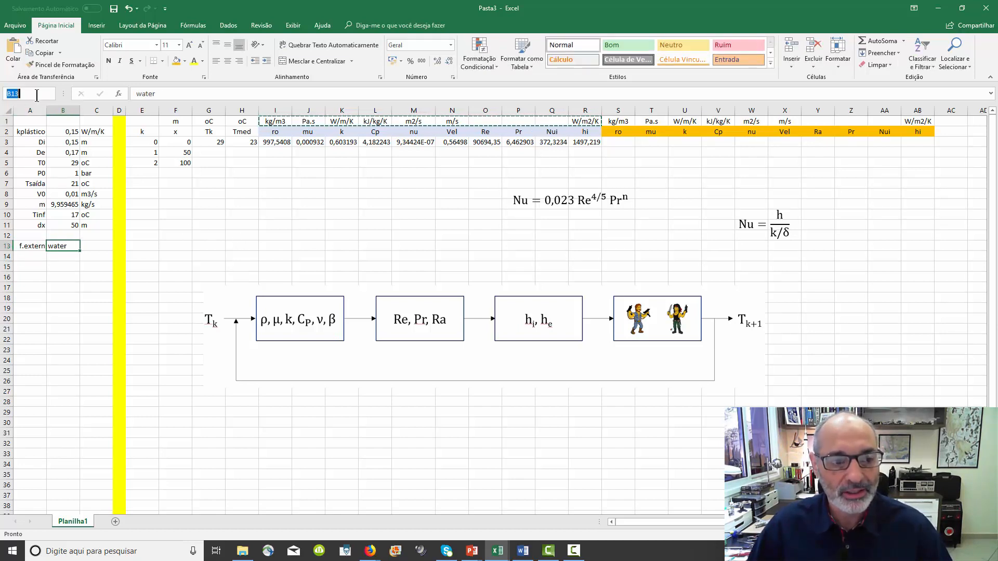
type("fluid")
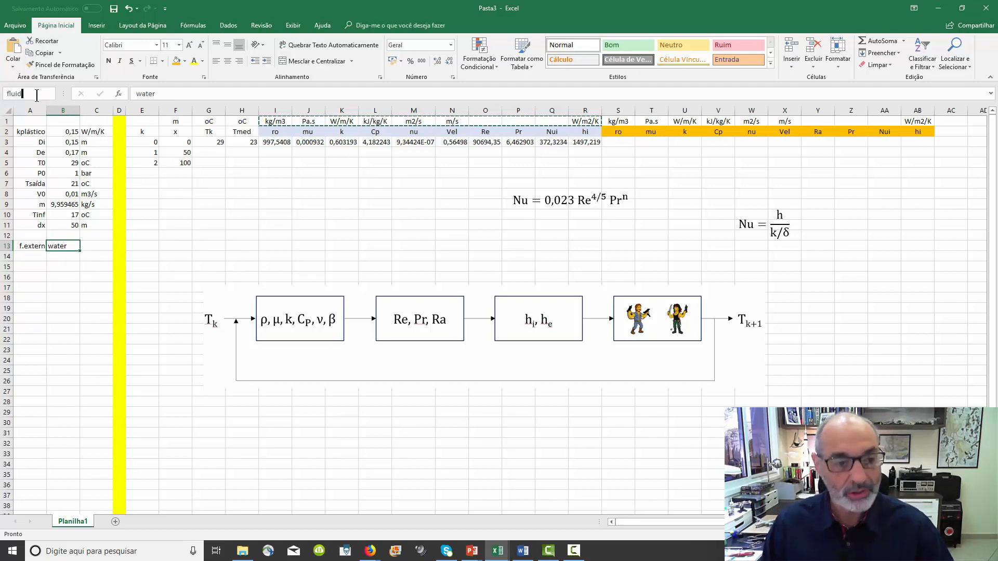
key("Return")
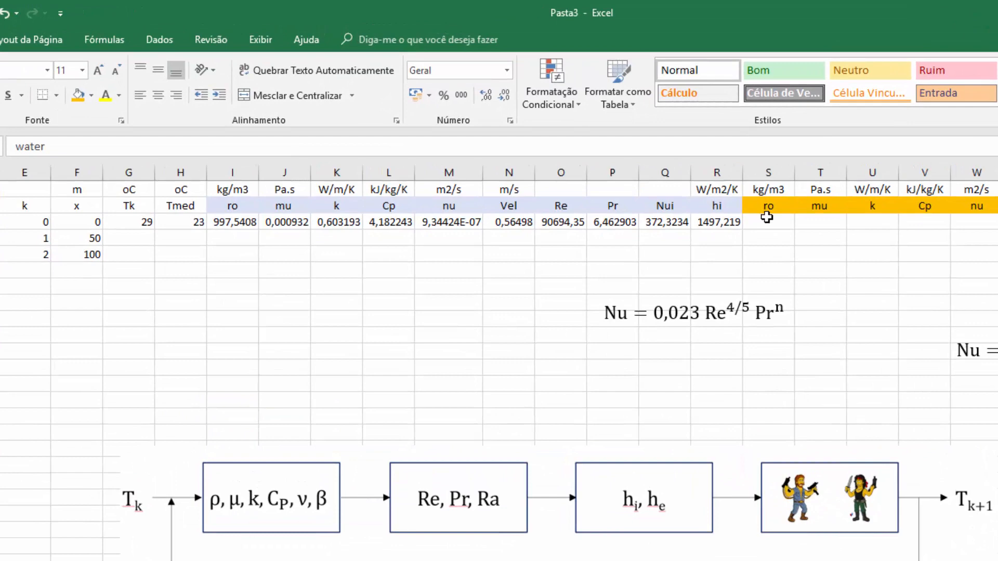
Calculate the external fluid density in S3 with the formula =density(fluid;"PT";"C";$B$6/10;H3).
left_click(678, 174)
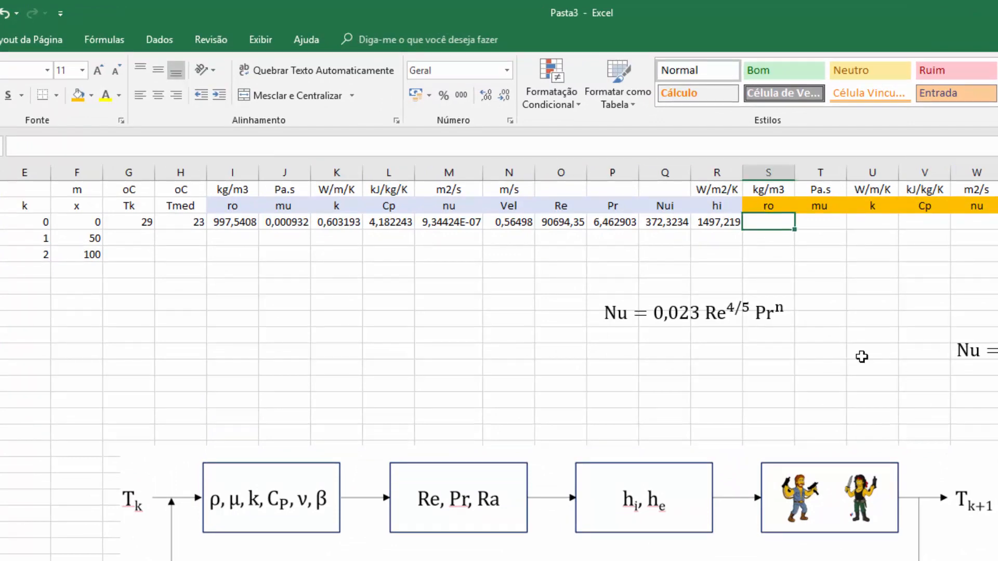
type("=density")
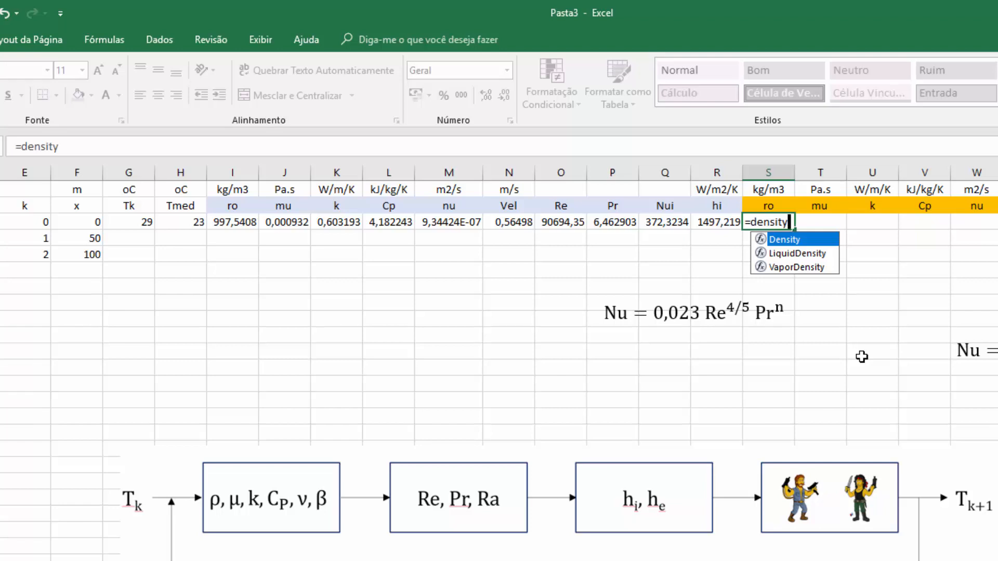
type("(")
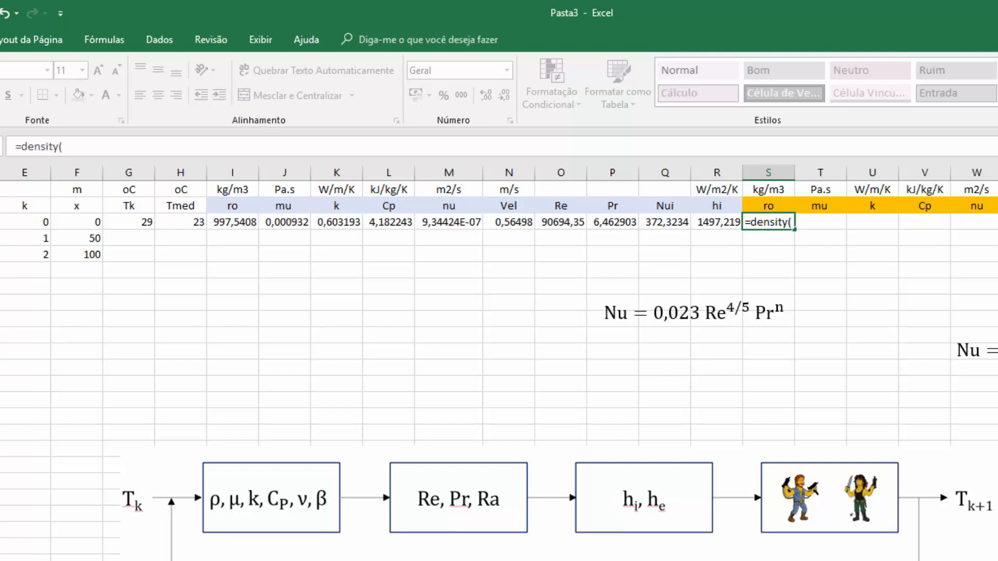
type("fluid")
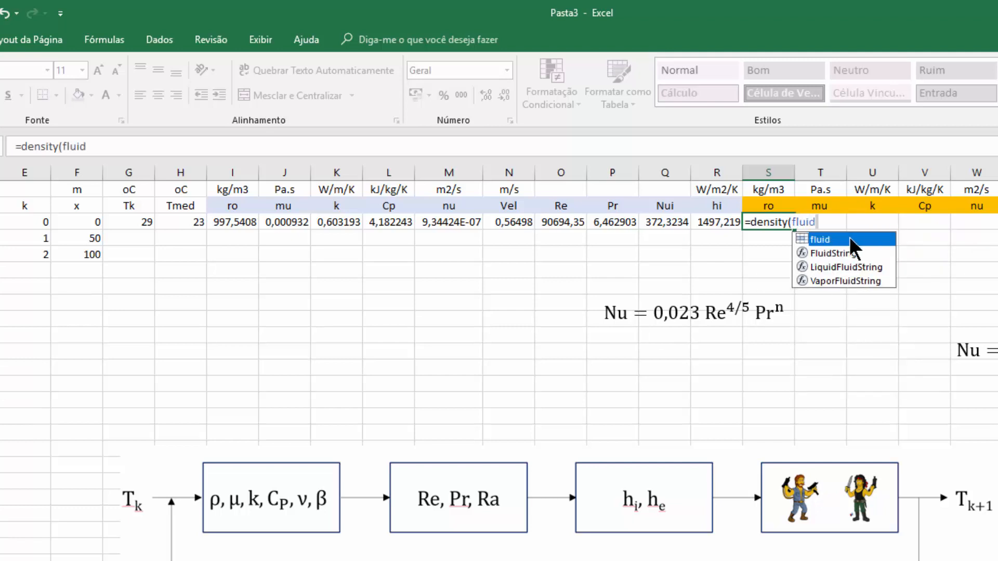
type(";\"PT\";\"C")
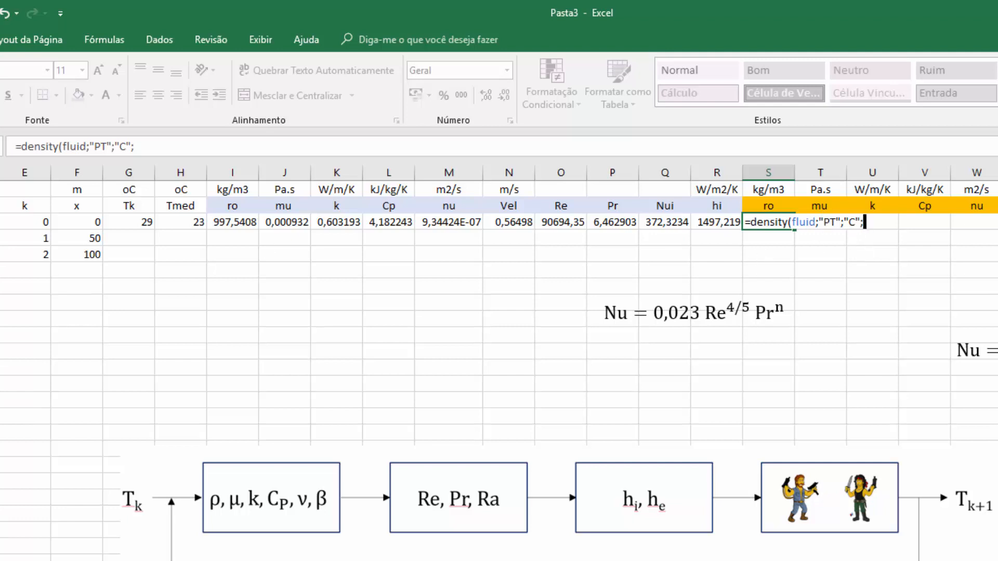
type("B6/10")
left_click(139, 146)
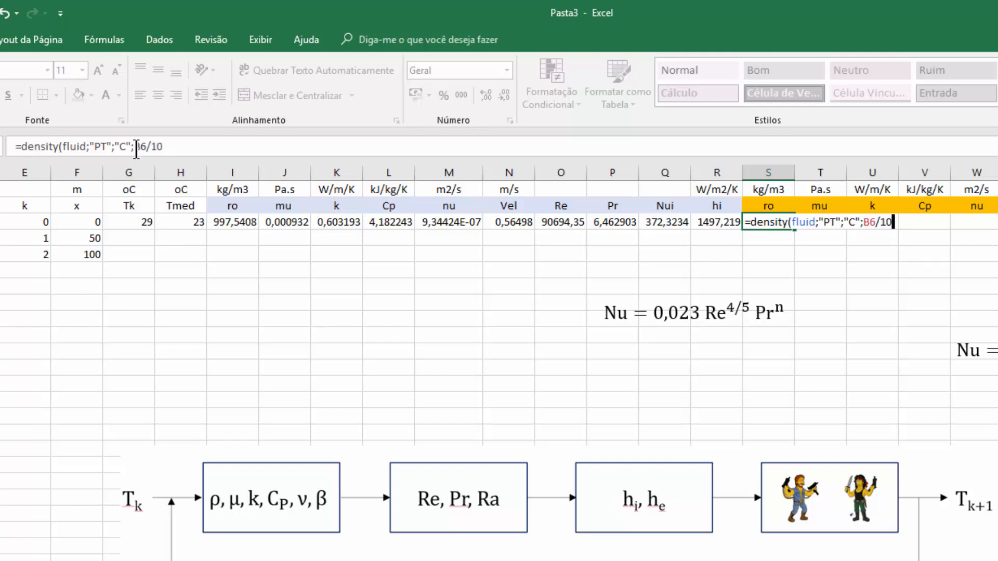
key("F4")
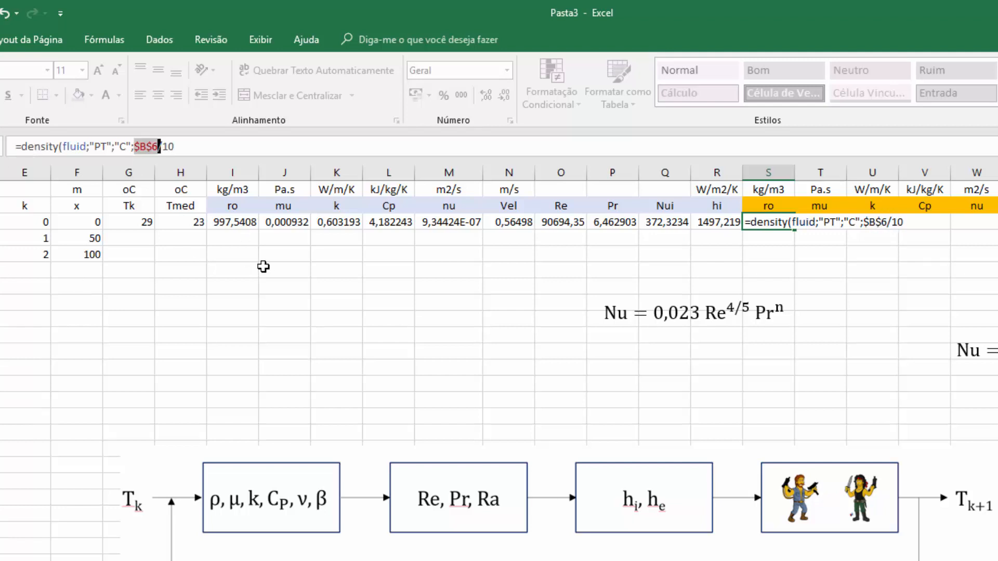
left_click(219, 141)
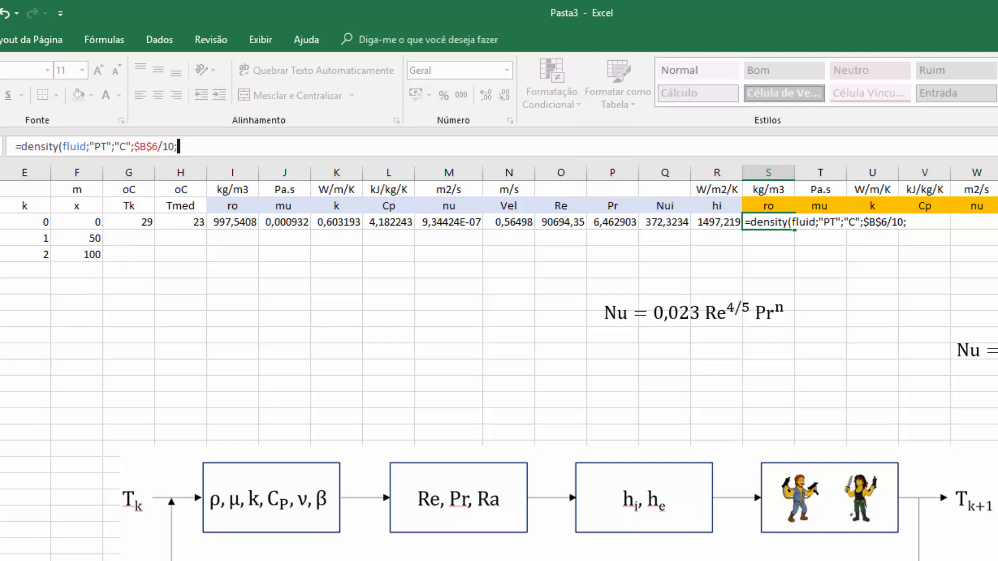
left_click(187, 223)
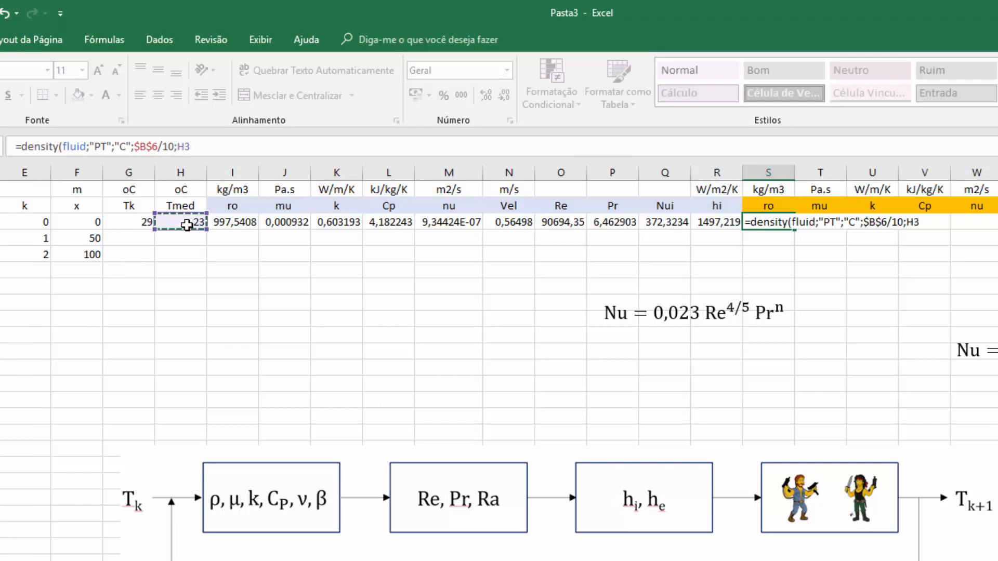
type(")")
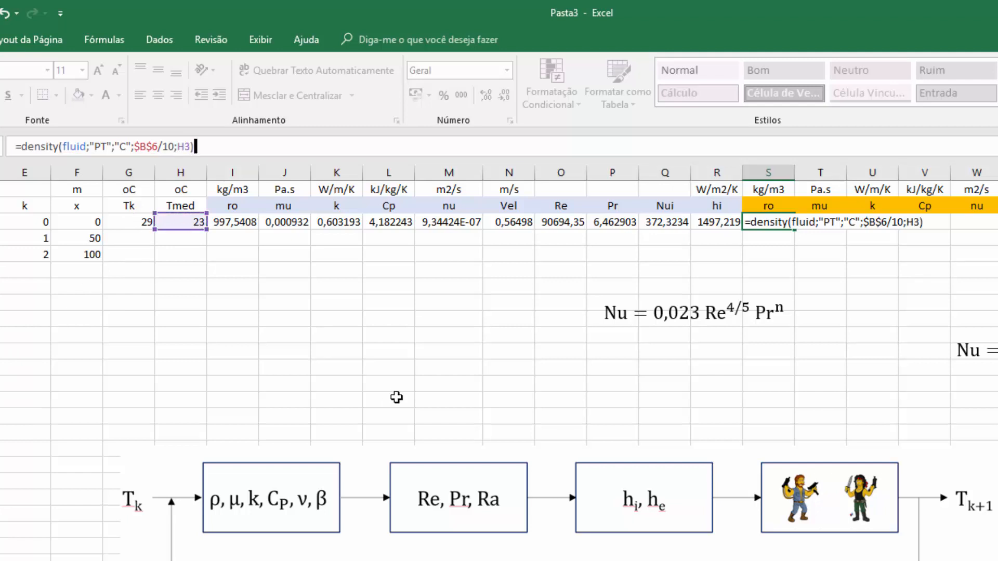
key("Return")
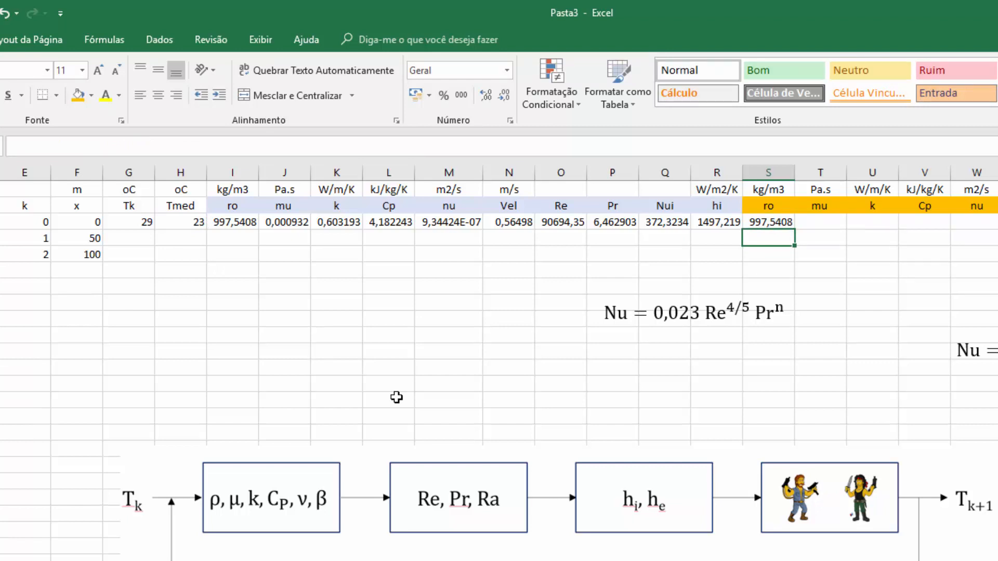
Temporarily set the external fluid in B13 to air to check the density formula in S3, and restore it to water.
key("Up")
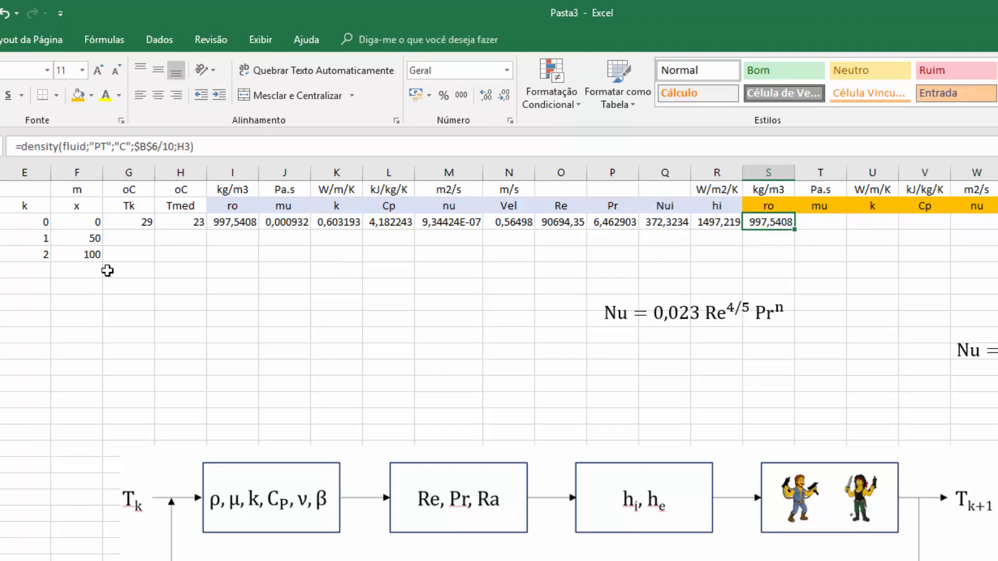
left_click(2, 384)
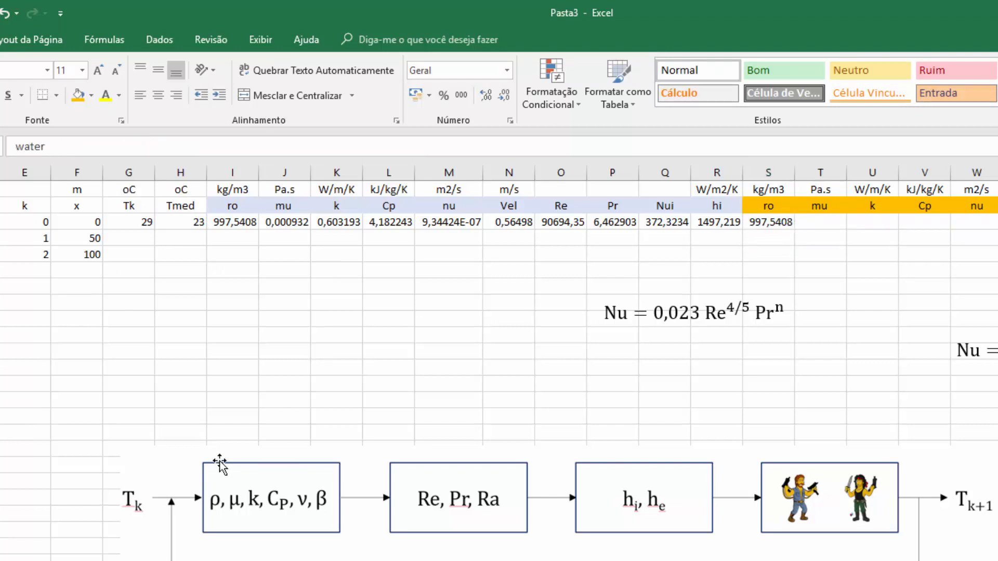
type("air")
key("Return")
left_click(765, 221)
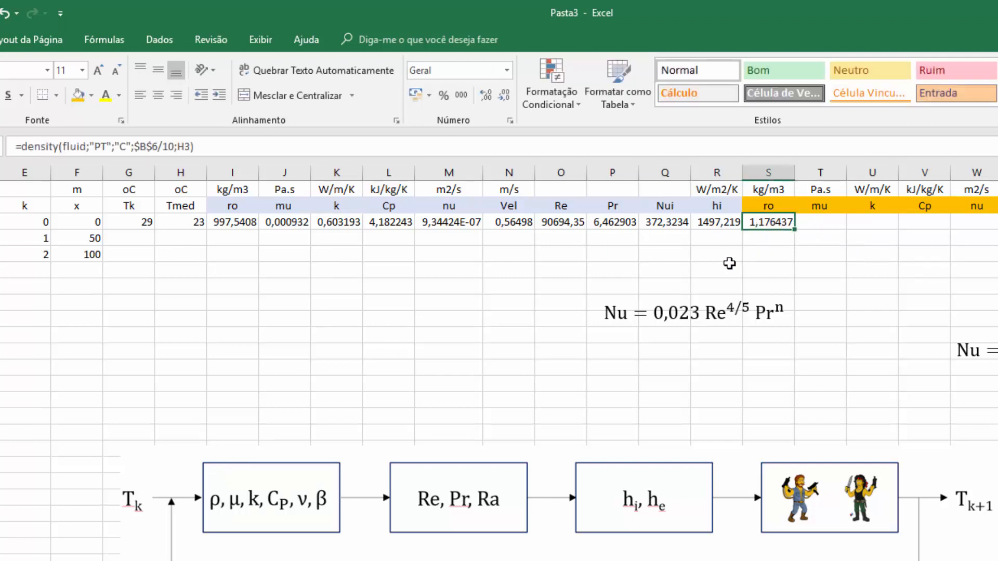
type("water")
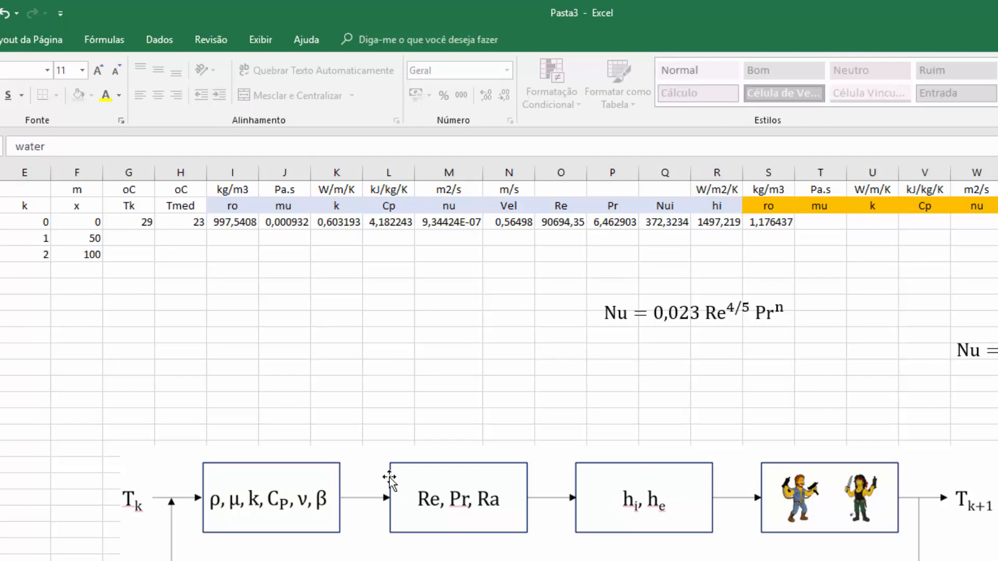
key("Return")
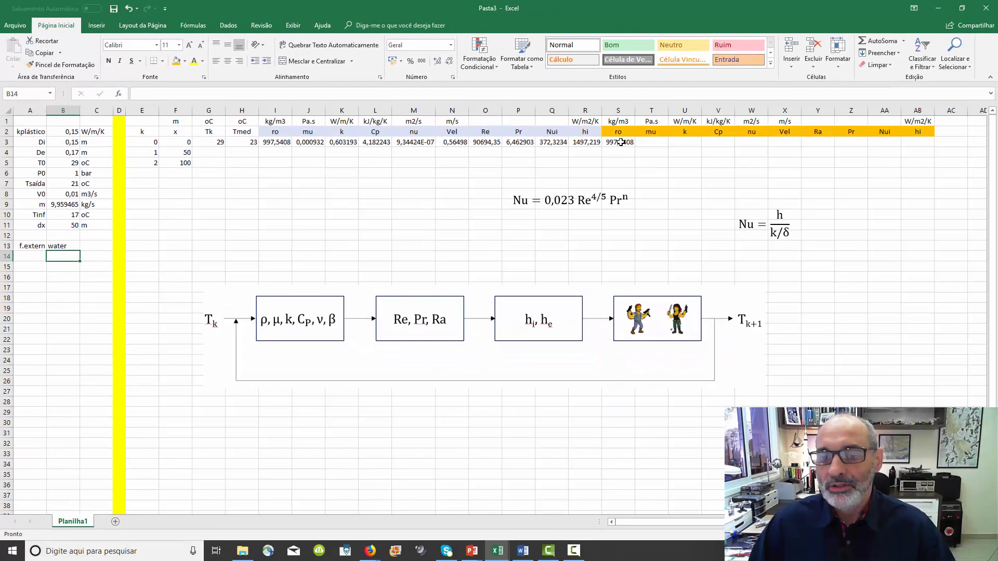
Copy the argument list (fluid;"PT";"C";$B$6/10;H3) from the density formula in S3, leaving the formula intact.
left_click(772, 223)
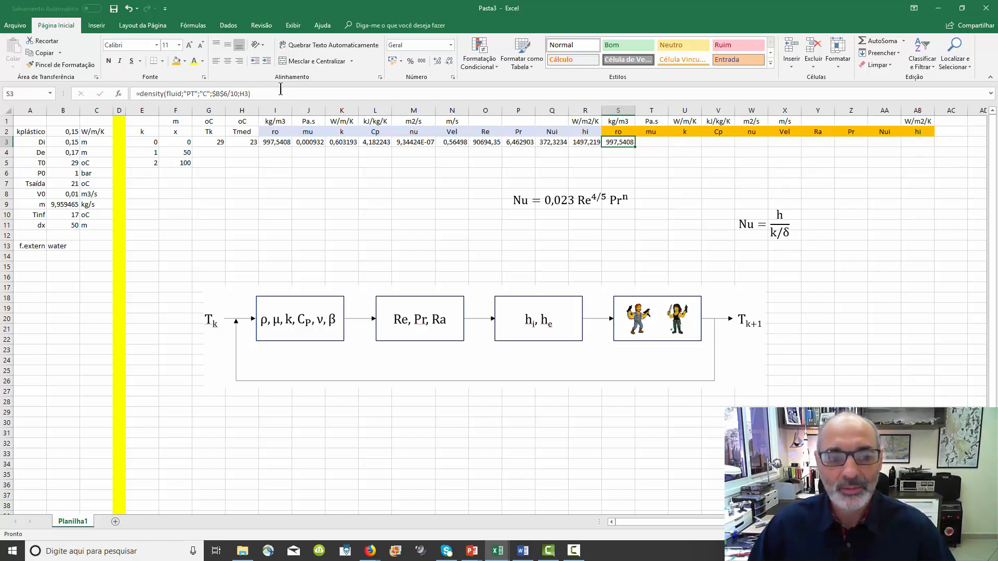
left_click_drag(281, 93, 163, 92)
key("ctrl+c")
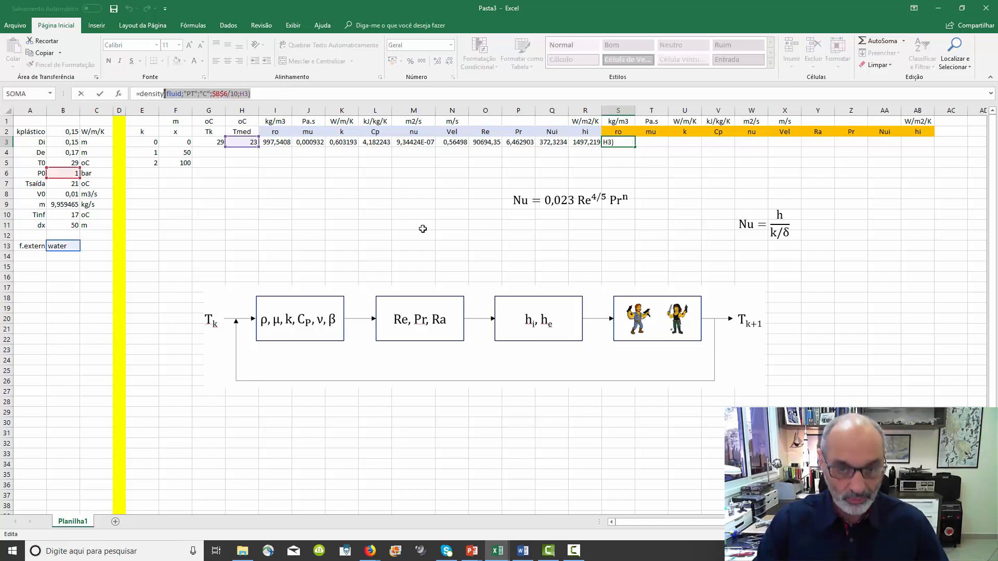
key("ctrl+Return")
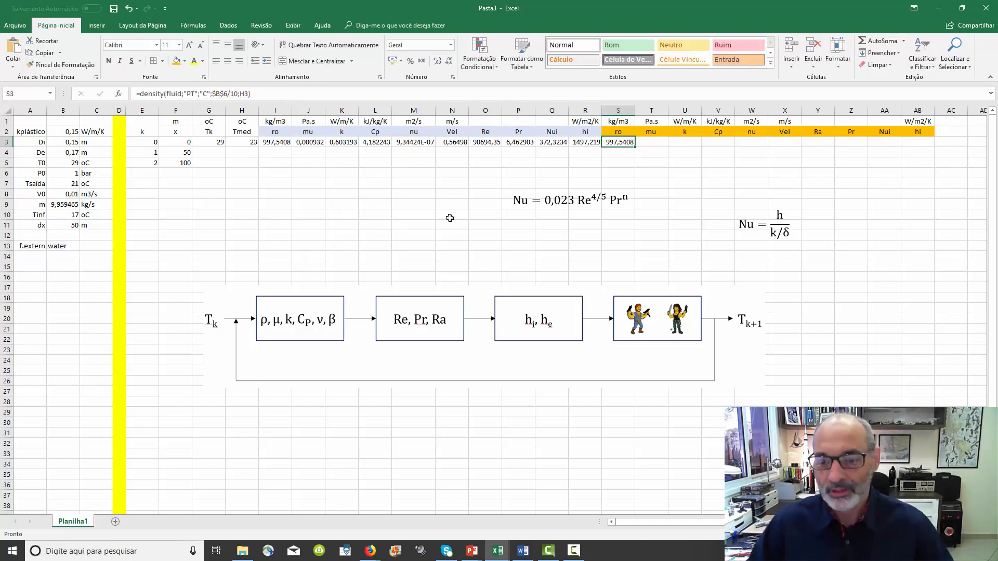
Calculate the external fluid viscosity in T3 with the formula =Viscosity(fluid;"PT";"C";$B$6/10;H3).
left_click(655, 144)
type("=vis")
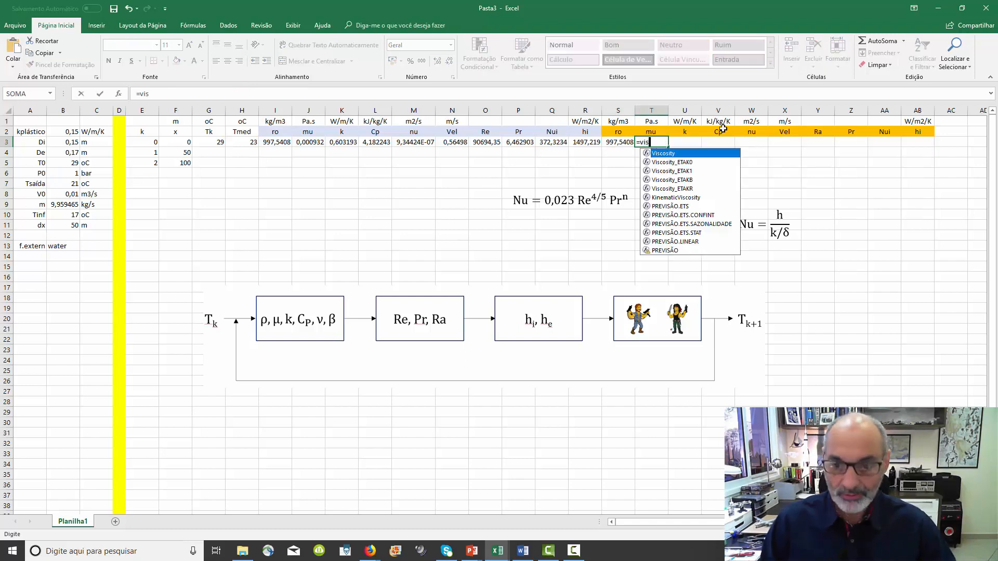
double_click(675, 154)
key("BackSpace")
key("ctrl+v")
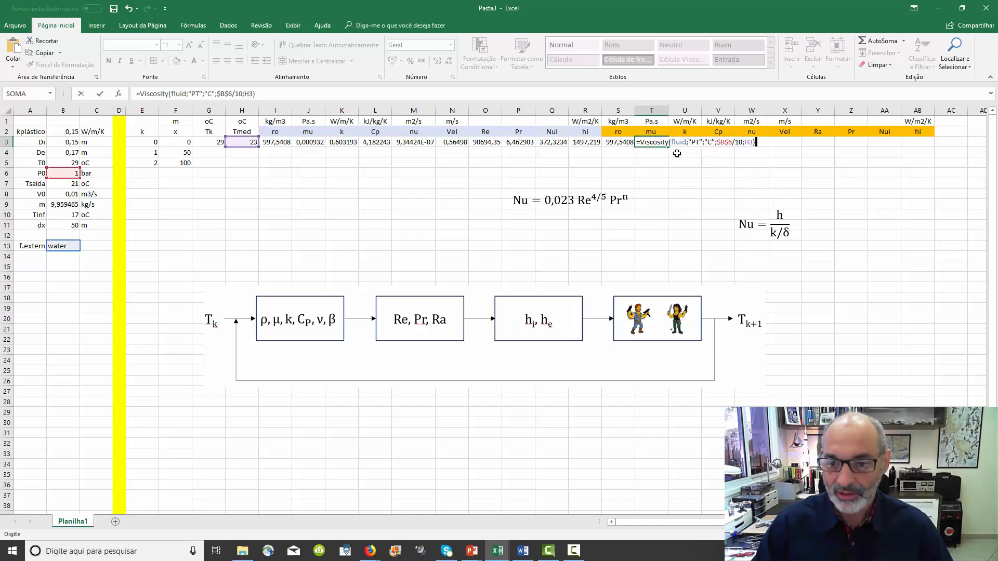
key("Return")
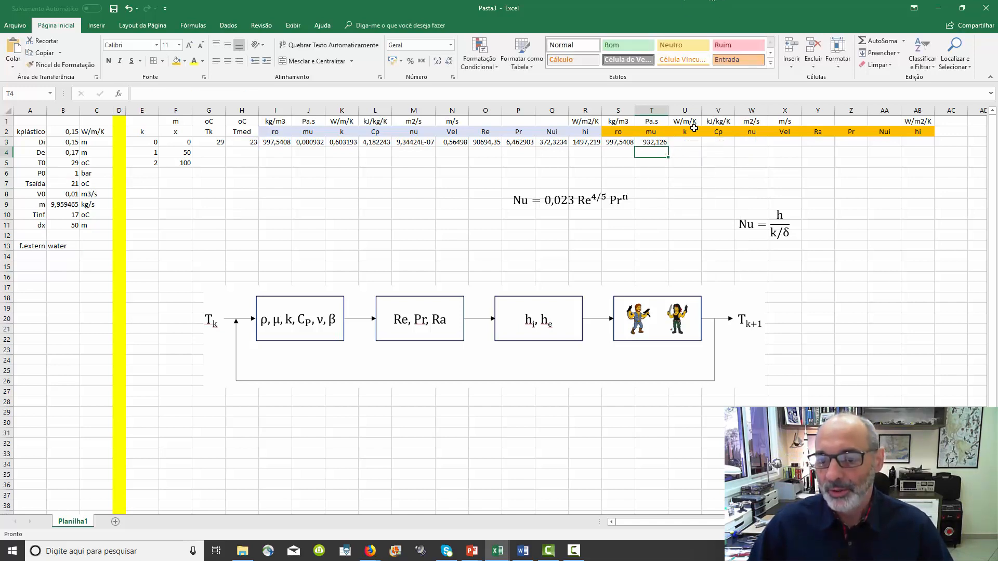
Convert the external fluid viscosity in T3 to Pa.s by multiplying its formula by 1e-6.
left_click(685, 143)
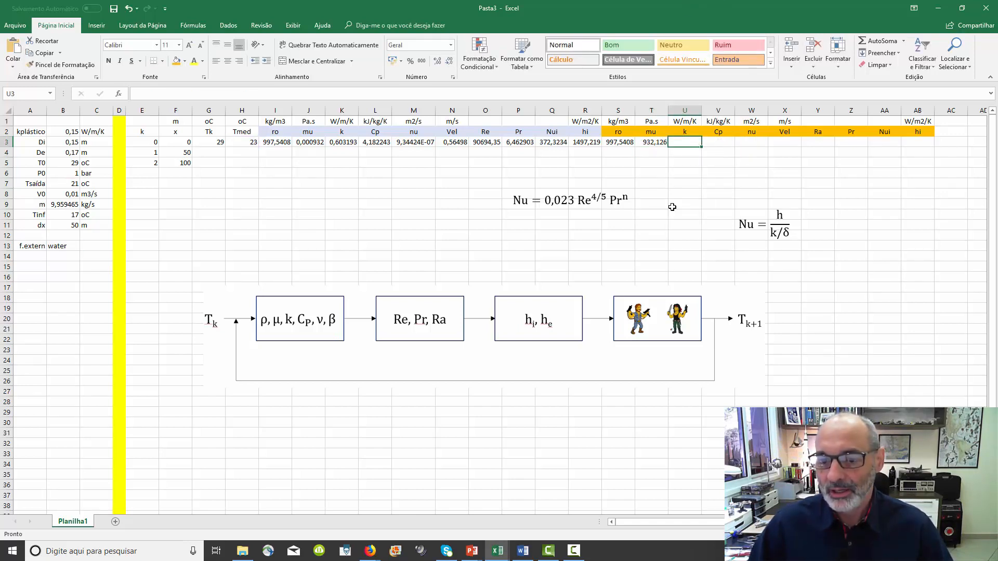
left_click(656, 144)
left_click(464, 91)
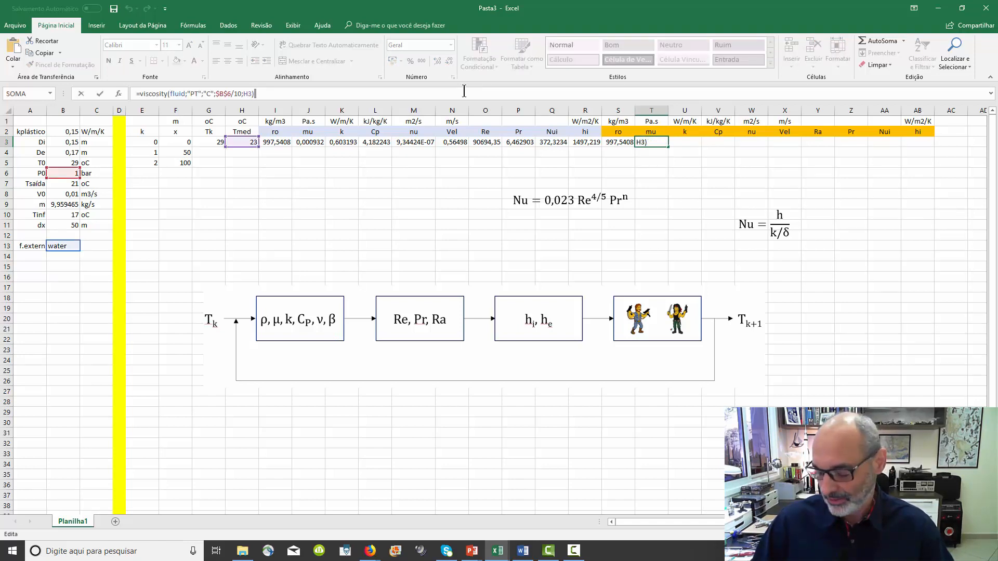
type("*1e-6")
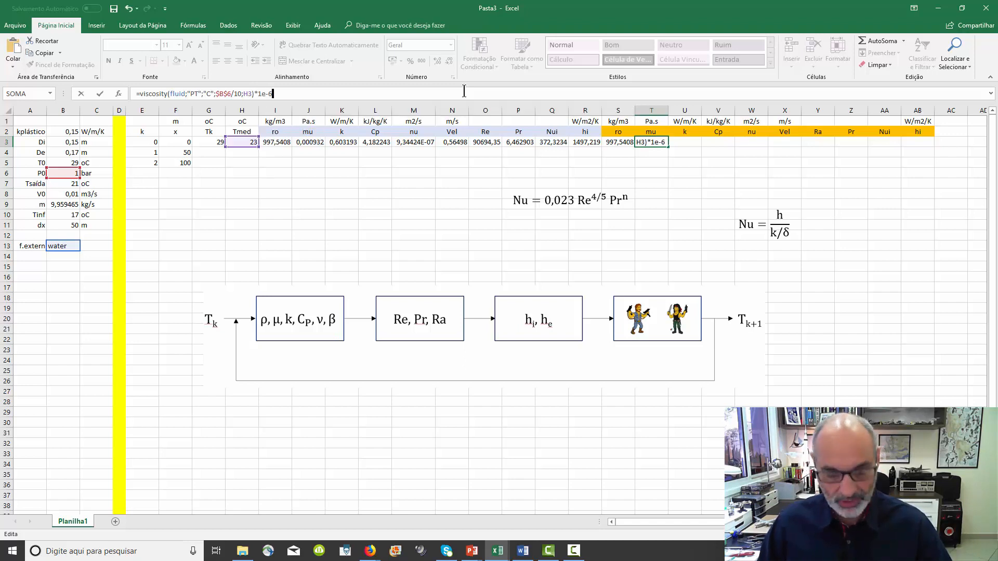
key("Tab")
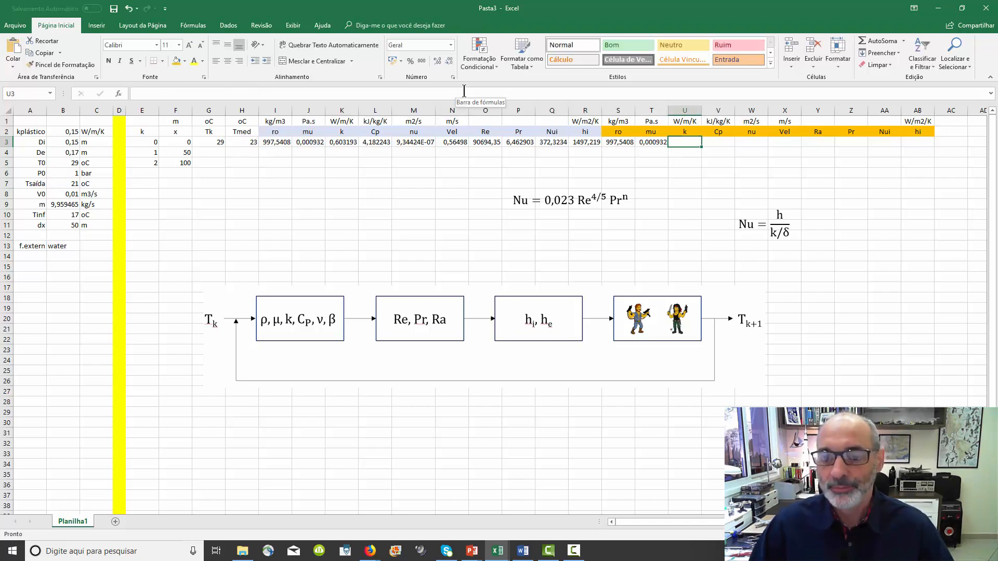
Calculate the external fluid thermal conductivity in U3 with the formula =ThermalConductivity(fluid;"PT";"C";$B$6/10;H3).
left_click(463, 91)
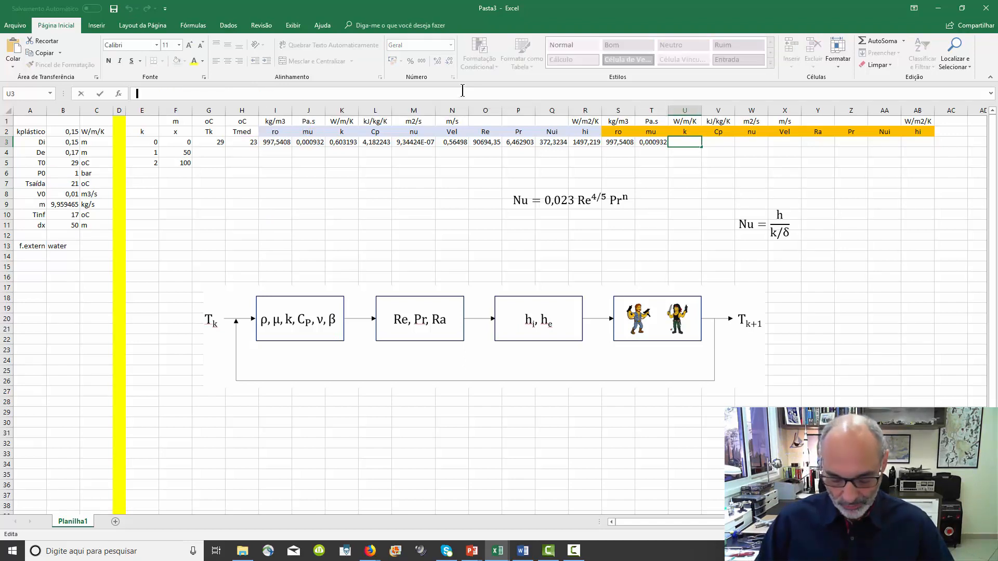
type("=ther")
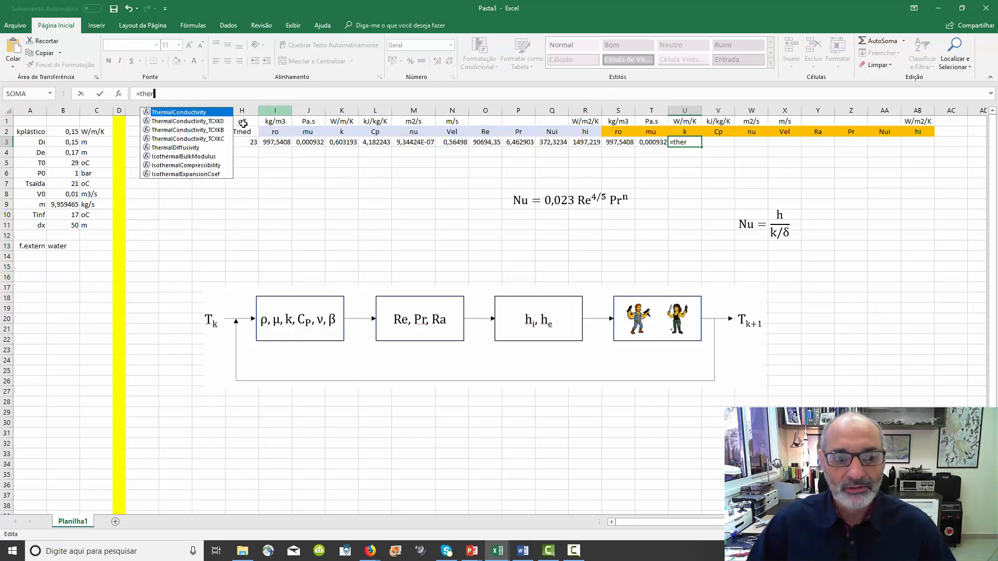
double_click(195, 111)
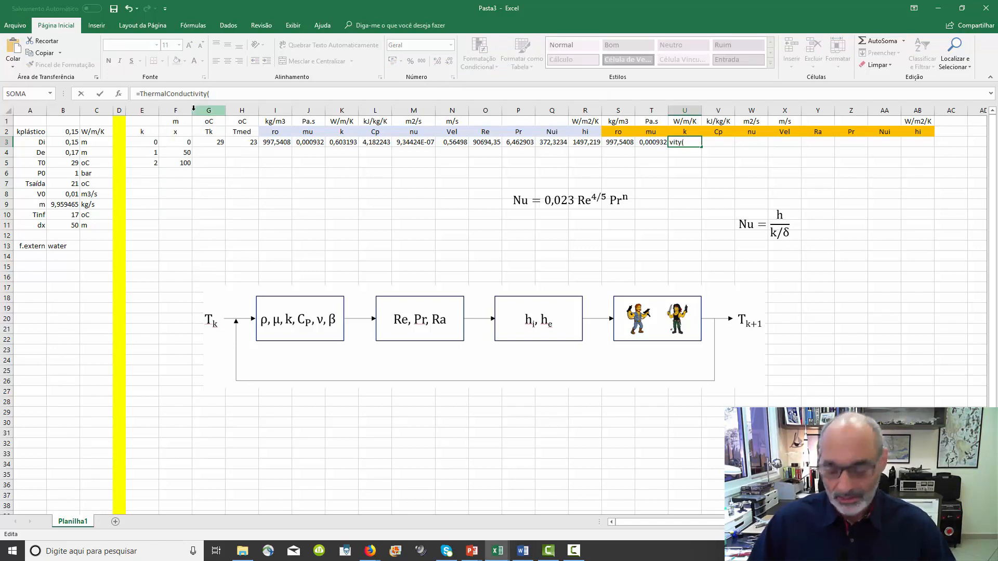
key("BackSpace")
type("(fluid;\"PT\";\"C\";$B$6/10;H3)")
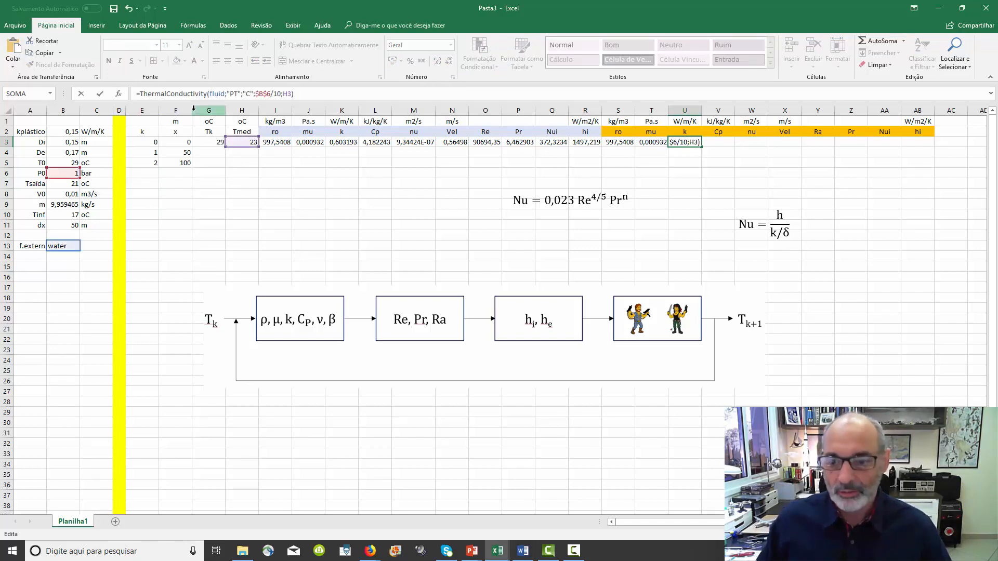
key("Return")
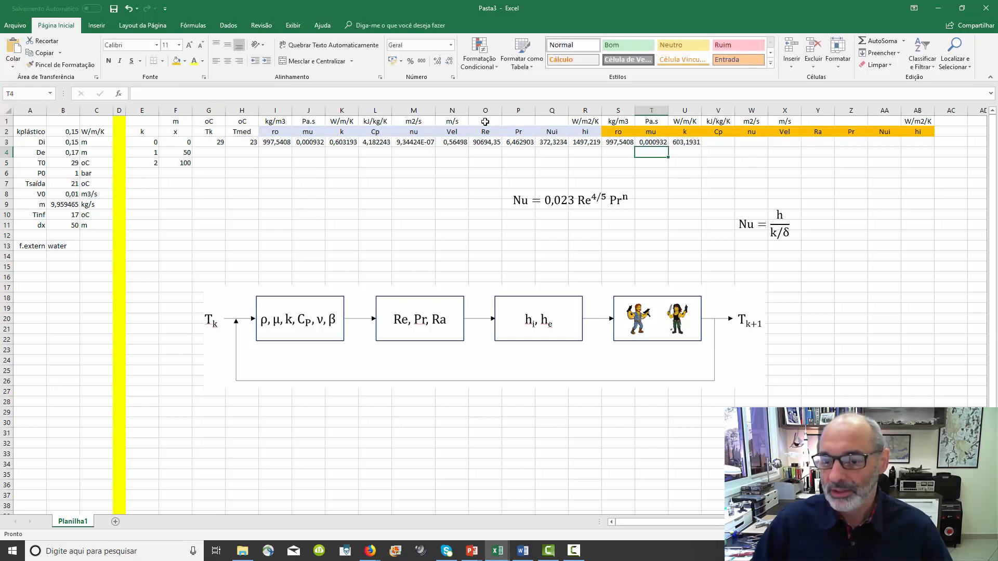
Convert the external fluid thermal conductivity in U3 to W/m/K by multiplying its formula by 1e-3.
left_click(678, 145)
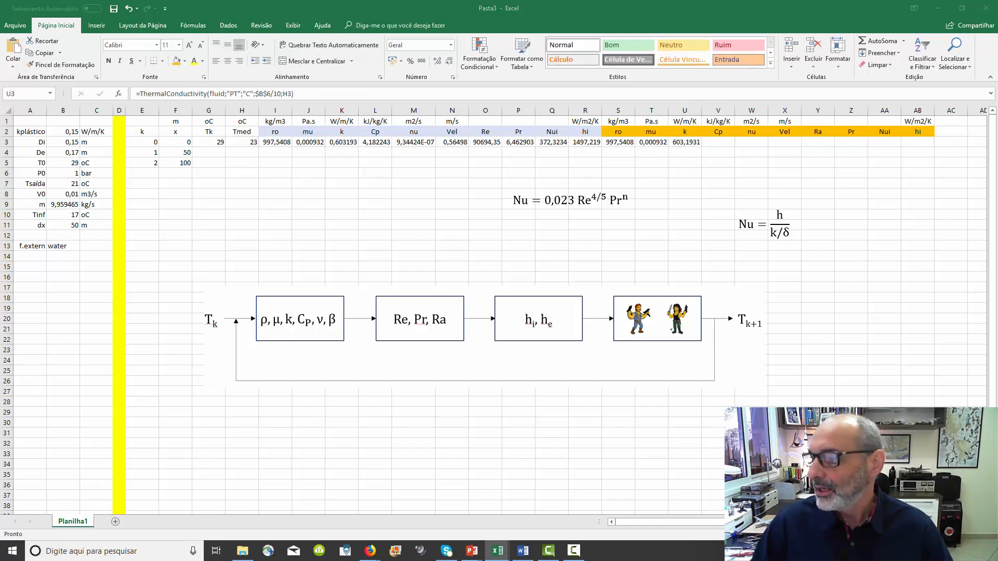
left_click(694, 145)
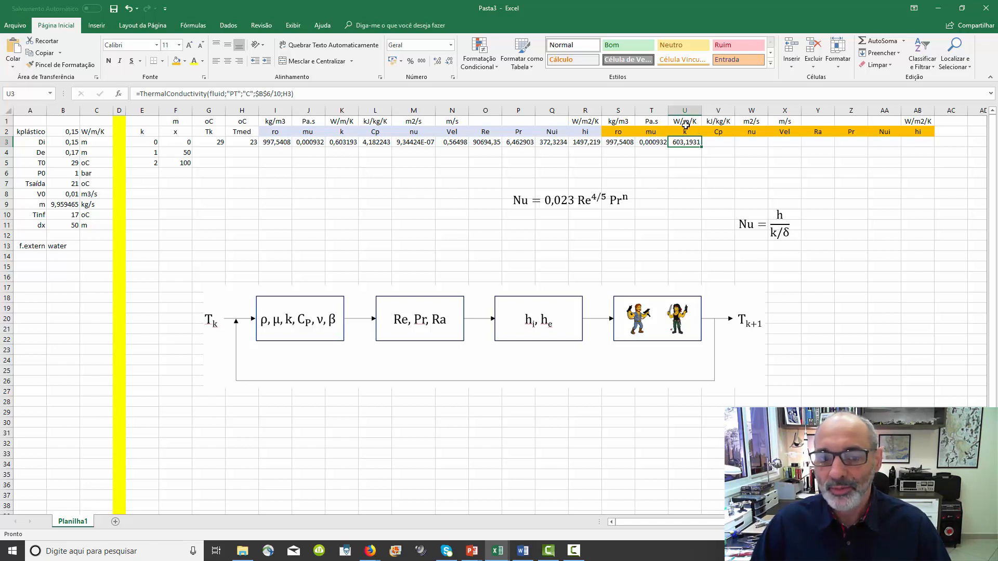
left_click(437, 95)
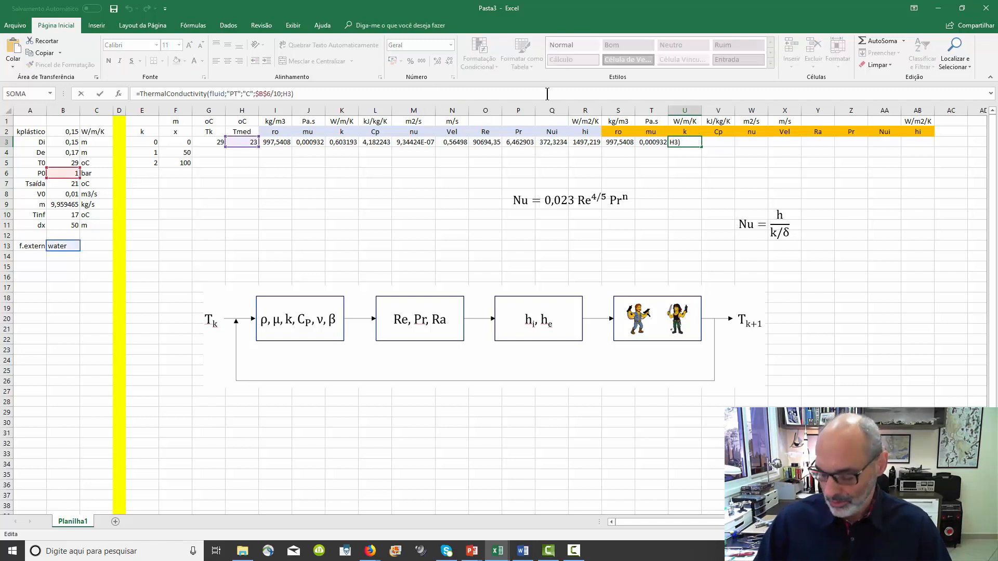
type("*1e-3")
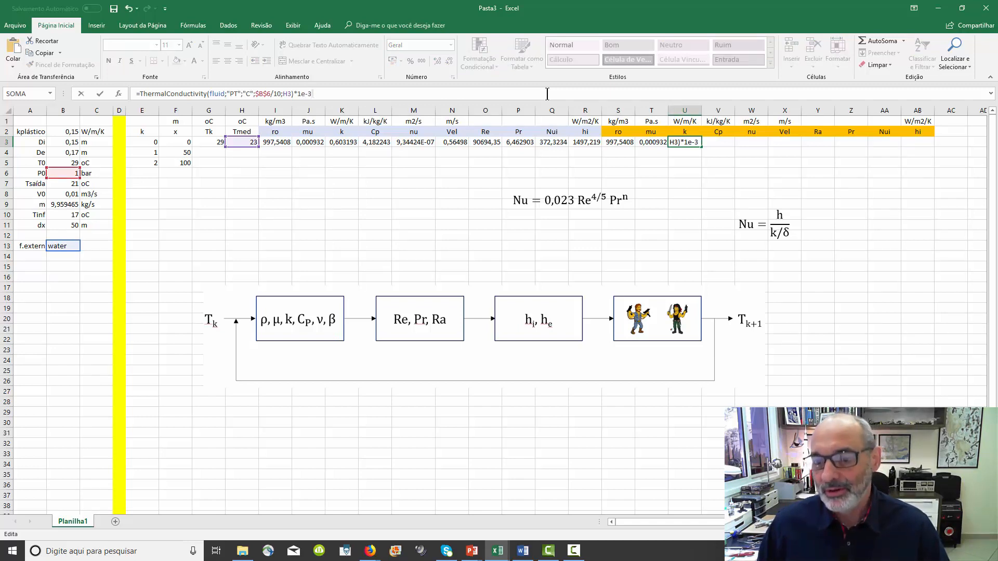
key("Return")
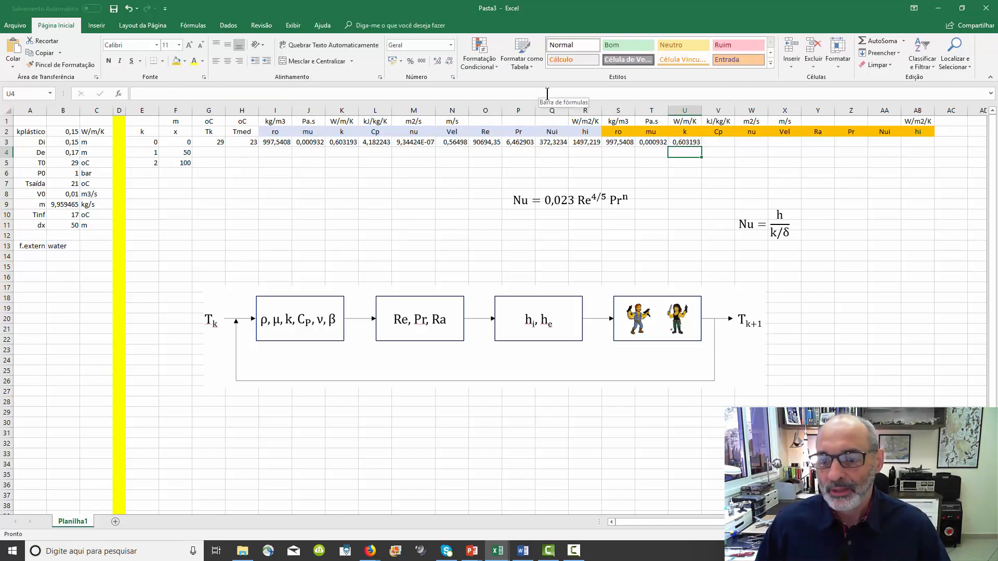
Calculate the external fluid specific heat in V3 with the formula =Cp(fluid;"PT";"C";$B$6/10;H3).
key("Up")
key("Up")
key("Right")
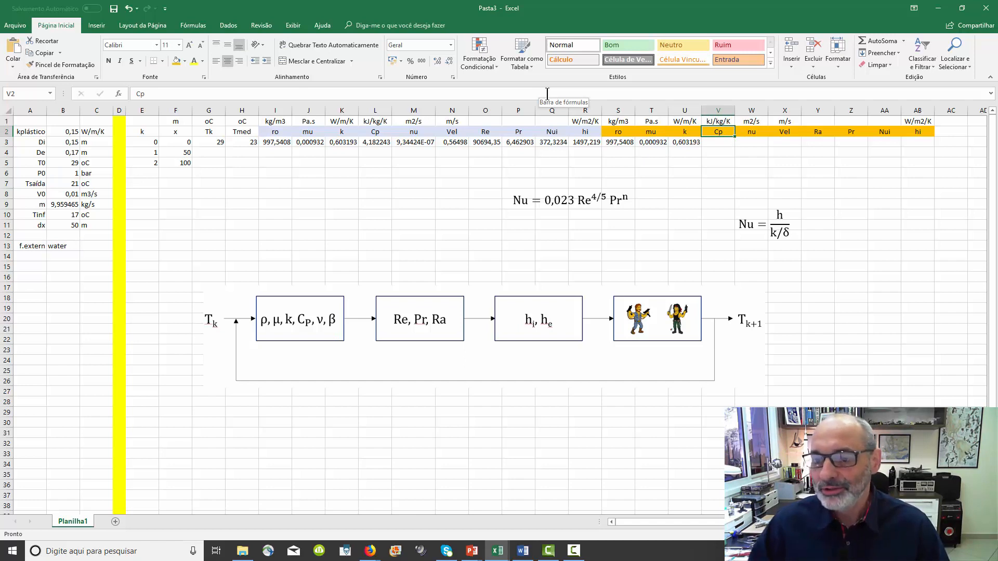
left_click(721, 146)
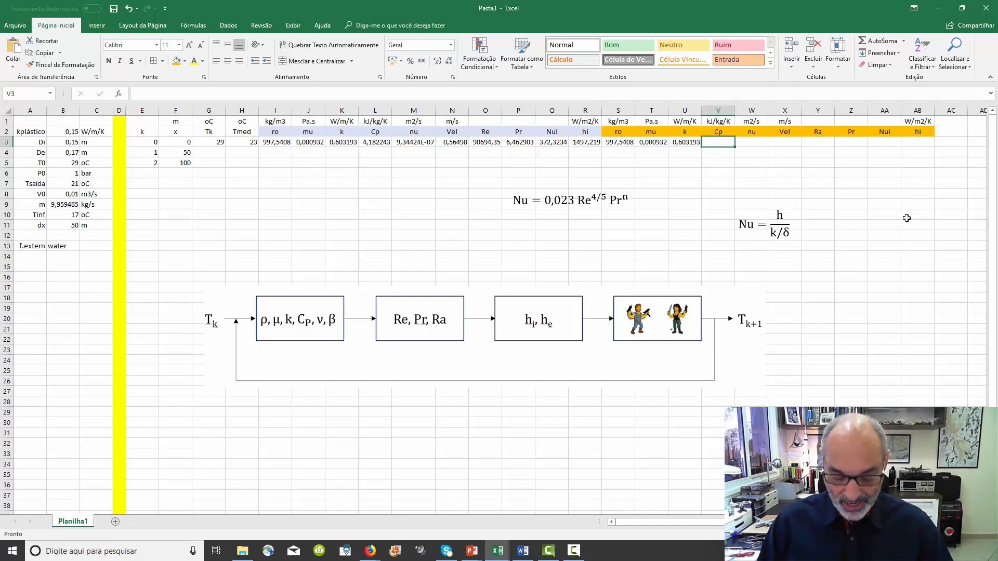
type("=ther")
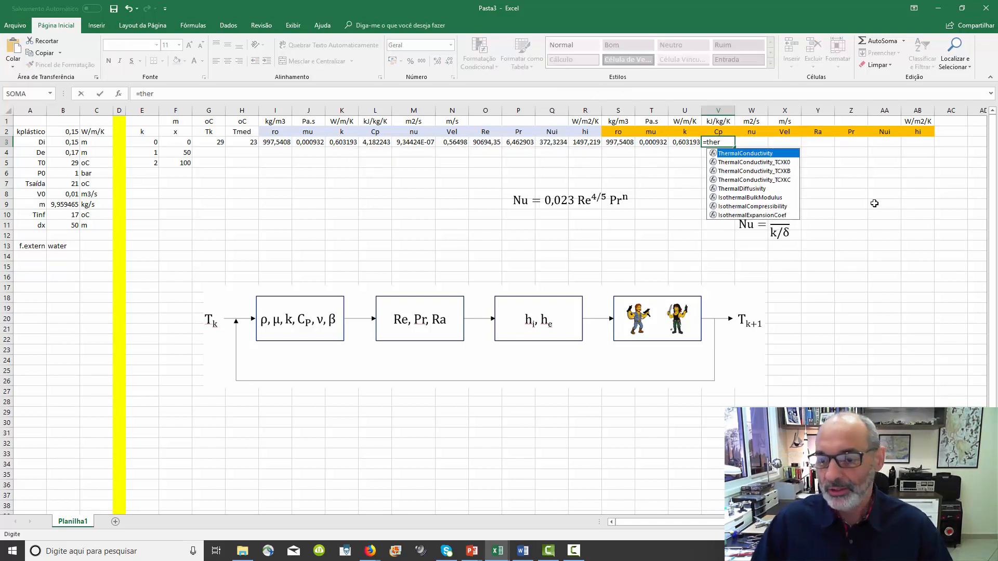
key("BackSpace")
key("BackSpace")
key("BackSpace")
key("BackSpace")
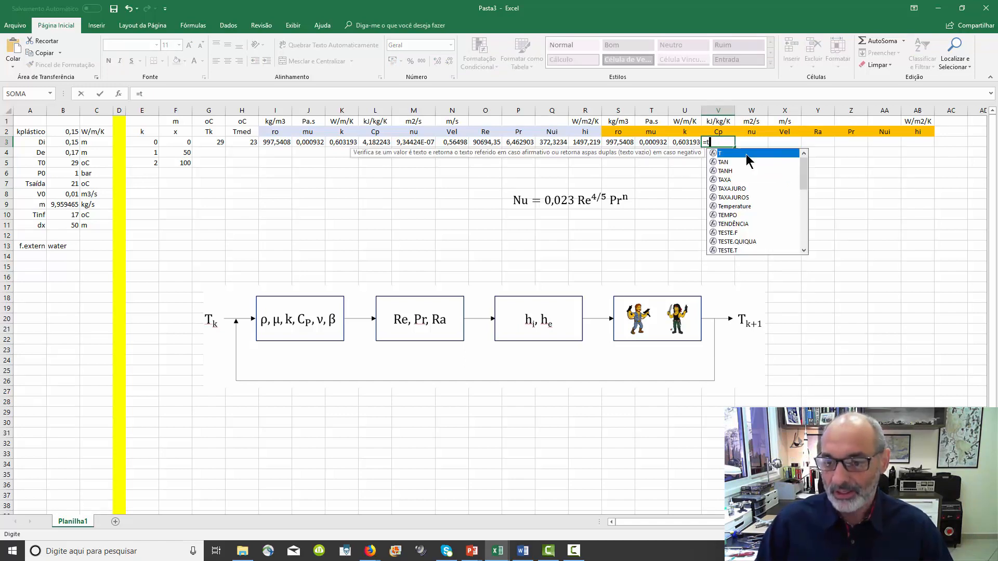
type("Cp")
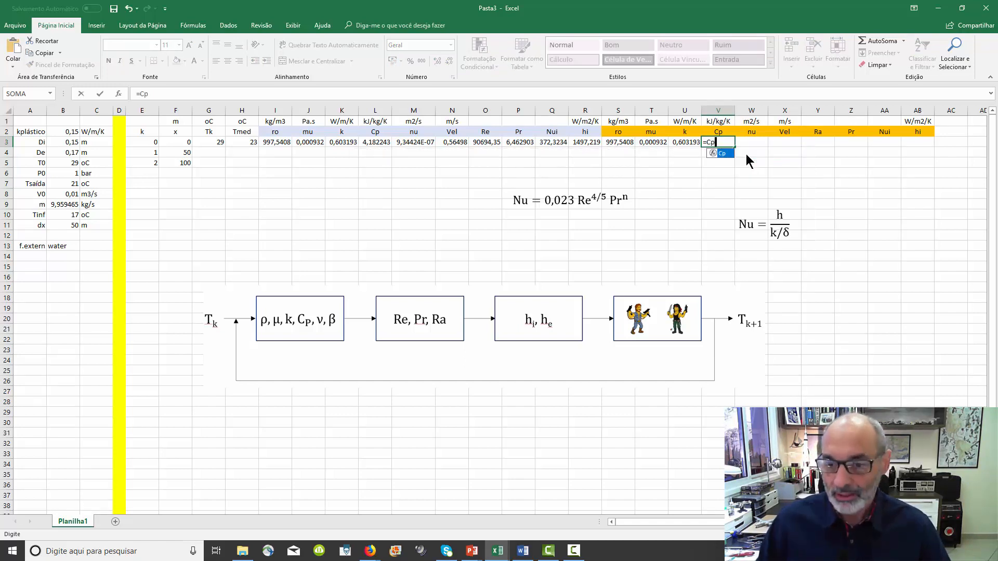
key("ctrl+v")
key("Return")
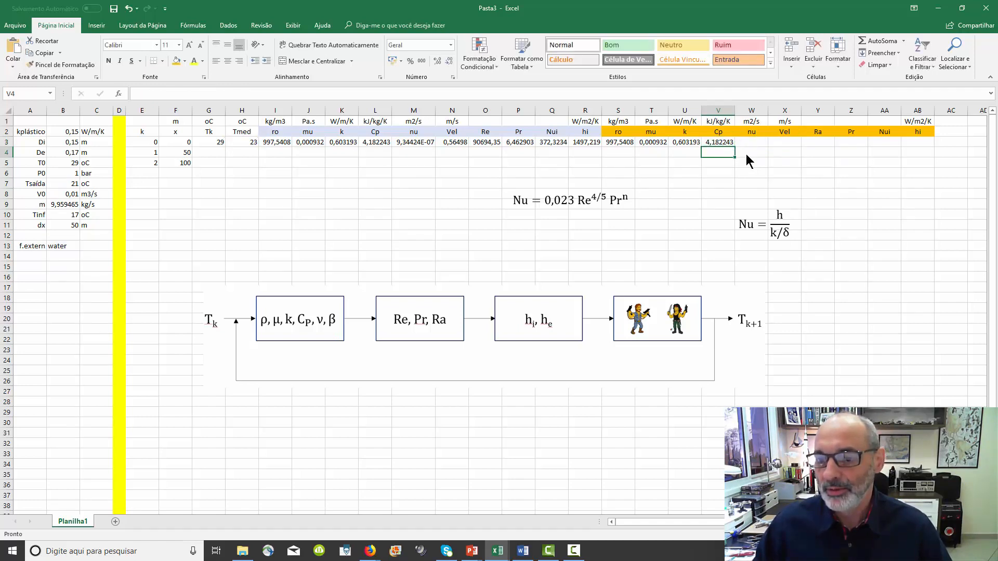
Calculate the external fluid kinematic viscosity in W3 with the formula =KinematicViscosity(fluid;"PT";"C";$B$6/10;H3).
key("Up")
key("Right")
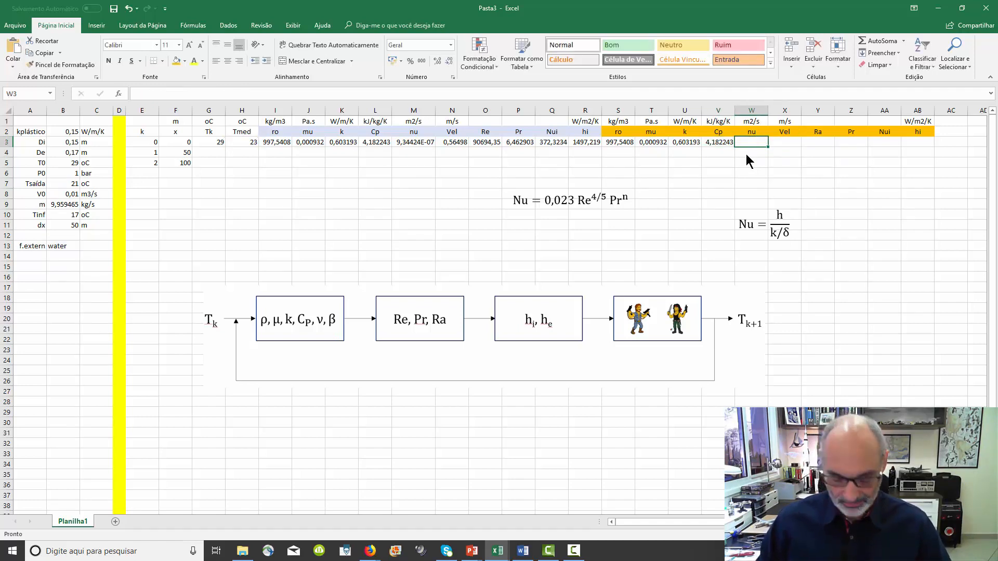
type("=vis")
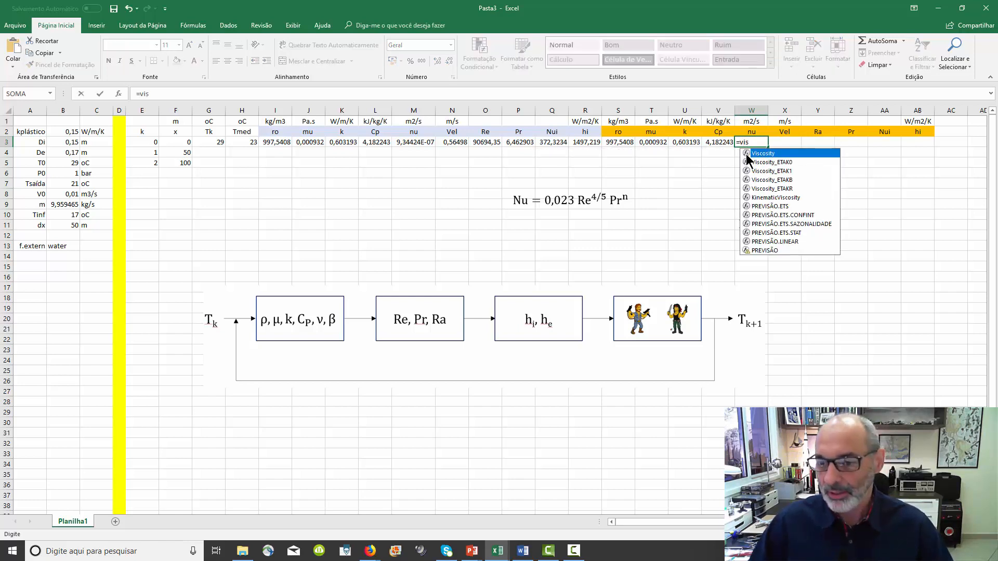
double_click(785, 199)
type("fluid;\"PT\";\"C\";$B$6/10;H3)")
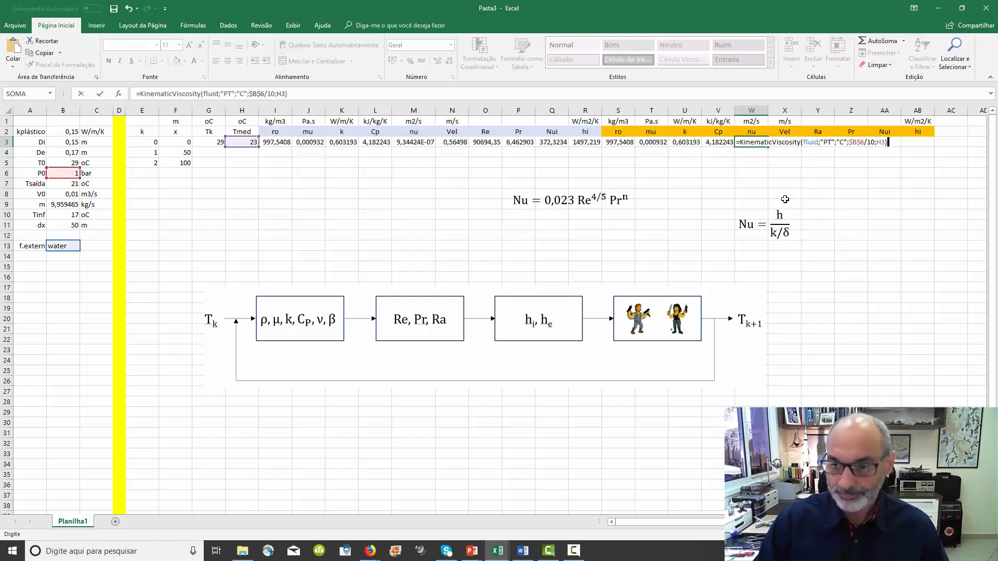
key("Return")
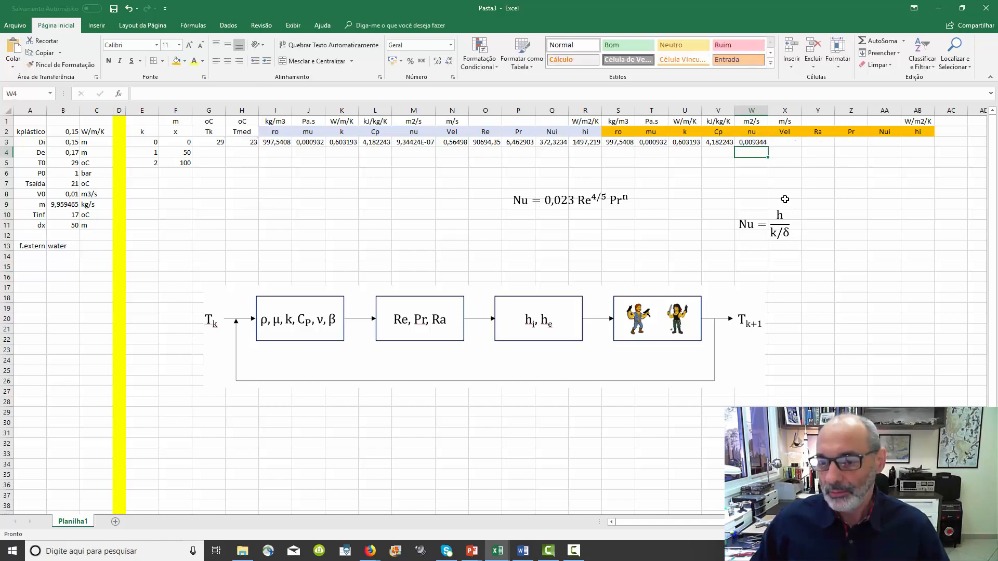
key("Up")
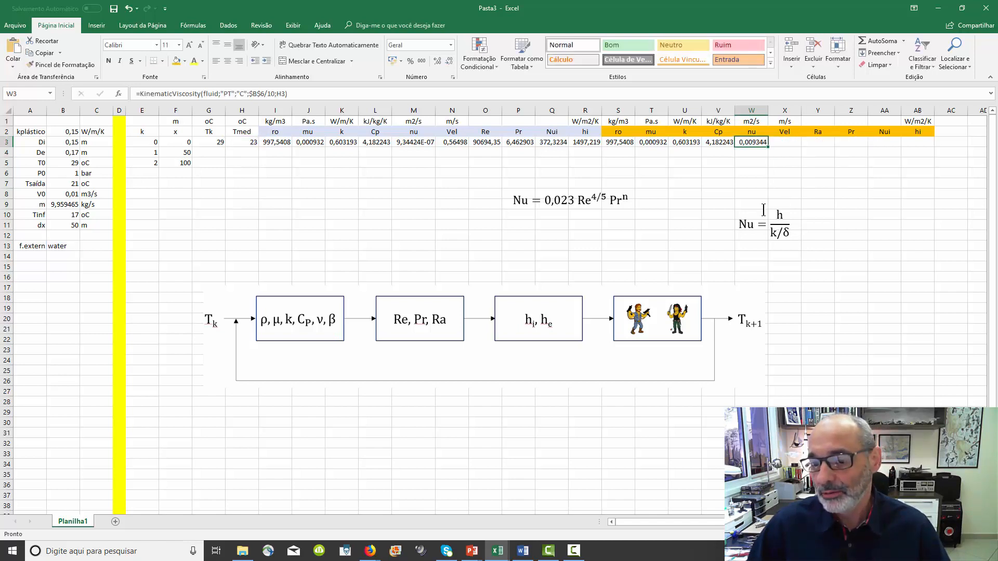
Move the Nu = h/(k/δ) equation directly beneath the Nu = 0,023 Re^4/5 Pr^n equation.
left_click(763, 210)
left_click_drag(749, 210, 699, 209)
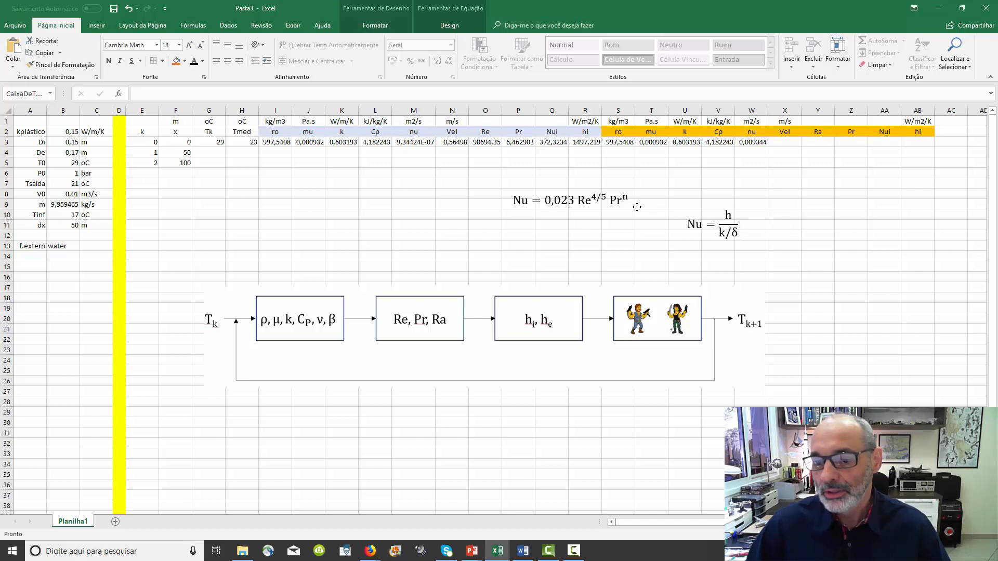
left_click_drag(636, 207, 554, 206)
Delete the external fluid's velocity column X, headed Vel.
left_click(786, 112)
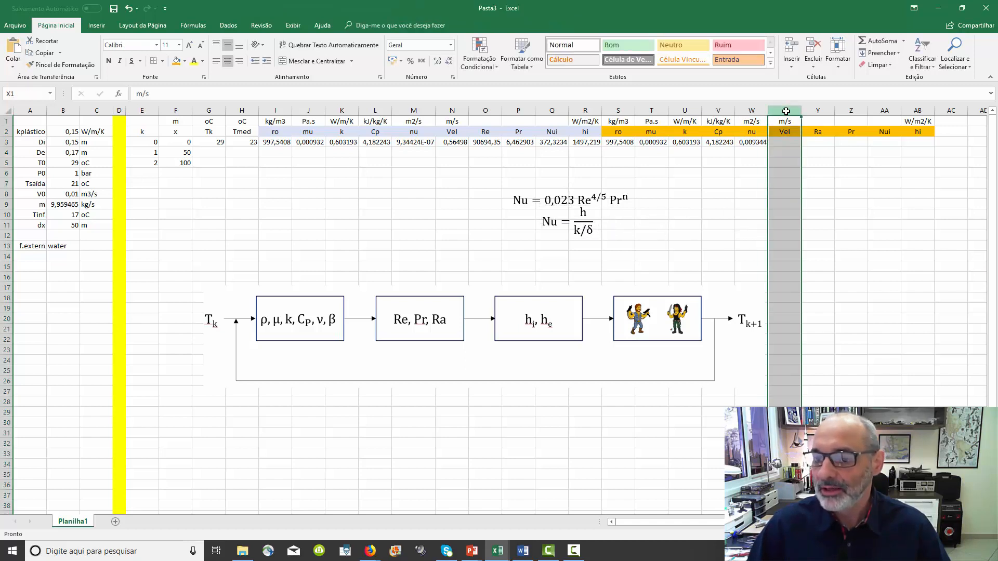
right_click(785, 111)
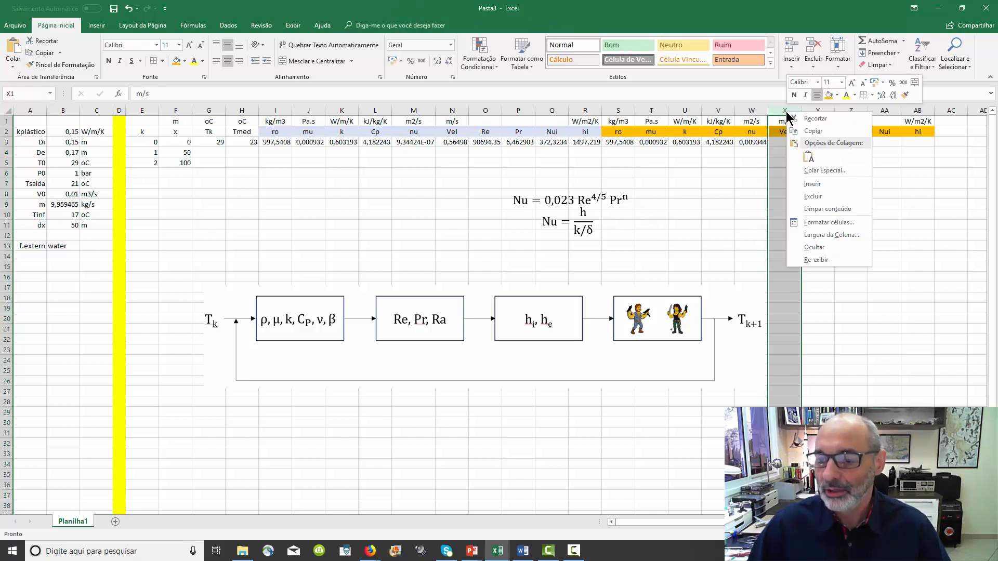
left_click(814, 197)
left_click(815, 198)
left_click(786, 141)
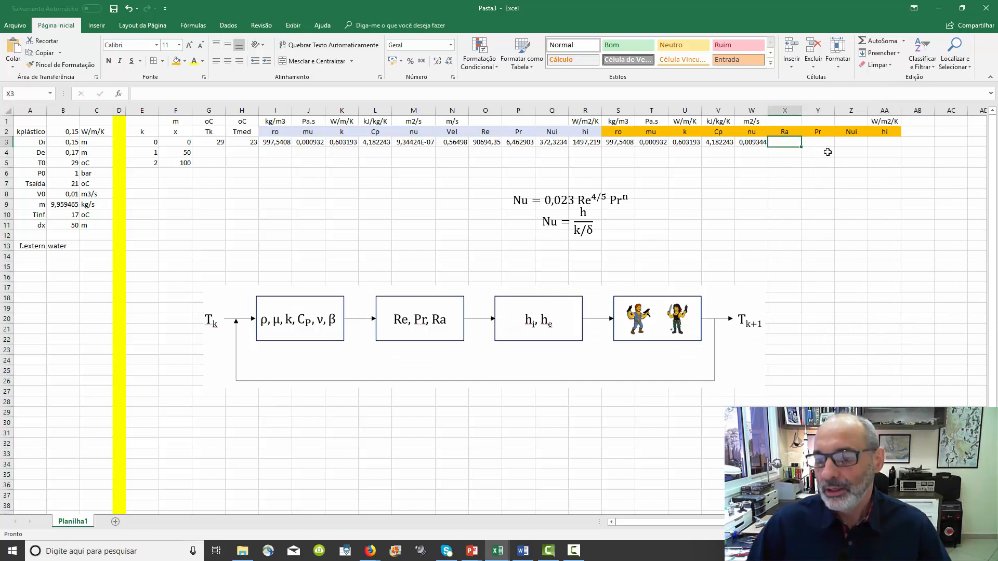
Swap the external fluid's Ra and Pr headings, entering Pr in X2 and Ra in Y2.
left_click(786, 133)
type("Pr")
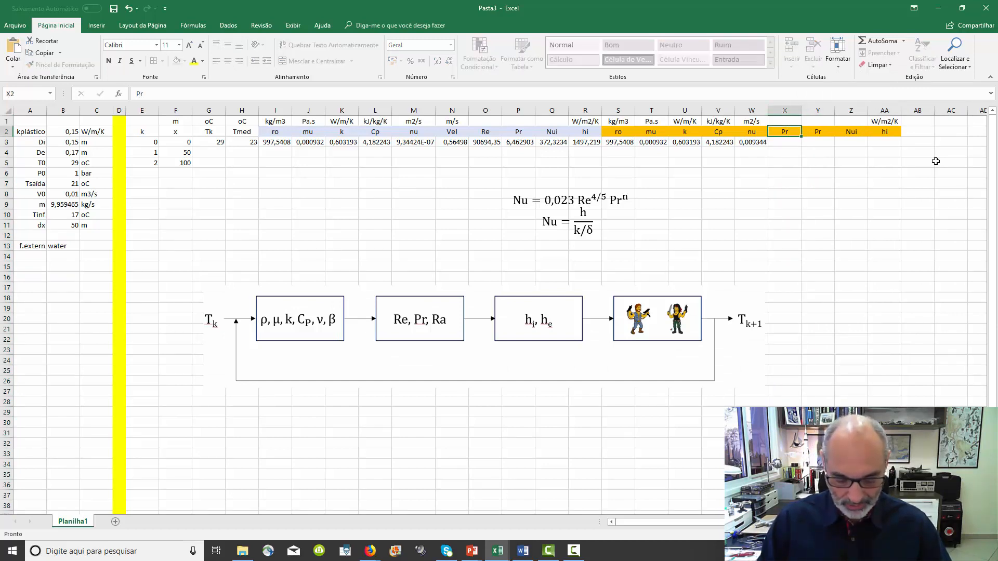
key("Tab")
type("Ra")
key("Return")
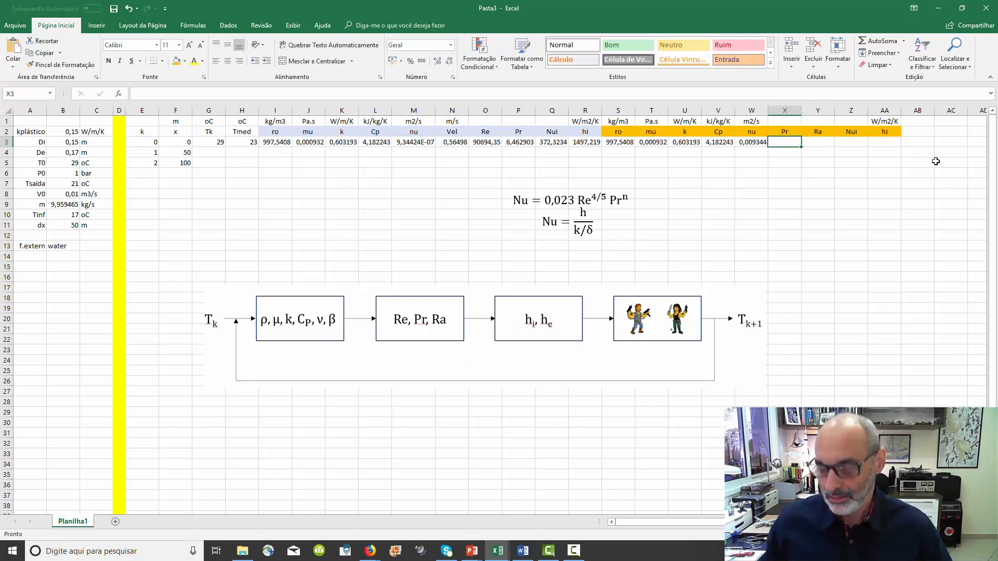
Calculate the external fluid Prandtl number in X3 with the formula =Prandtl(fluid;"PT";"C";$B$6/10;H3).
type("=")
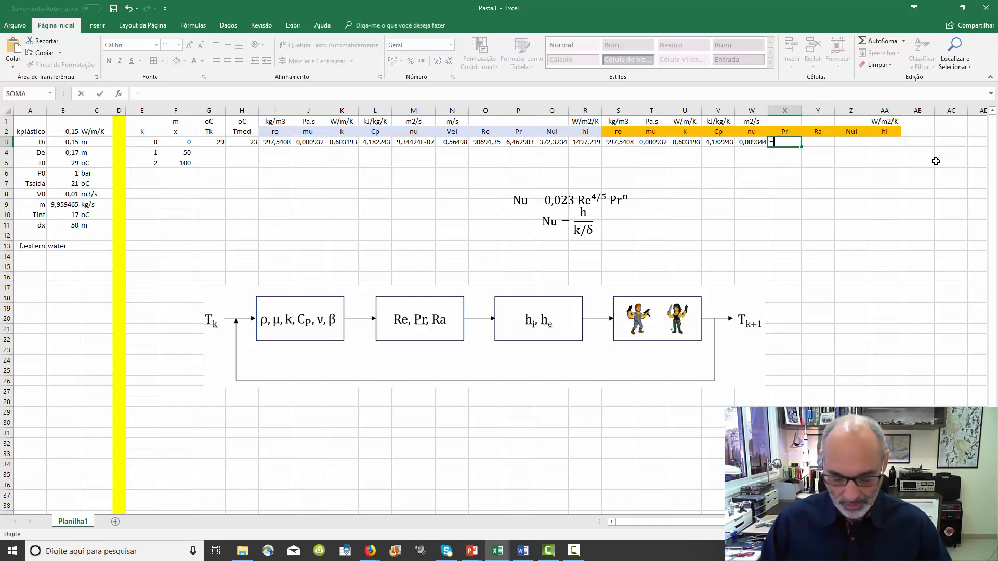
type("Prandt")
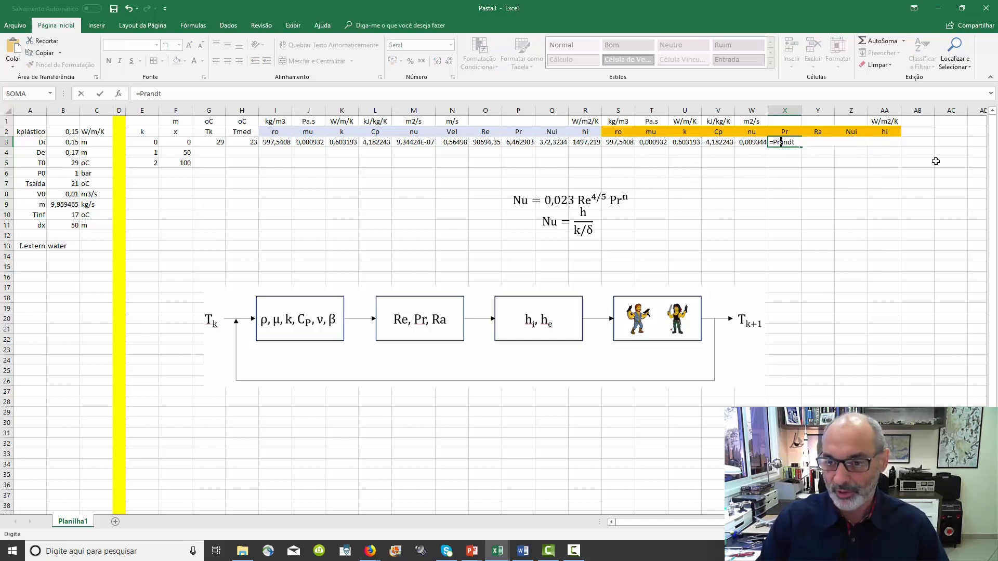
type("($B$13;\"PT\";\"C\";$B$6/10;H3)")
key("Return")
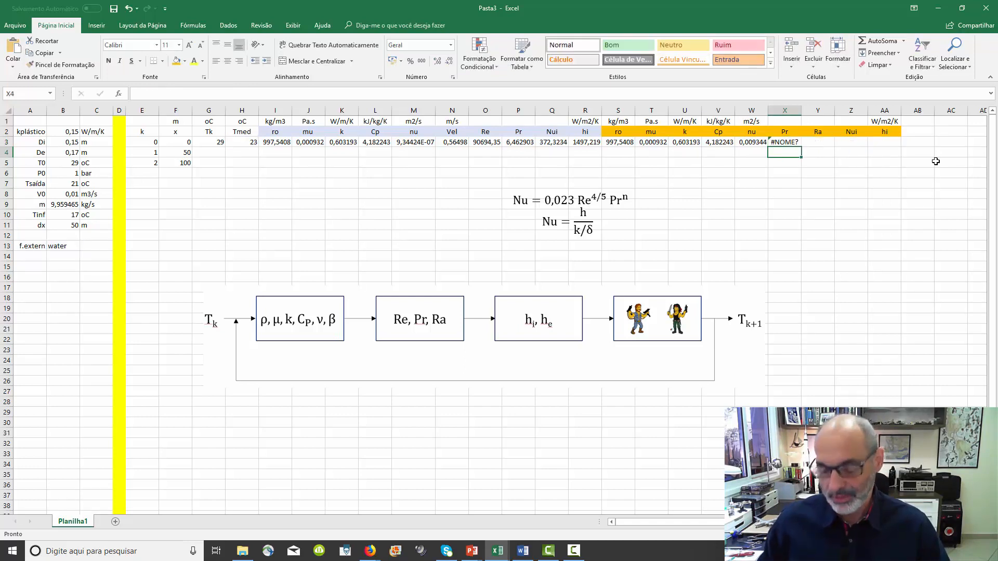
key("Up")
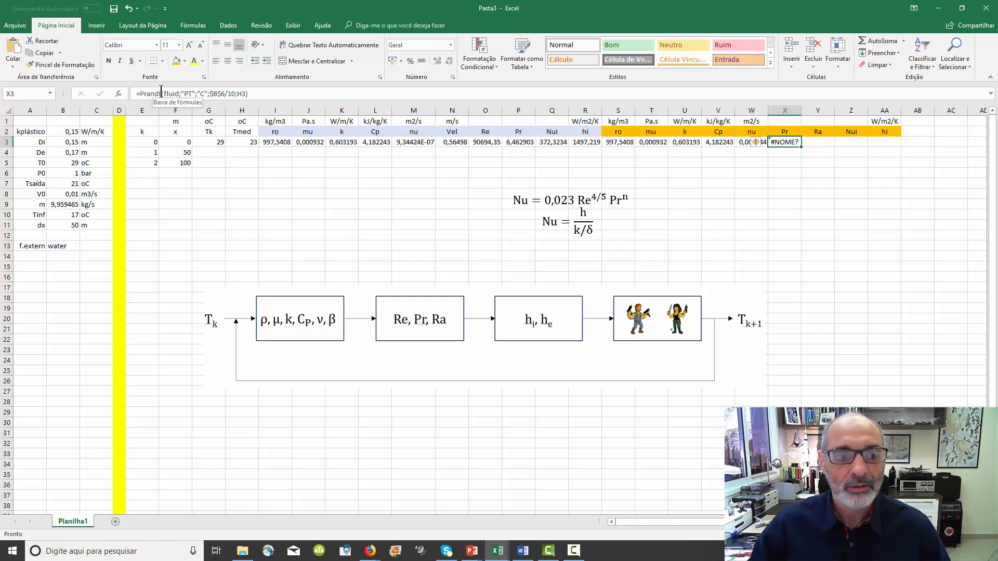
left_click(161, 93)
type("l")
key("Return")
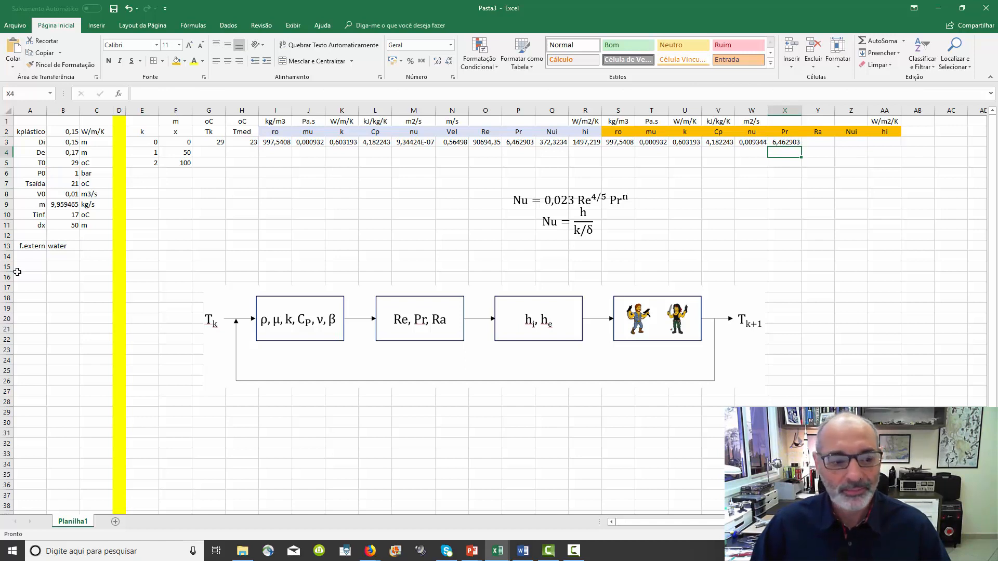
Test the external fluid formulas by entering air as the fluid in B13, and undo that change.
left_click(65, 246)
type("a")
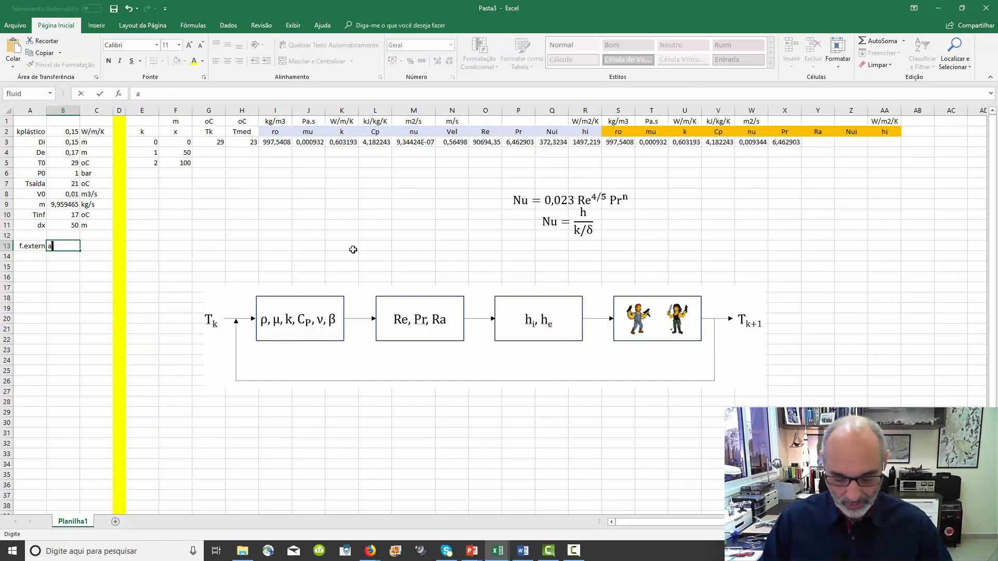
type("ir")
key("Return")
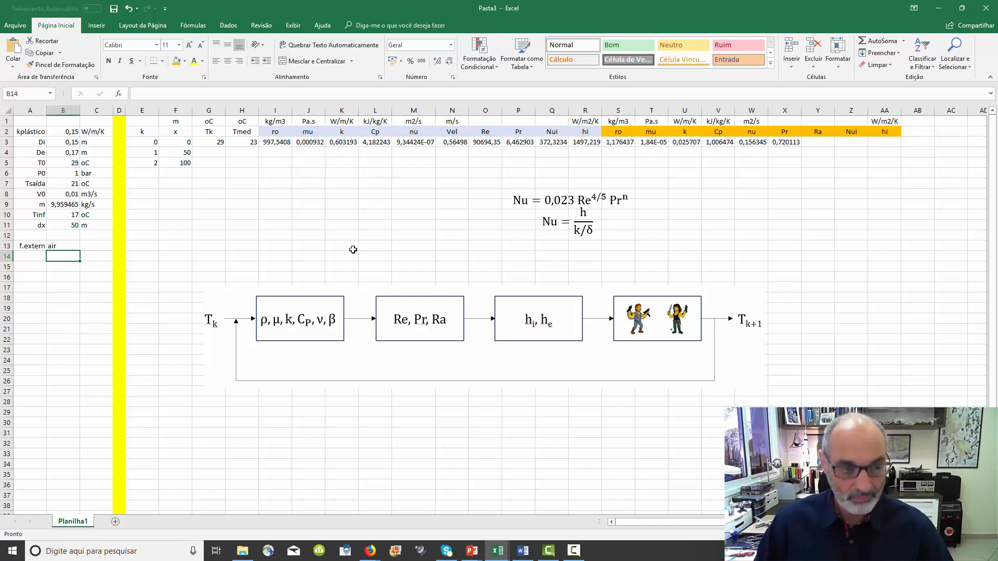
key("ctrl+z")
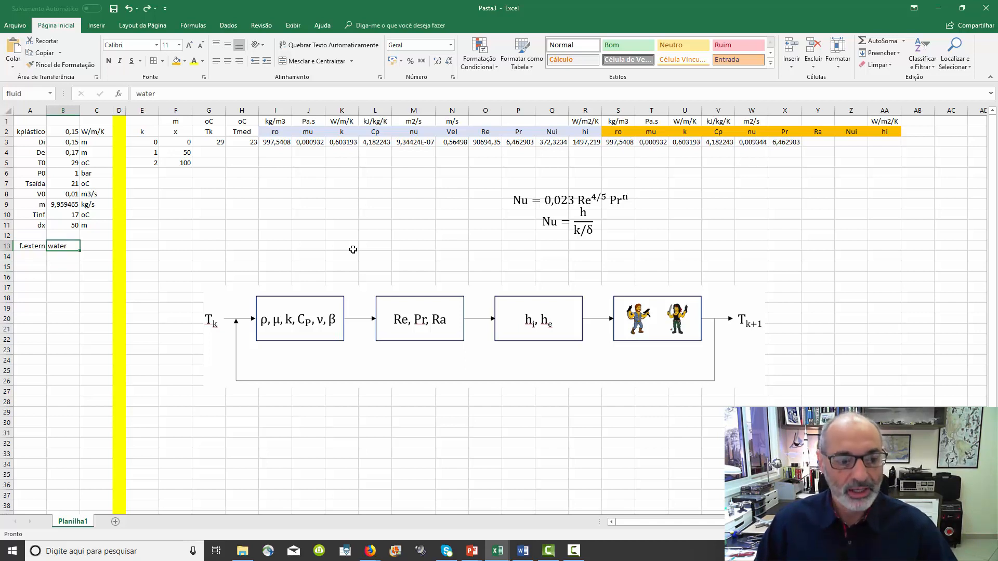
Copy the Ra = Gr·Pr equation from the PowerPoint correlations slide into the Excel sheet and place it beneath the external fluid columns.
left_click(825, 145)
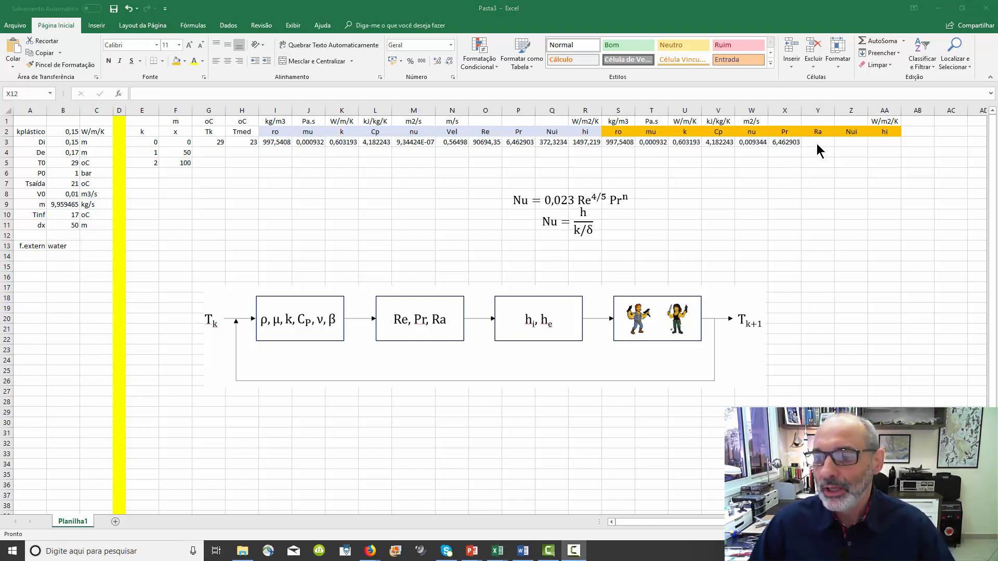
key("alt+Tab")
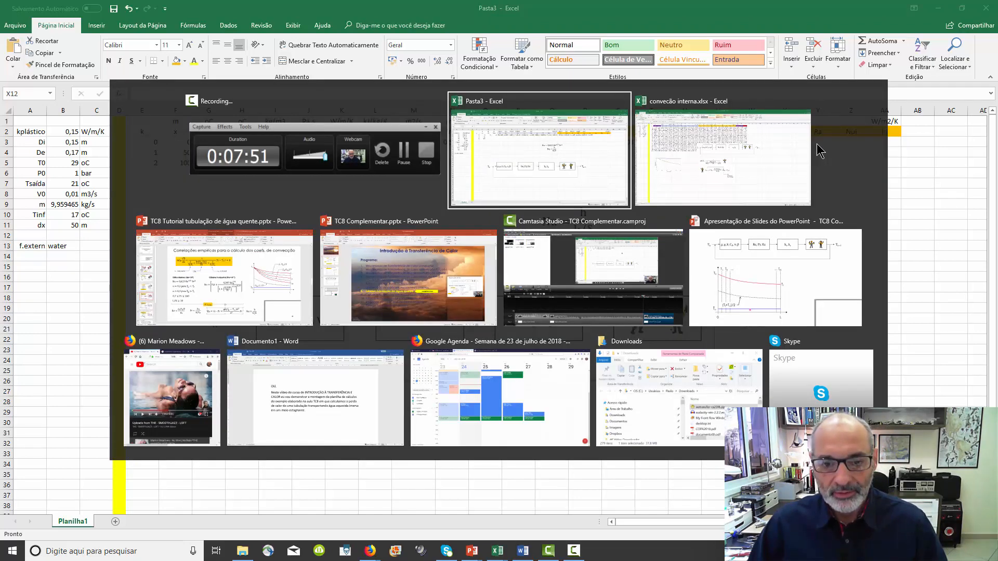
key("alt+Tab")
key("alt+Tab")
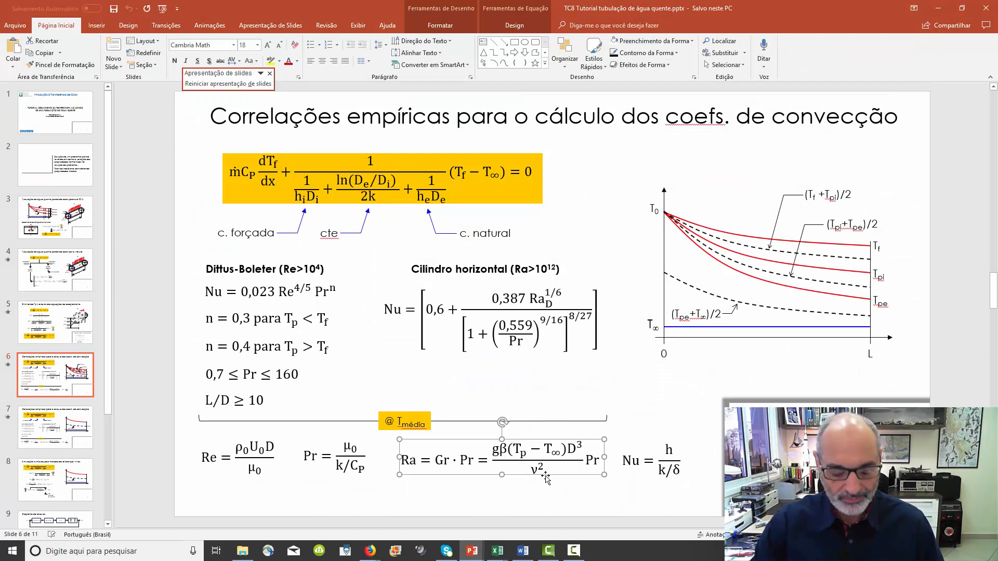
key("alt+Tab")
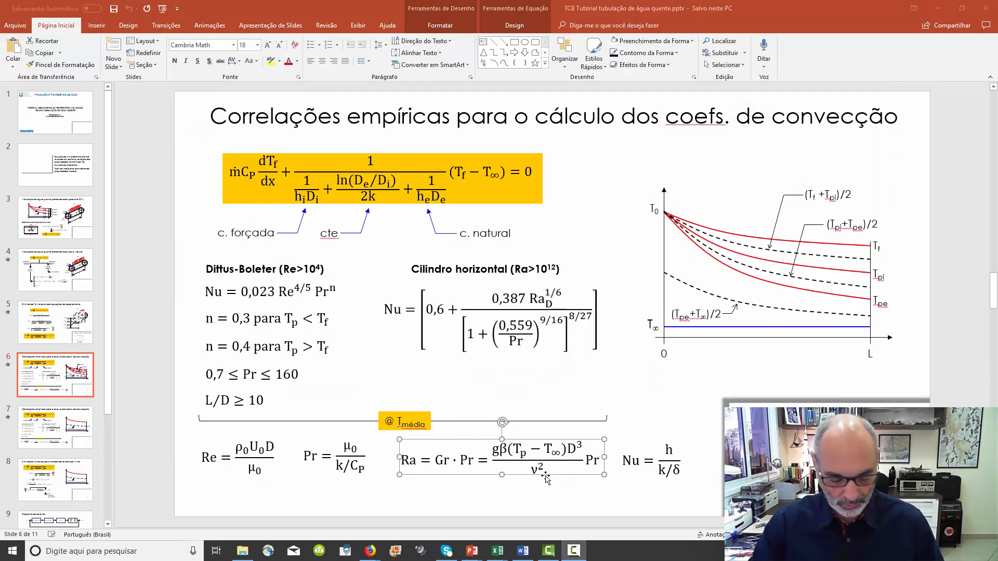
key("alt+Tab")
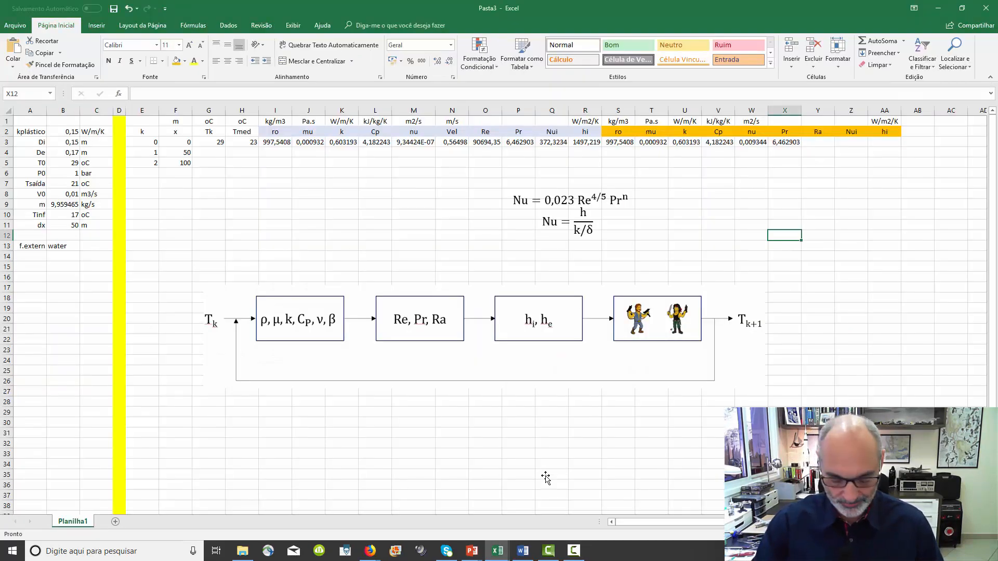
key("ctrl+v")
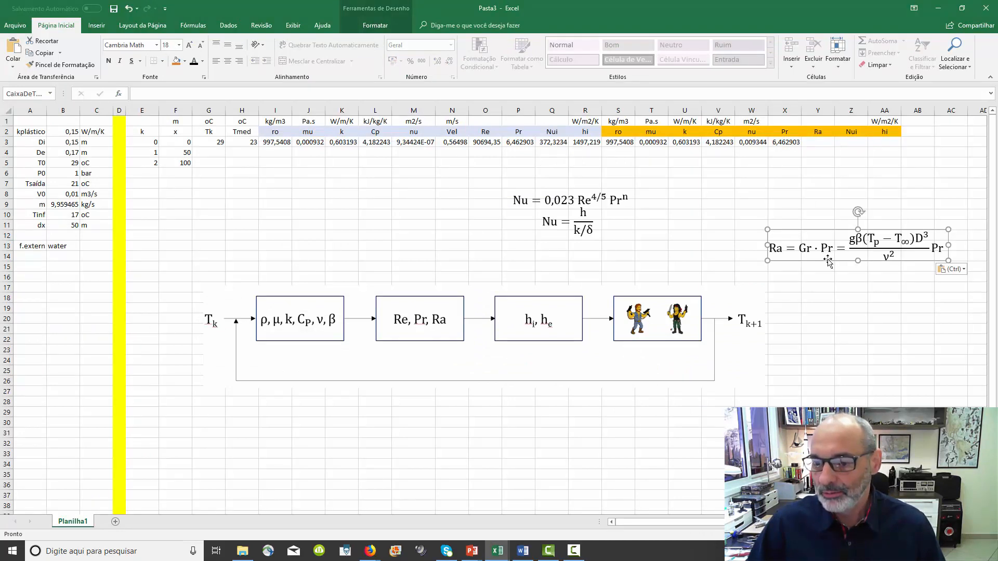
left_click_drag(826, 264, 738, 242)
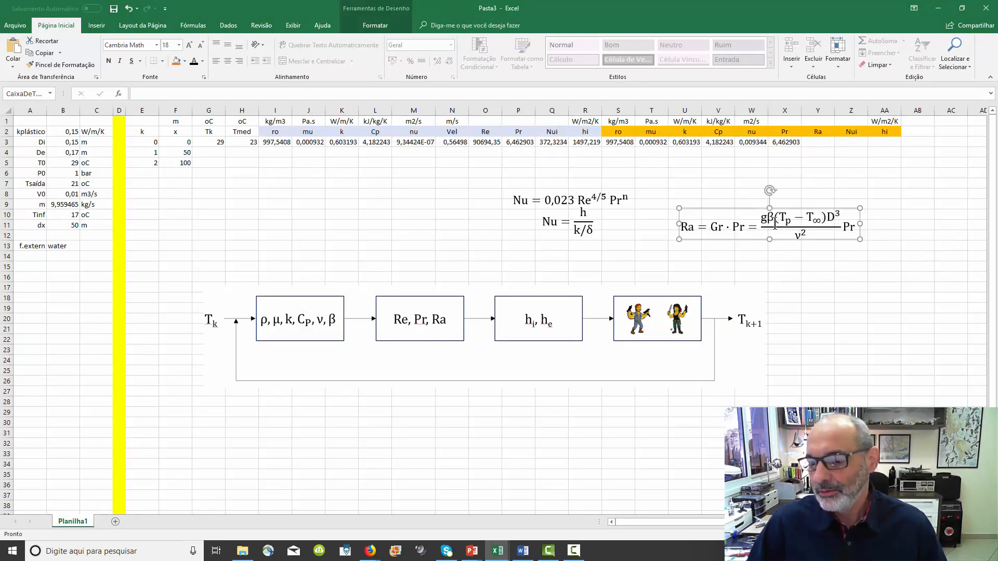
left_click(815, 183)
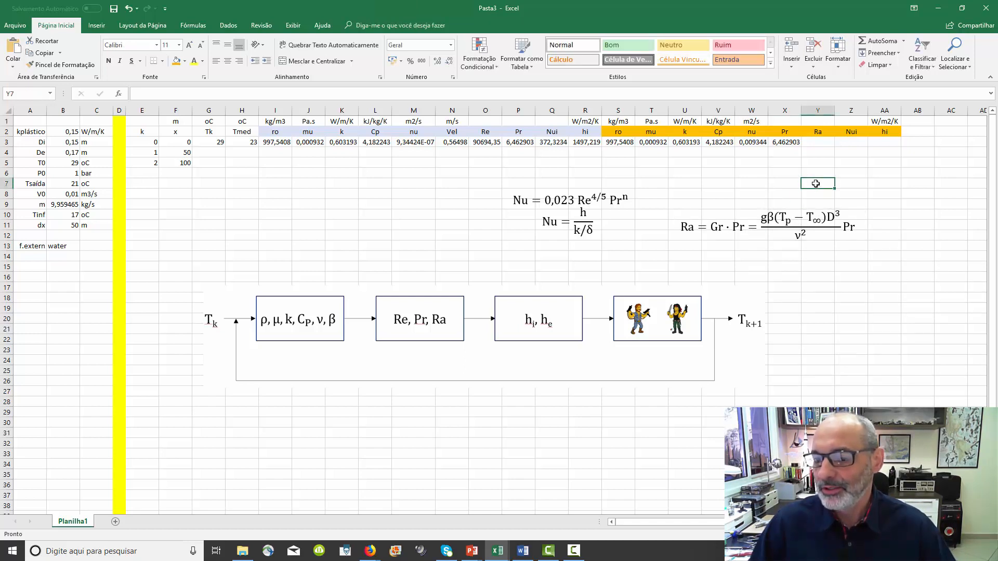
Insert a new column Y before the external fluid's Ra column and head it beta in Y2.
left_click(823, 111)
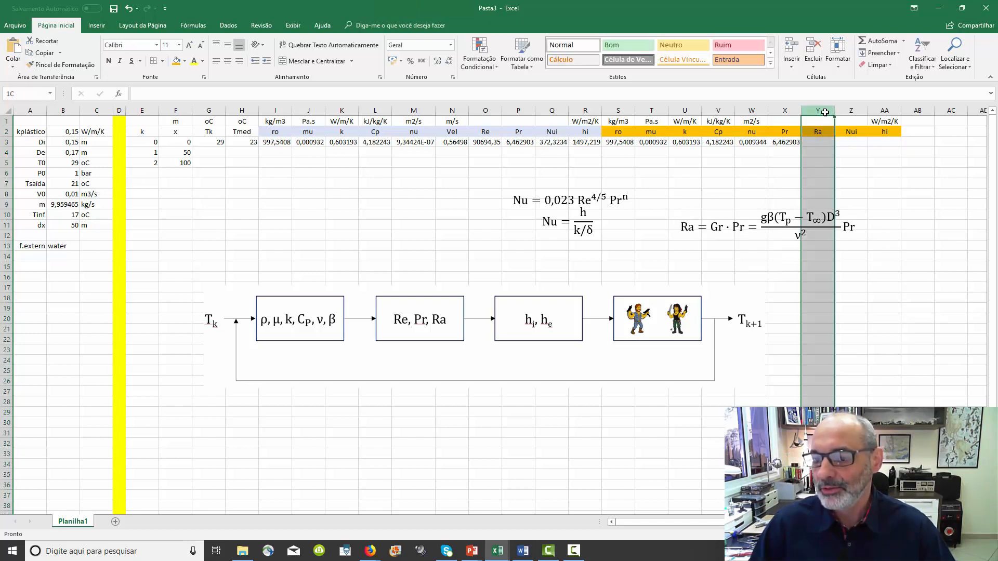
right_click(825, 111)
left_click(852, 185)
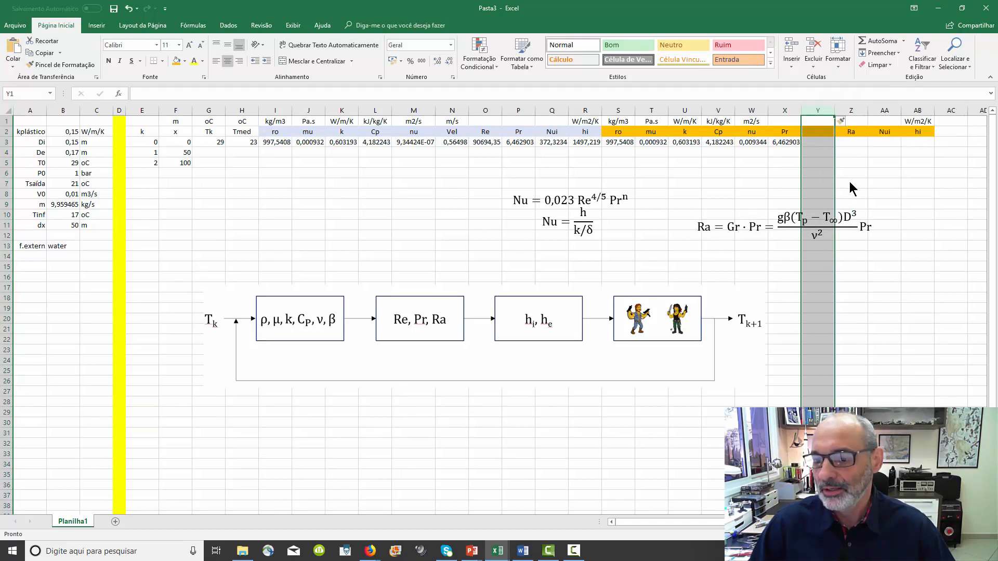
left_click(818, 132)
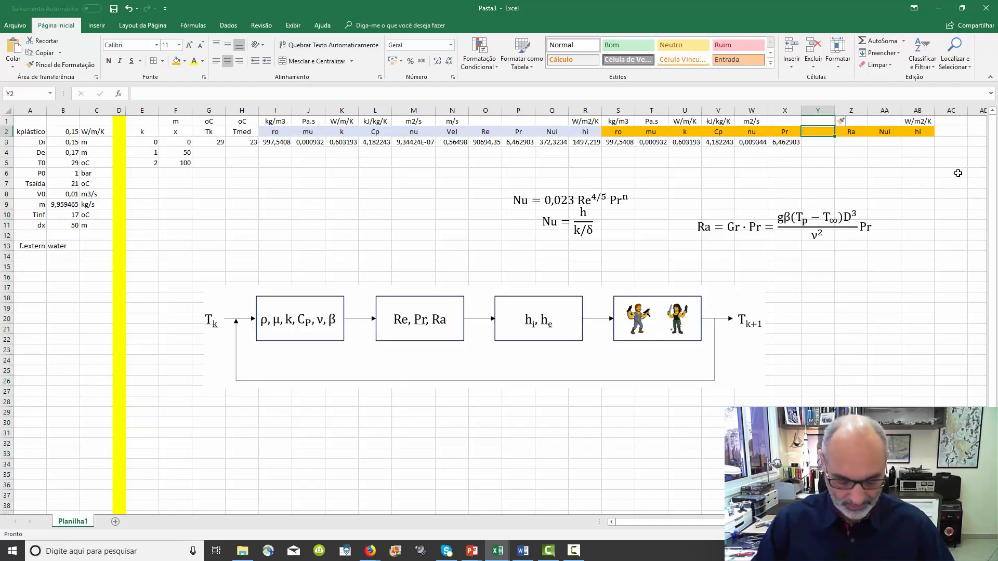
type("beta")
key("Return")
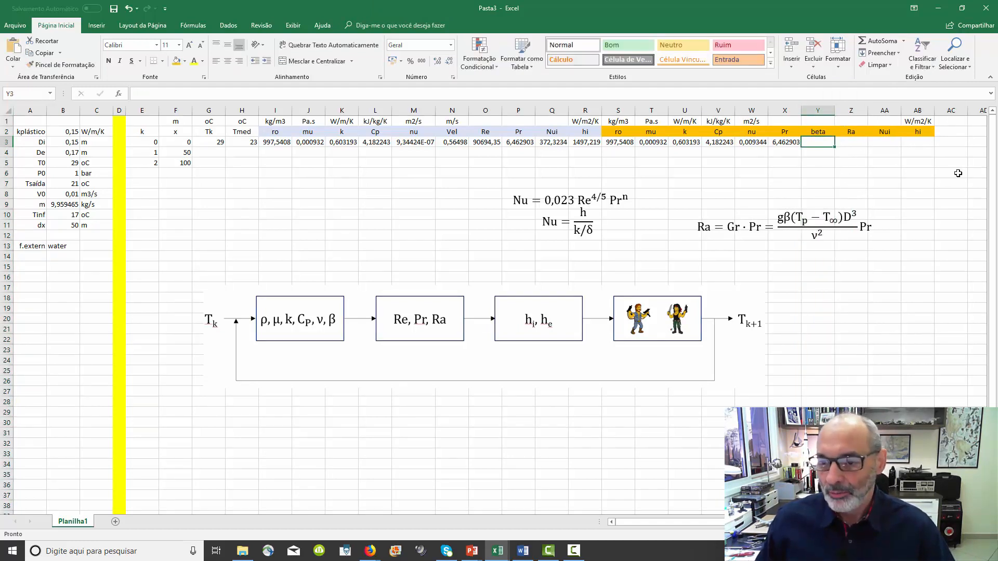
Select the argument list (fluid;"PT";"C";$B$6/10;H3) within the kinematic viscosity formula in W3.
key("Left")
key("Left")
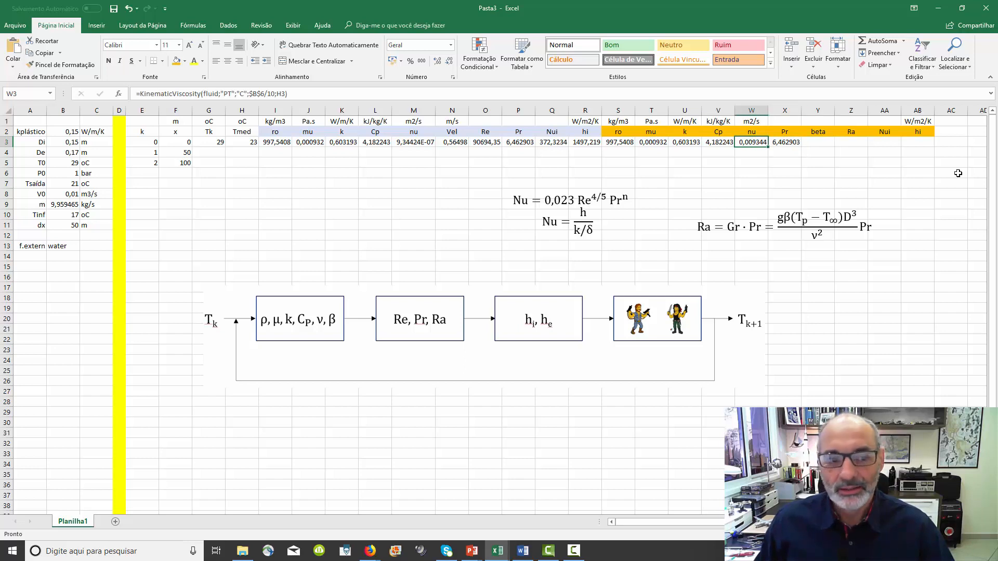
left_click(283, 91)
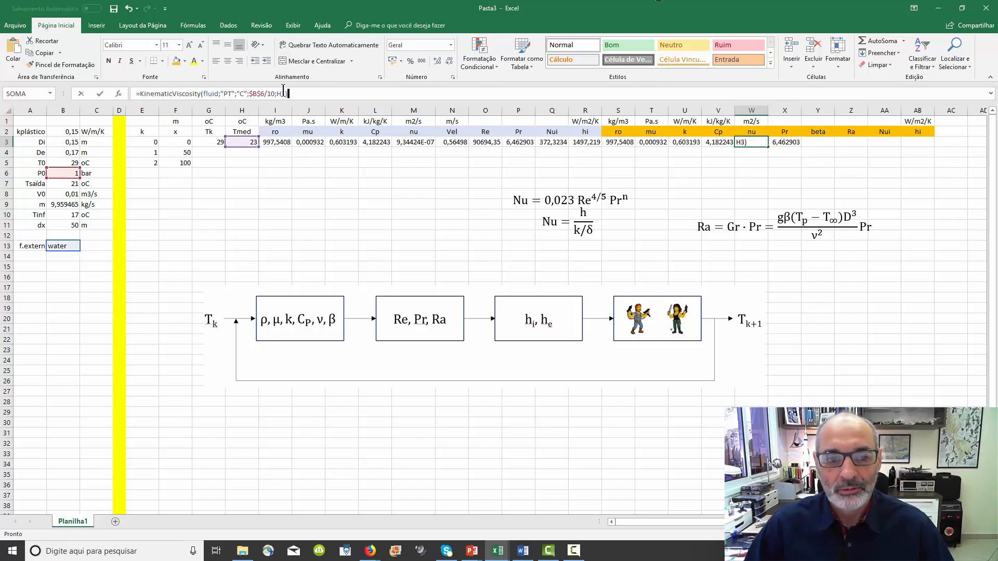
left_click_drag(287, 93, 201, 95)
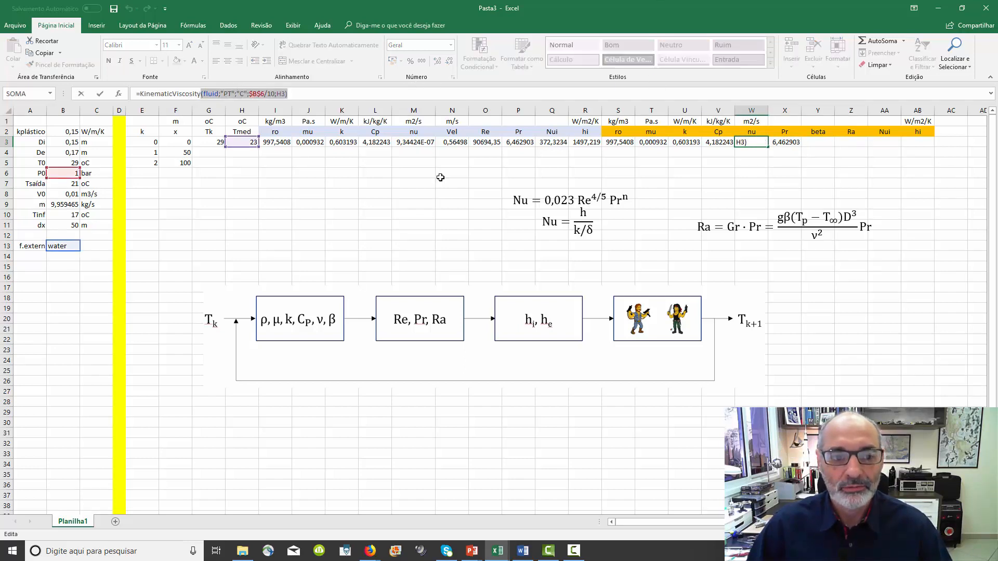
Enter a VolumeExpansivity formula in Y3 under beta, reusing the arguments (fluid;"PT";"C";$B$6/10;H3) copied from the nu formula in W3.
key("ctrl+c")
key("Escape")
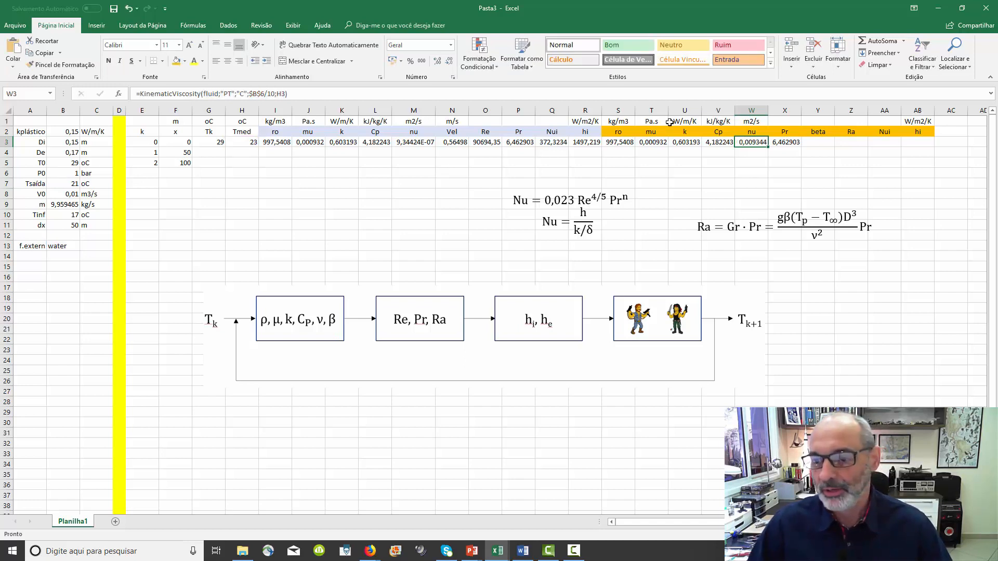
left_click(823, 143)
type("=volu")
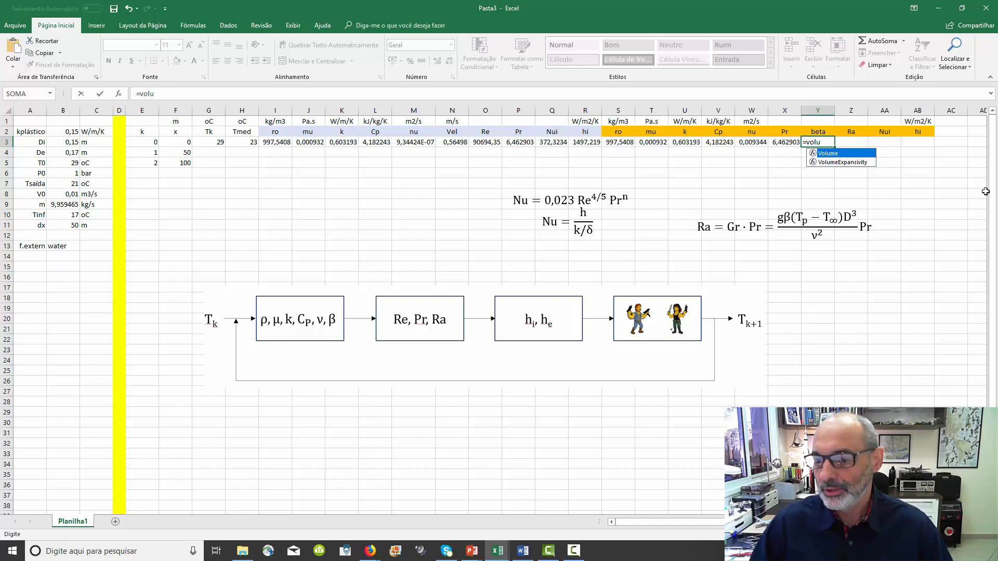
double_click(846, 162)
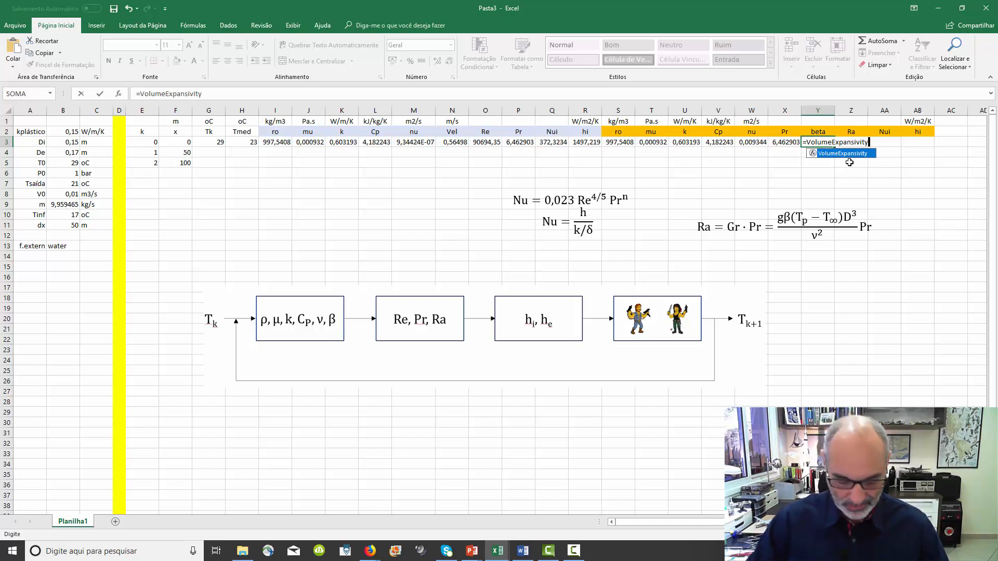
key("ctrl+v")
key("Return")
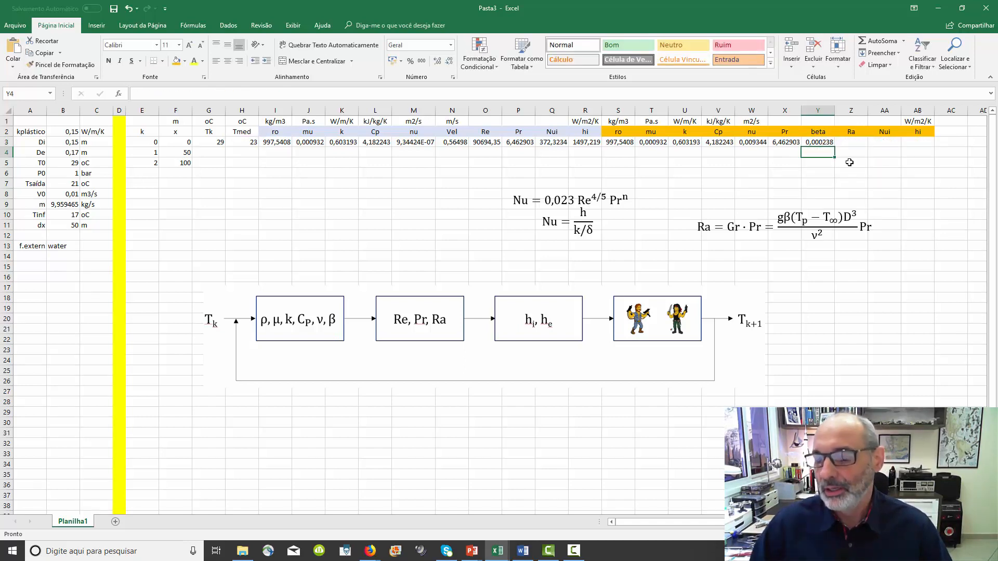
Enter the unit 1/K above the beta heading in Y1.
left_click(817, 120)
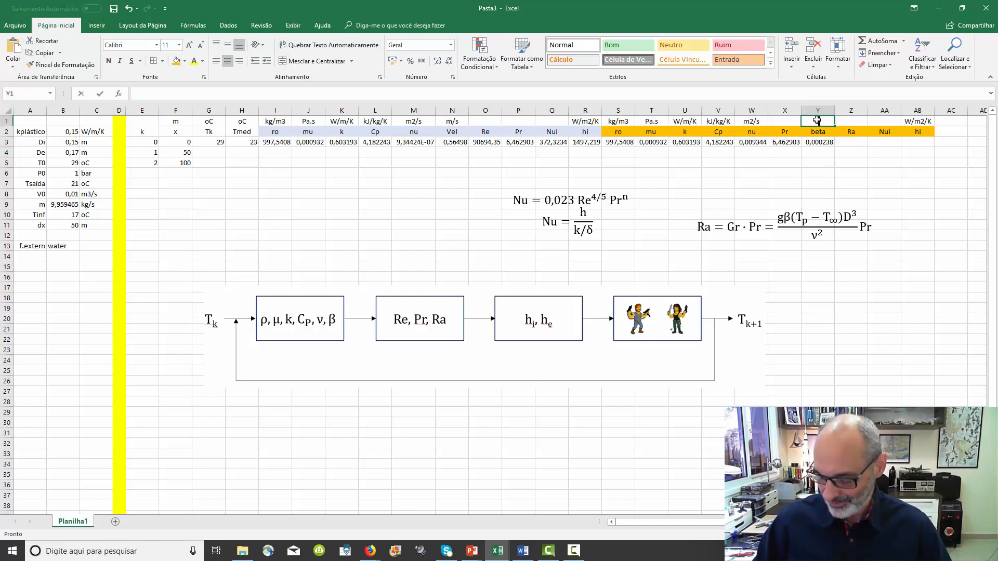
type("1/K")
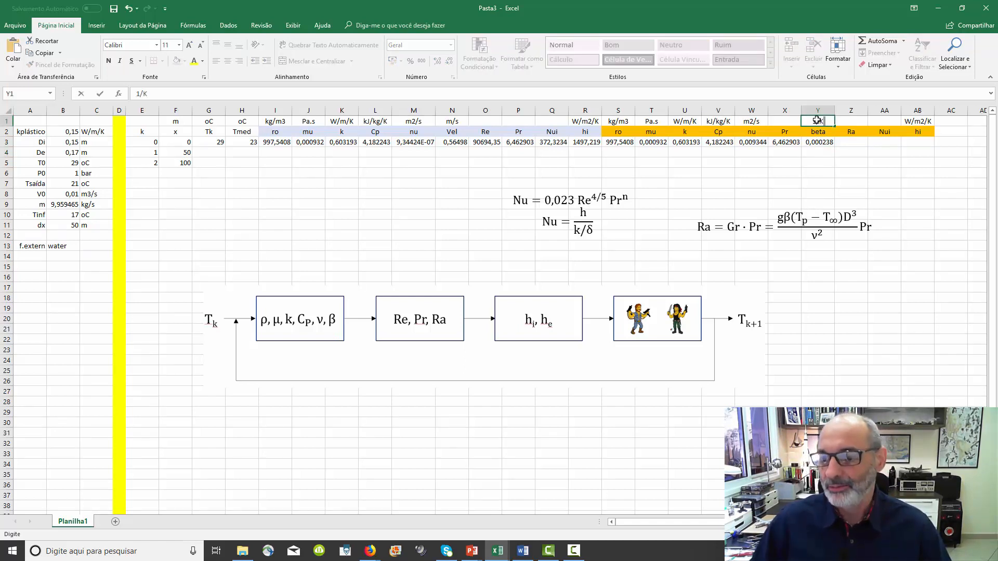
key("Return")
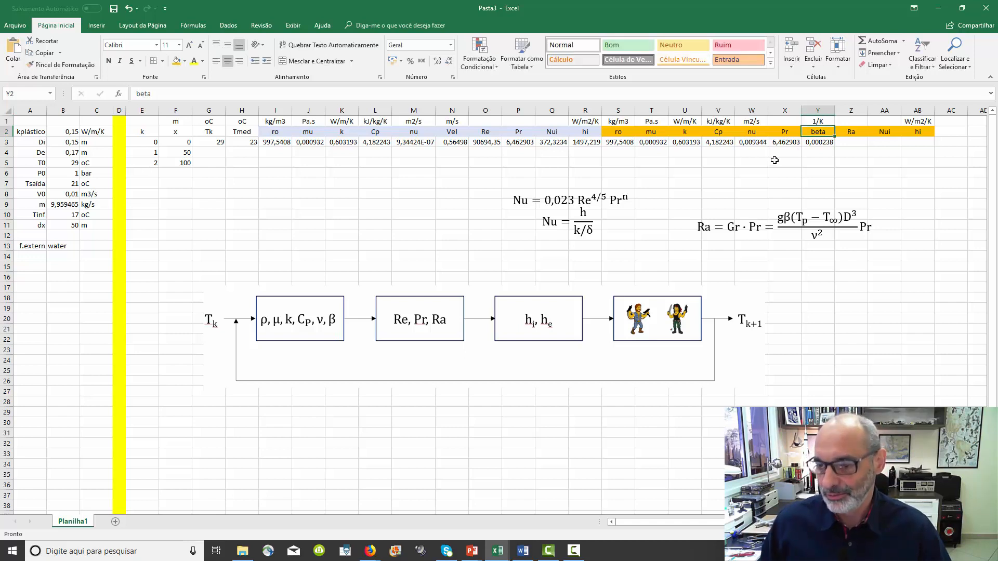
Begin the Ra formula in Z3 with =9,8*Y3*(H3-$B$10), keeping the Tinf reference absolute.
key("Down")
key("Right")
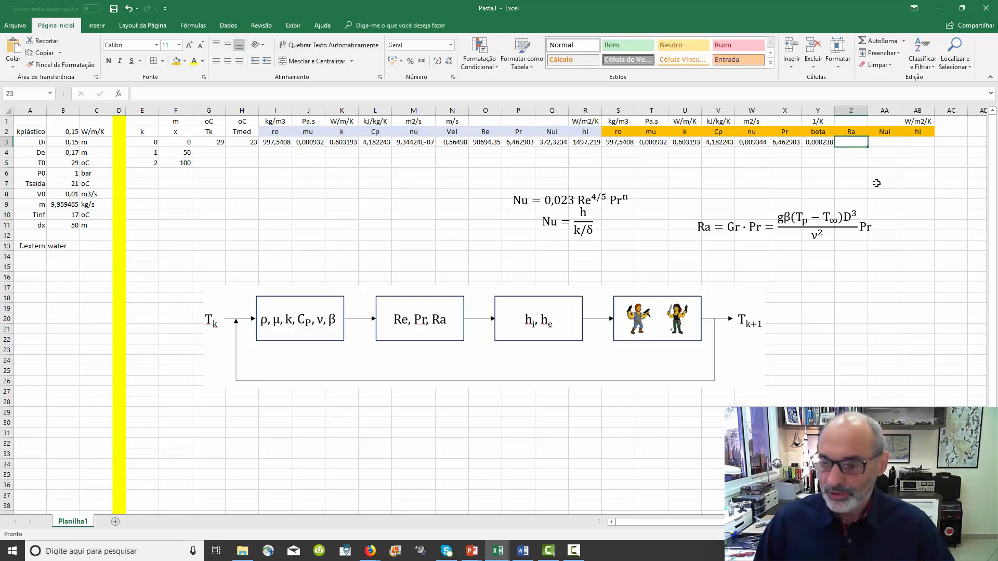
type("=")
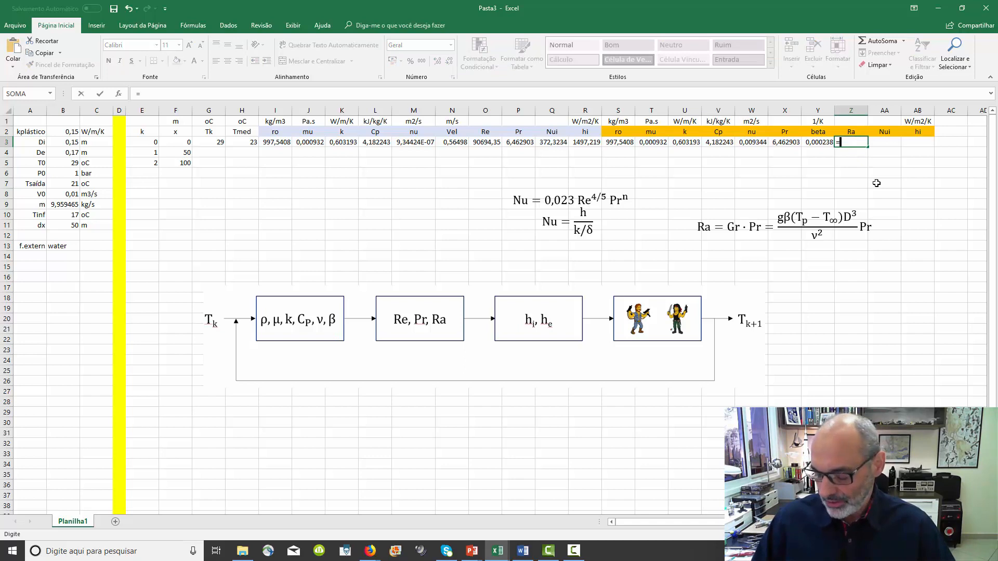
type("9,8")
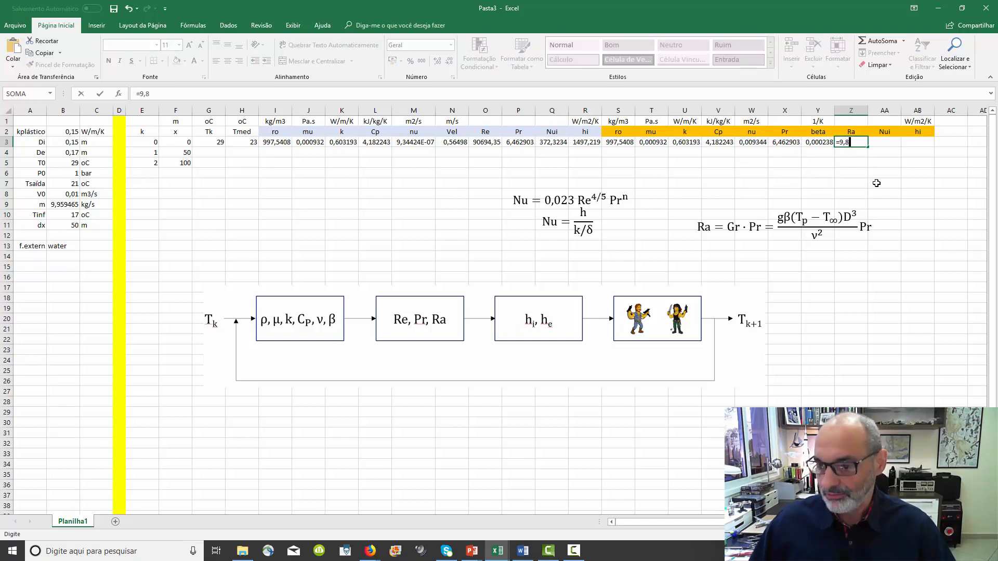
type("*")
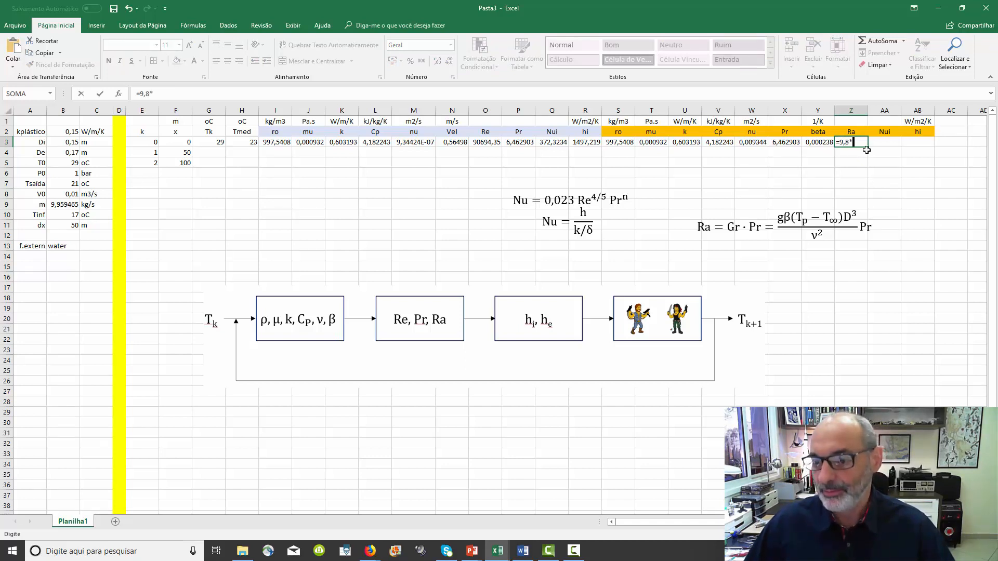
left_click(814, 144)
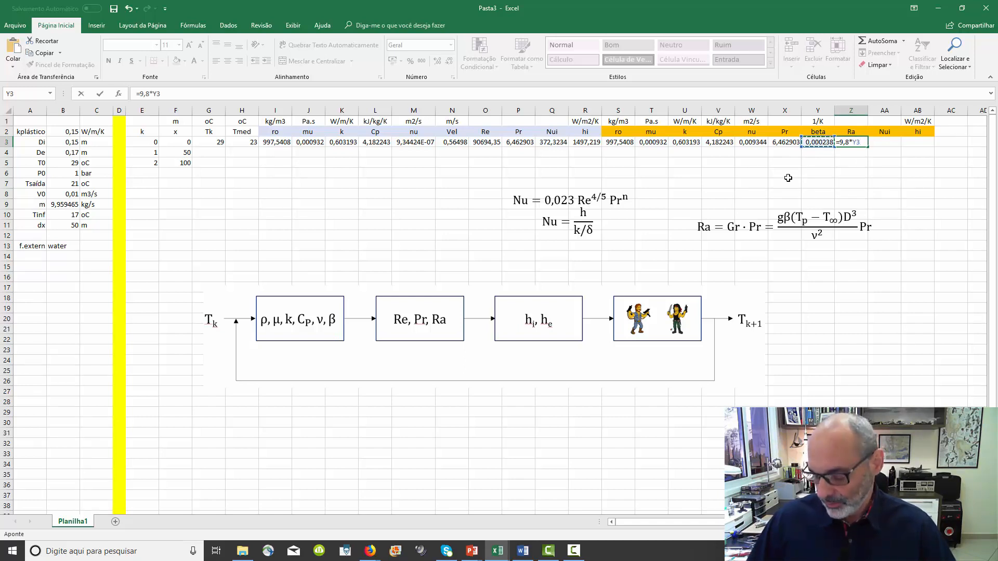
type("*(")
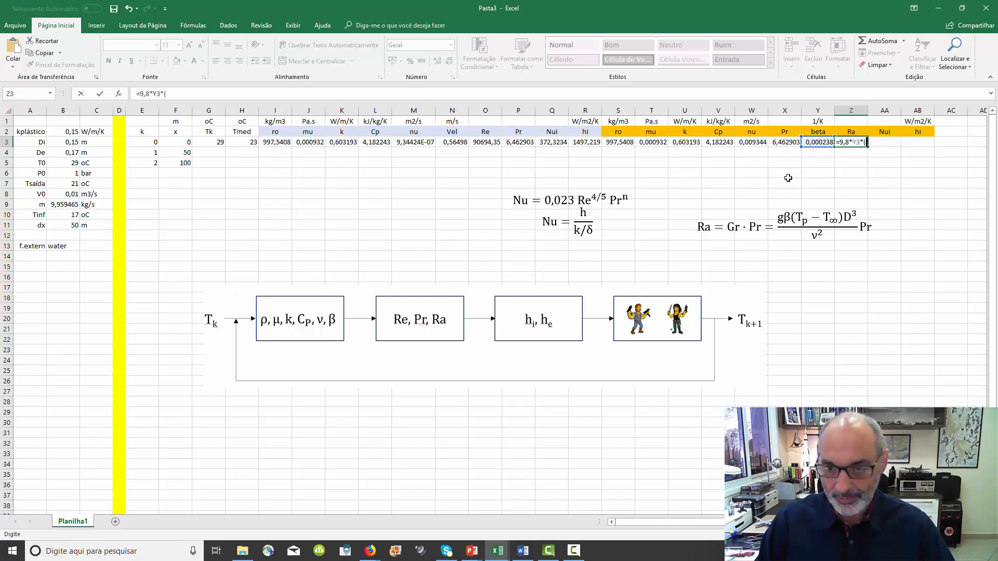
left_click(251, 142)
type("-")
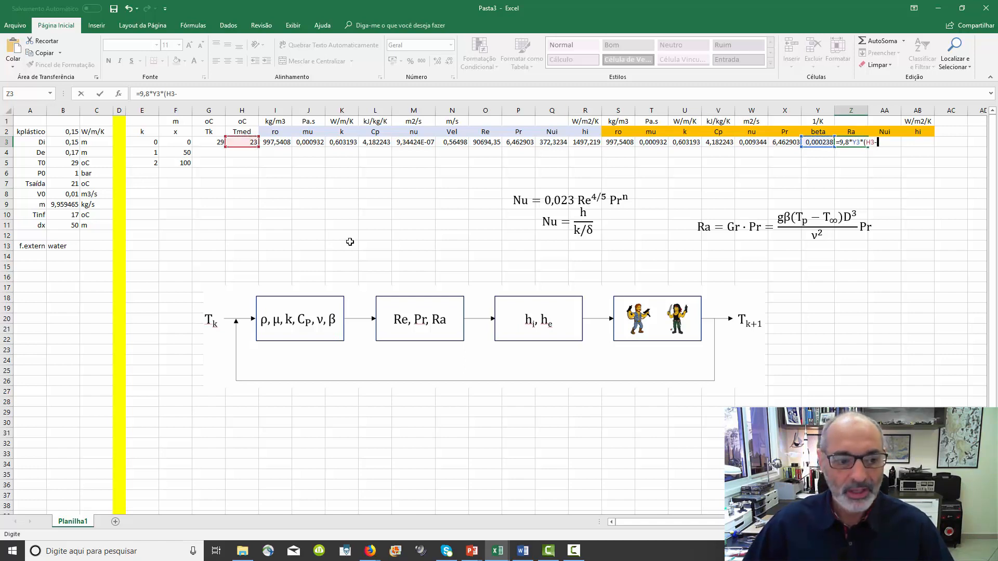
left_click(69, 216)
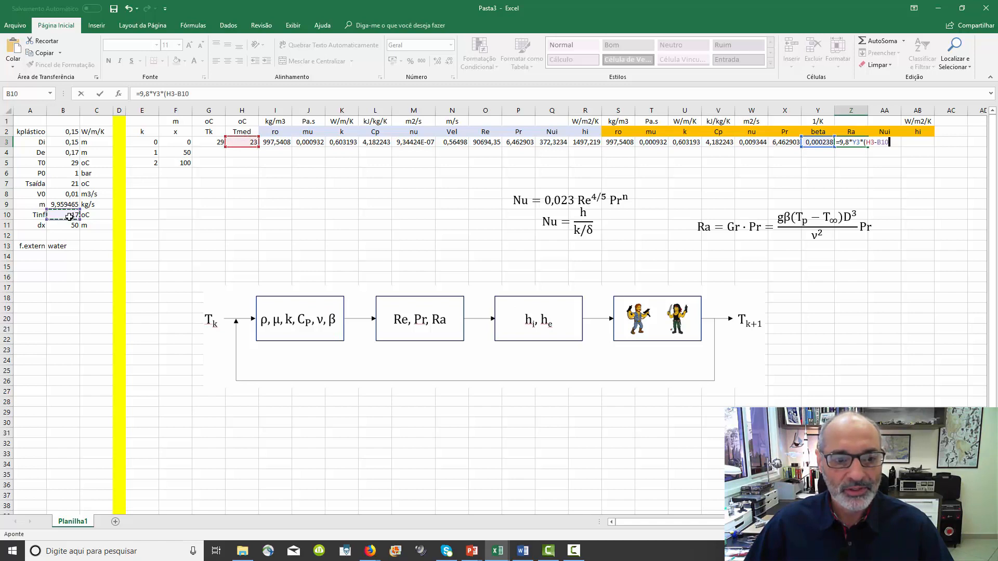
key("F4")
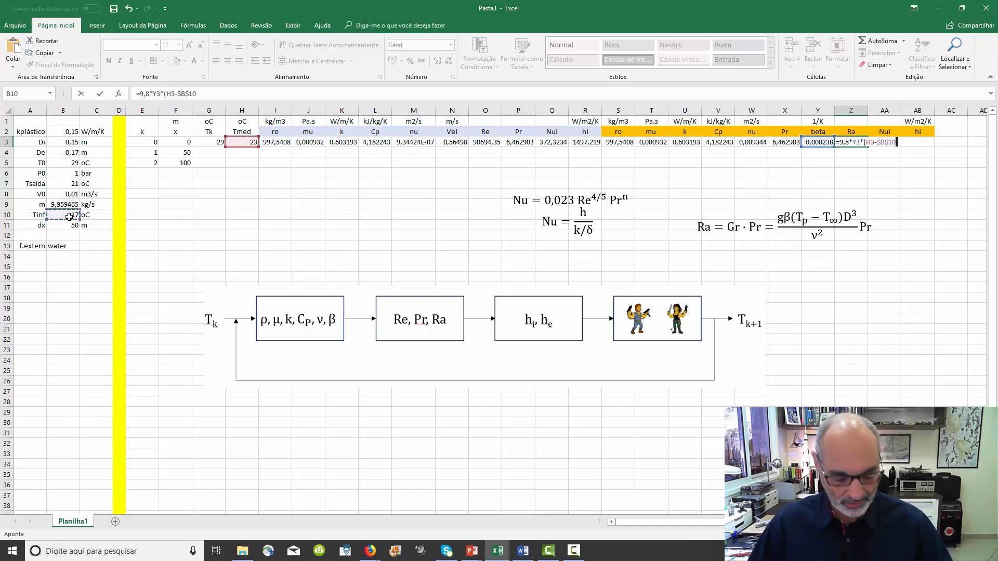
type(")")
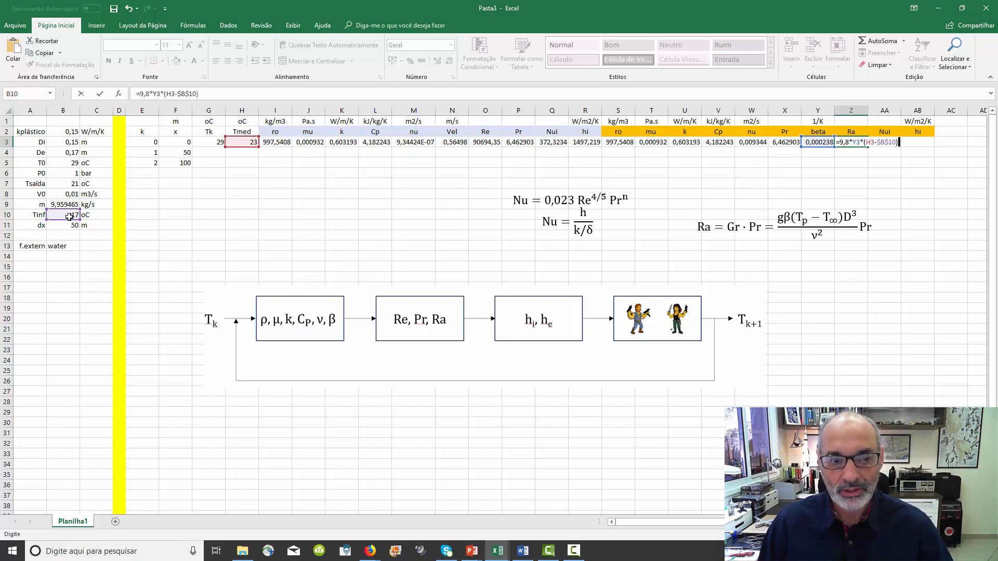
Complete the Ra formula in Z3 by multiplying by B4^3 and dividing by W3^2.
type("*")
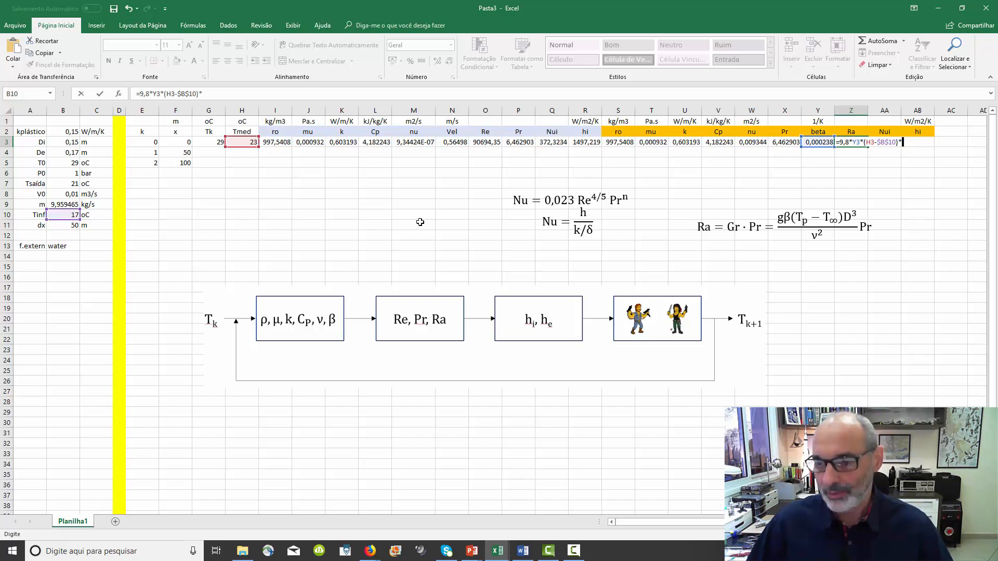
left_click(64, 152)
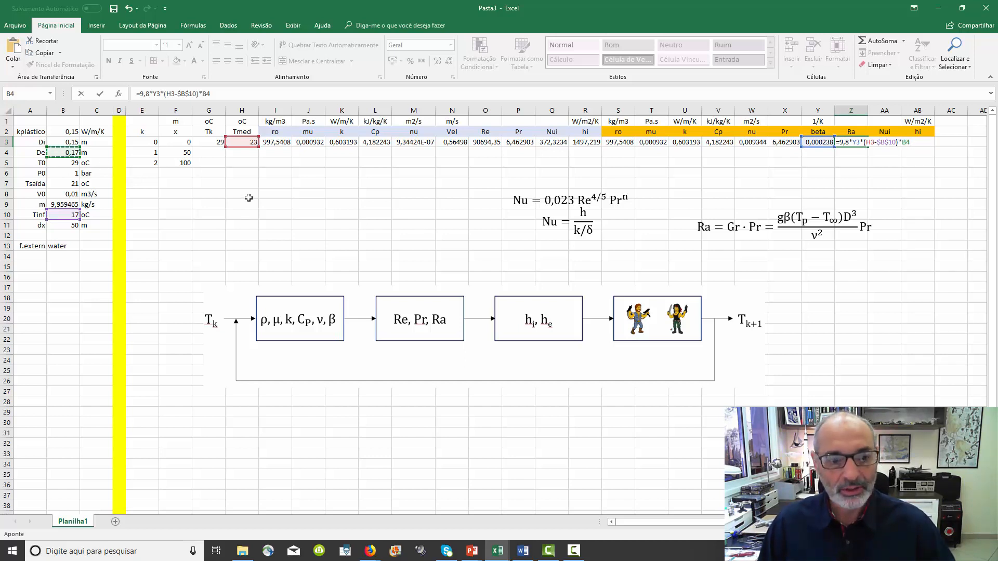
type("^2")
key("BackSpace")
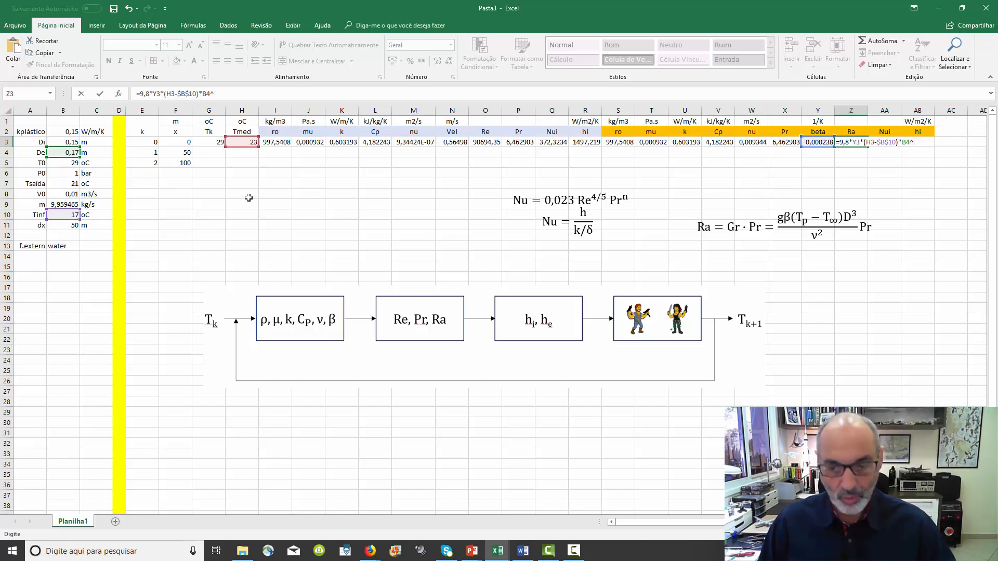
type("3/")
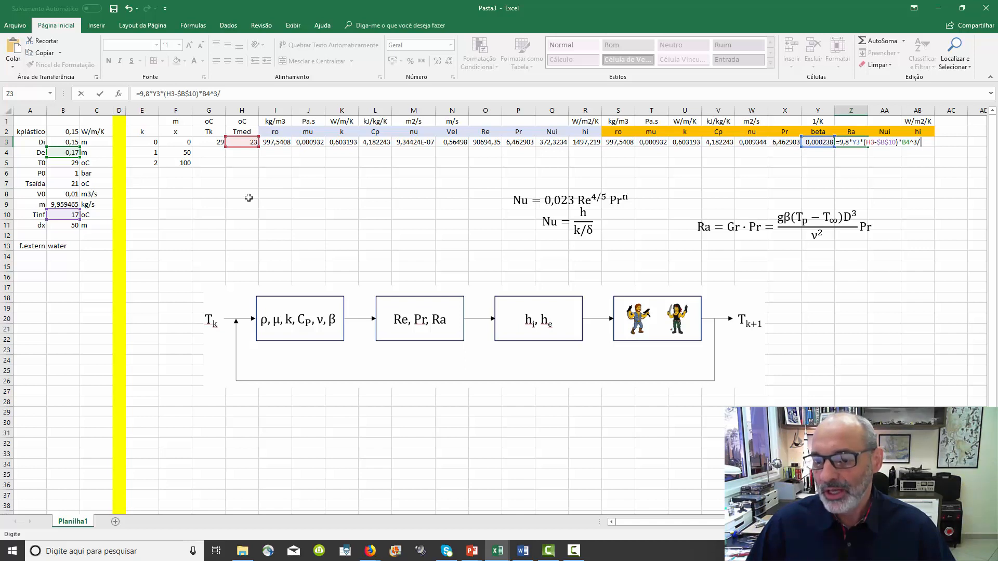
left_click(743, 145)
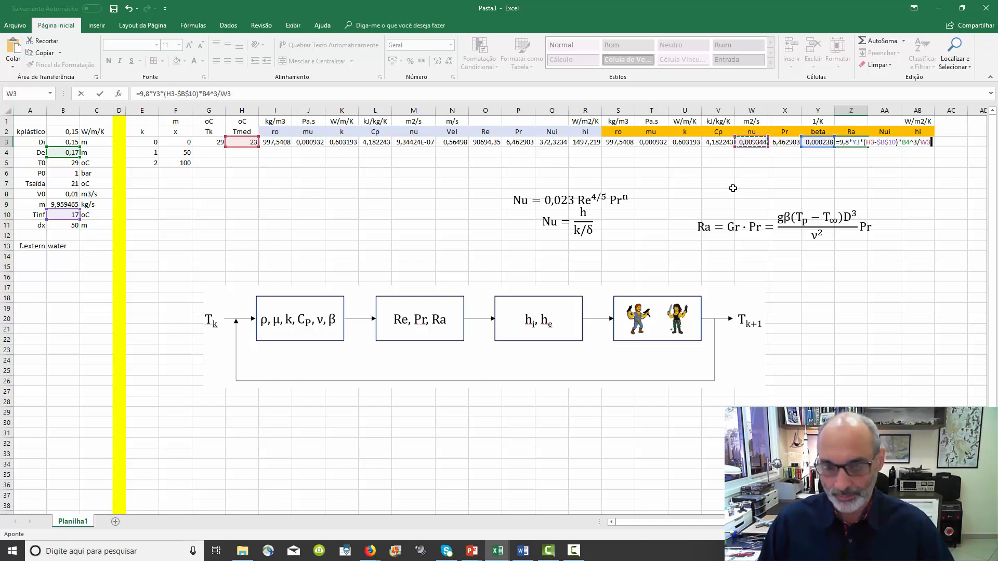
type("^2")
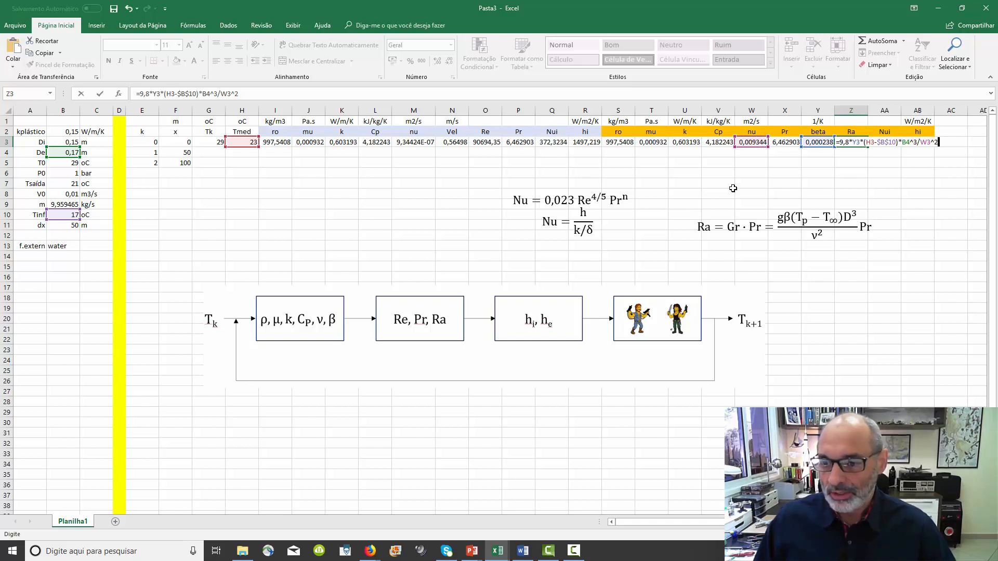
key("Return")
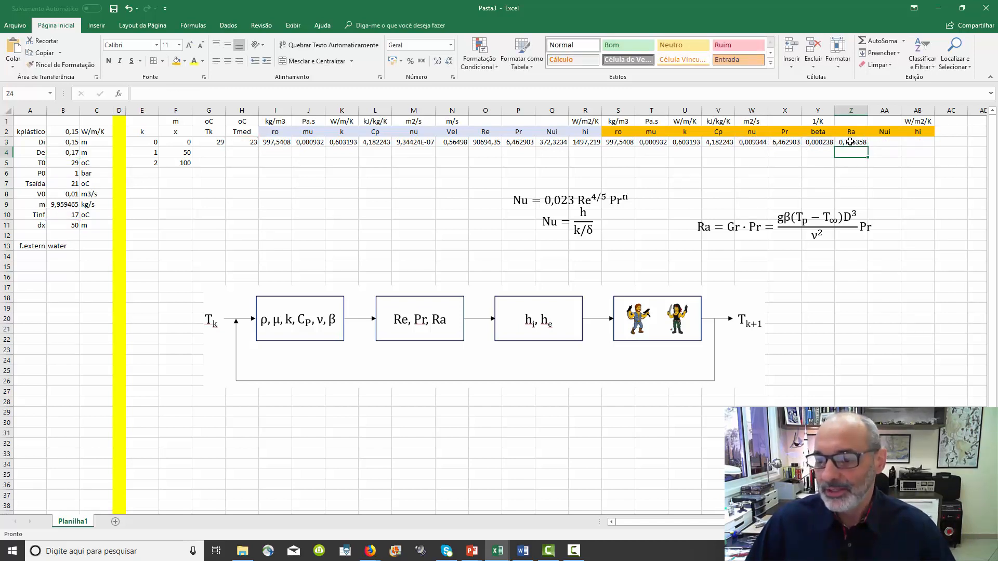
Multiply the KinematicViscosity formula in W3 by 1e-6.
left_click(753, 142)
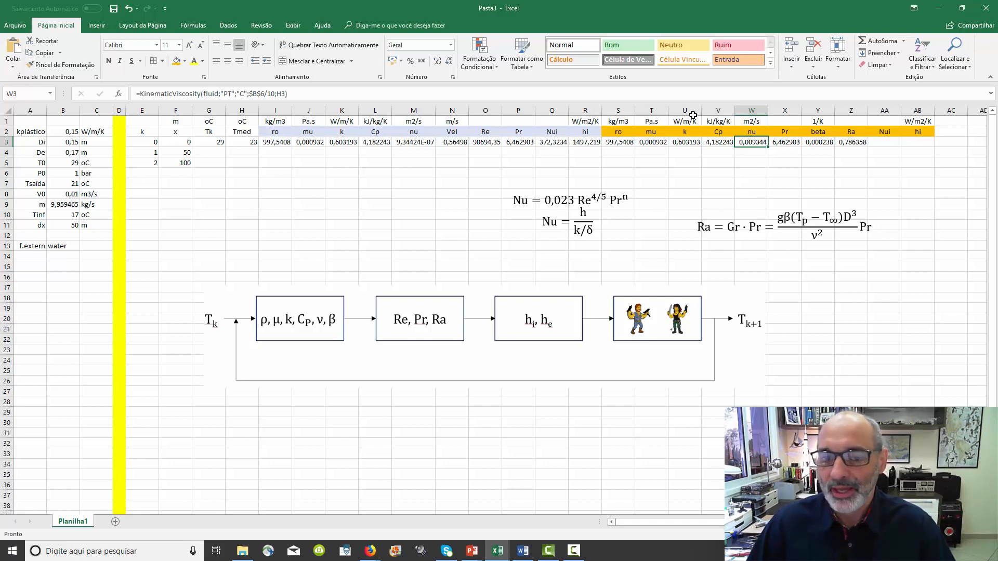
left_click(512, 93)
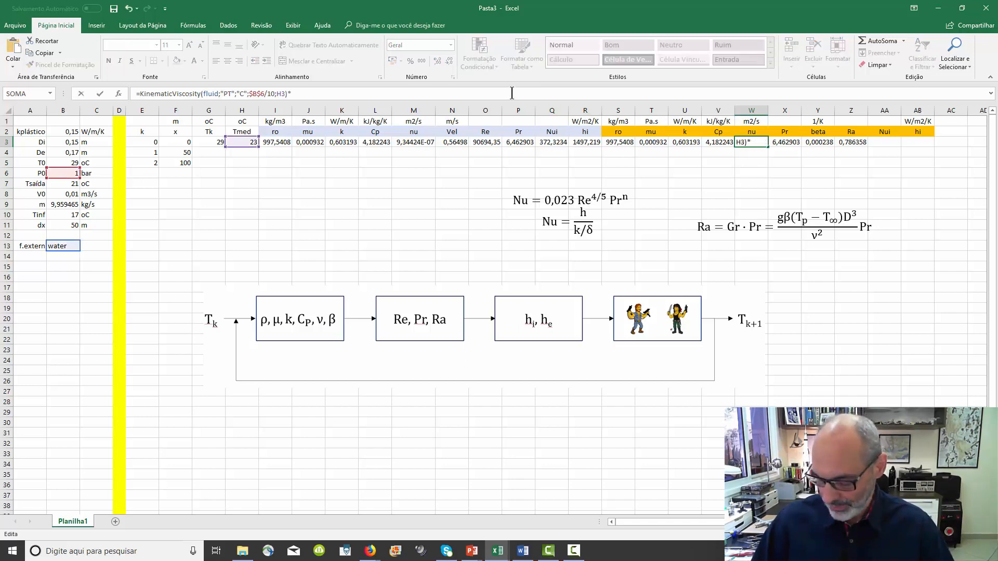
type("*1e-6")
key("Return")
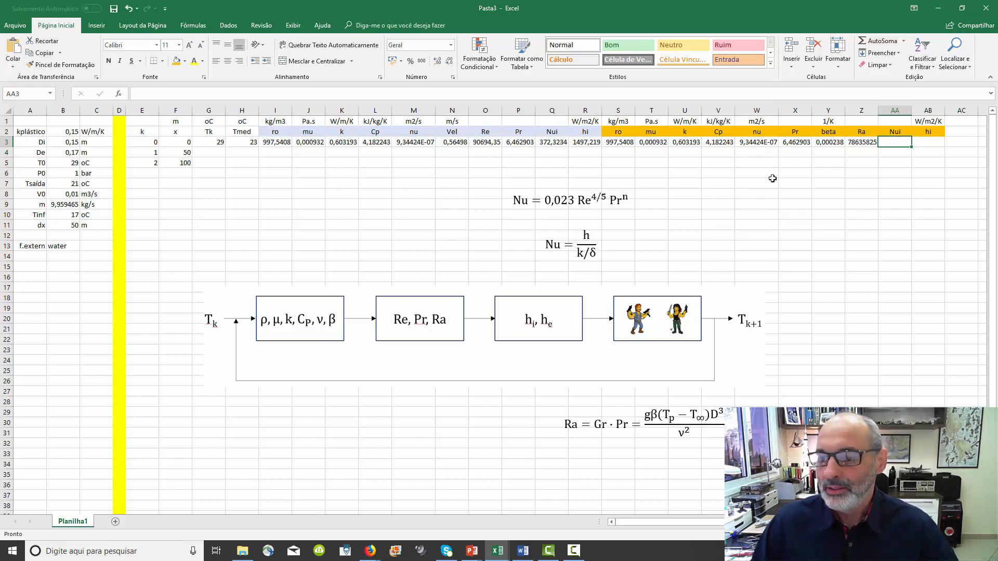
Rename the Nui heading in AA2 to Nue.
left_click(907, 130)
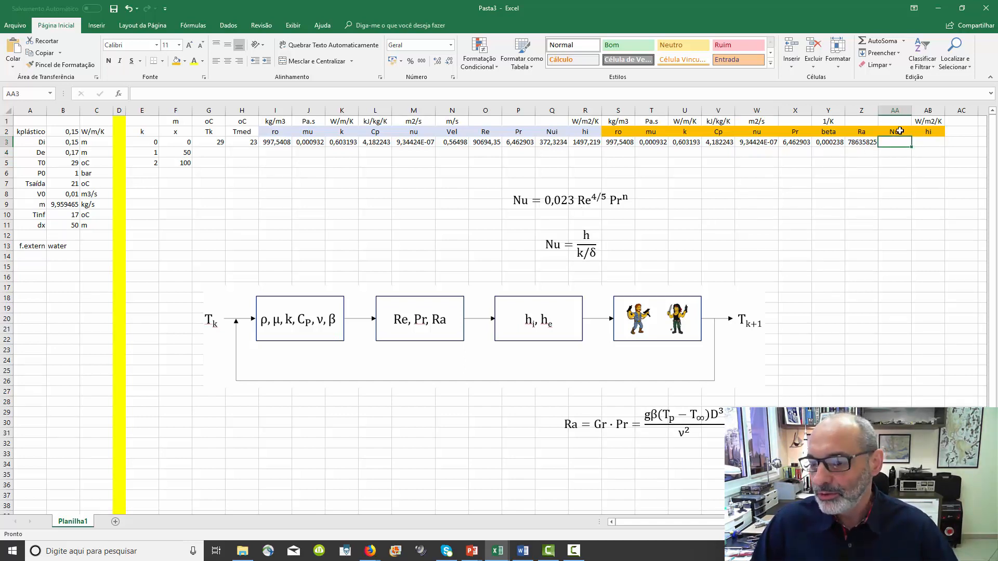
left_click(513, 95)
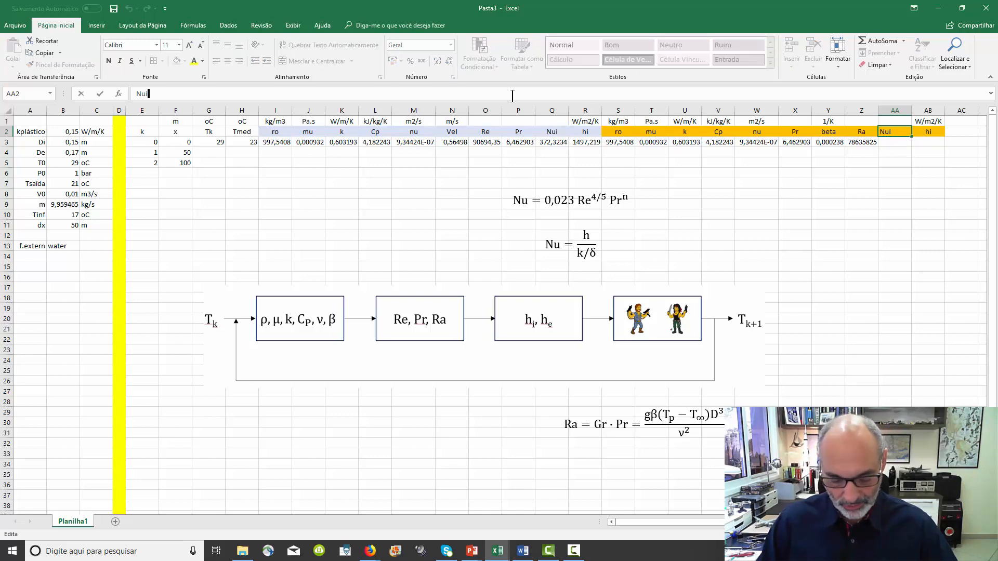
key("BackSpace")
type("e")
key("Return")
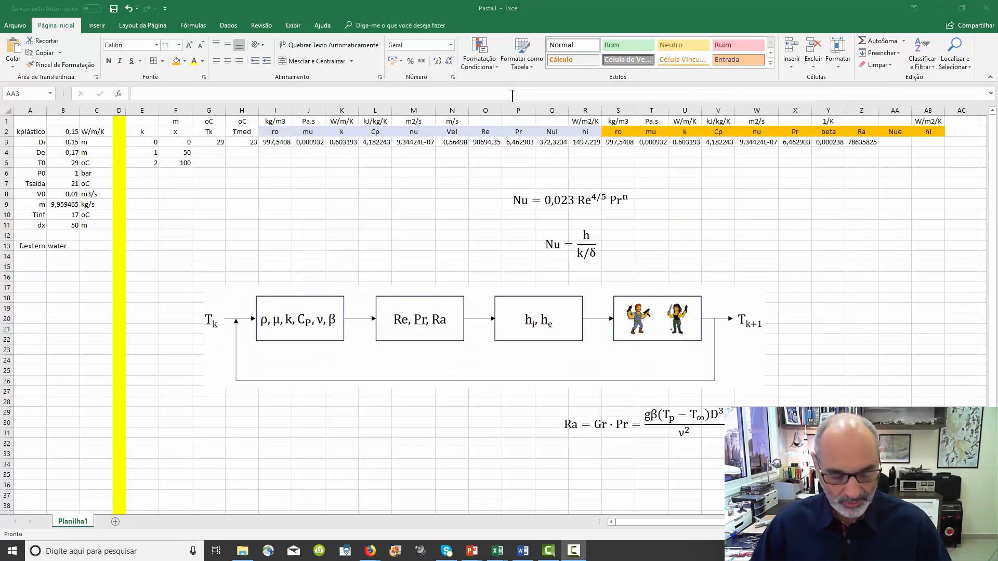
Switch to the PowerPoint presentation and copy the Cilindro horizontal Nusselt correlation together with its title.
key("alt+Tab")
key("alt+Tab")
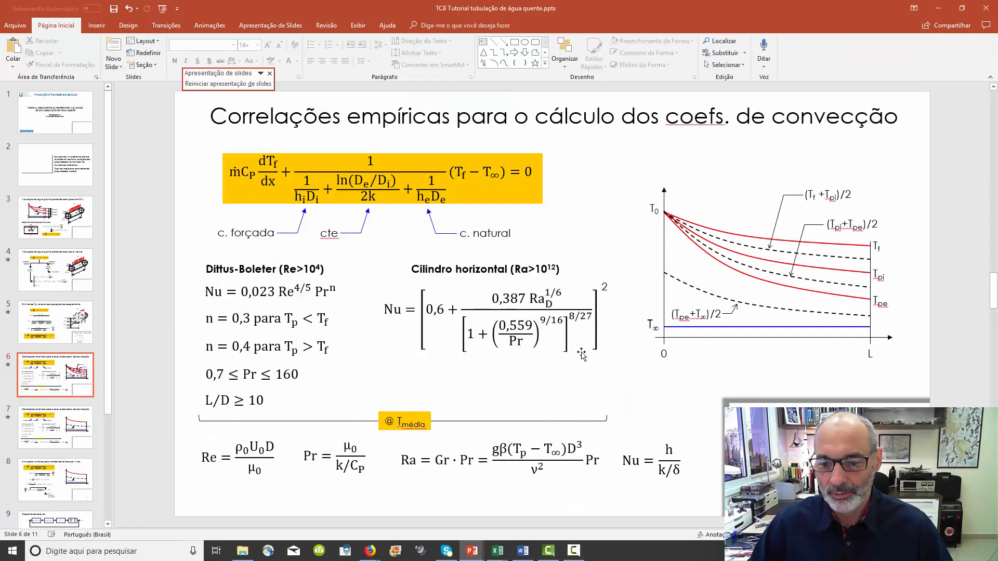
mouse_move(629, 391)
left_mouse_down()
mouse_move(362, 284)
mouse_move(362, 254)
left_mouse_up()
key("ctrl+c")
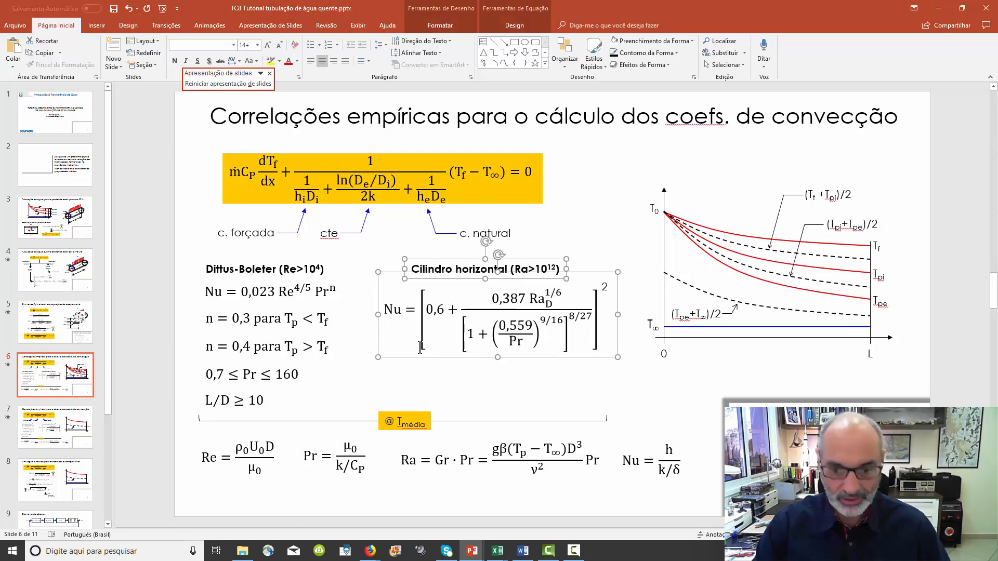
Return to the Pasta3 workbook in Excel, paste the copied correlation and place it just below the orange-headed columns, beside the other Nu equations.
key("alt+Tab")
key("alt+Tab")
key("Tab")
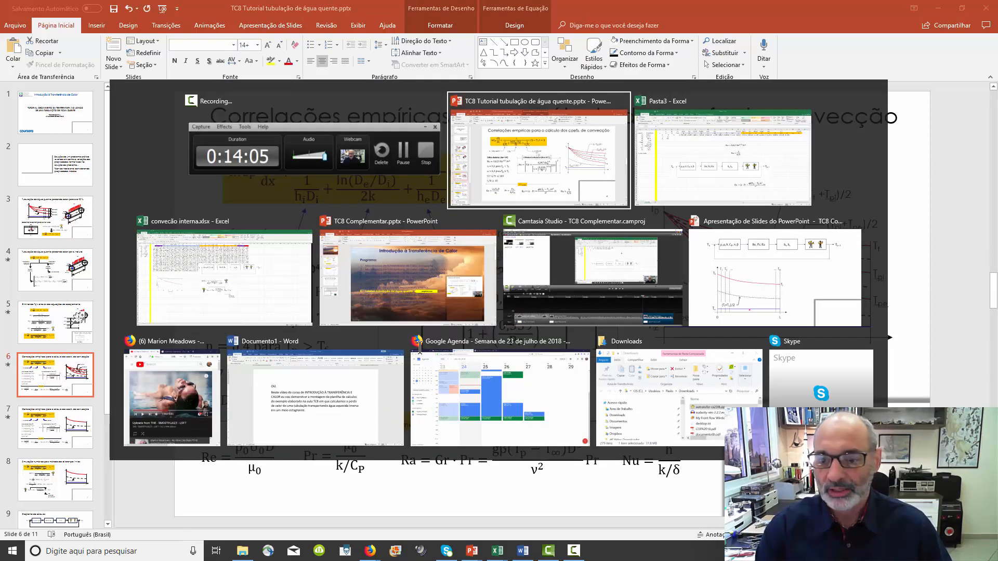
key("ctrl+v")
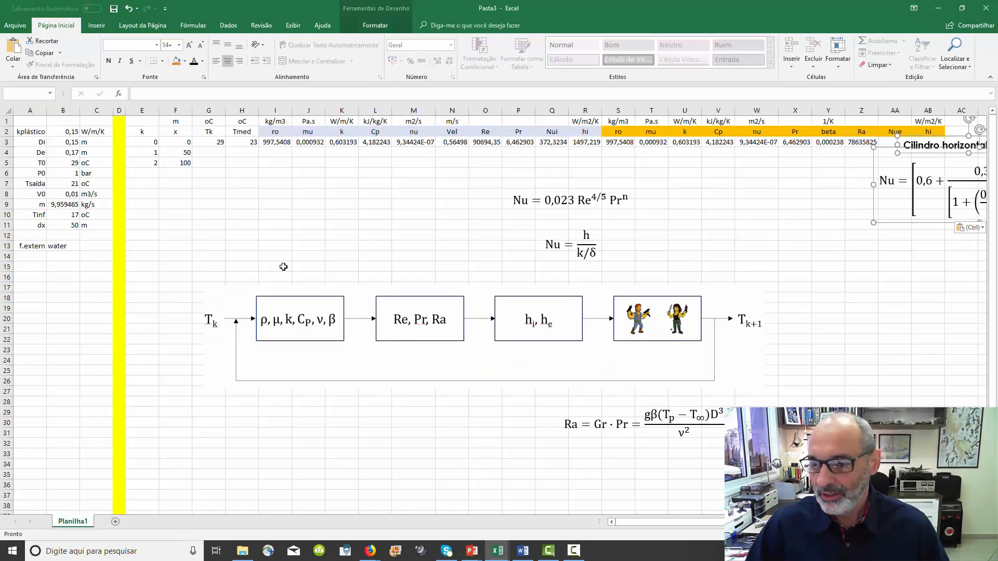
left_click_drag(900, 225, 727, 251)
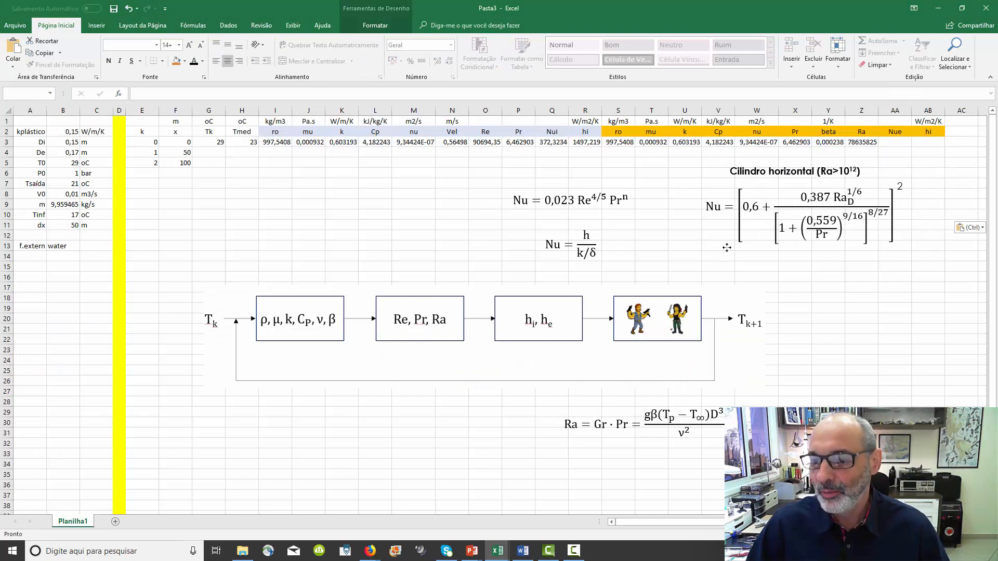
Begin the external Nusselt formula in AA3 with =(0,6+0,387*Z3^(1/6), referencing the Rayleigh number in Z3.
left_click(847, 307)
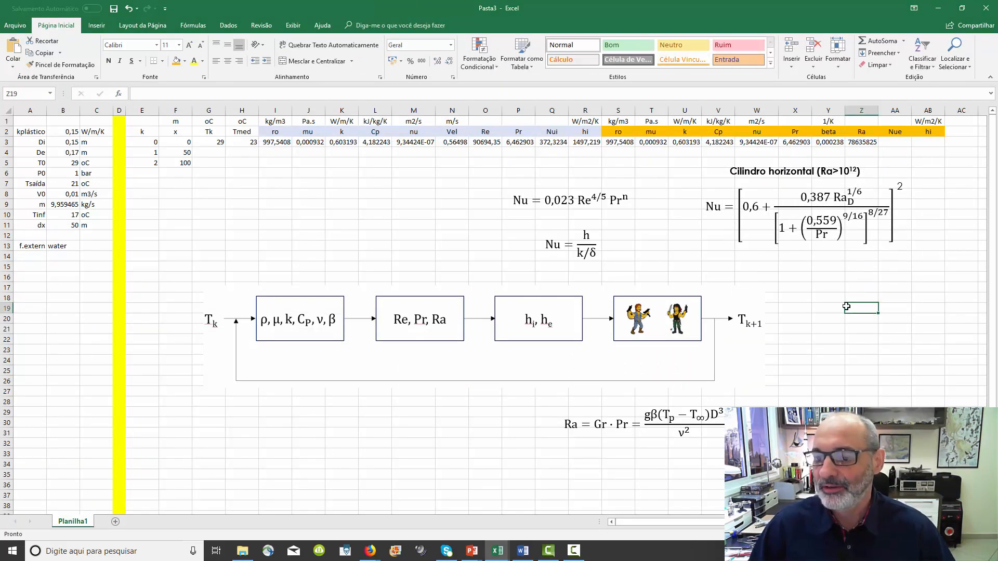
left_click(890, 142)
type("=(")
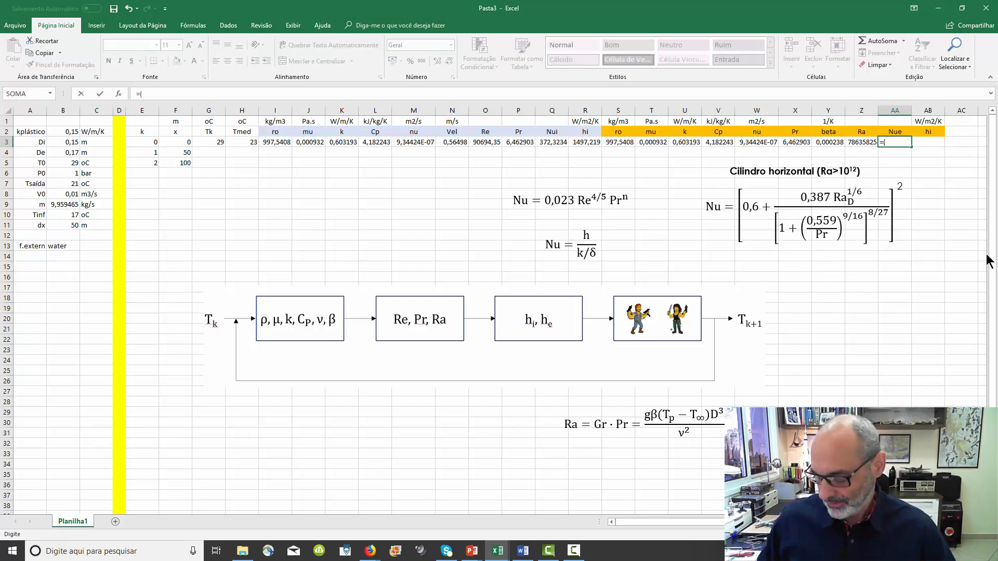
type("0,6")
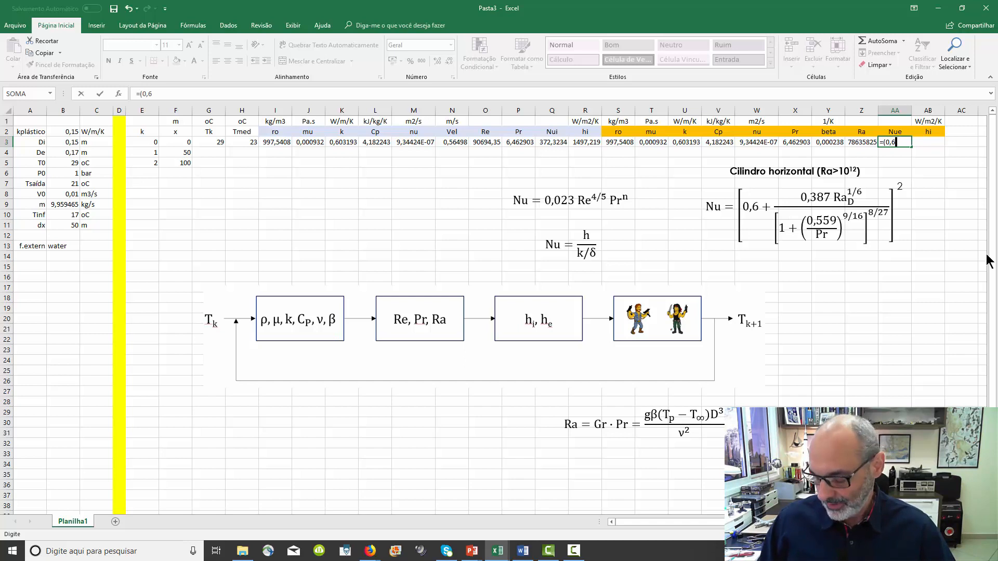
type("+")
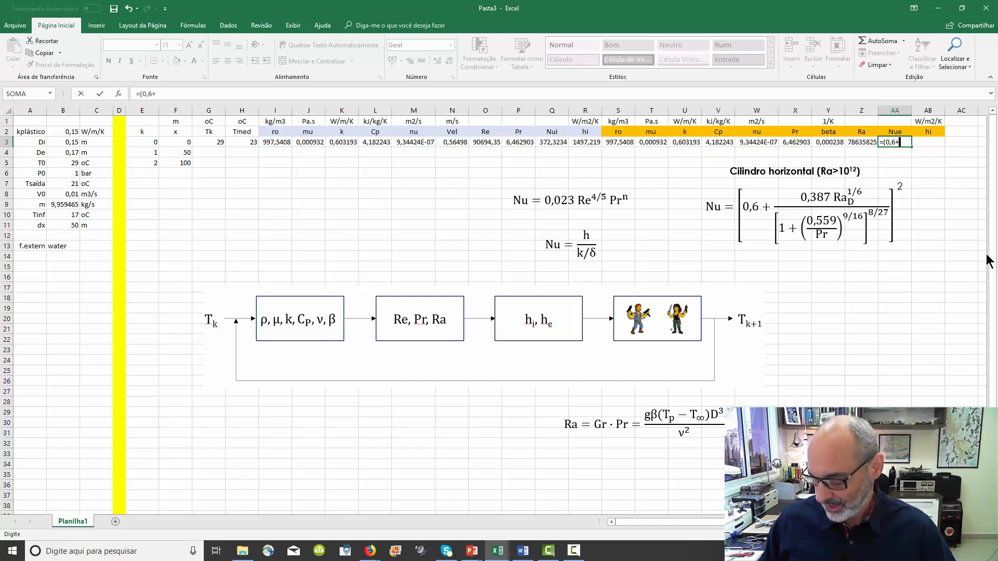
type("0,387")
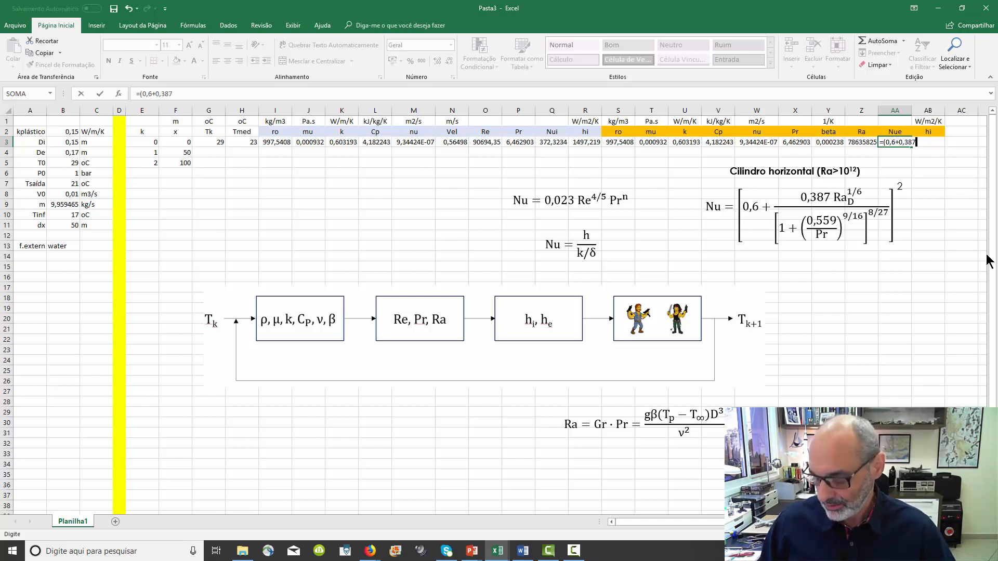
type("*")
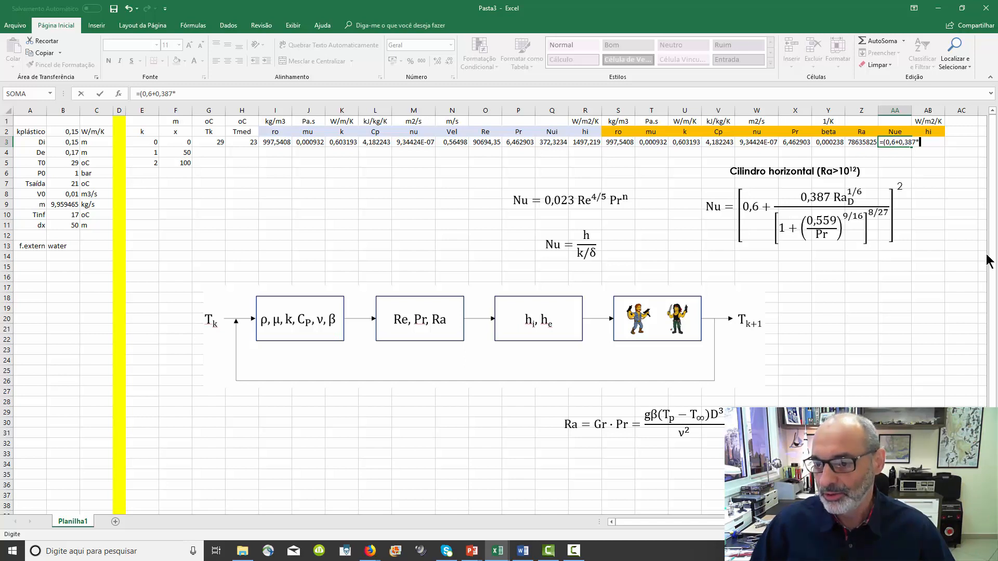
left_click(864, 143)
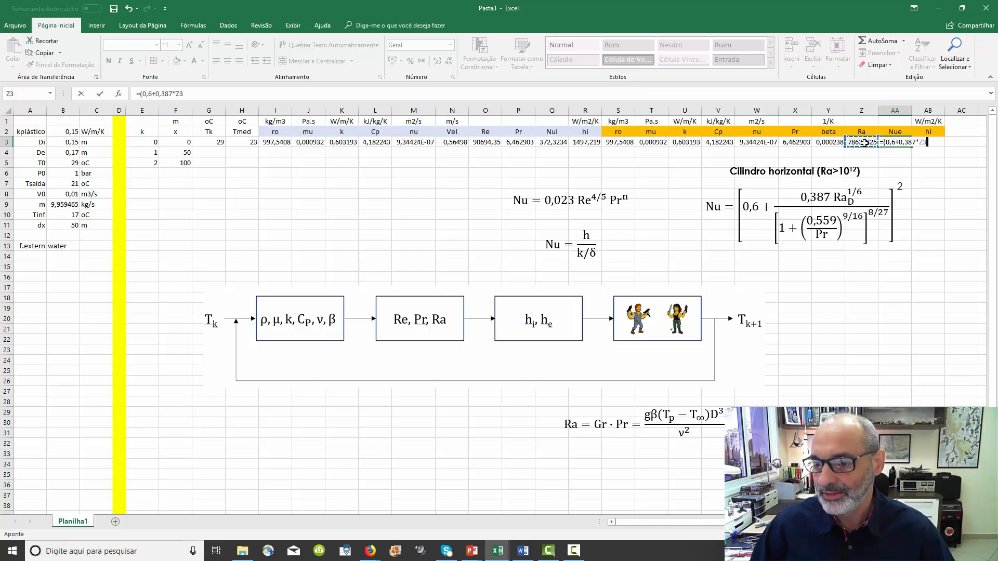
type("^(")
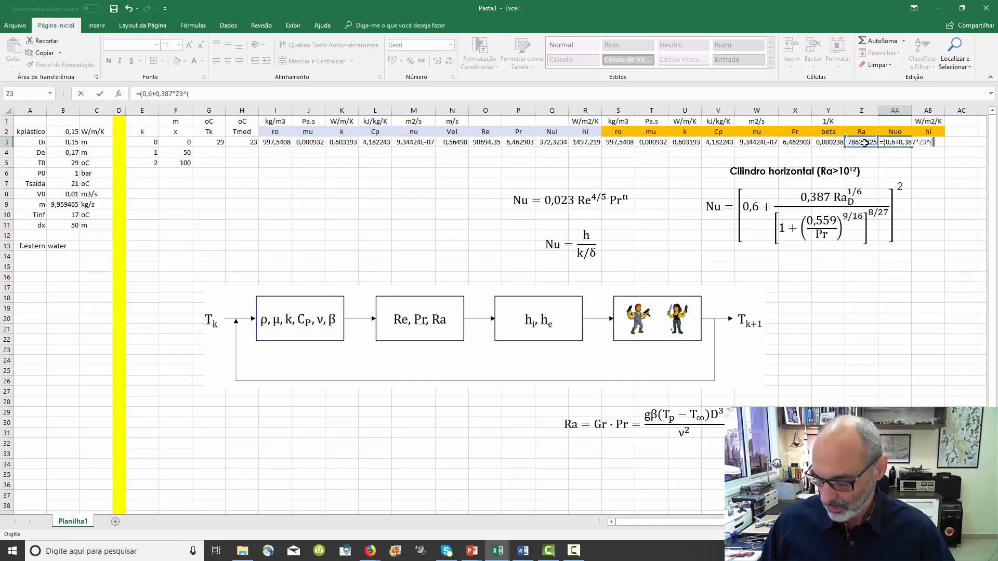
type("1/6)")
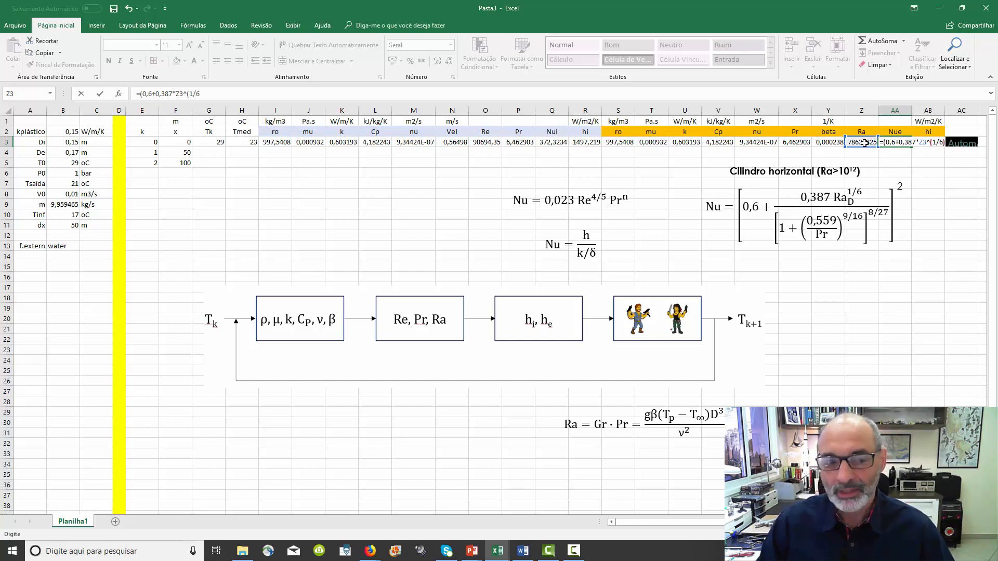
Divide the Rayleigh term of the AA3 formula by an empty parenthesised denominator raised to the power (8/27).
left_click(408, 93)
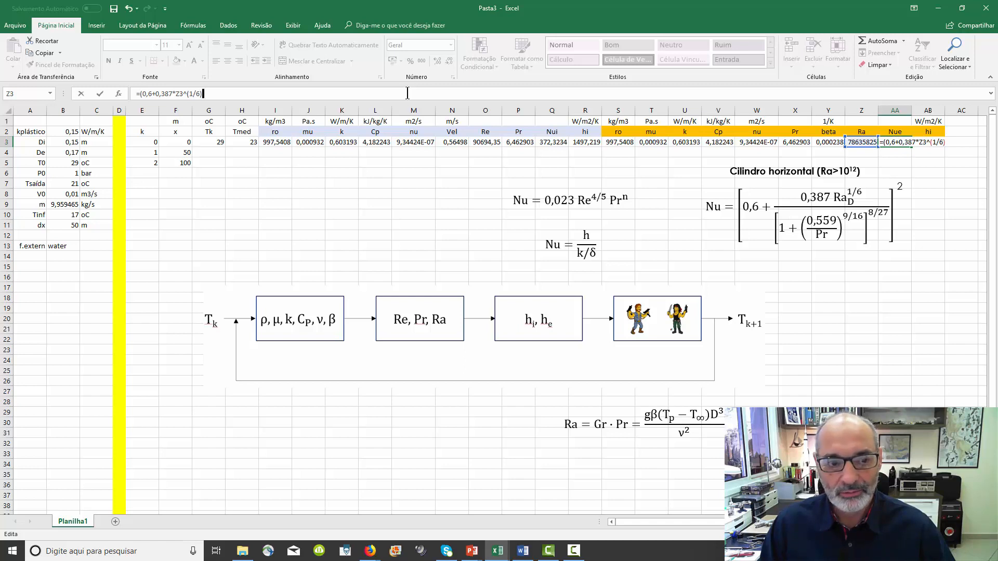
type("/")
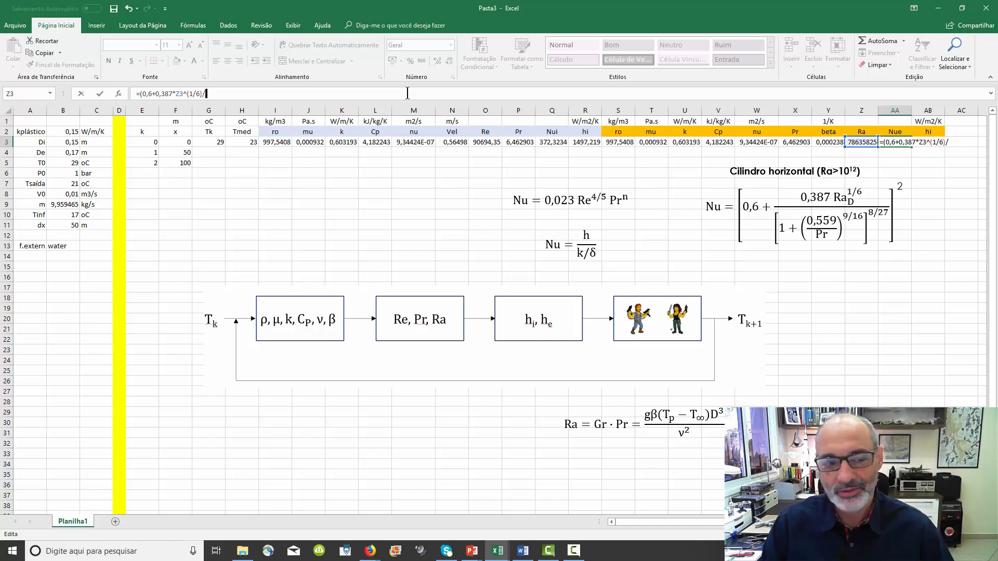
type("()")
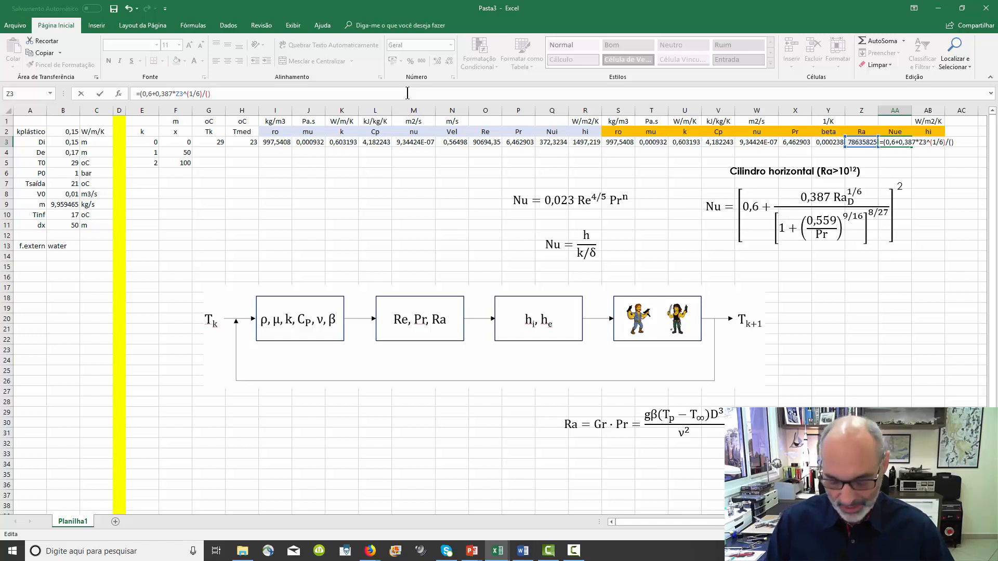
type("^(8")
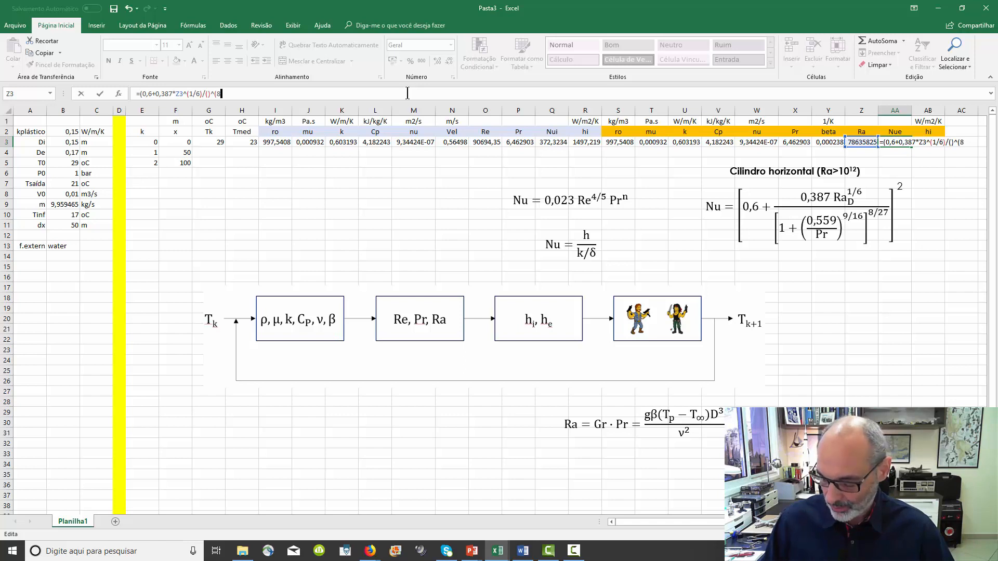
type("/27)")
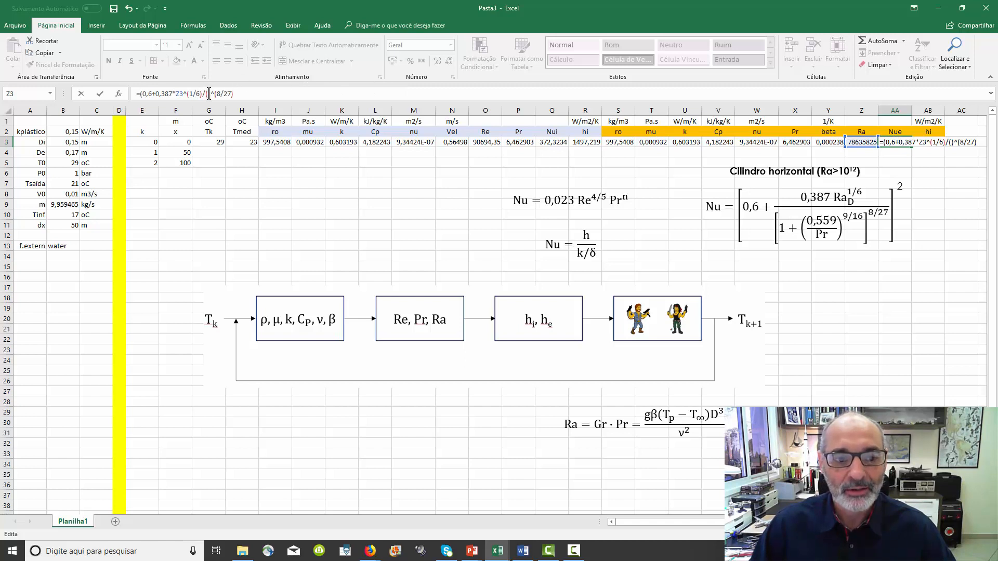
Fill the empty denominator parentheses in the AA3 formula with 1+(0,559/X3)^(9/16), using the Prandtl number in X3.
left_click(208, 94)
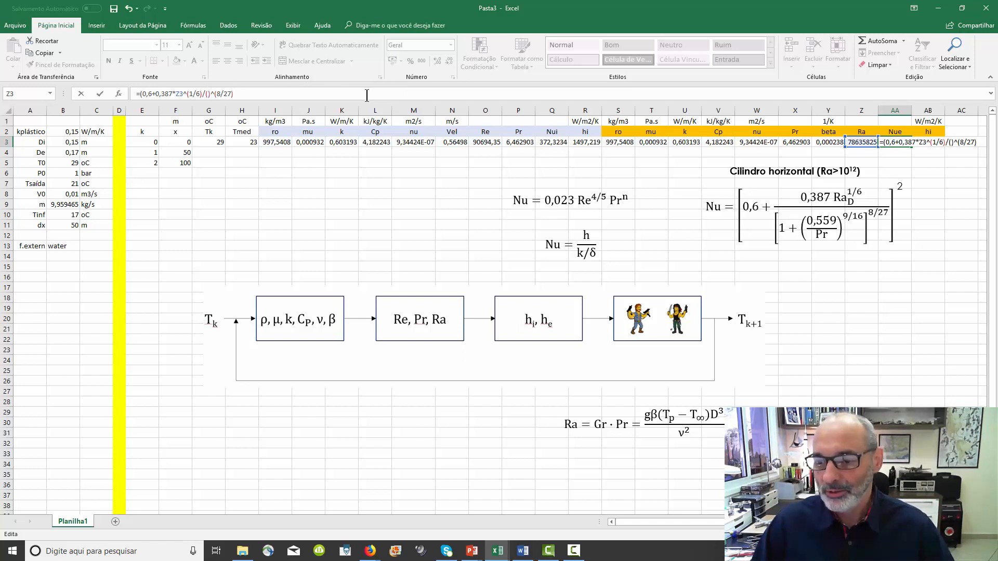
type("1")
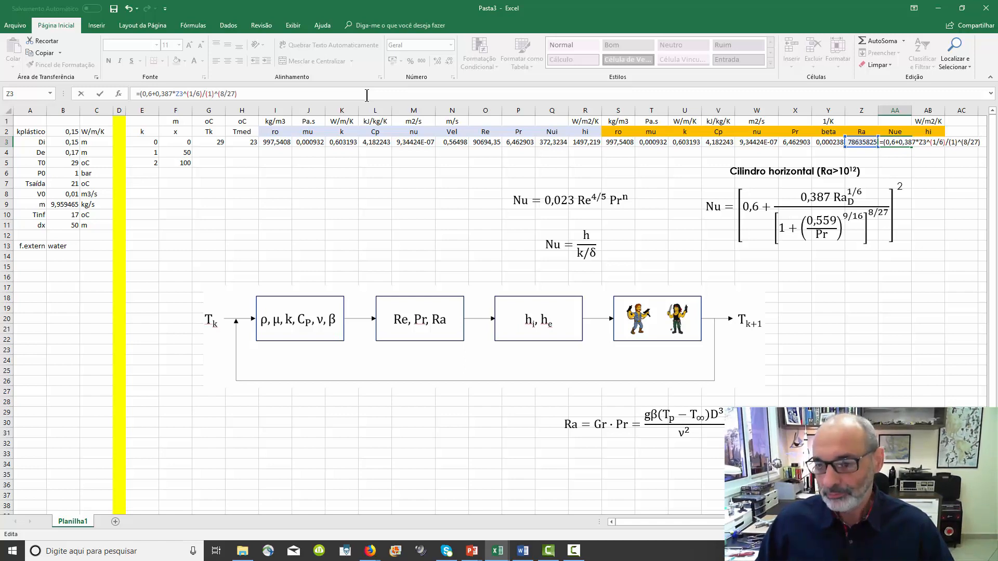
type("+")
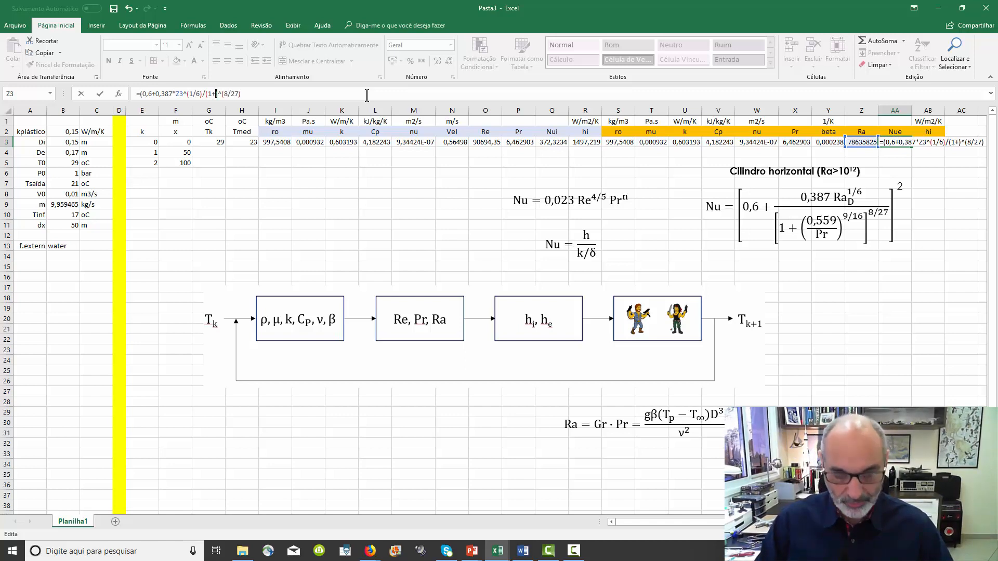
type("(")
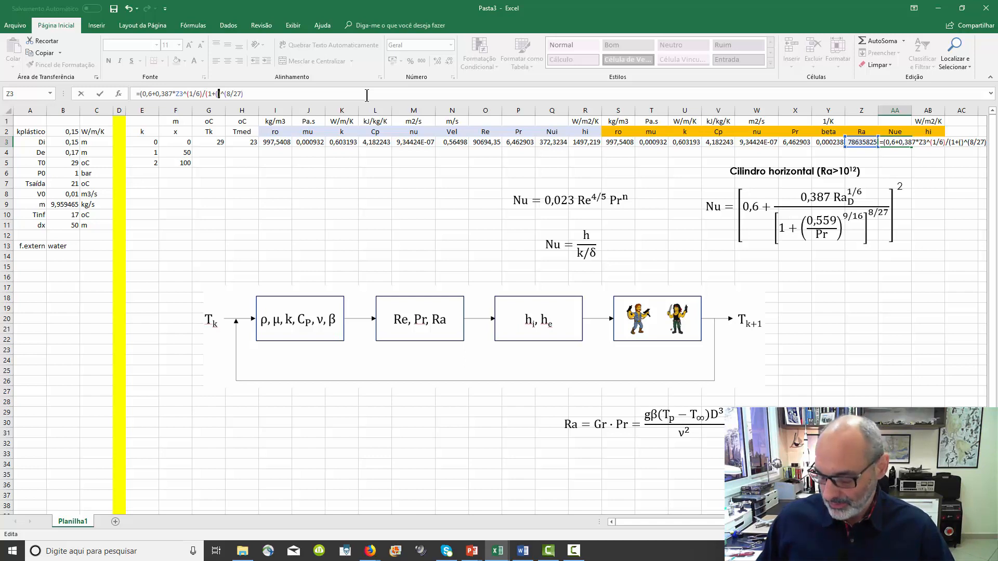
type("0,")
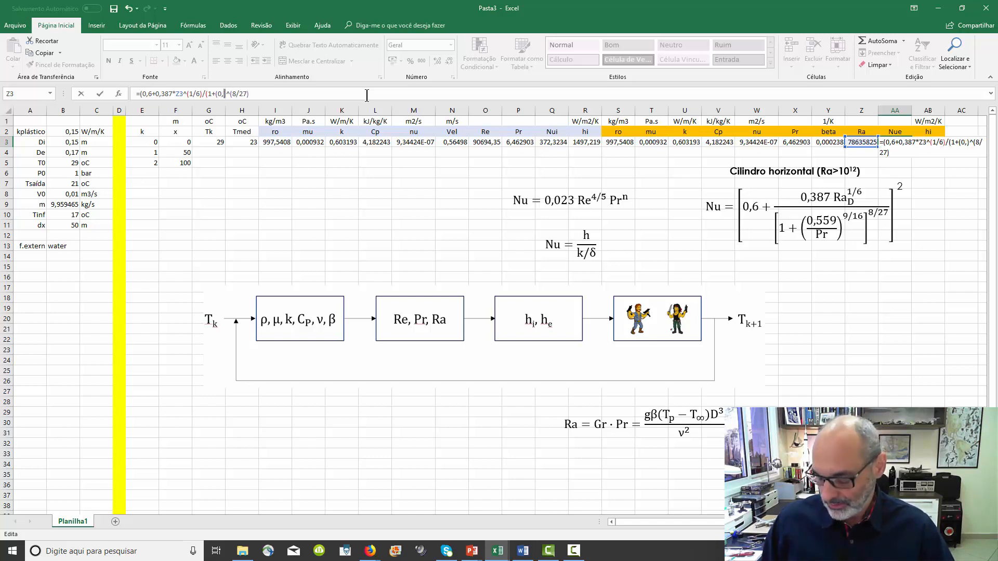
type("559")
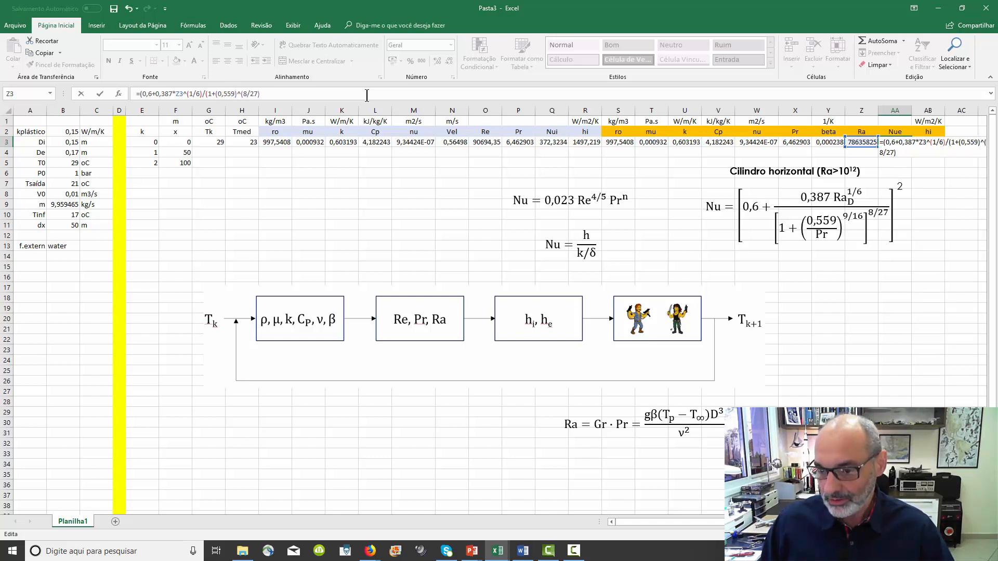
type("/")
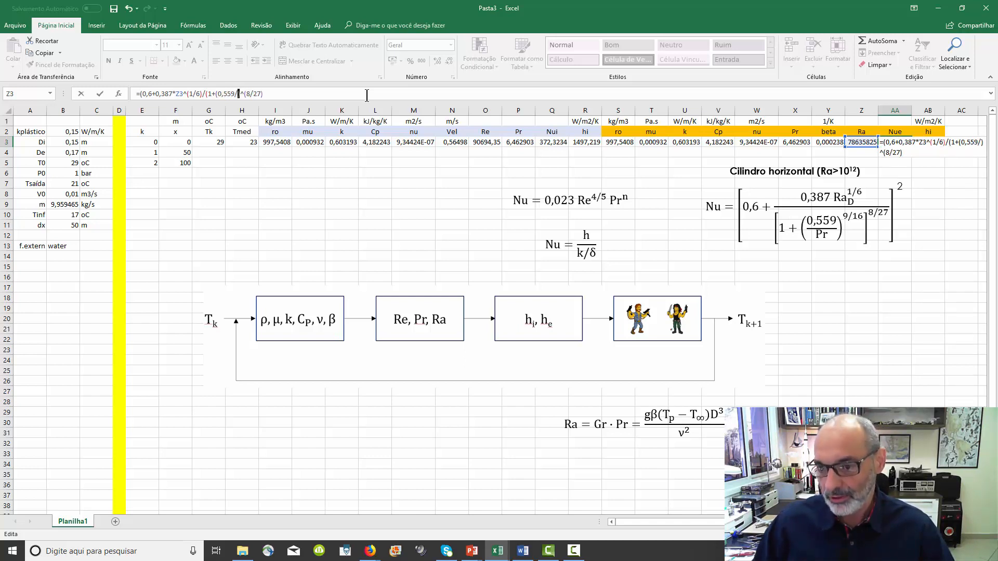
left_click(790, 144)
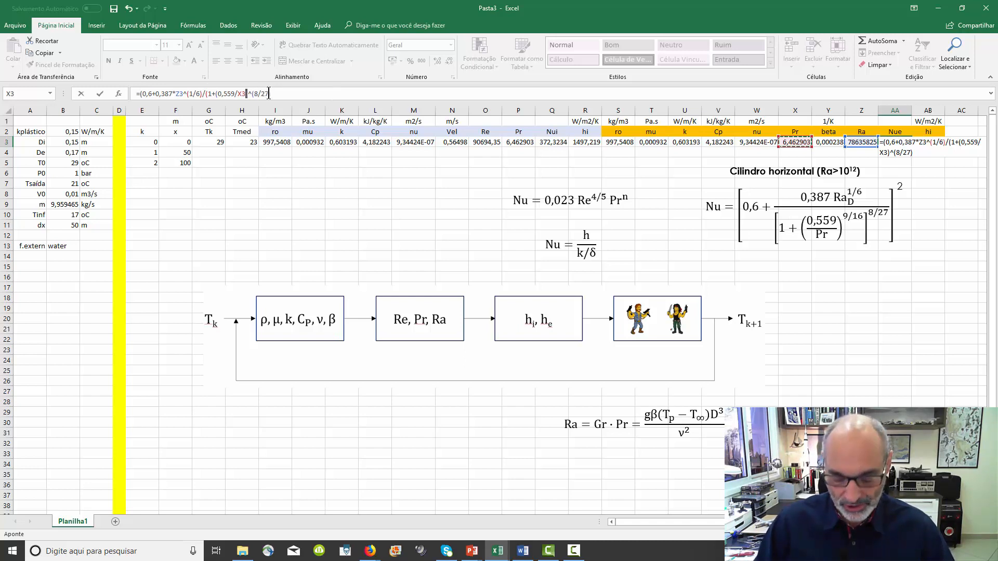
type(")")
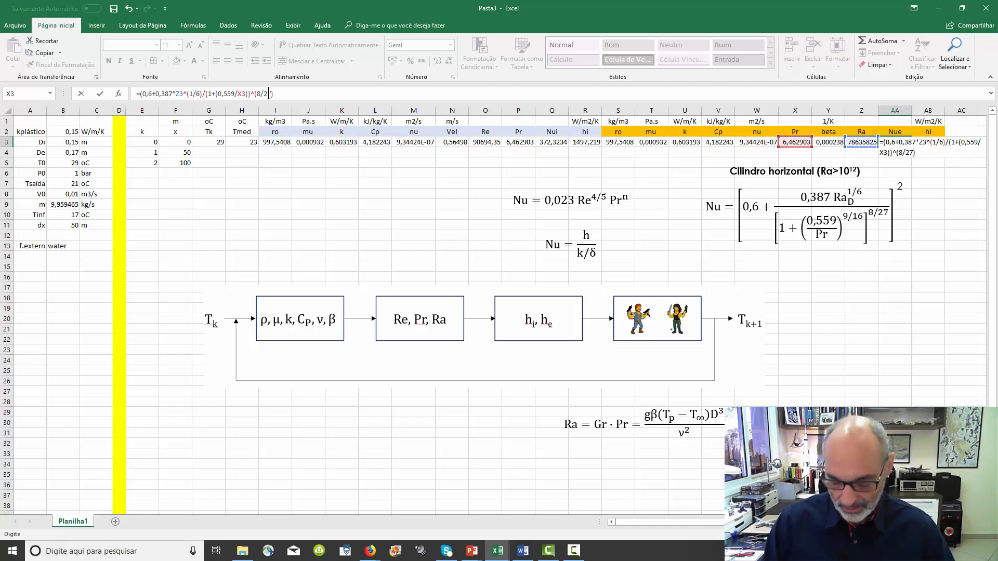
type("^(")
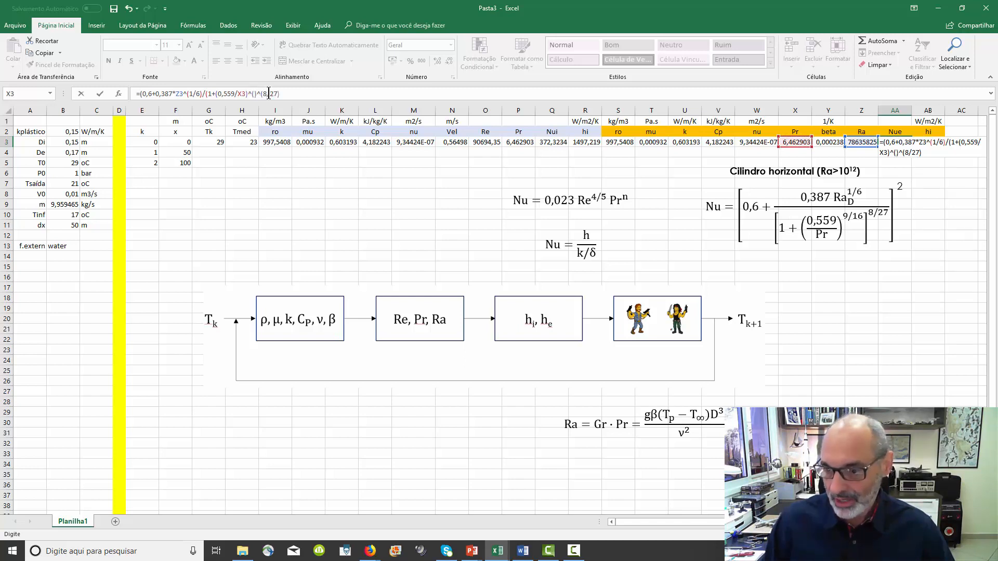
type("9/16")
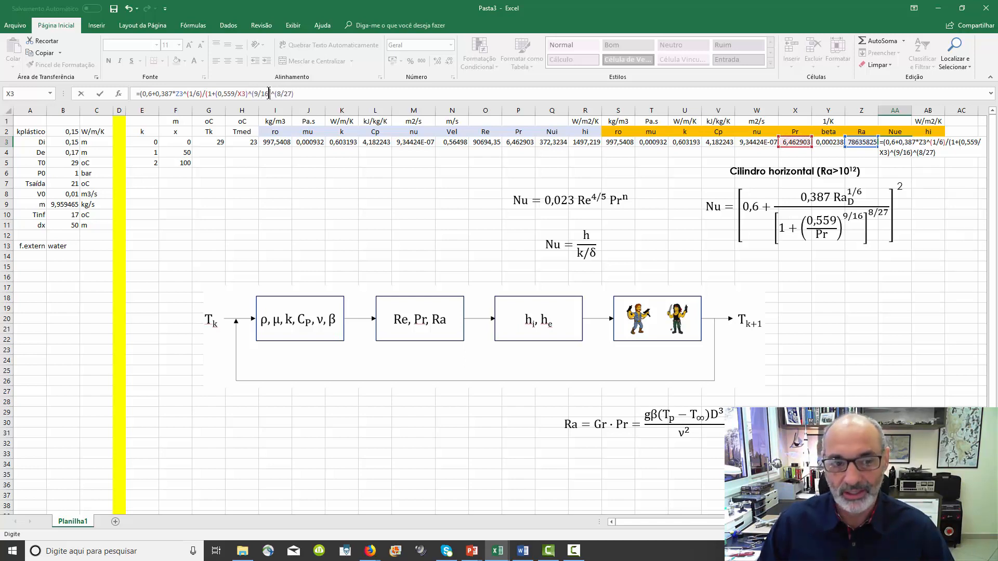
type(")")
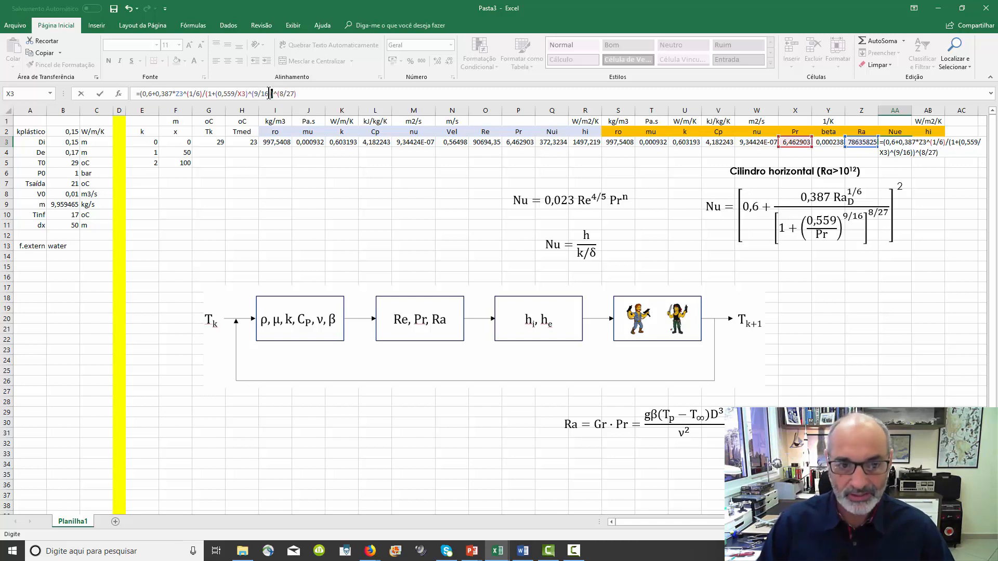
Close the outer parenthesis of the AA3 formula, square the whole expression with ^2 and enter it.
left_click(333, 94)
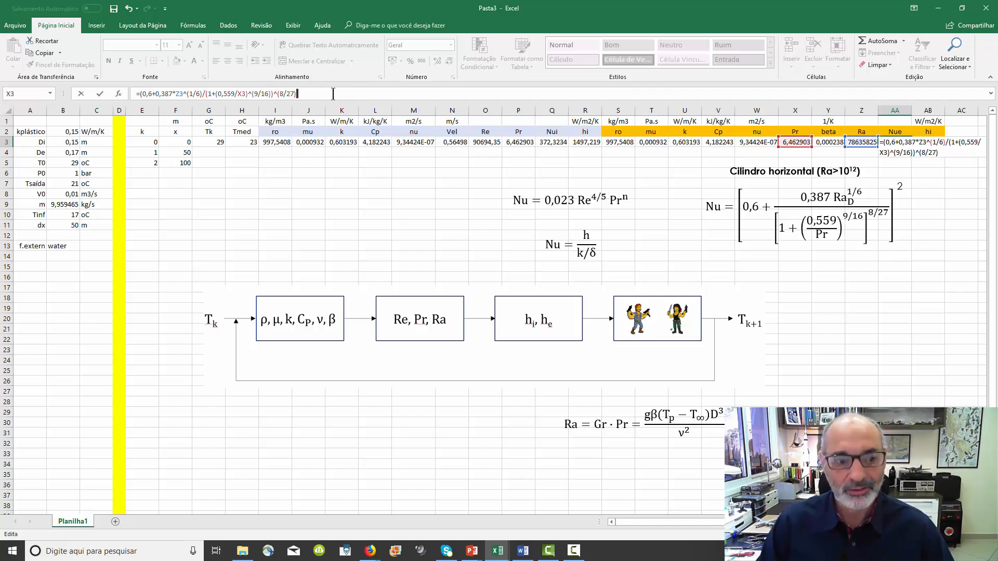
type(")")
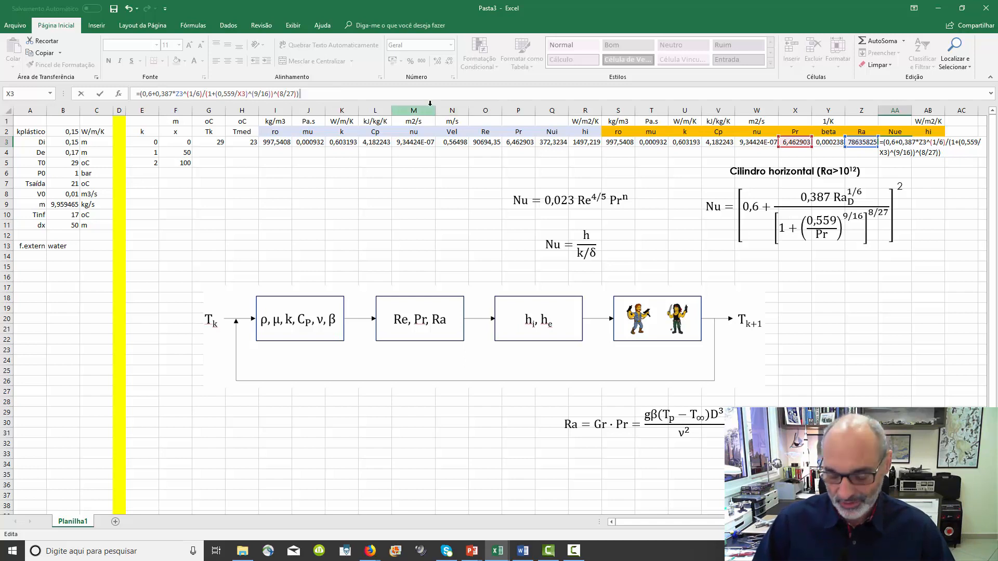
key("BackSpace")
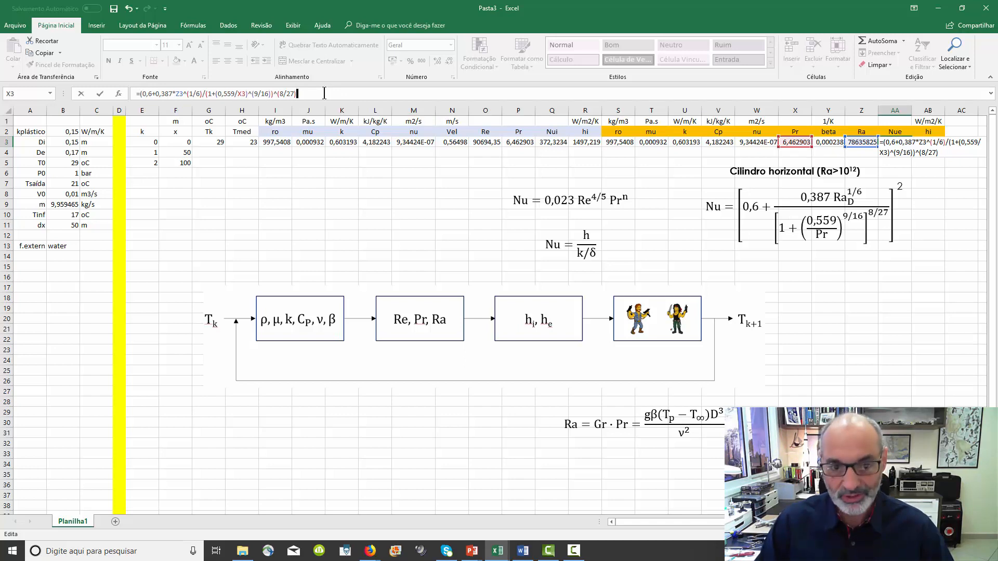
type(")")
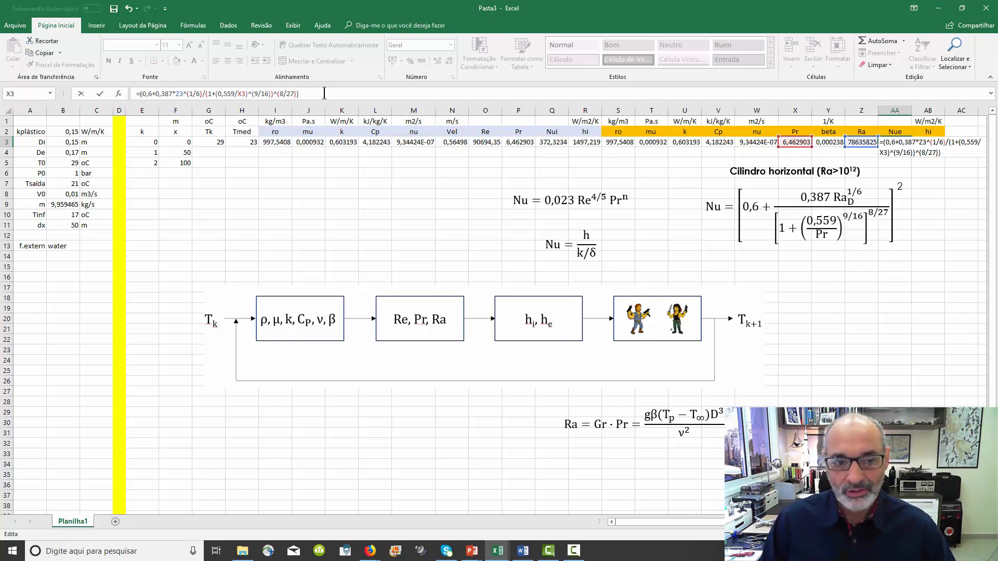
type("^2")
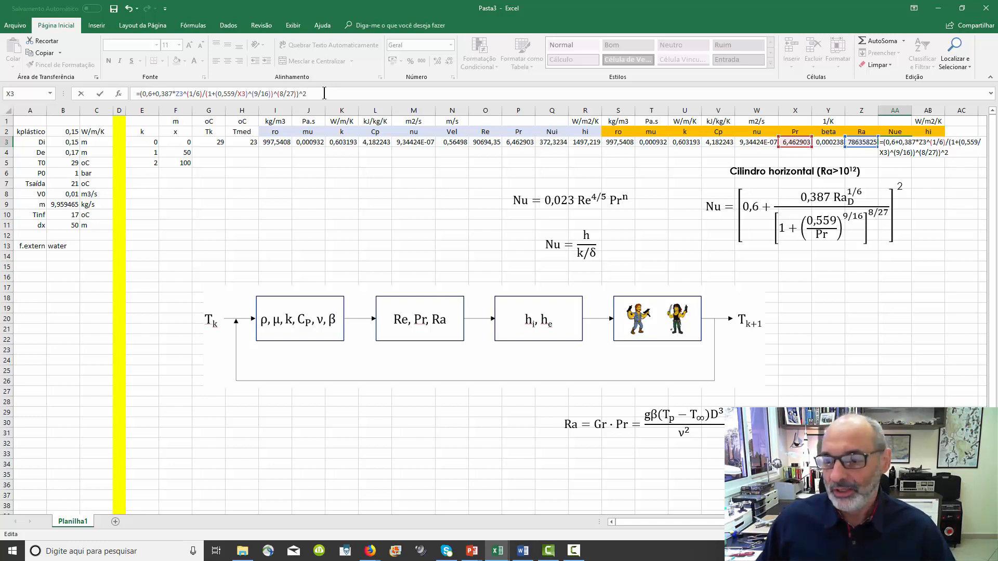
left_click(926, 172)
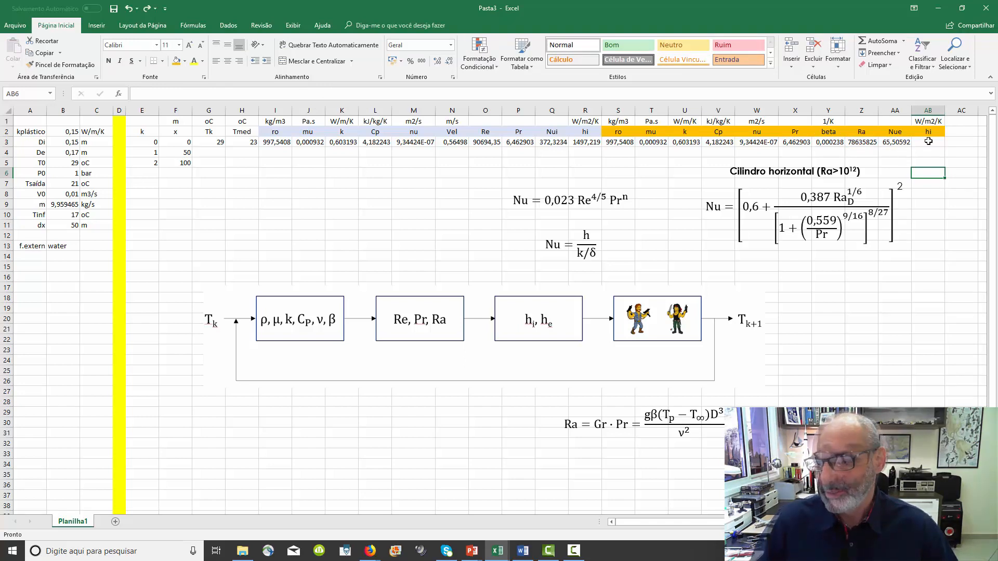
Correct the header in AB2 from the internal to the external coefficient label he.
key("Up")
key("Up")
key("Up")
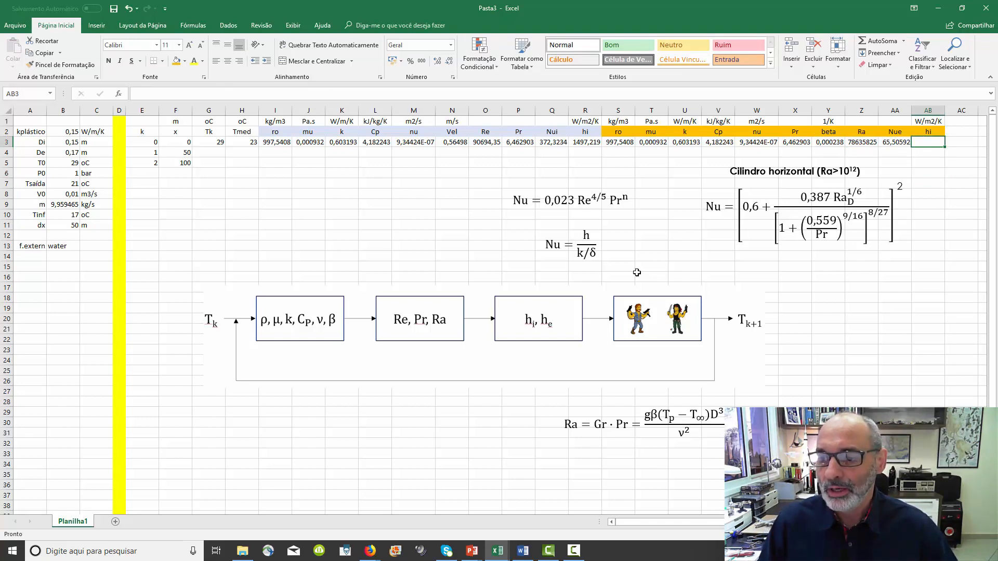
key("Up")
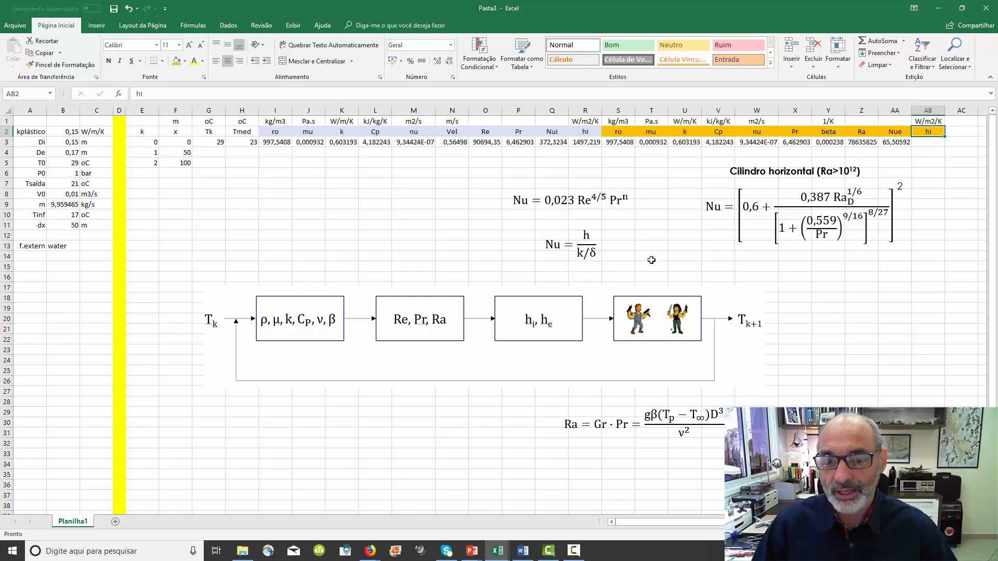
left_click(571, 97)
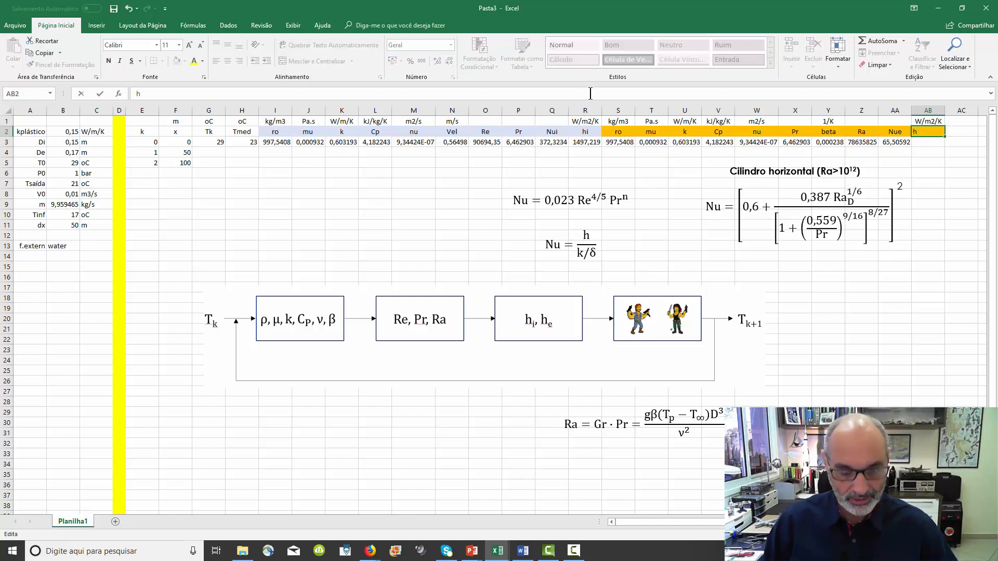
type("e")
key("Return")
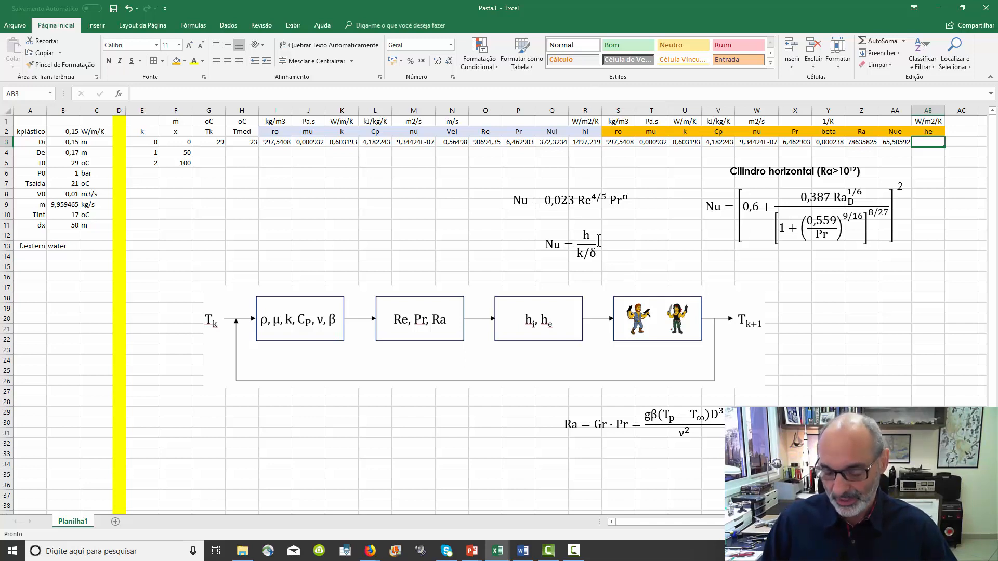
Compute the external convection coefficient in AB3 with =AA3*U3/$B$4, using the external diameter as an absolute reference.
type("=")
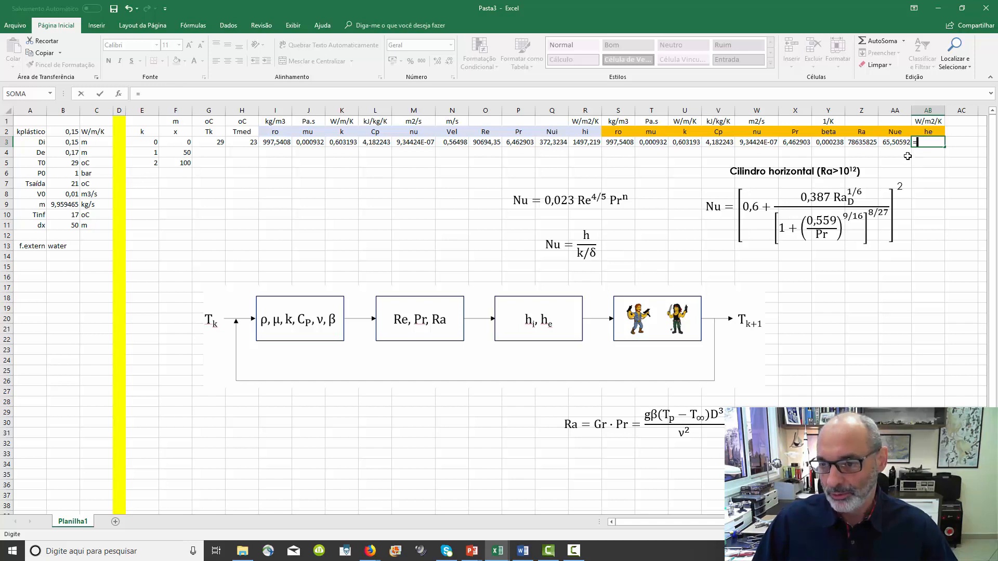
left_click(889, 142)
type("*")
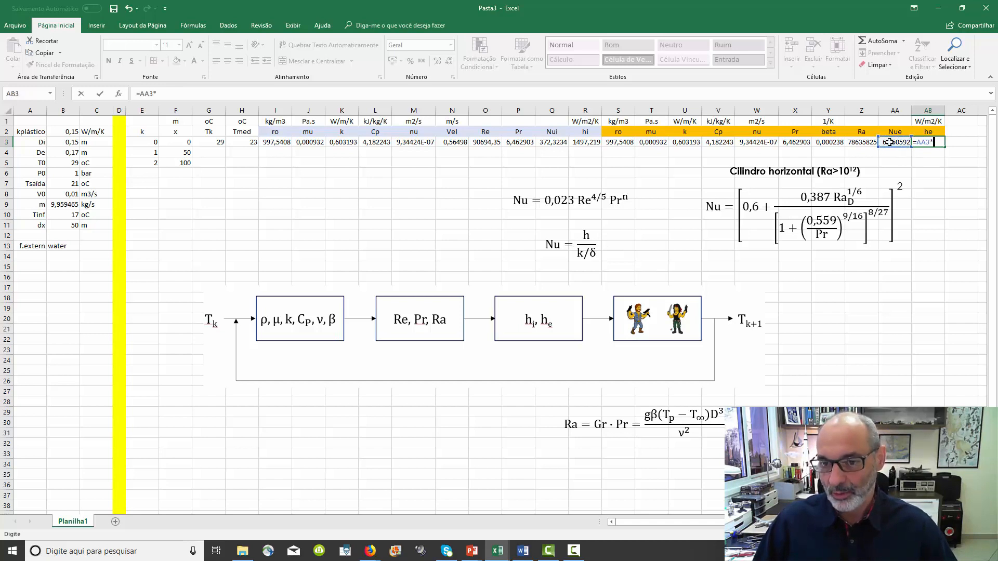
left_click(688, 142)
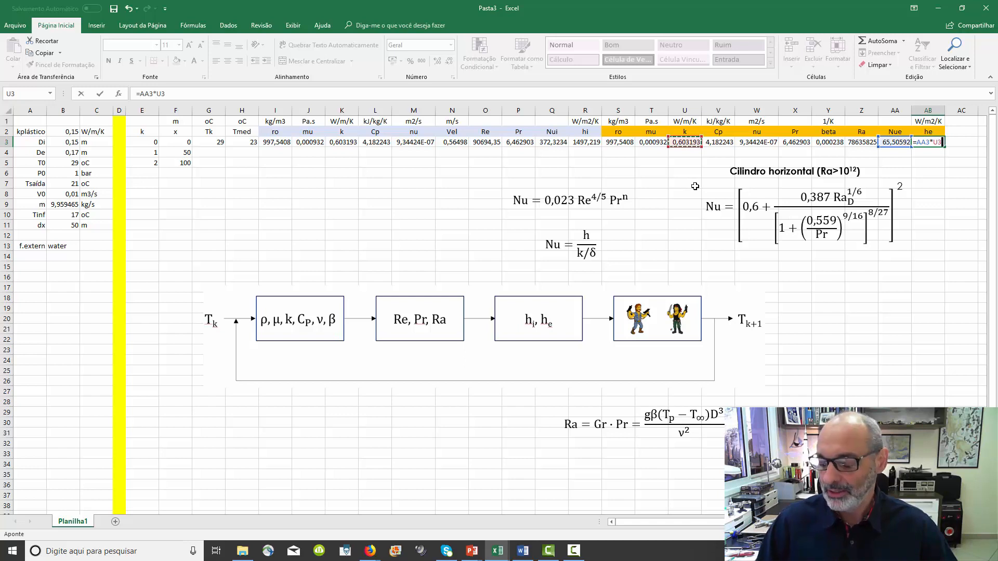
type("/")
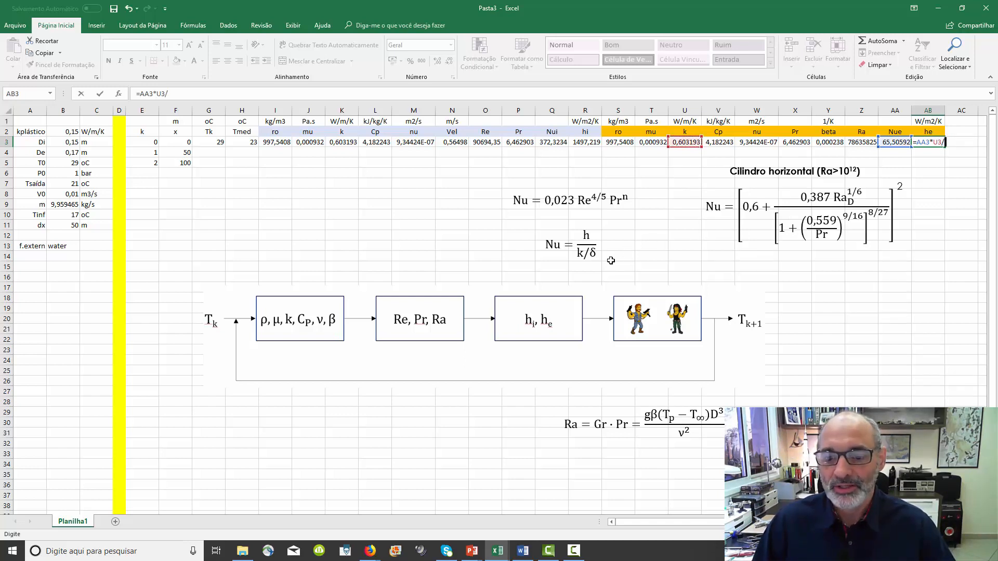
left_click(63, 152)
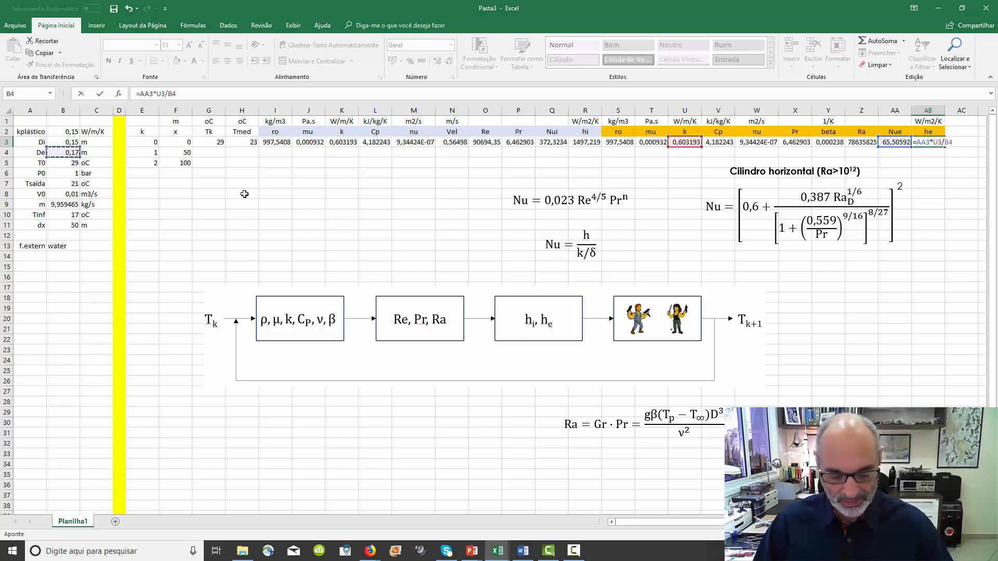
key("F4")
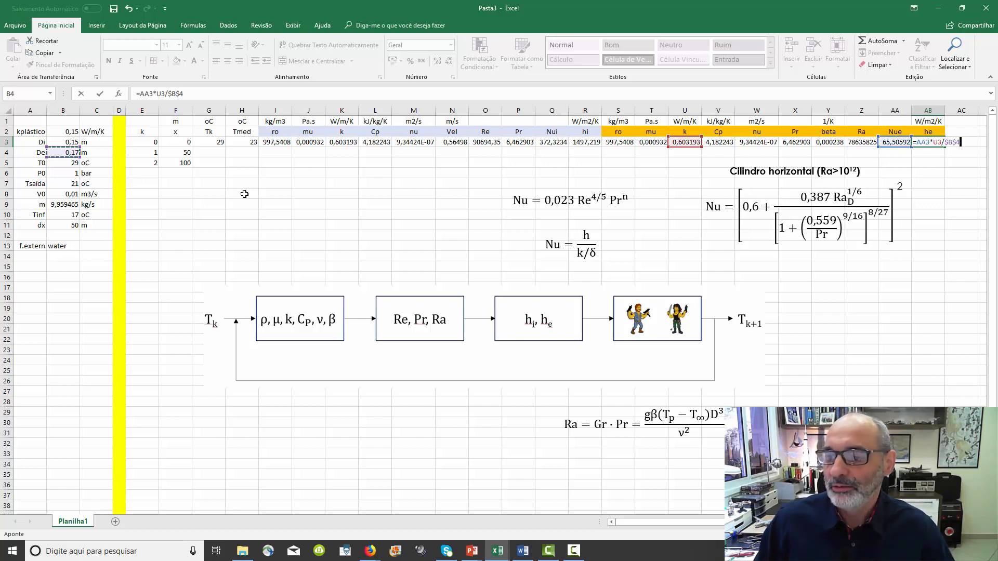
key("Return")
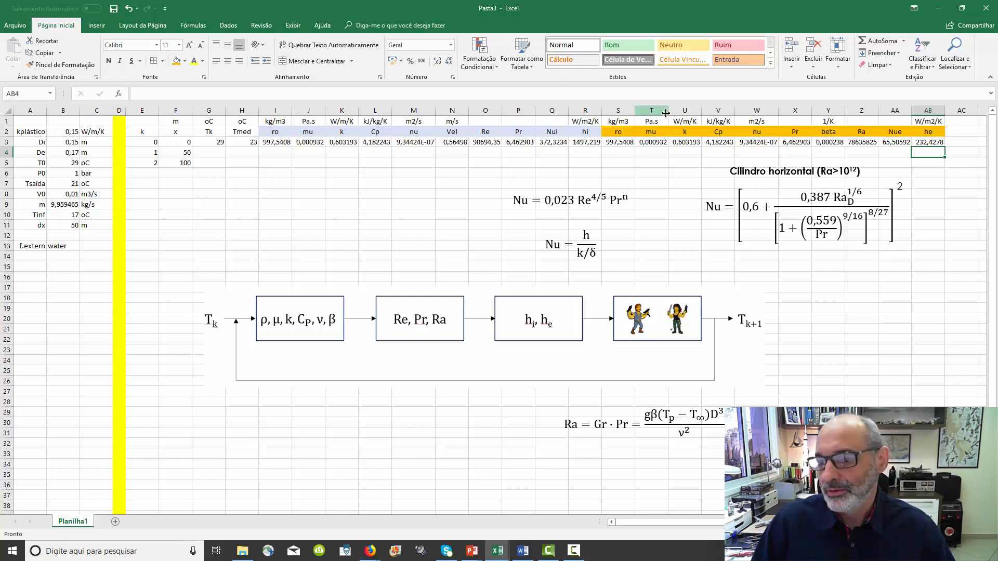
Review the he and hi formulas in AB3 and R3 and the internal and external header groups in row 2.
left_click(930, 141)
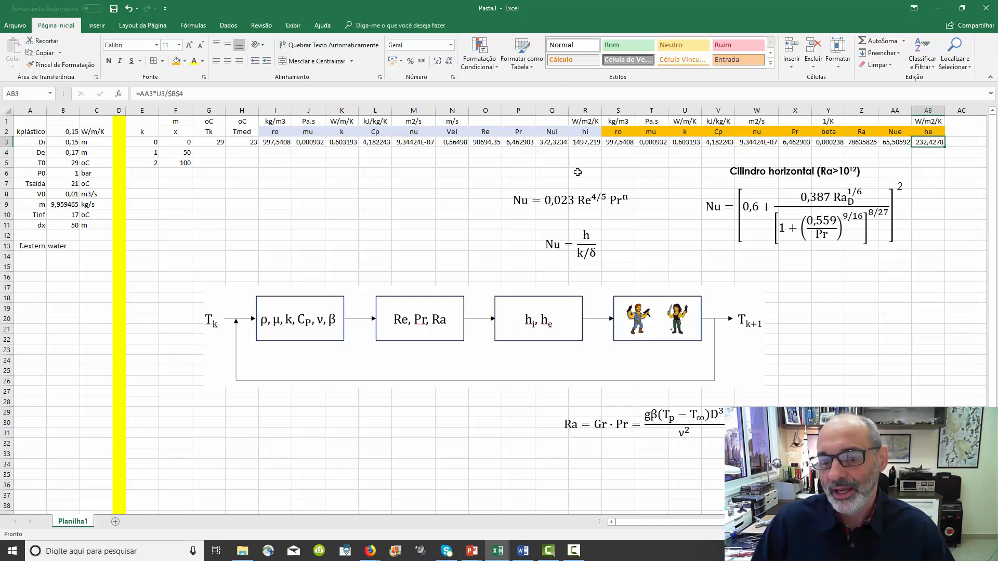
left_click(590, 143)
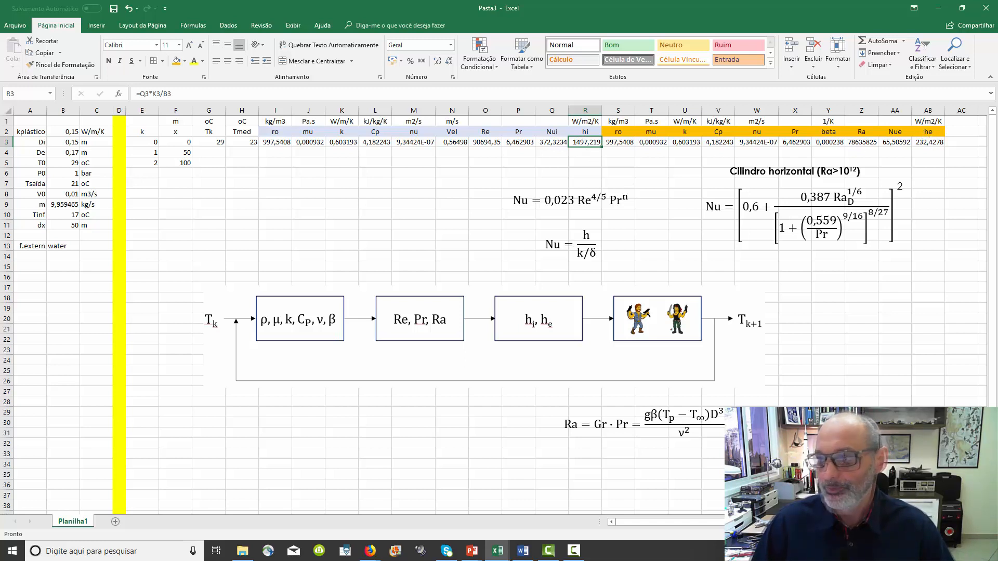
left_click(833, 290)
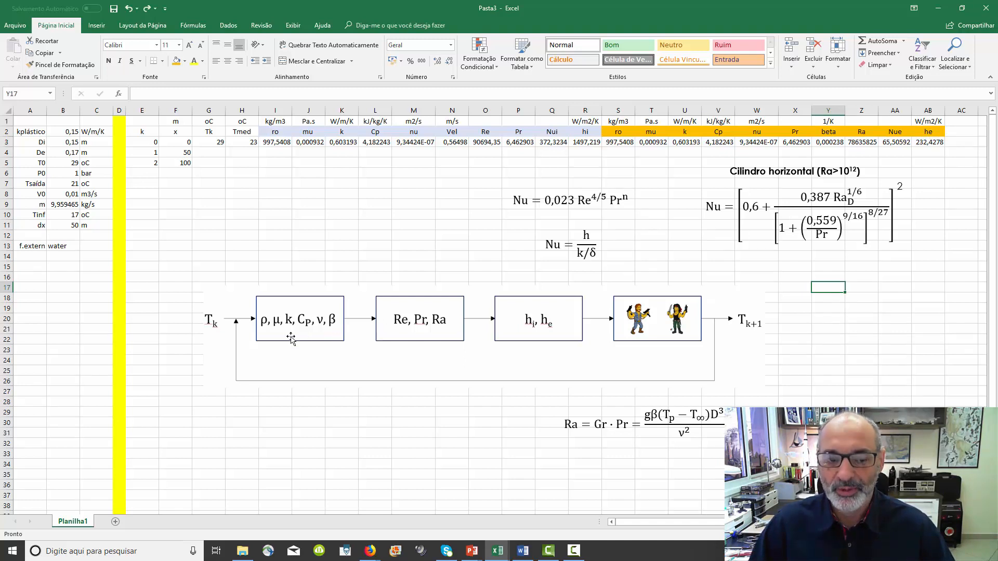
left_click_drag(275, 131, 933, 127)
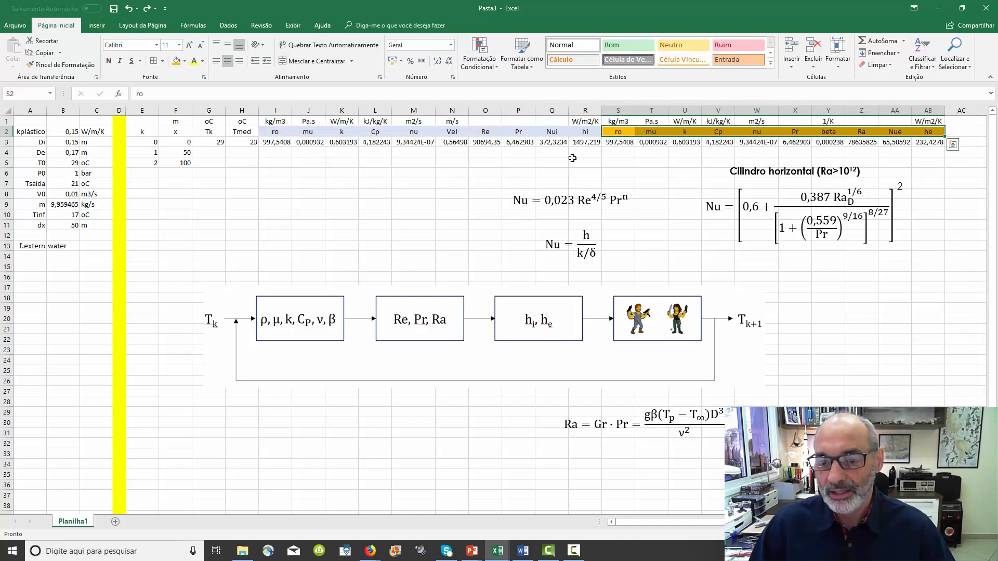
left_click(585, 132)
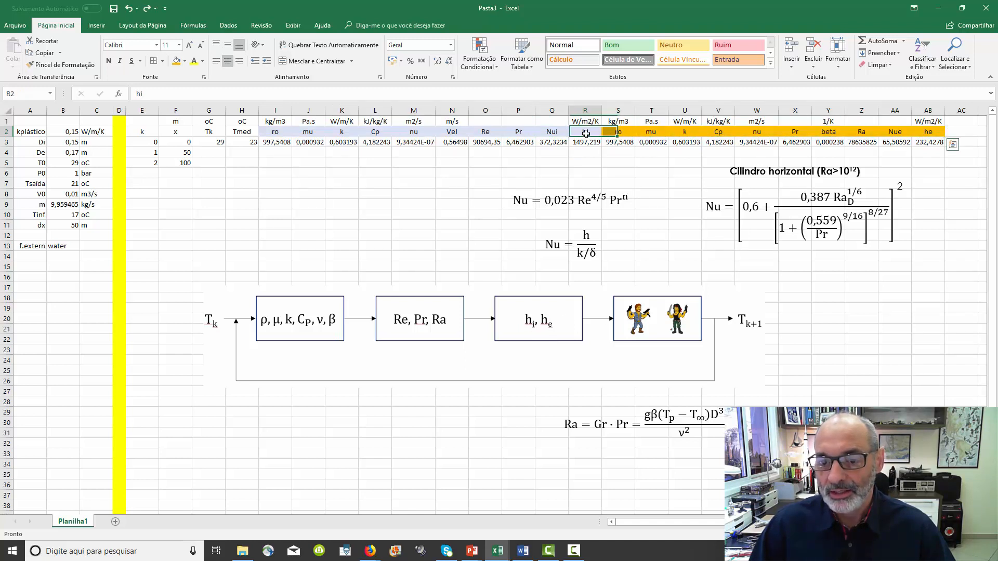
left_click(936, 131)
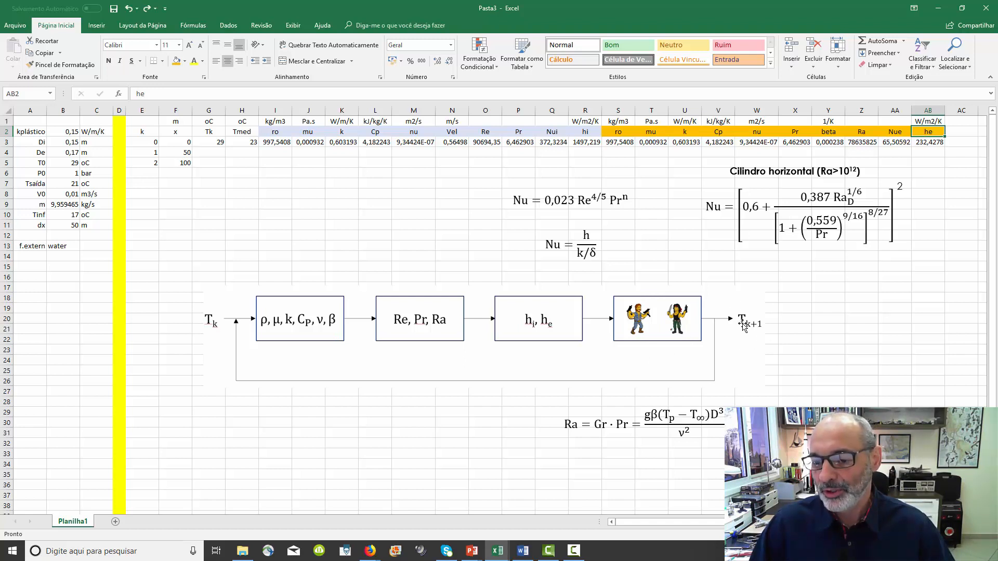
Delete the Nusselt and Rayleigh equations and the Cilindro horizontal caption from the sheet, and move the flow diagram about three rows down.
left_click(580, 243)
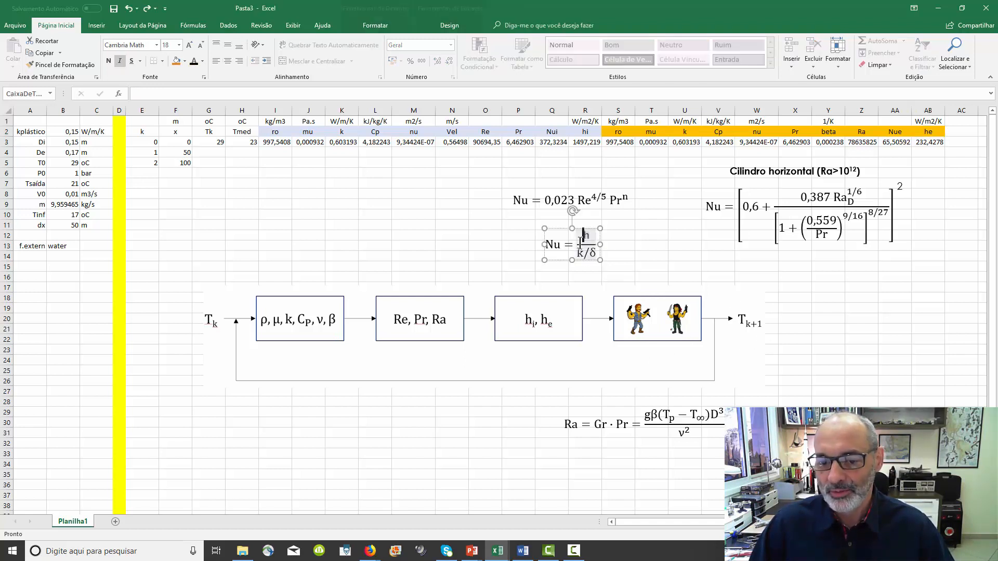
left_click(544, 197, "shift")
left_click(762, 210, "shift")
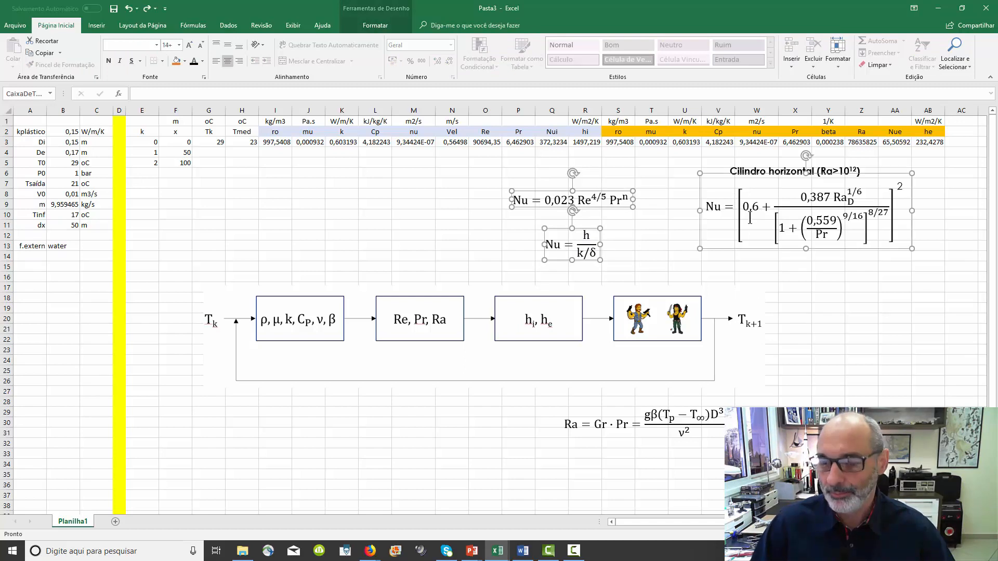
key("Delete")
left_click(756, 174)
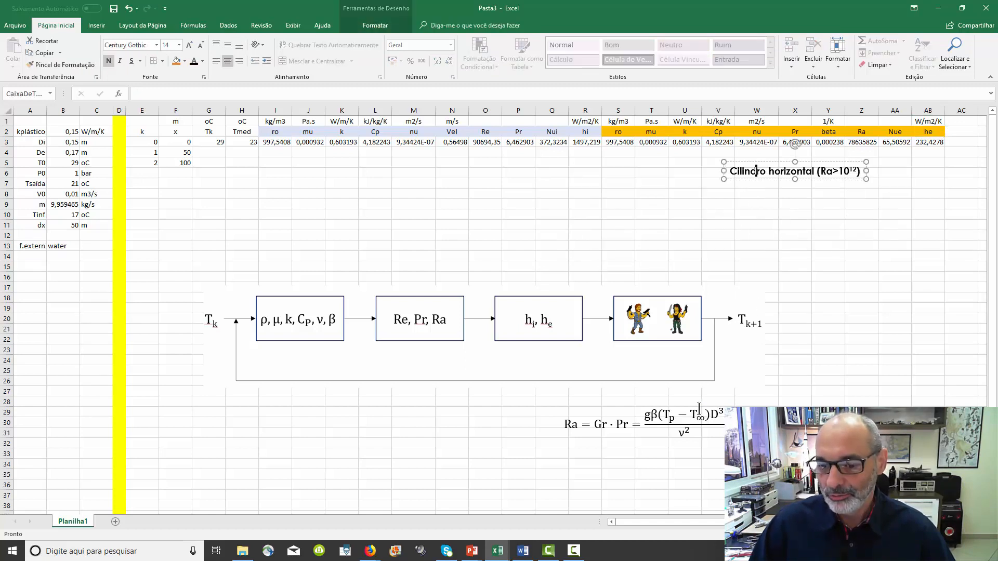
left_click(699, 409, "shift")
key("Delete")
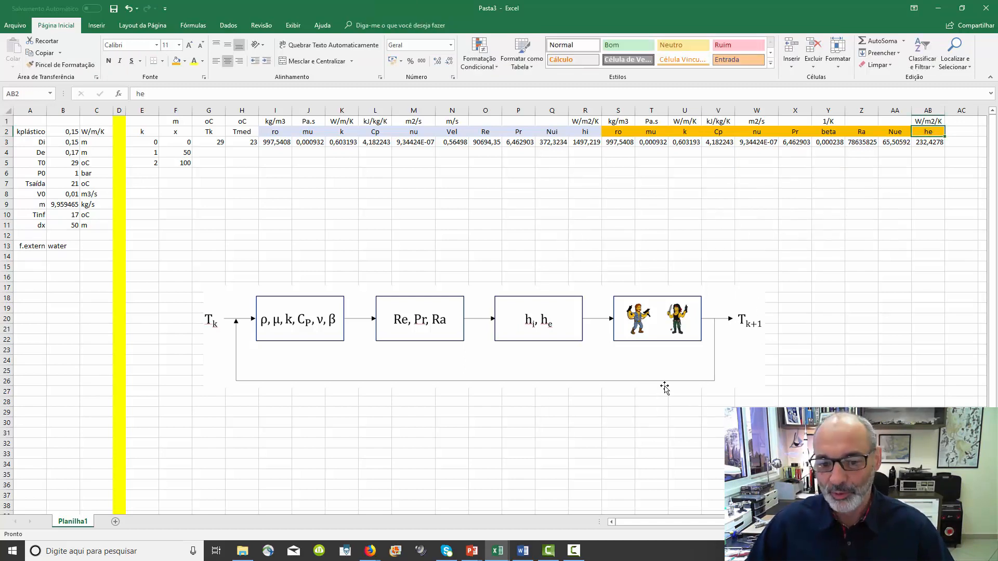
left_click_drag(478, 334, 463, 364)
left_click(476, 237)
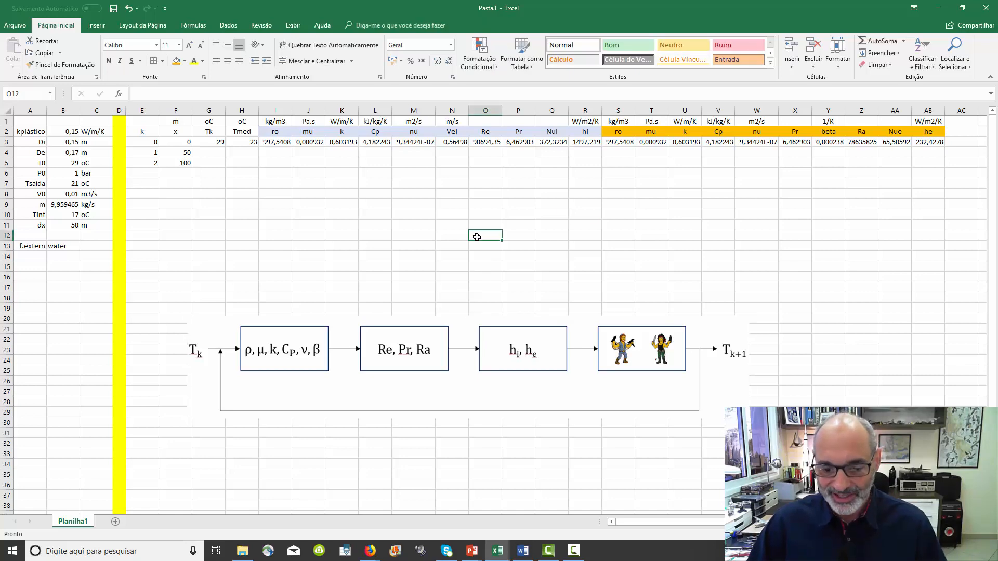
Switch to the PowerPoint presentation TC8 Tutorial tubulação de água quente and go to slide 8 on the finite-difference simulation.
mouse_move(472, 553)
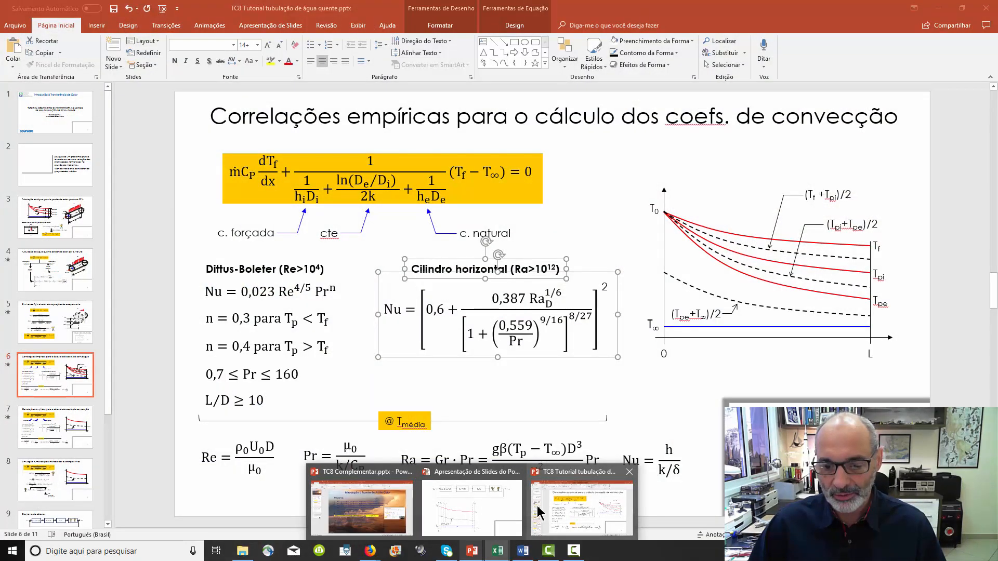
left_click(538, 510)
left_click(502, 494)
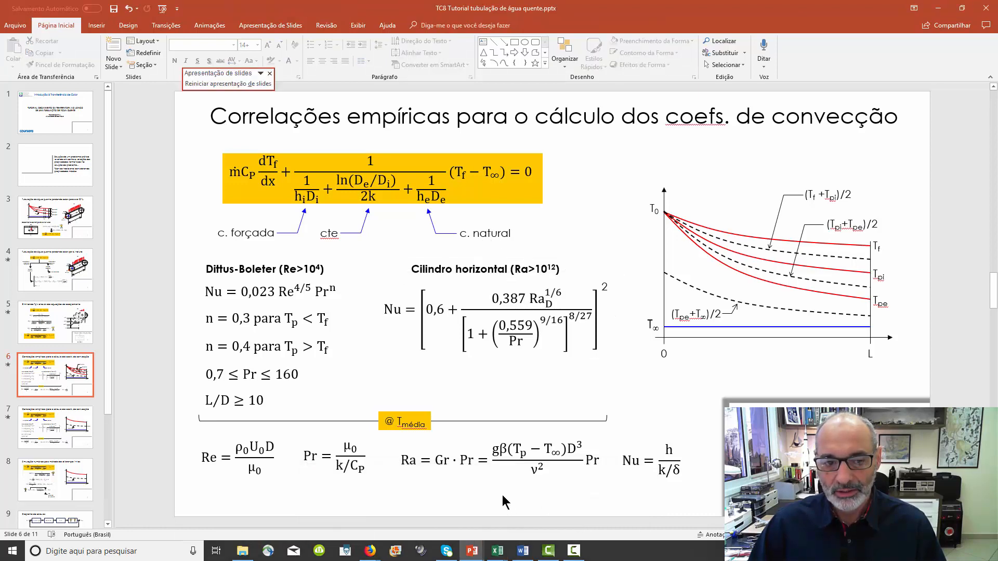
key("Page_Down")
key("Page_Down")
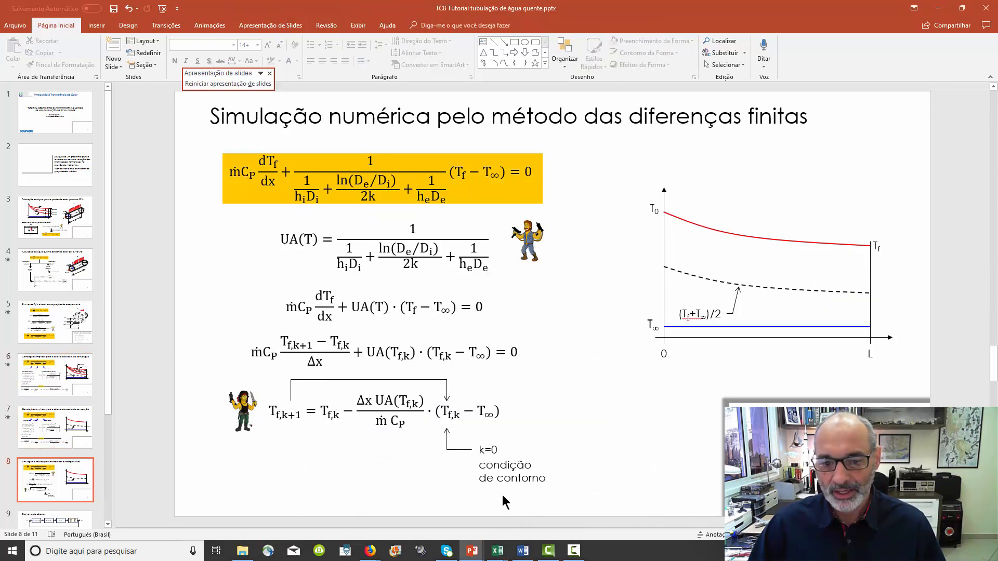
Copy the UA(T) equation from the slide into the Excel sheet and place it below the external-property columns, above the flow diagram.
left_click(471, 271)
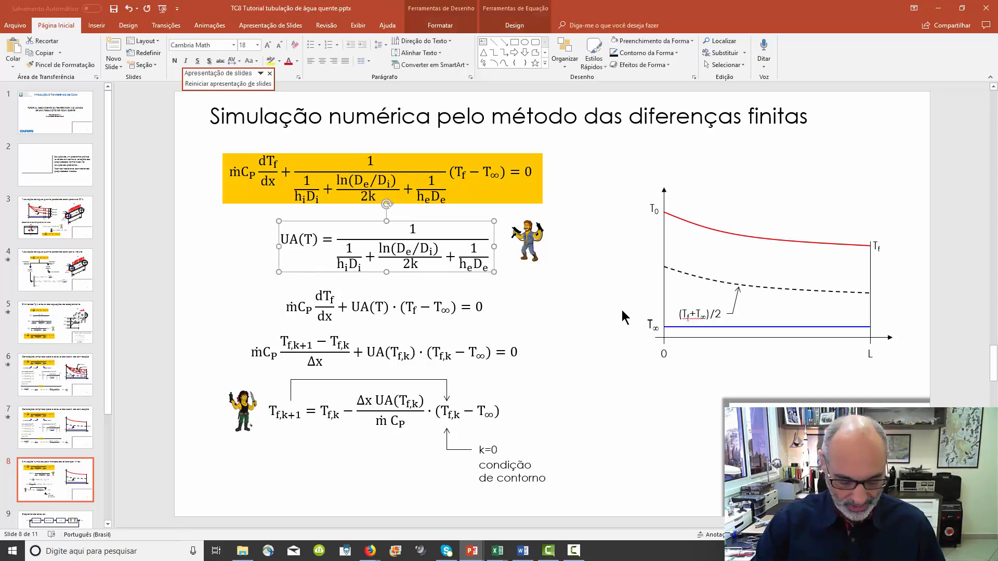
key("alt+Tab")
key("ctrl+v")
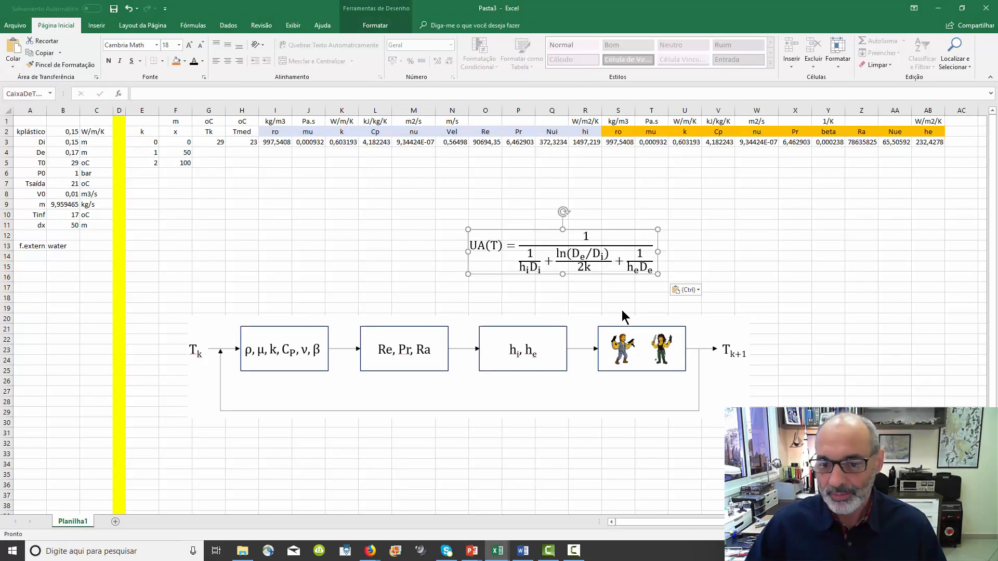
left_click_drag(571, 270, 750, 263)
scroll(826, 364, "right", 5)
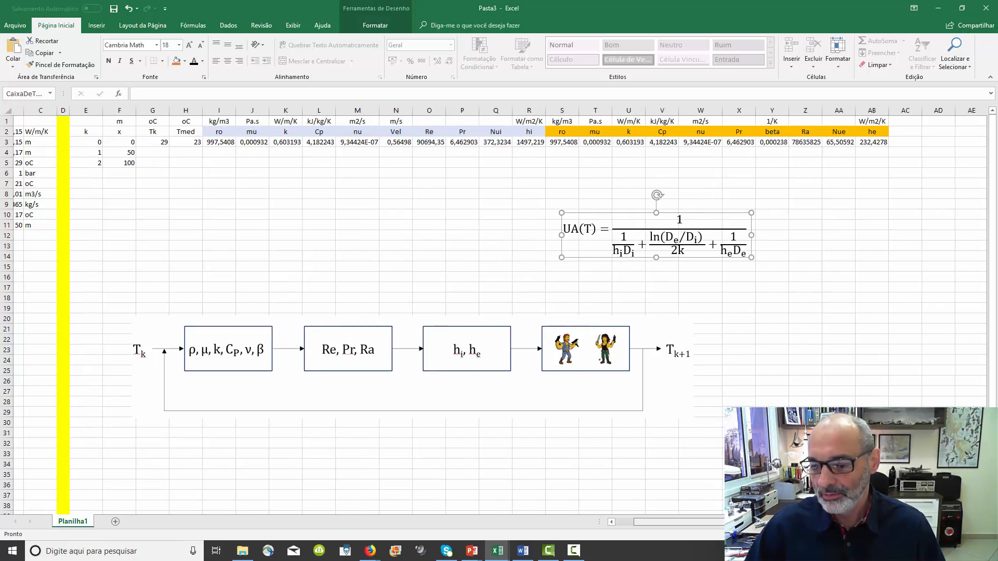
left_click(814, 307)
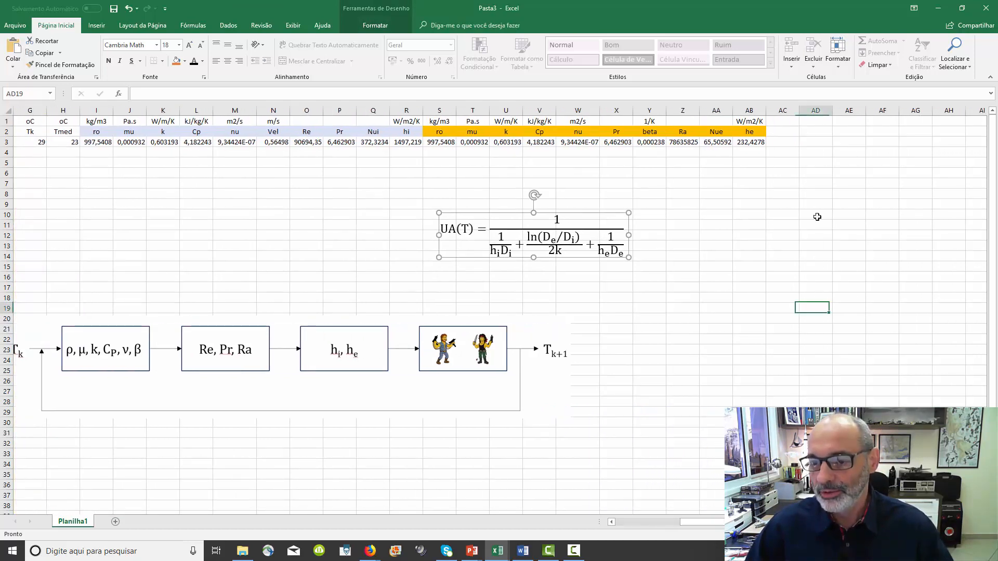
Add the column headers UA(Tk) in AC2 and Tk+1 in AD2.
left_click(779, 134)
type("U")
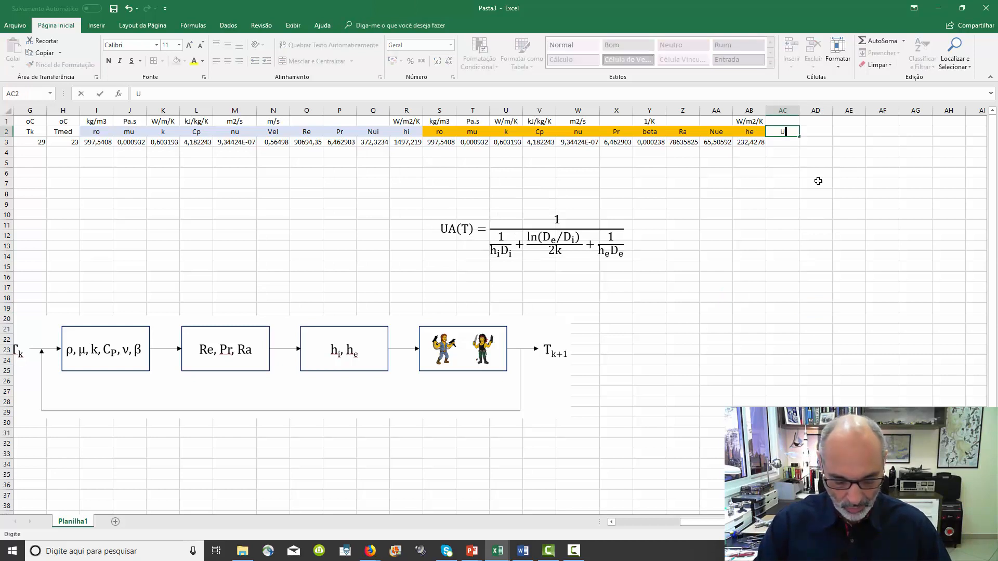
type("A(Tk)")
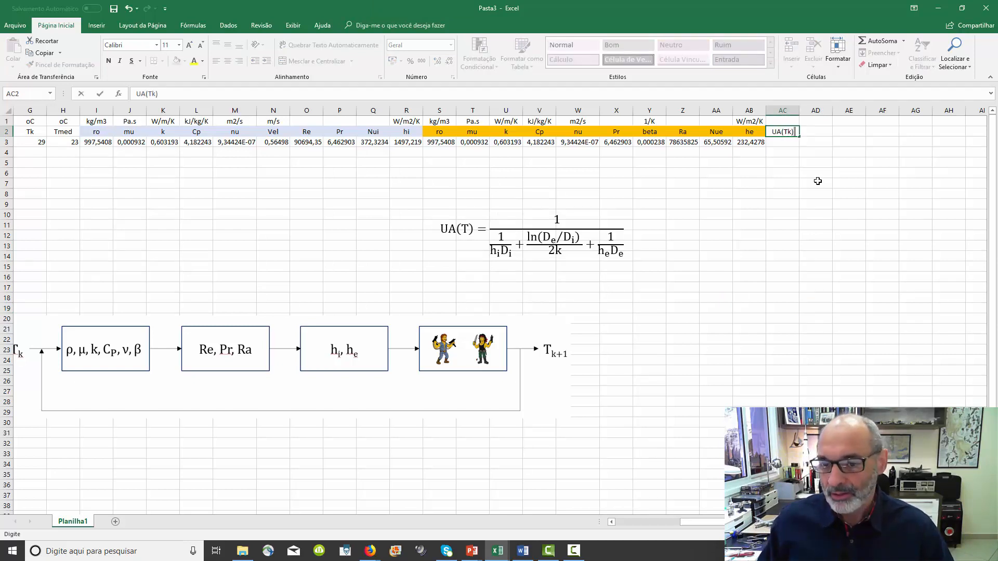
key("Tab")
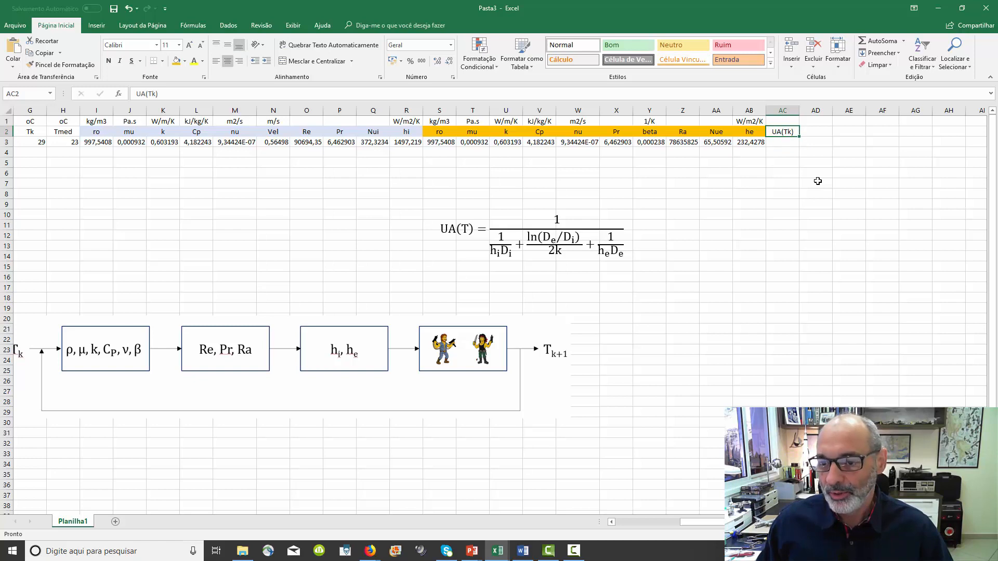
type("T")
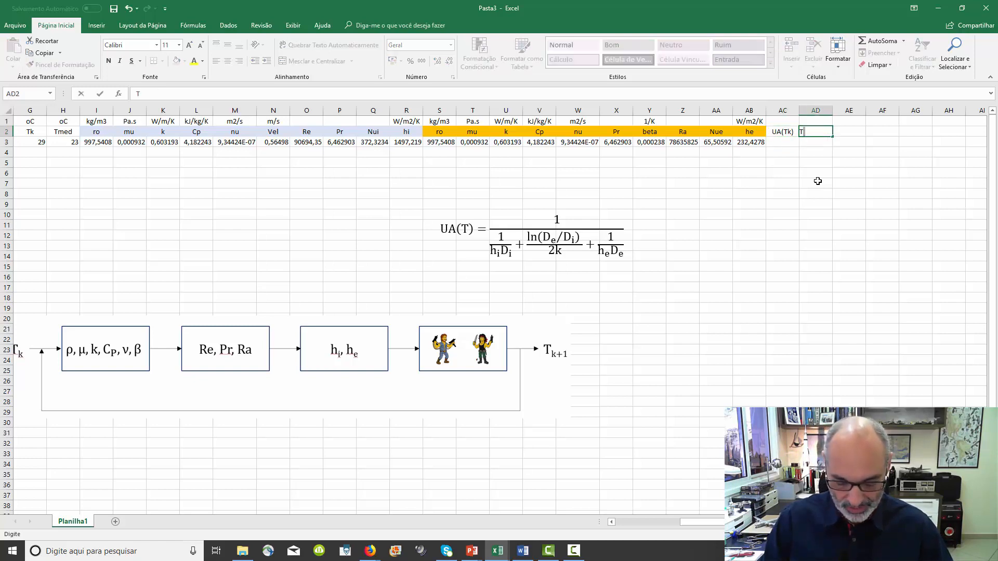
type("k+1")
key("Return")
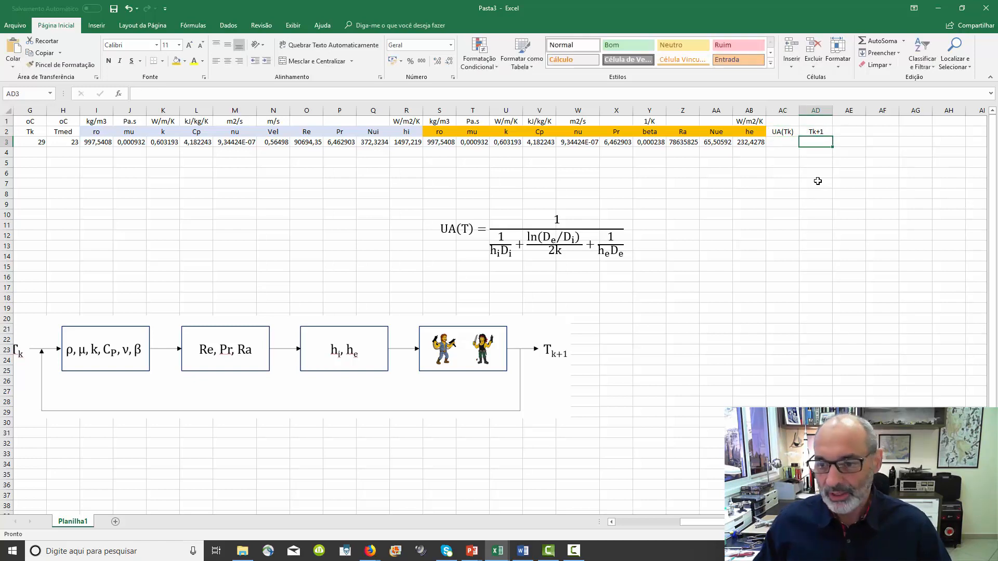
Copy the Tf,k+1 equation from the PowerPoint slide into the Excel sheet and place it beside the flow diagram's Tk+1 output.
key("alt+Tab")
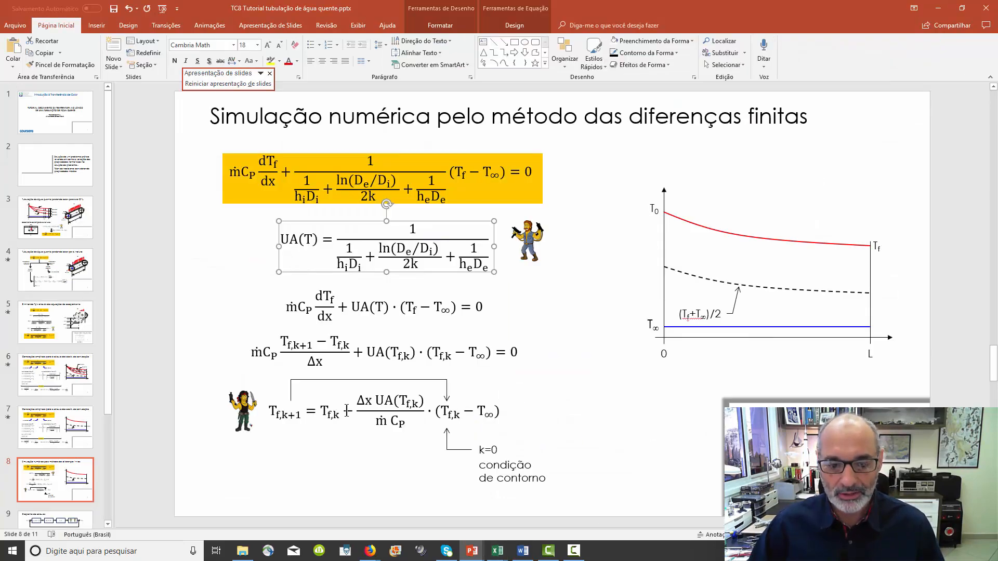
left_click(342, 426)
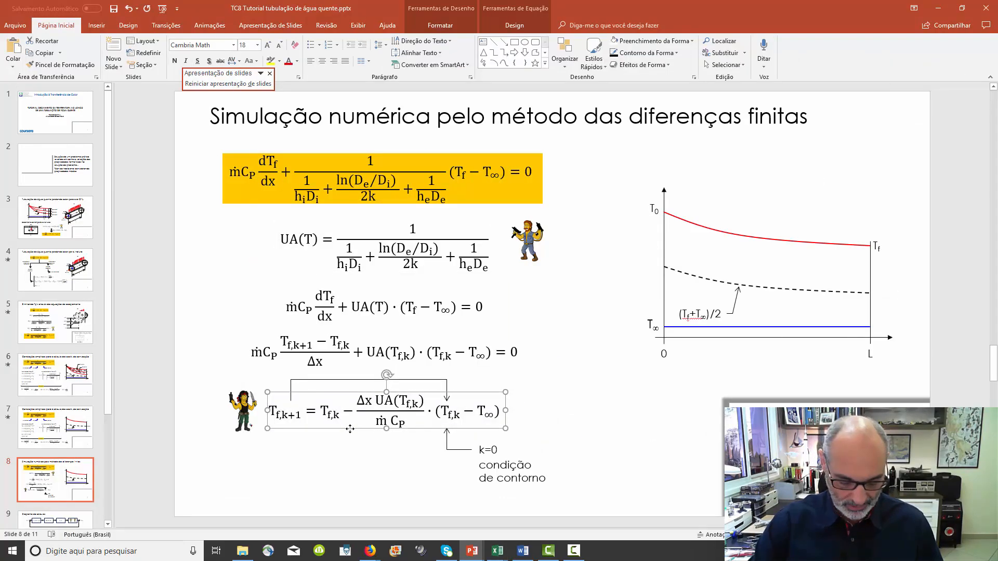
key("alt+Tab")
key("ctrl+v")
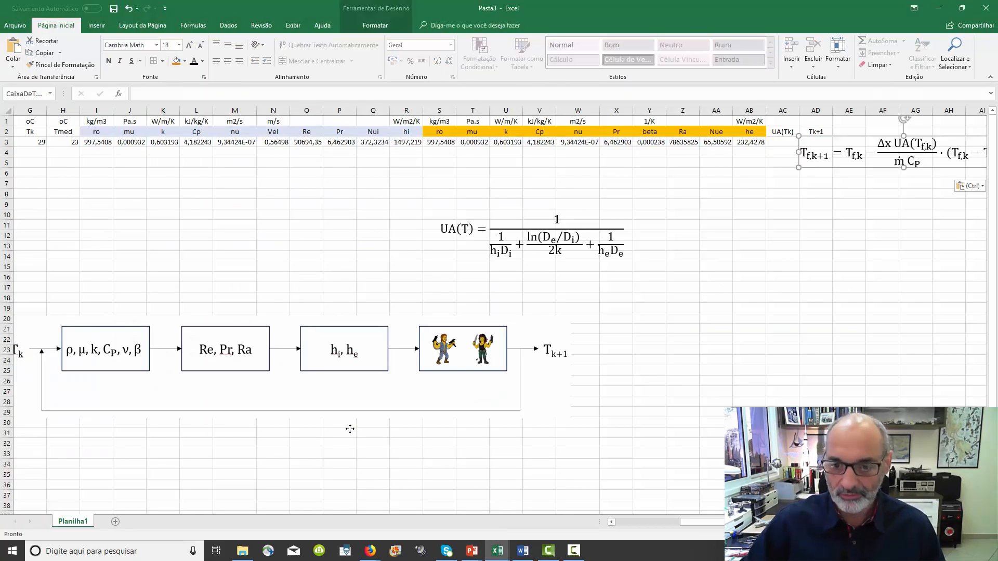
left_click_drag(835, 171, 672, 377)
Move the UA(T) equation to sit just above the Tf,k+1 equation.
left_click(578, 222)
left_click(577, 222)
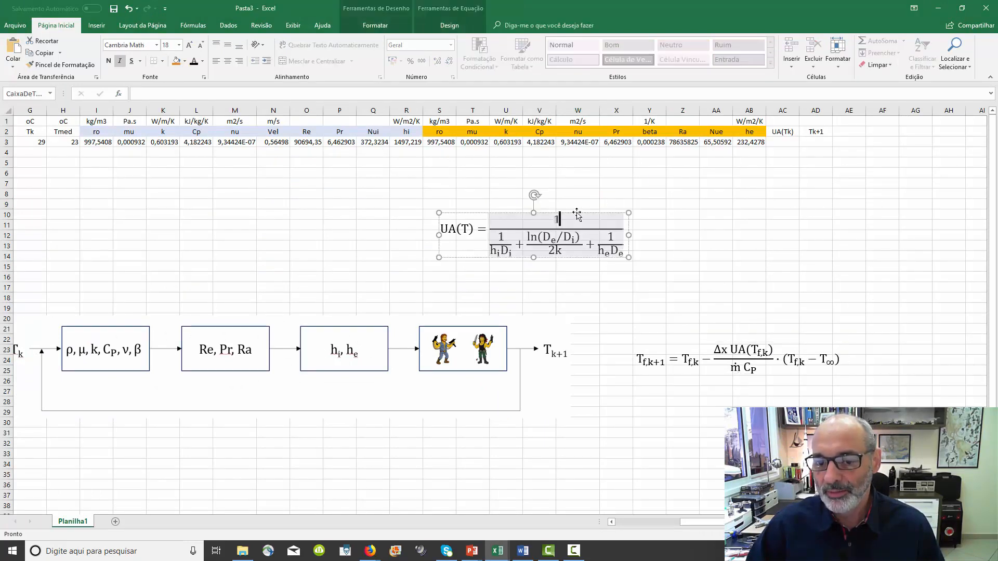
left_click_drag(577, 222, 763, 277)
left_click(785, 211)
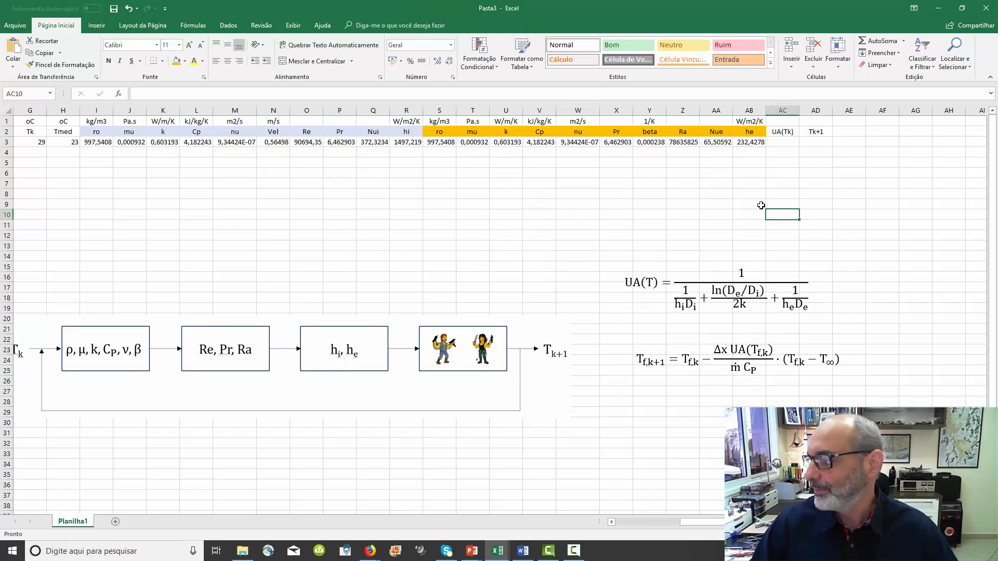
Enter the units W/°C in AC1 above UA(Tk) and oC in AD1 above Tk+1.
left_click(787, 120)
type("W")
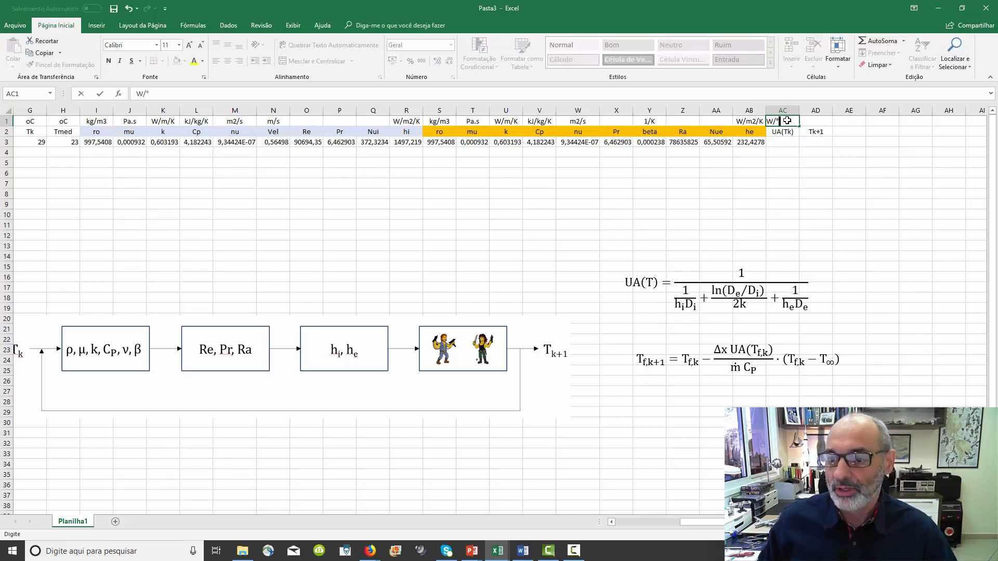
type("/°")
key("Return")
left_click(787, 121)
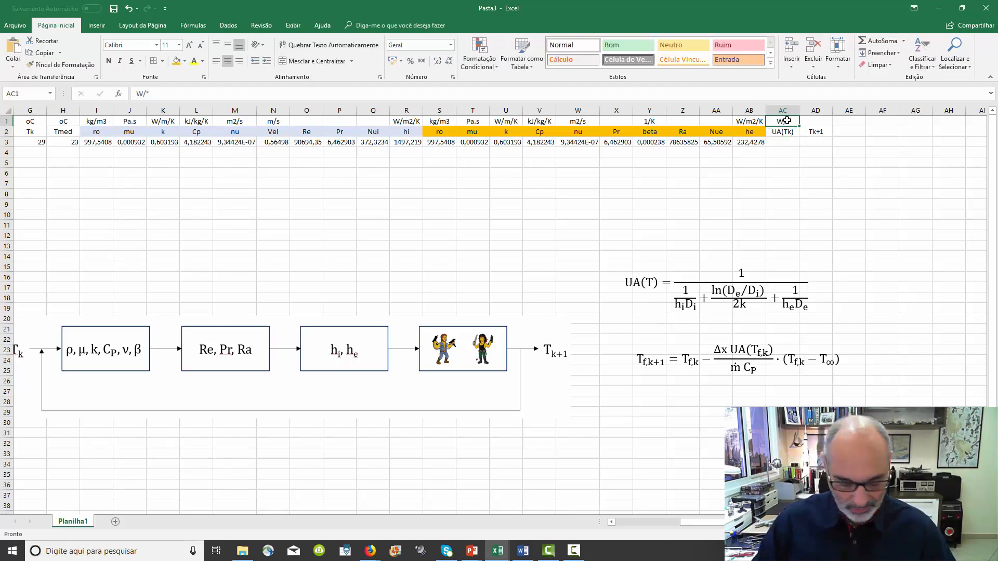
type("W")
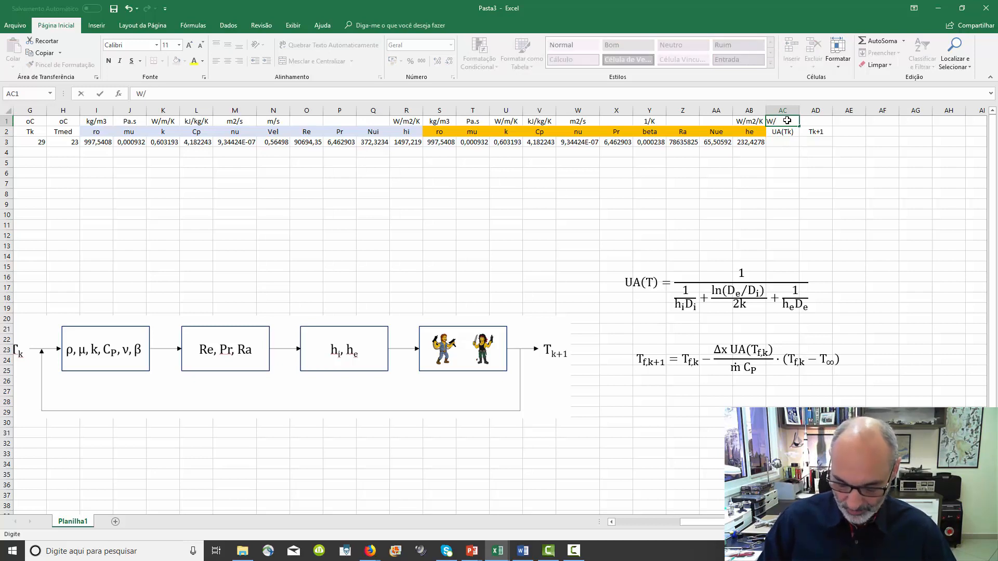
type("/°C")
key("Return")
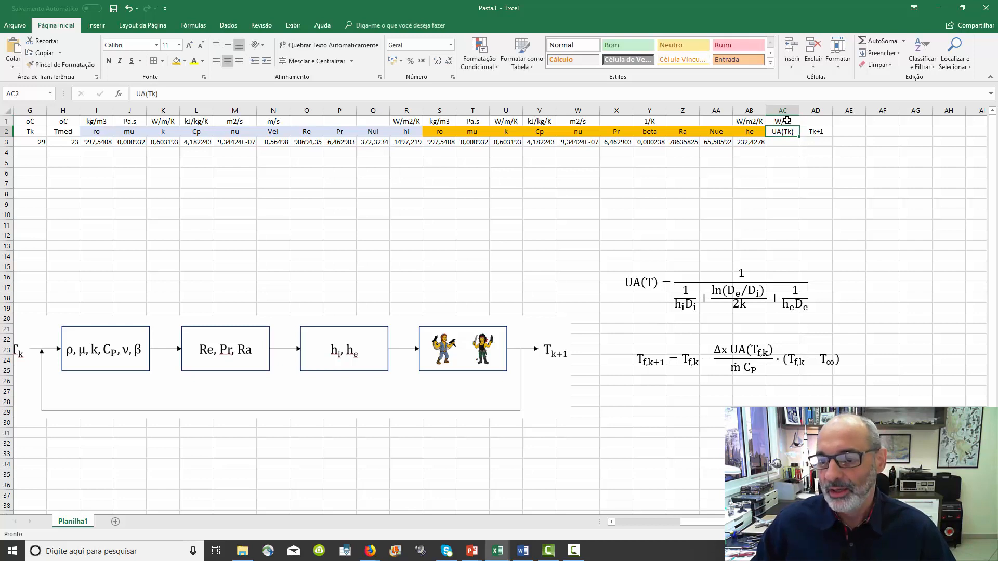
key("Down")
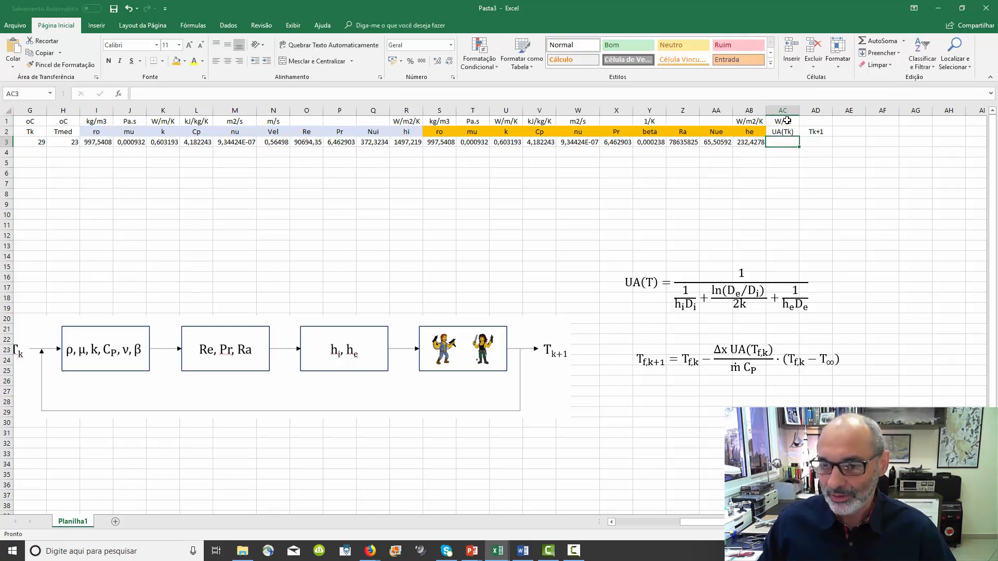
left_click(815, 123)
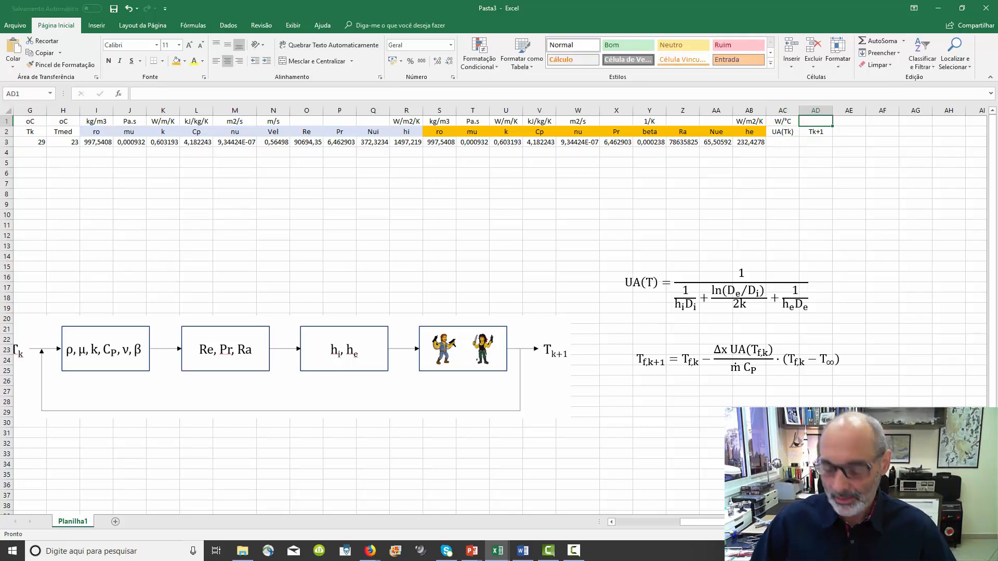
type("oC")
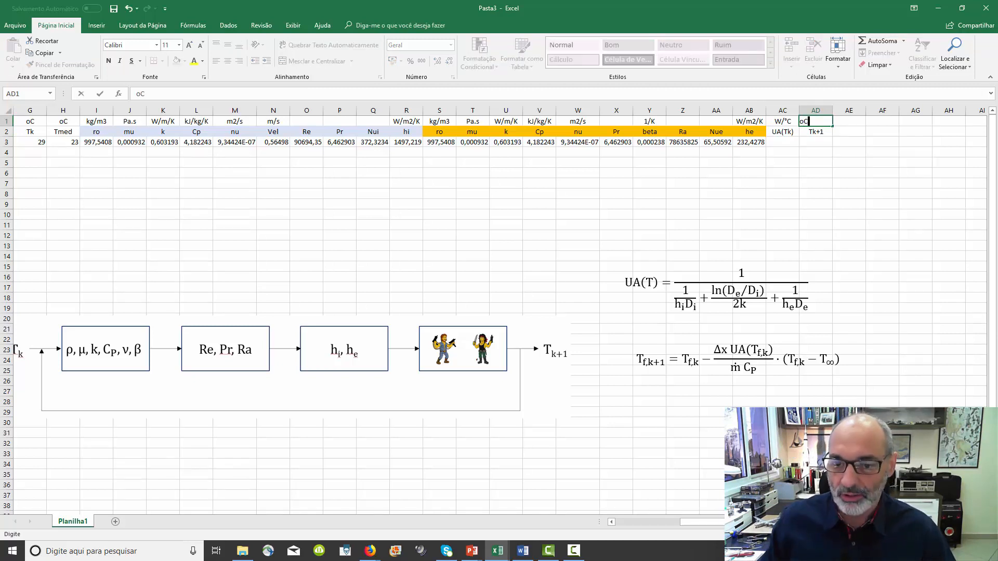
key("Return")
Format the UA(Tk) and Tk+1 headers in AC2:AD2 with a purple fill and yellow text.
left_click_drag(773, 132, 815, 132)
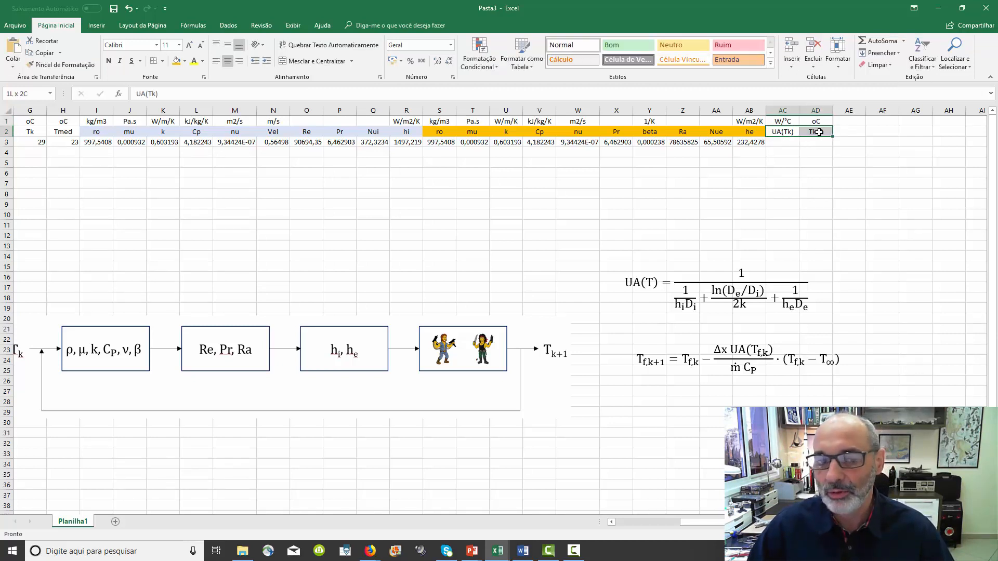
left_click(185, 61)
left_click(255, 142)
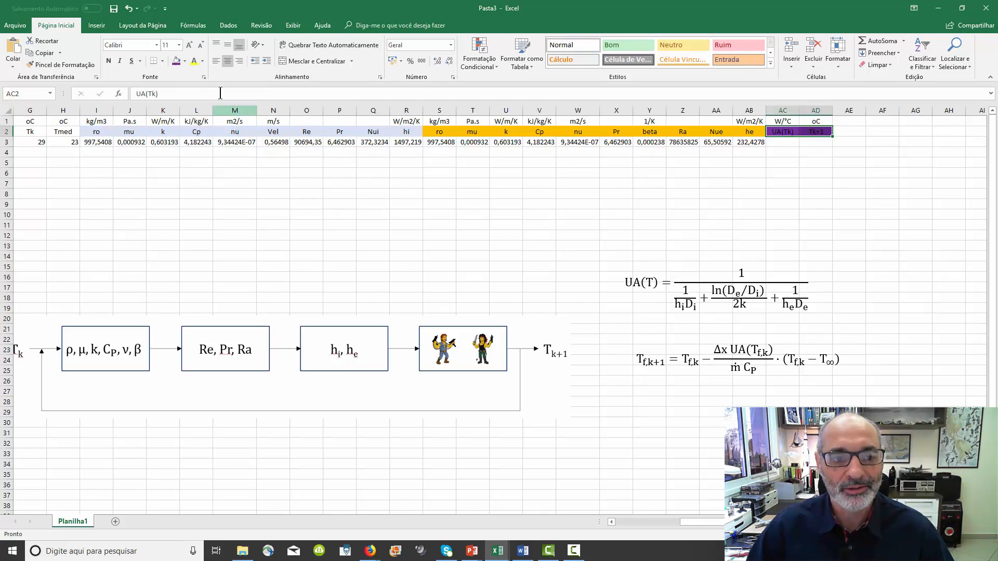
left_click(195, 62)
left_click(470, 215)
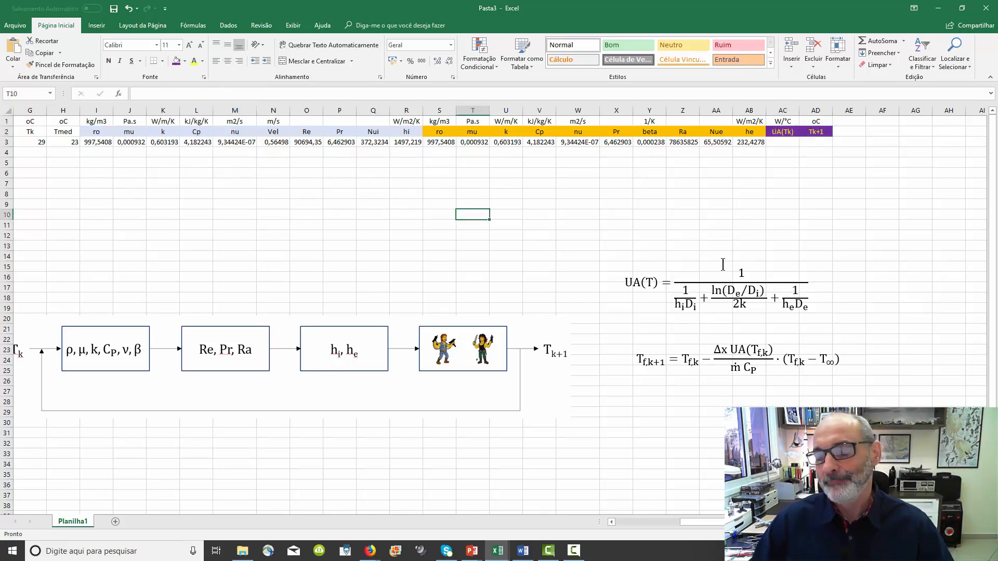
Start the UA(Tk) formula in AC3 with the inverse structure =()^(-1).
left_click(790, 142)
left_click_drag(740, 522, 681, 522)
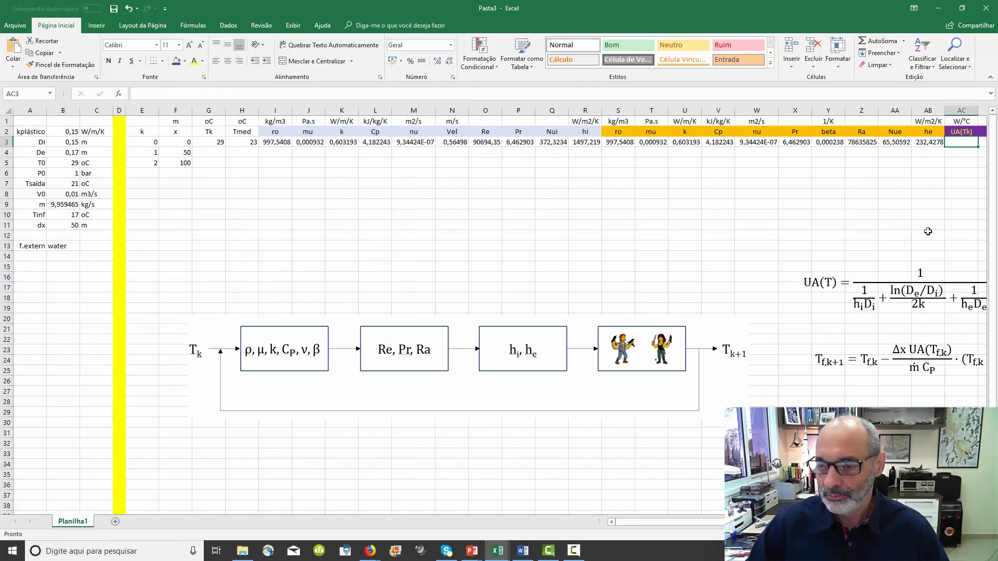
scroll(868, 233, "down", 1, "ctrl")
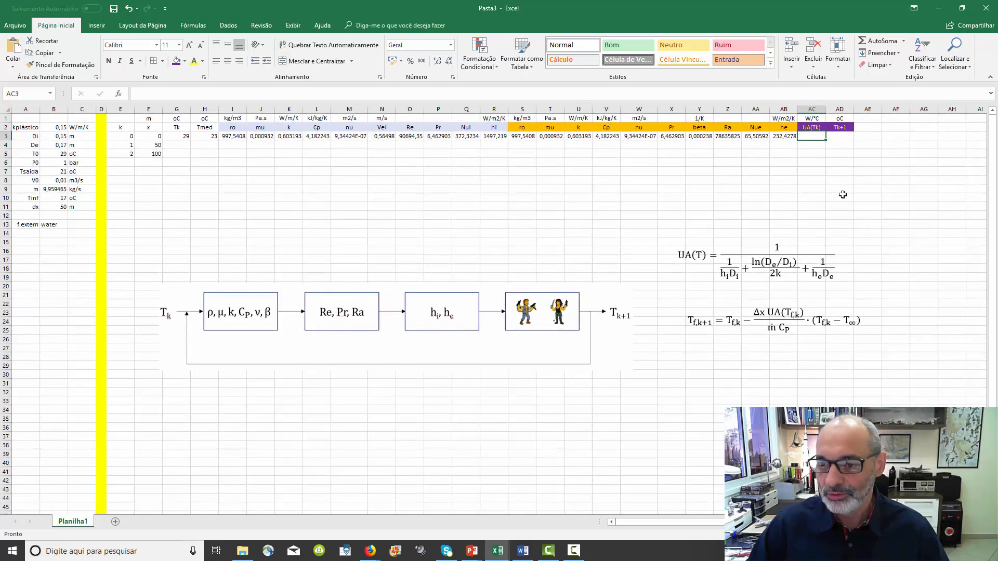
left_click(266, 93)
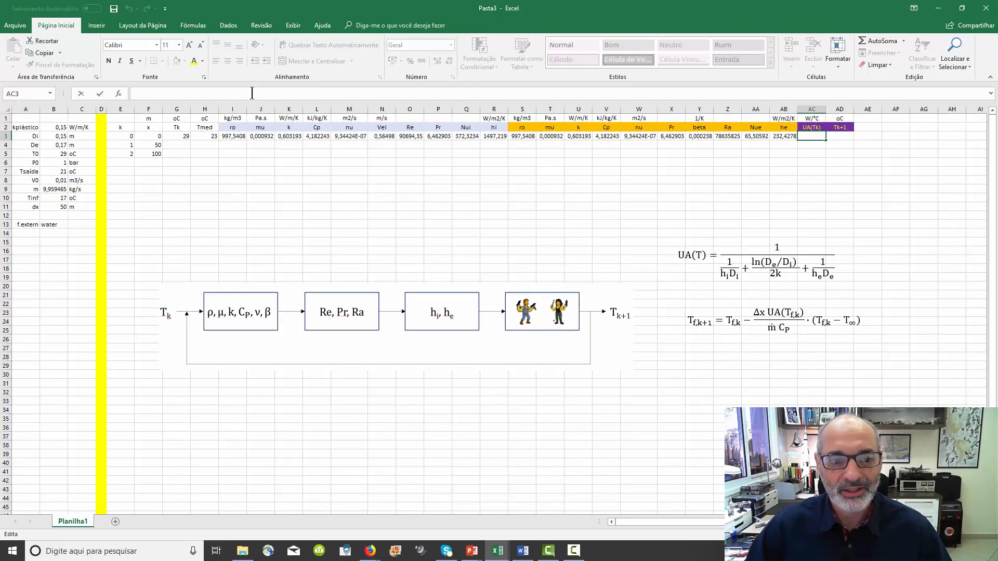
left_click(817, 232)
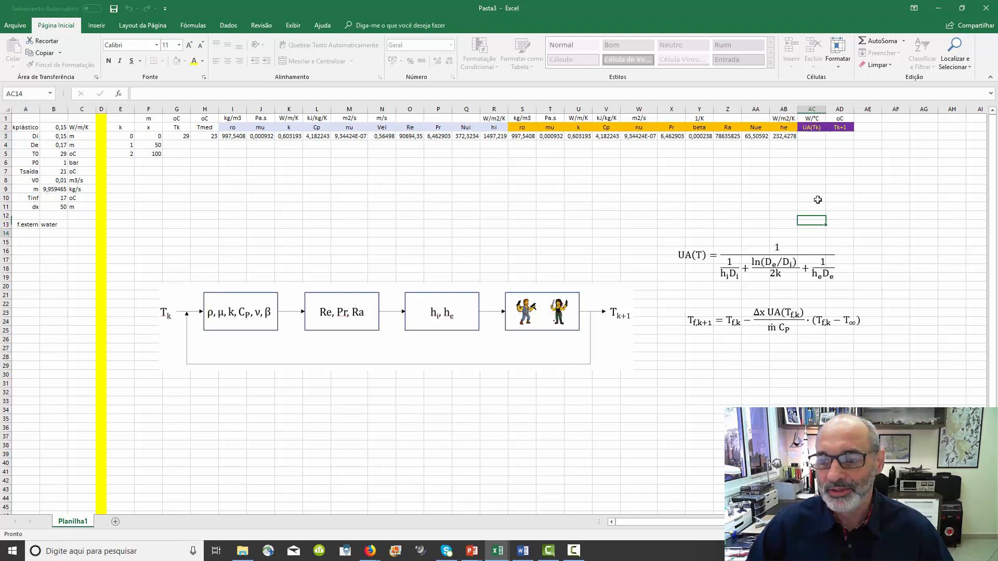
left_click(812, 135)
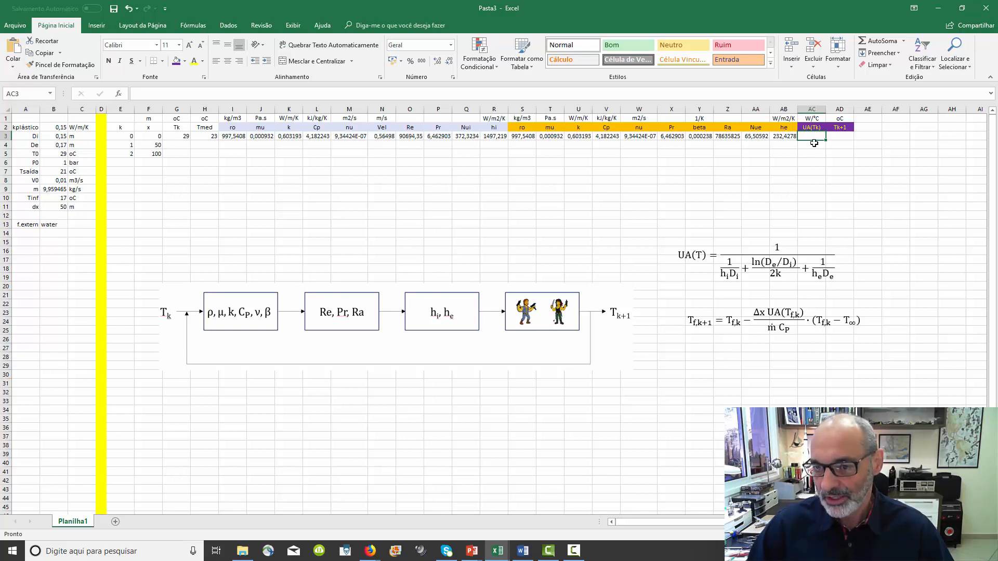
left_click(707, 94)
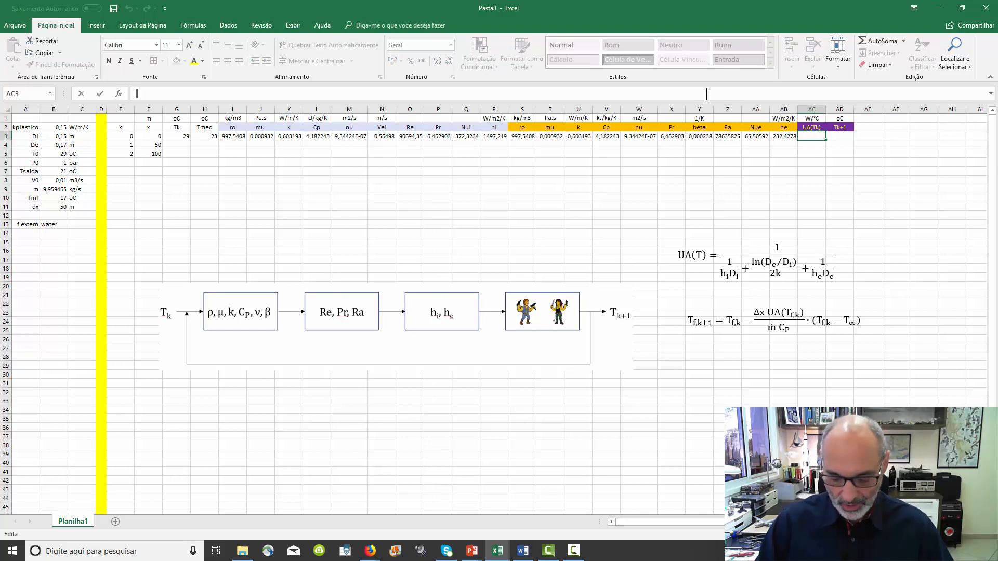
type("=")
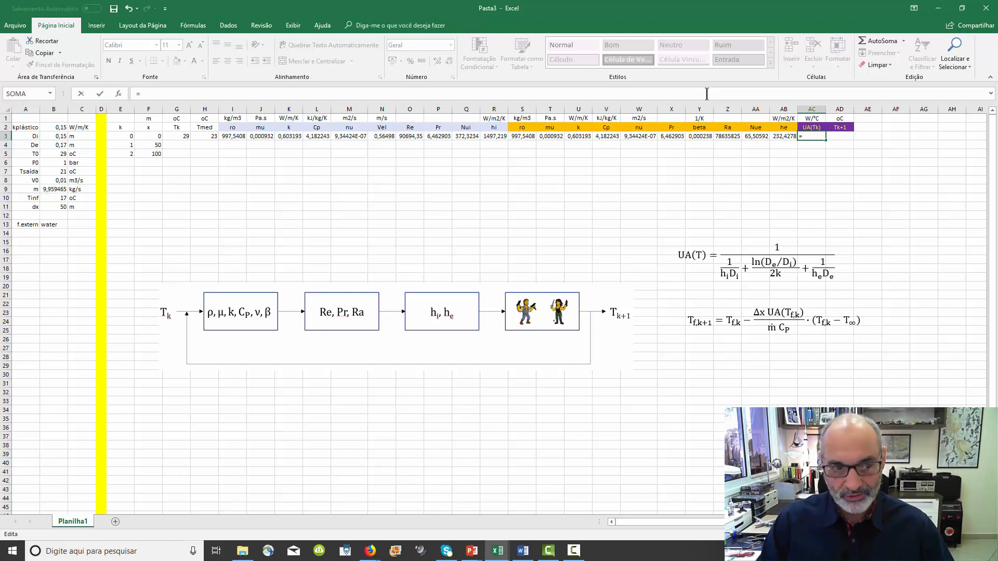
type("()")
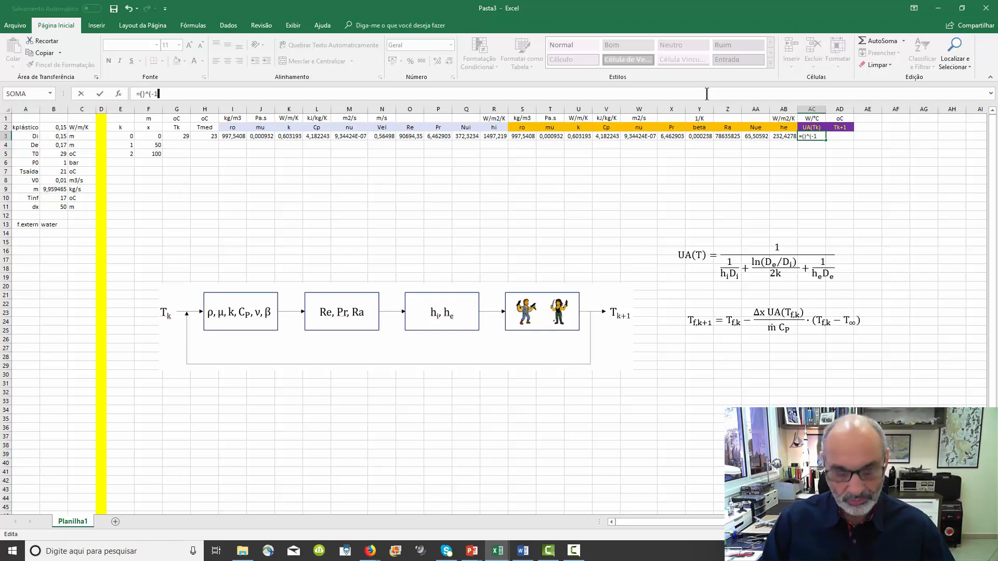
type("^(-1)")
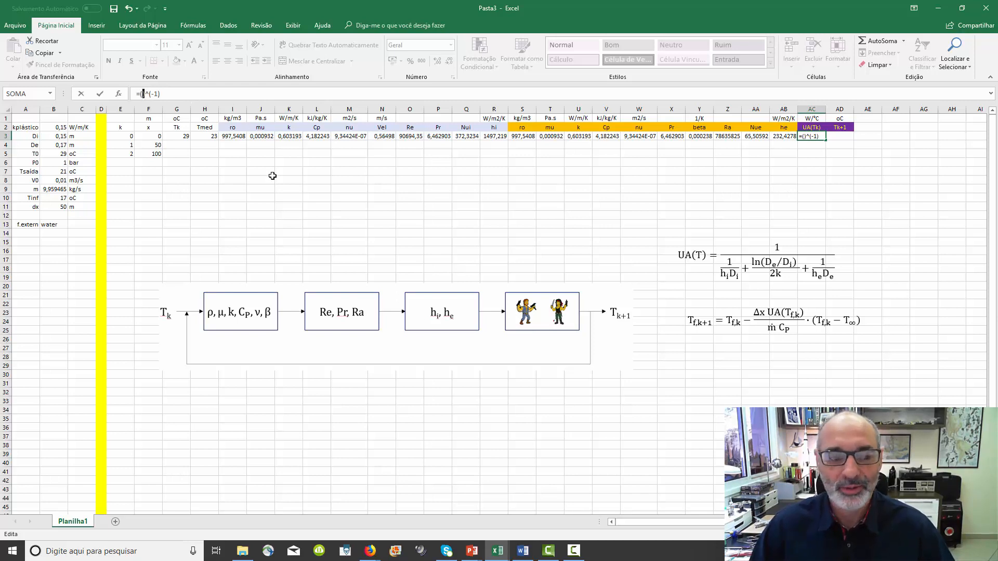
Insert the internal convection term 1/R3/$B$3 inside the parentheses of the AC3 formula.
type("1/")
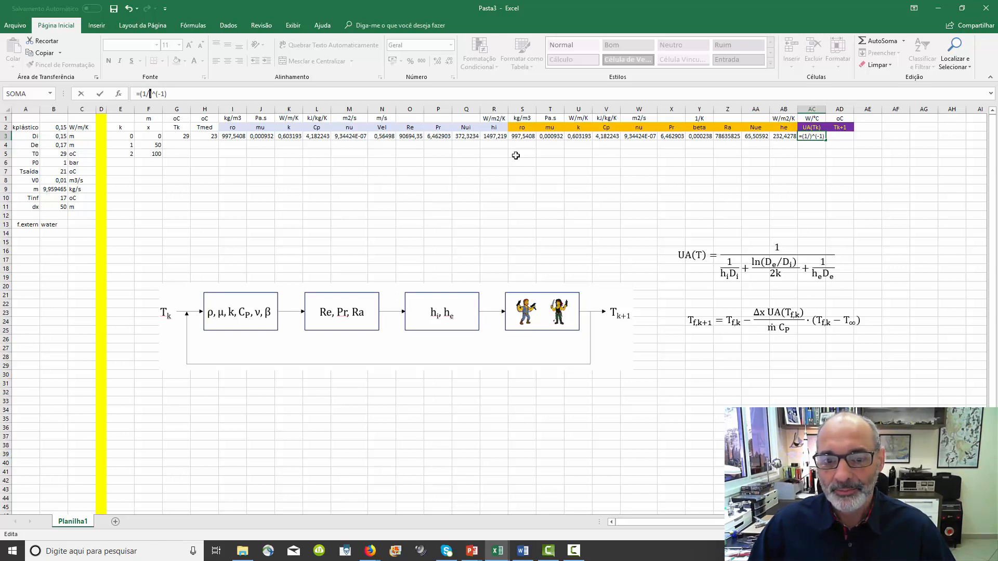
left_click(493, 137)
type("/")
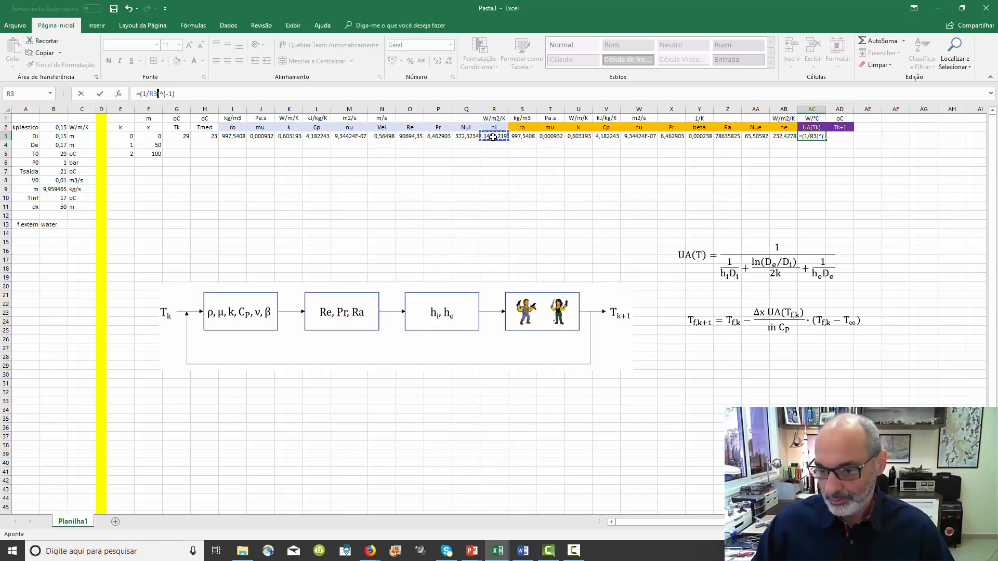
left_click(63, 137)
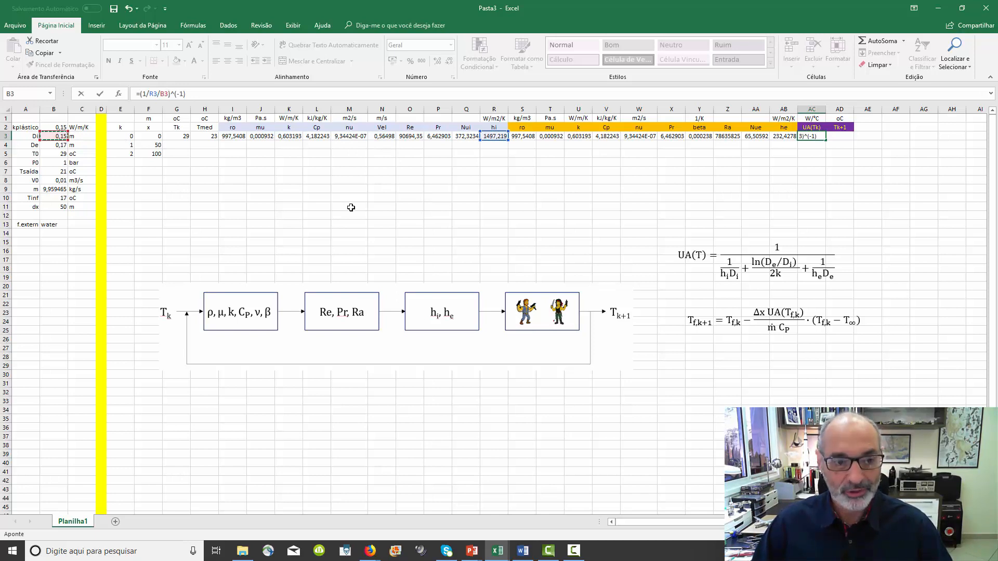
key("F4")
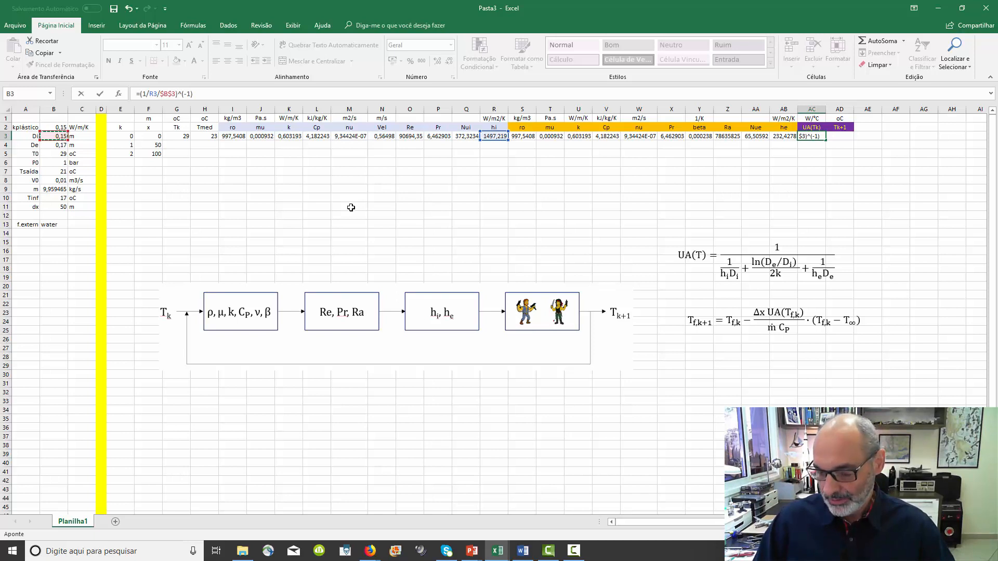
Add the wall conduction term ln(B4/B3)/2/$B$2 to the UA(Tk) formula in AC3.
type("+ln(")
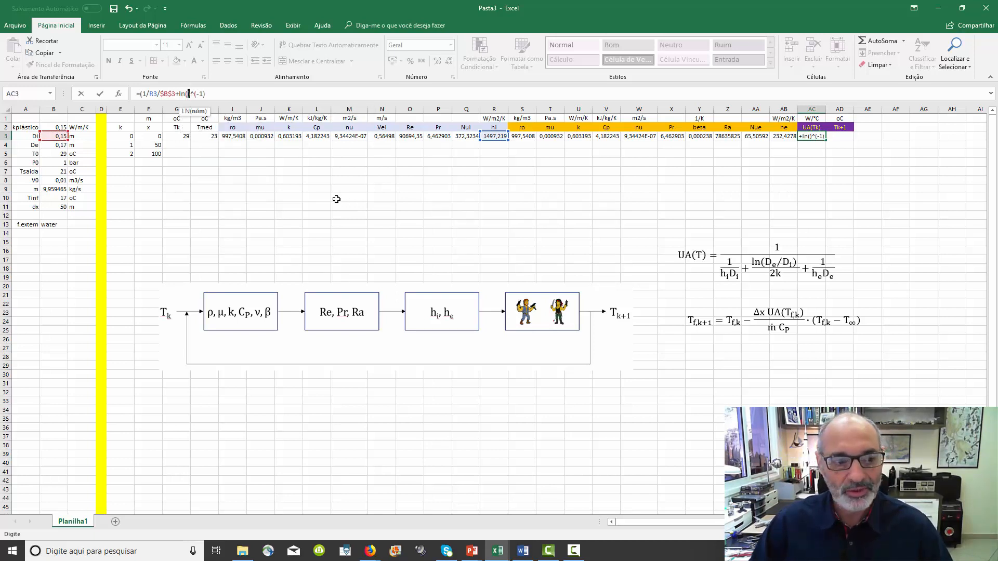
left_click(53, 145)
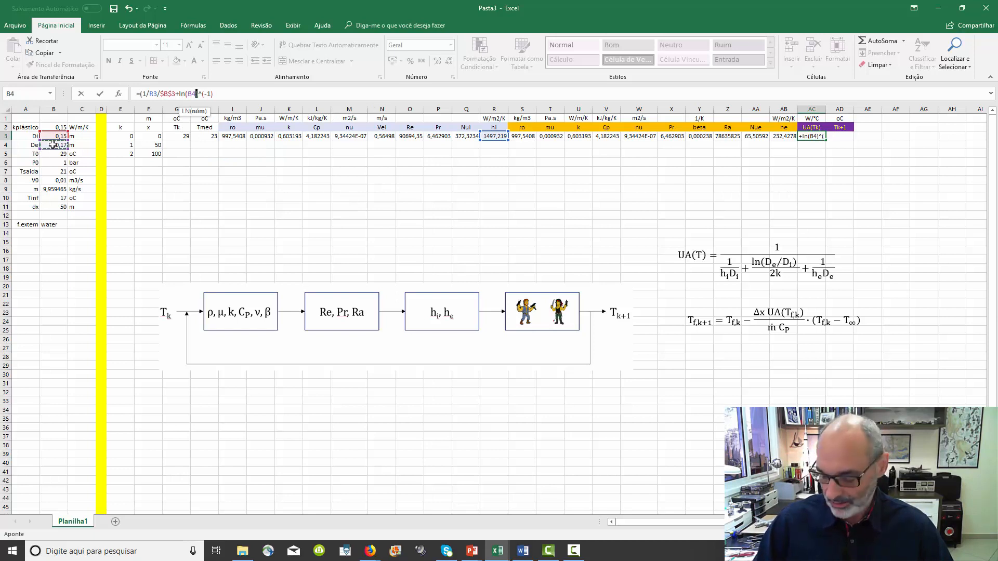
type("/")
left_click(53, 137)
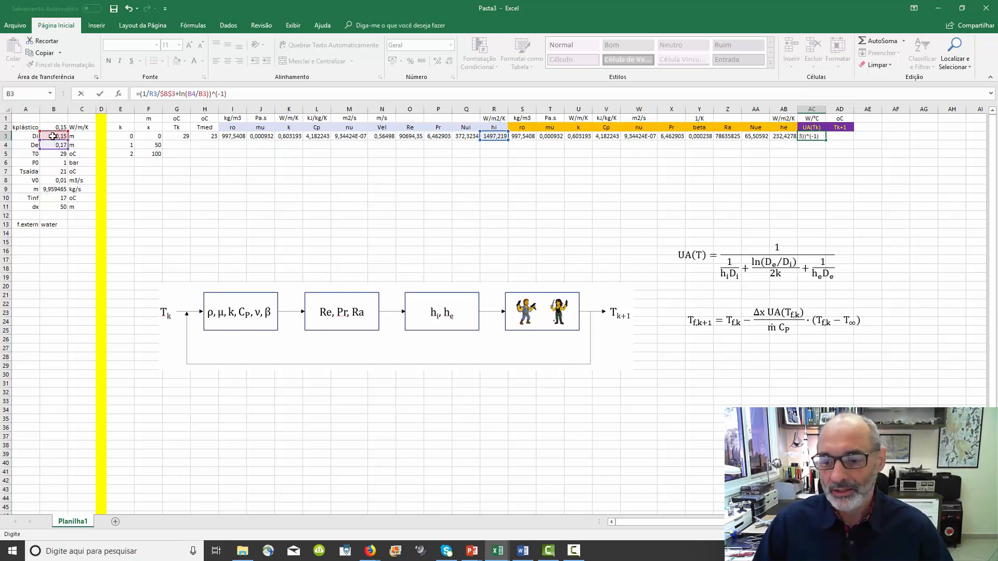
type(")/2/")
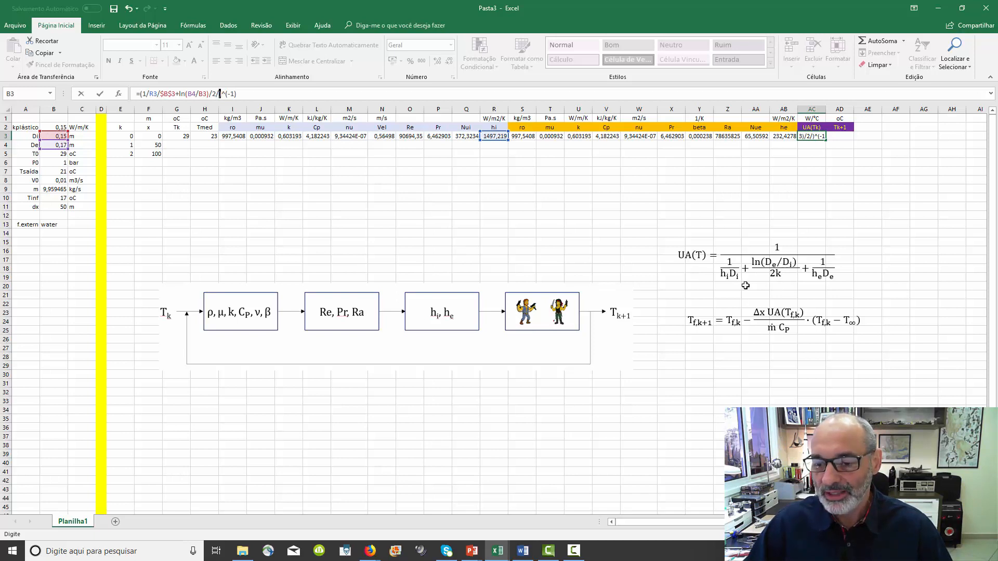
left_click(50, 128)
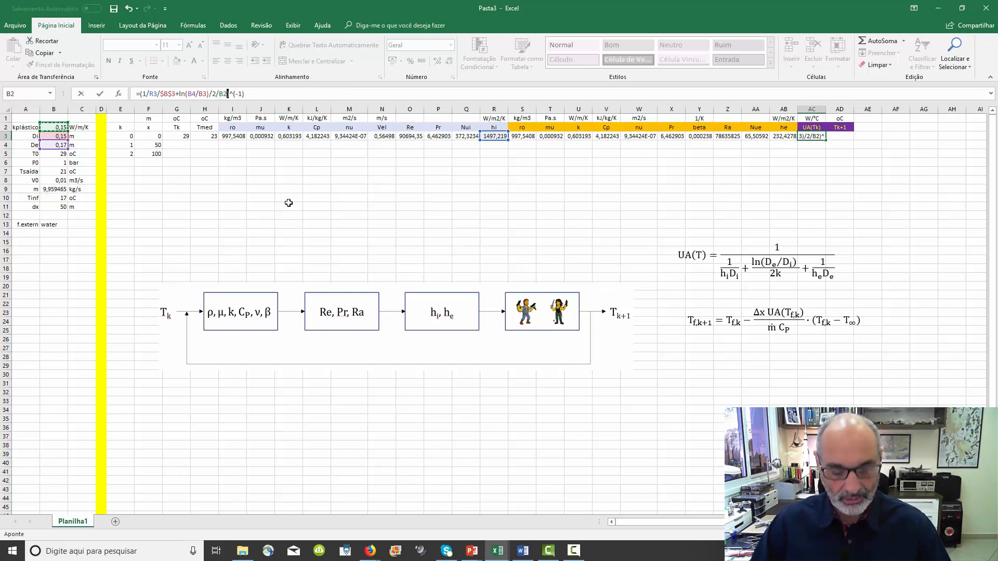
key("F4")
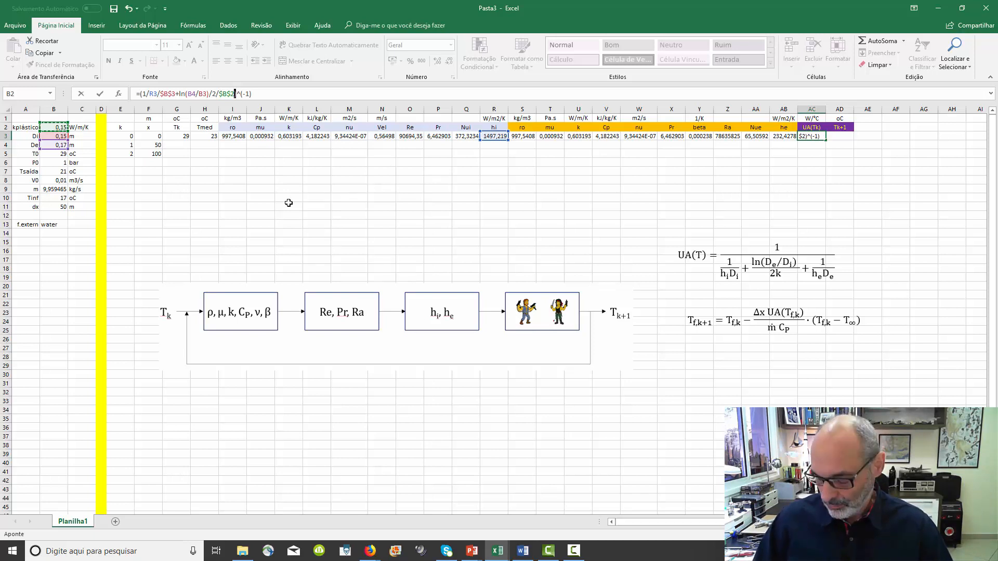
Complete the AC3 formula with the external convection term 1/AB3/$B$4 and enter it.
type("+1/")
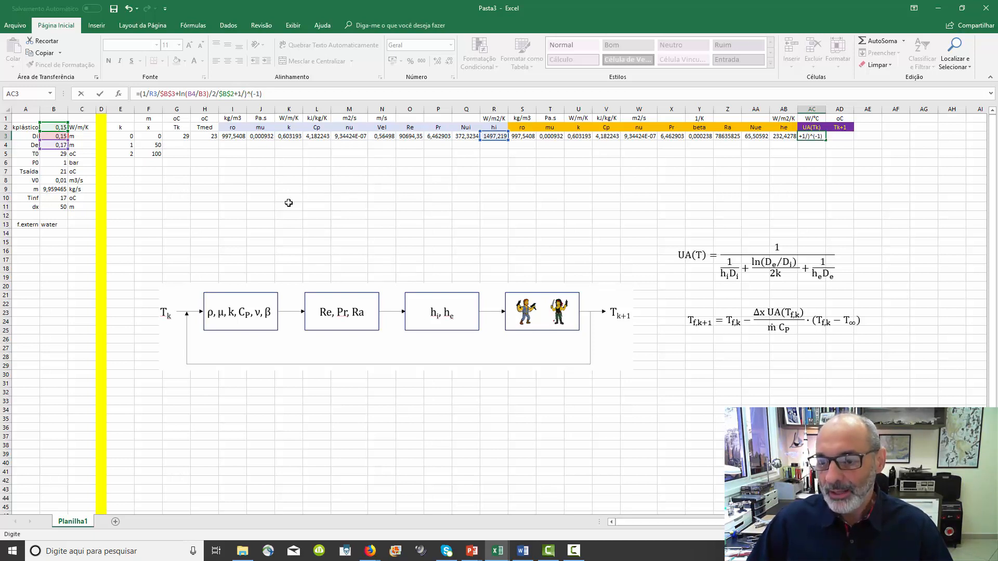
left_click(784, 136)
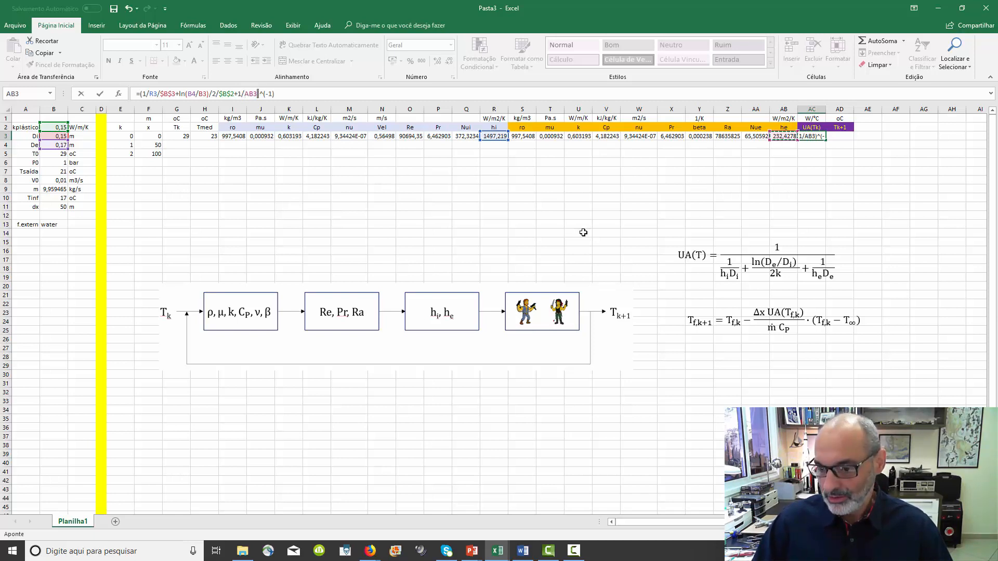
type("/")
left_click(47, 145)
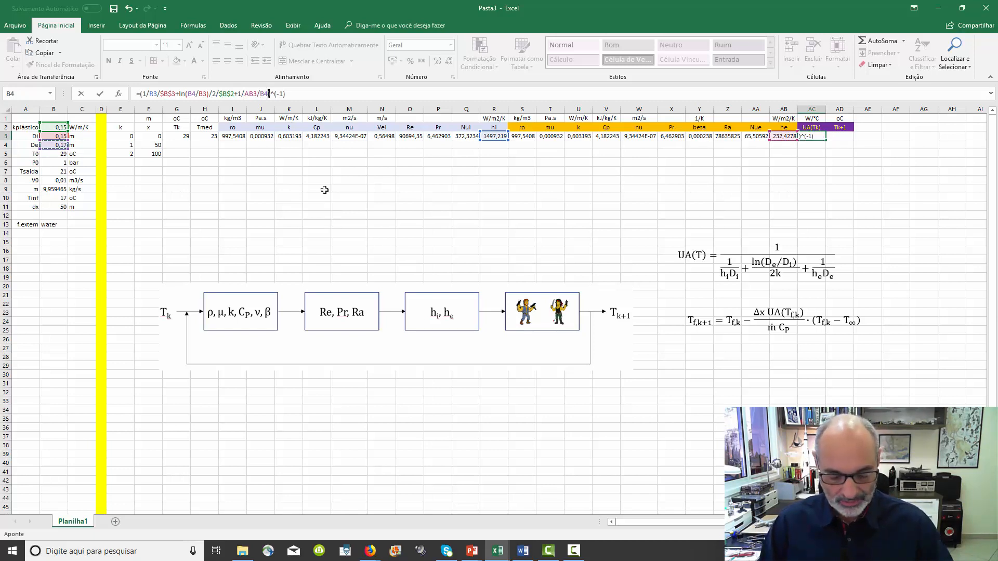
key("F4")
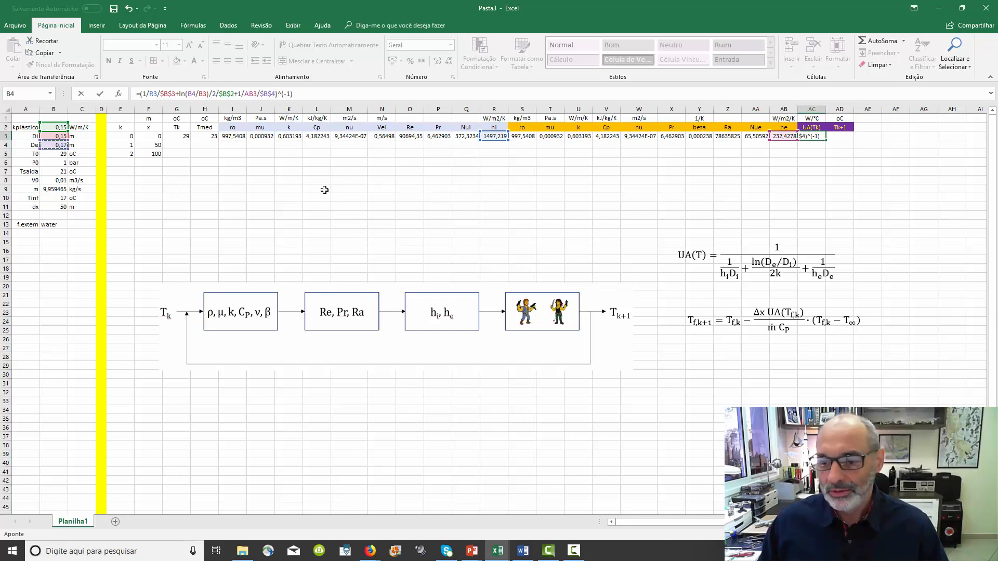
key("Return")
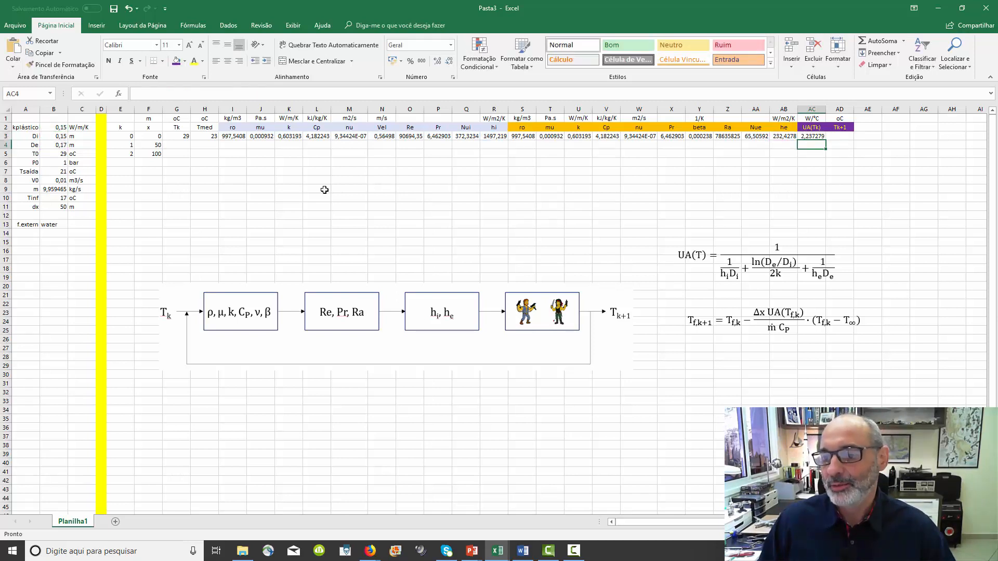
key("Up")
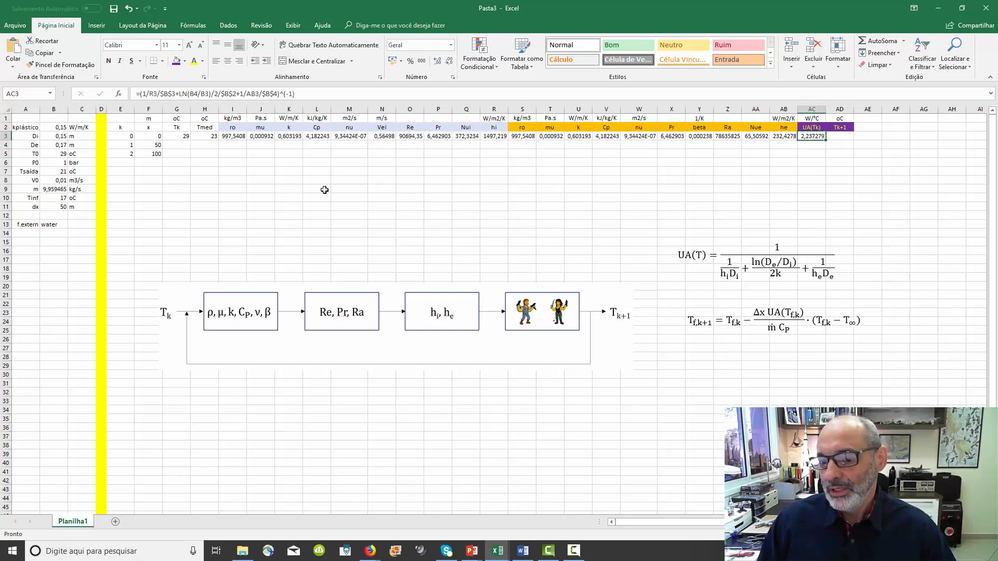
Move the Tf,k+1 equation box above the UA(T) equation, just below the table.
left_click(750, 312)
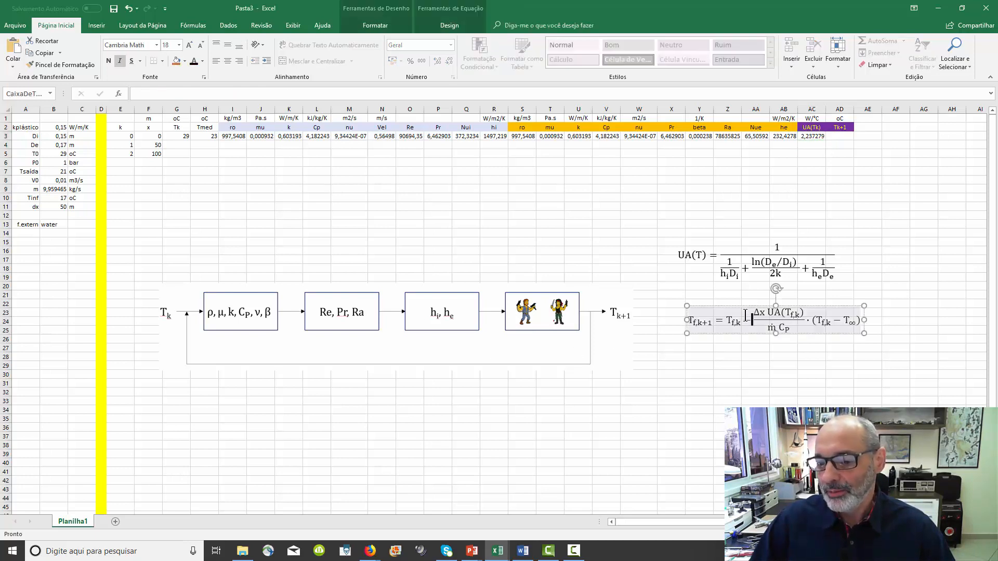
left_click_drag(735, 306, 748, 191)
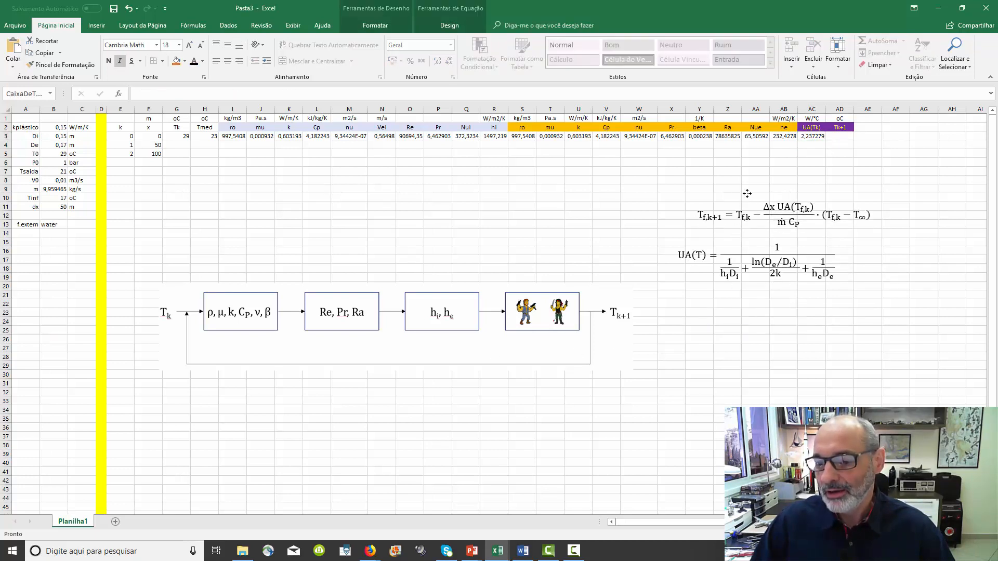
left_click(625, 200)
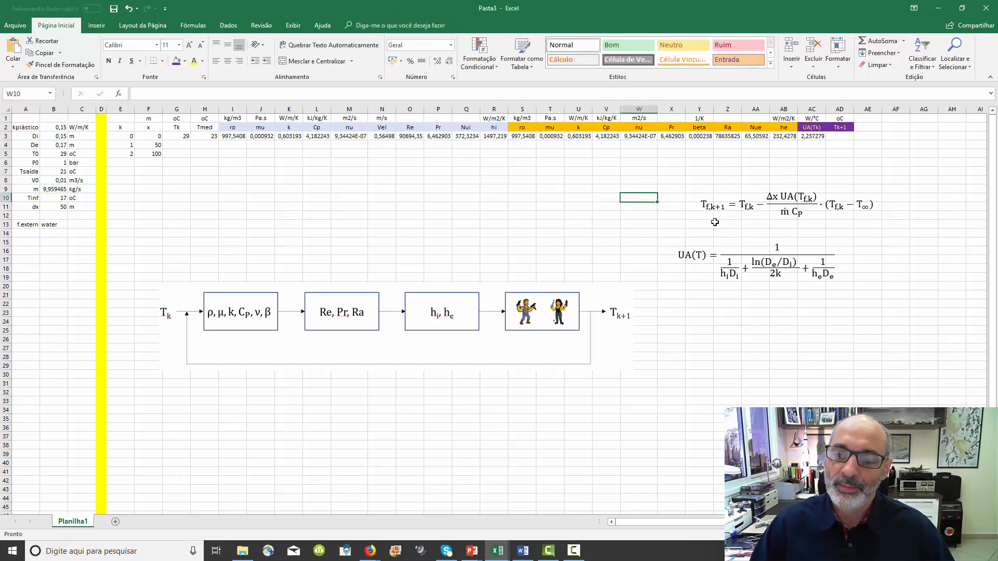
Start the Tk+1 formula in AD3 as =G3-$B$11*AC3, using Tk, dx and UA(Tk).
left_click(839, 136)
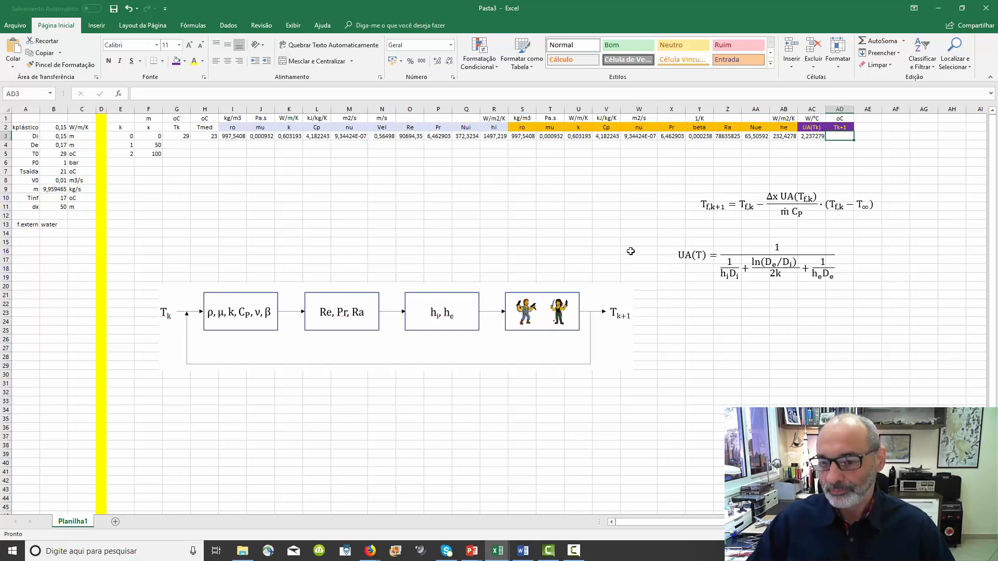
type("=")
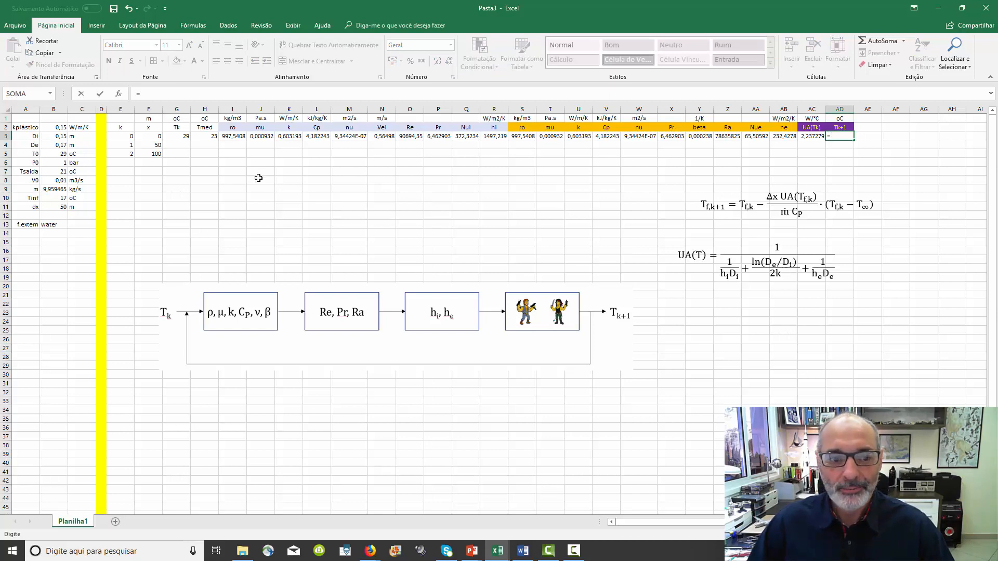
left_click(176, 136)
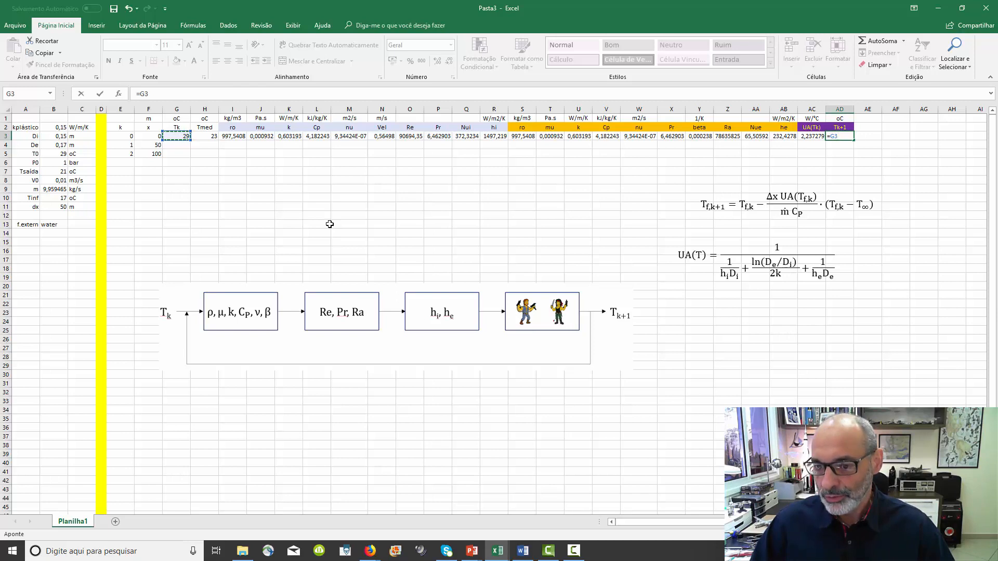
type("-")
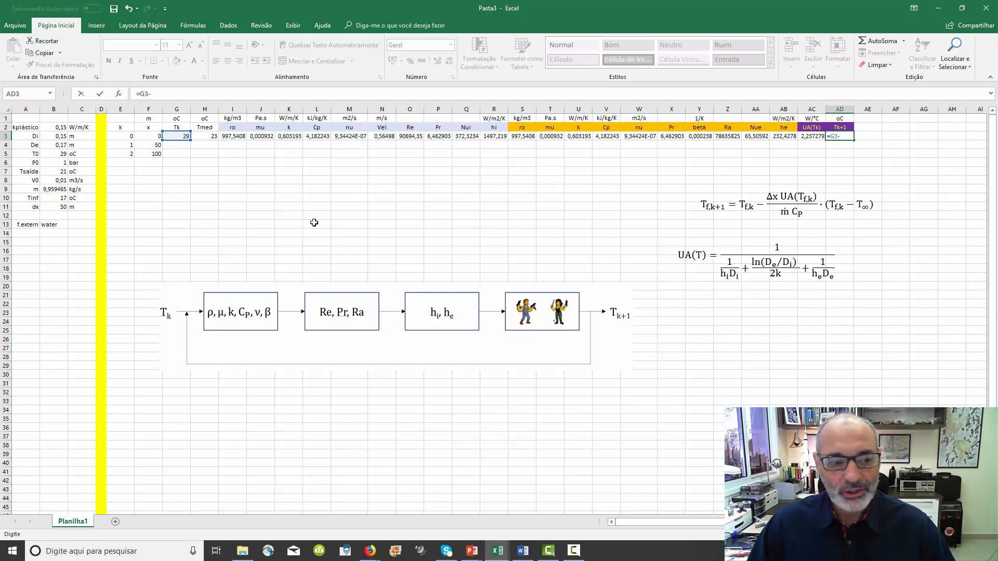
left_click(55, 208)
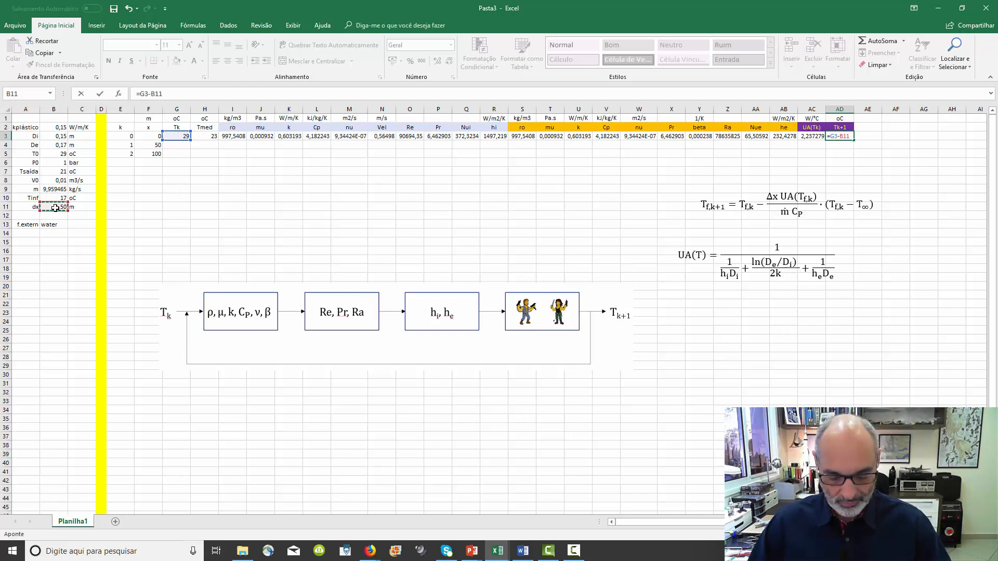
key("F4")
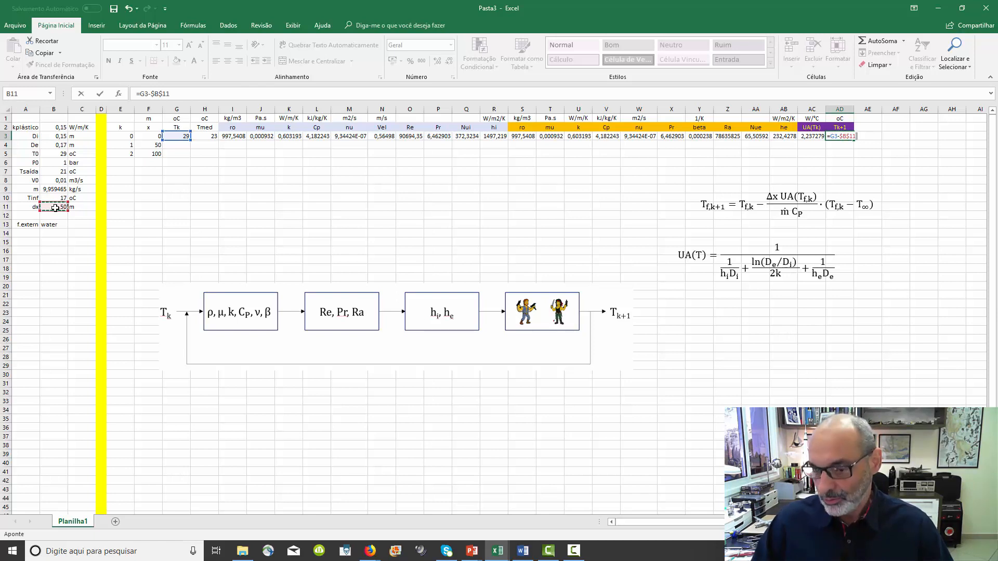
type("*")
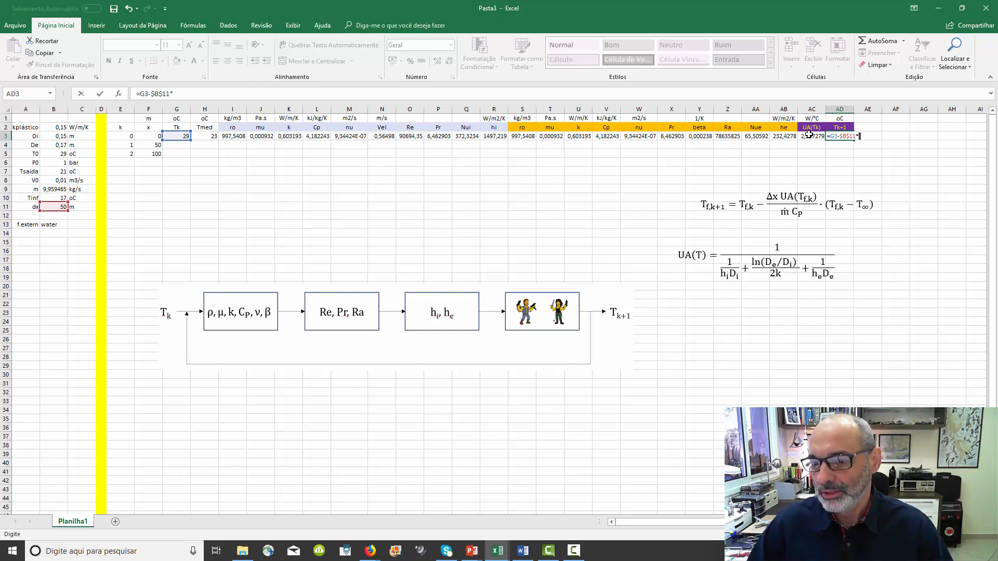
left_click(809, 134)
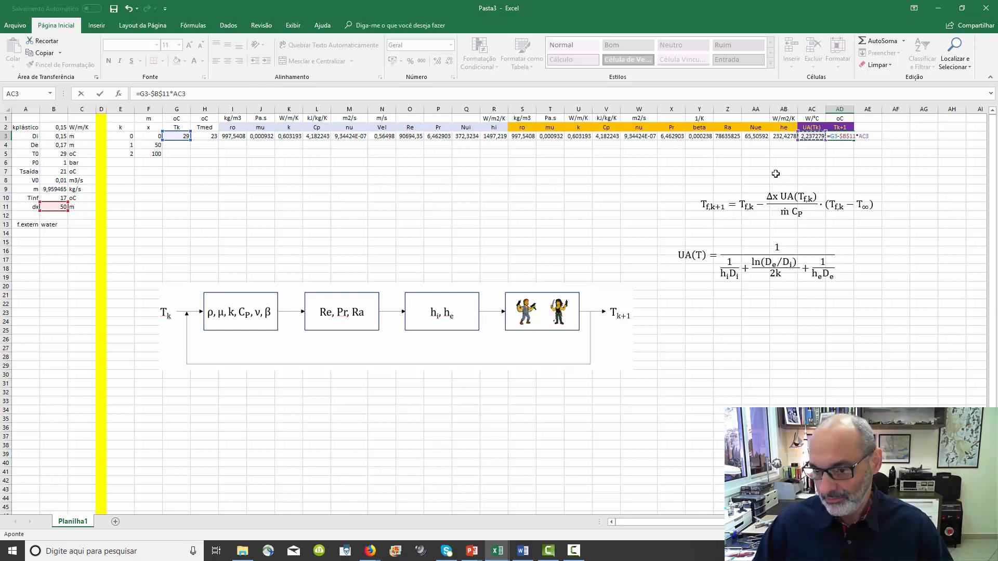
Extend the AD3 formula by dividing by the mass flow B9 and the specific heat term (V3*1e3).
type("/")
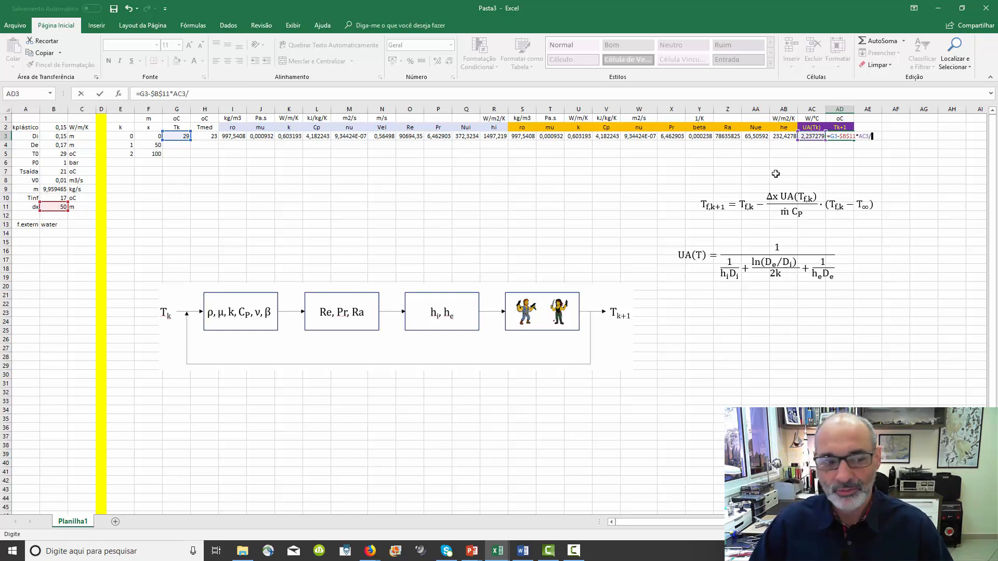
left_click(54, 188)
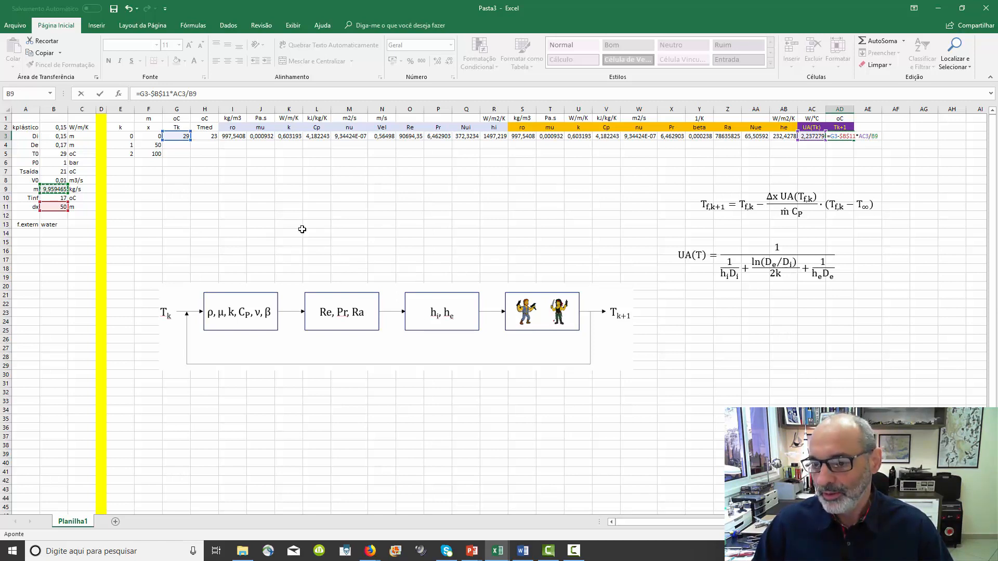
type("/(")
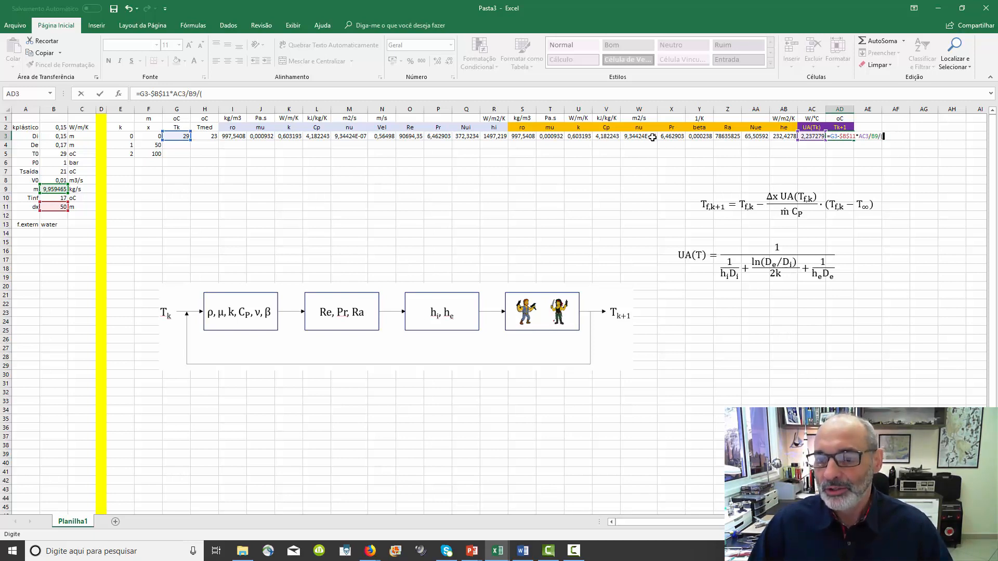
left_click(606, 136)
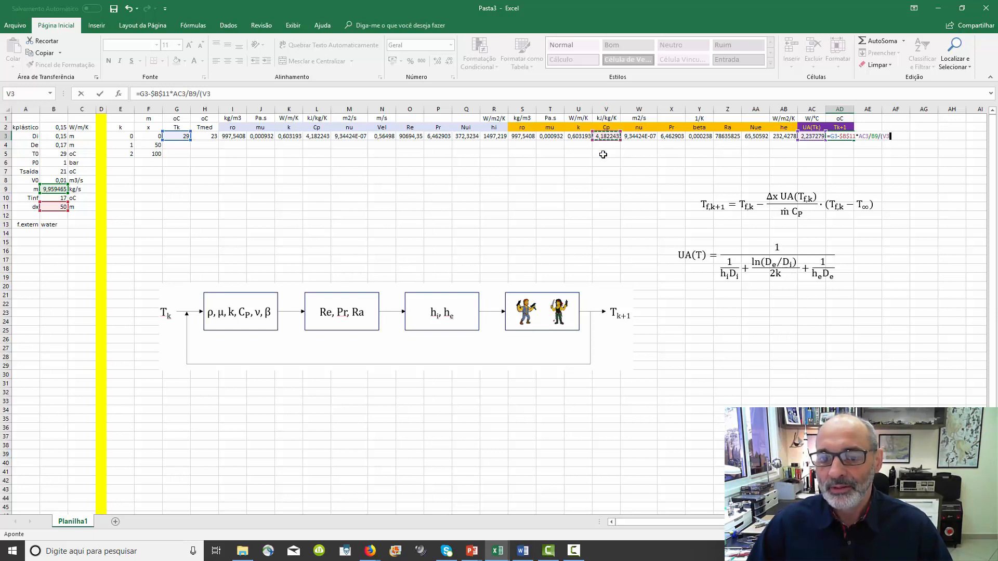
left_click(443, 94)
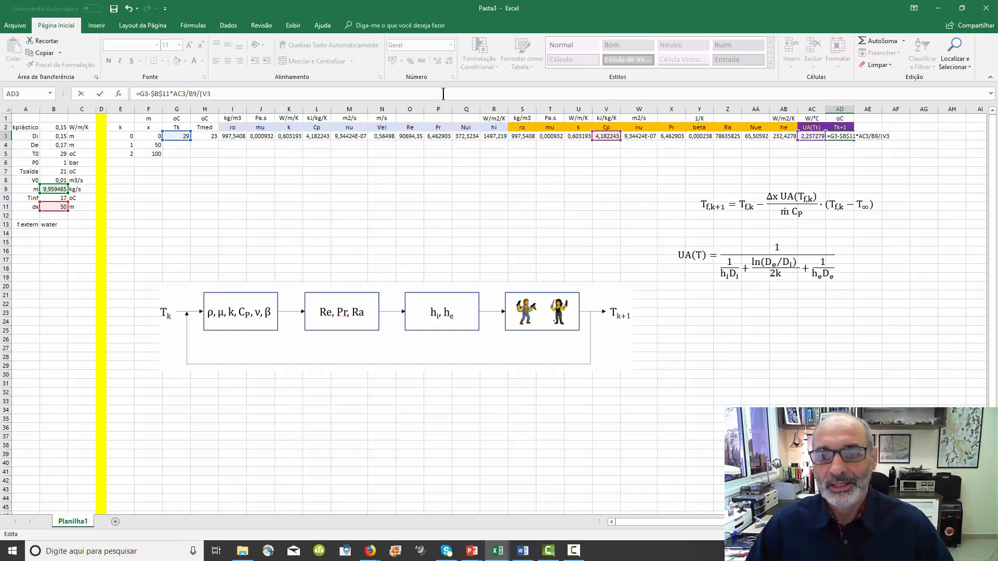
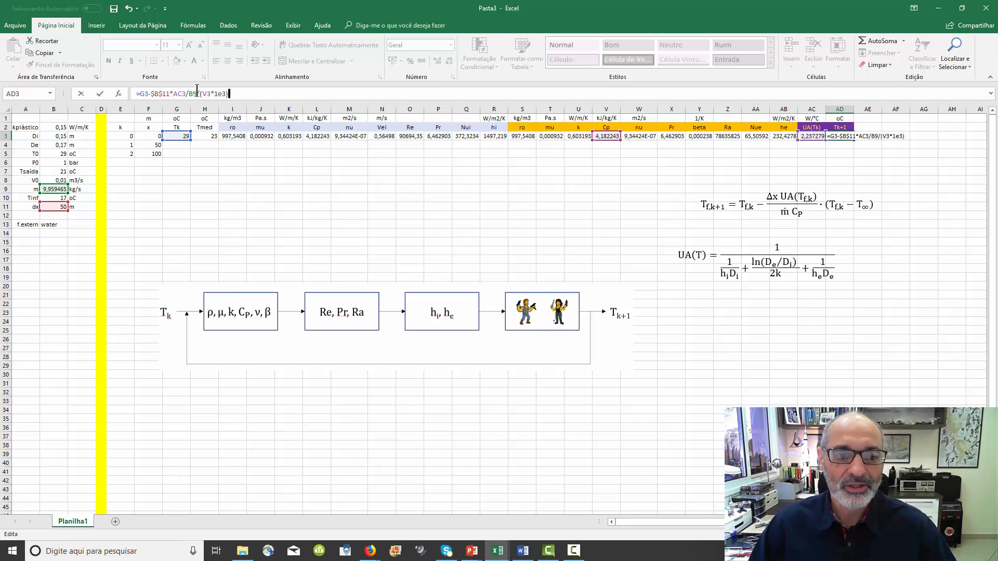
left_click_drag(199, 91, 145, 92)
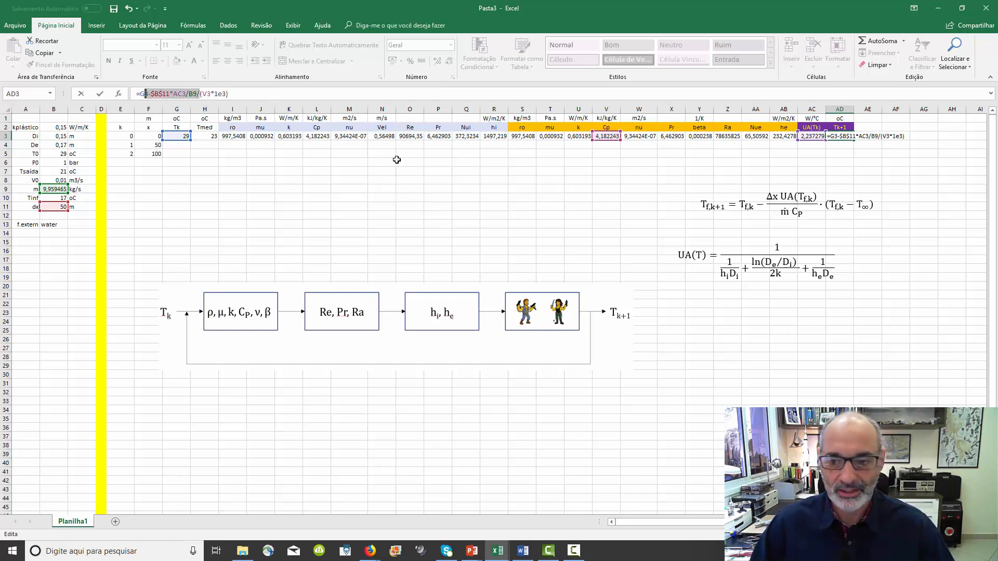
Multiply the subtracted term in the AD3 formula by the temperature difference (G3-$B$10).
left_click(492, 94)
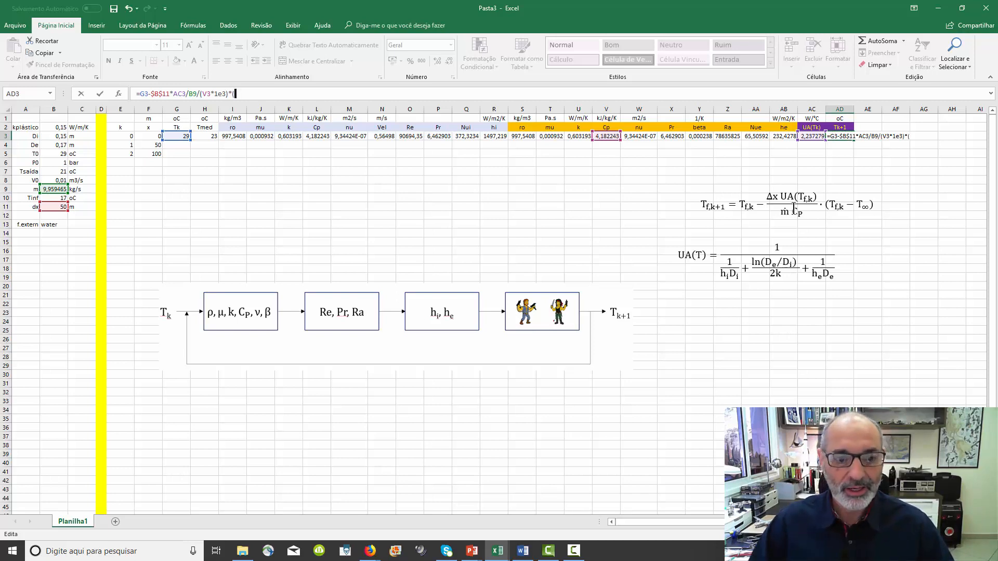
left_click(178, 136)
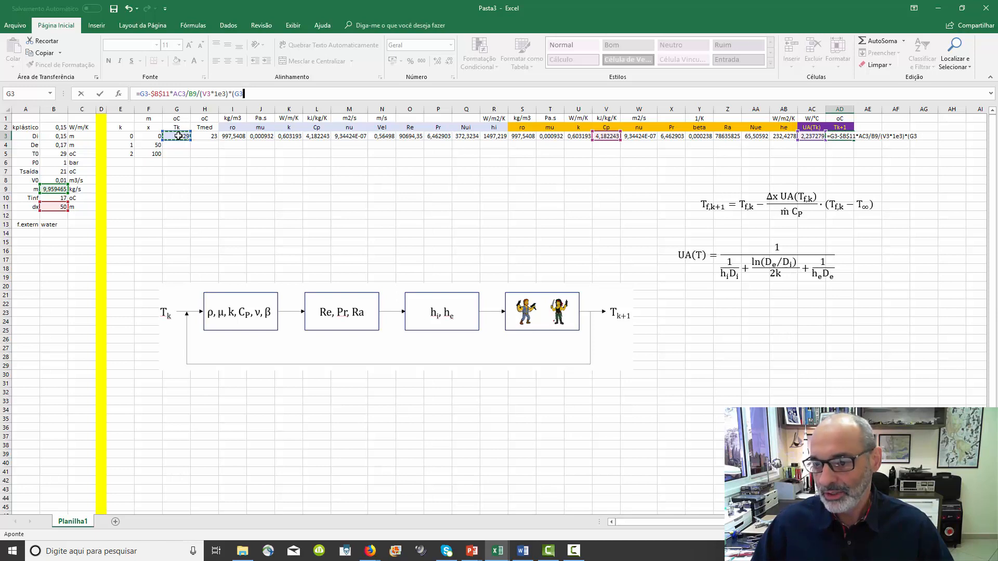
type("-")
left_click(55, 198)
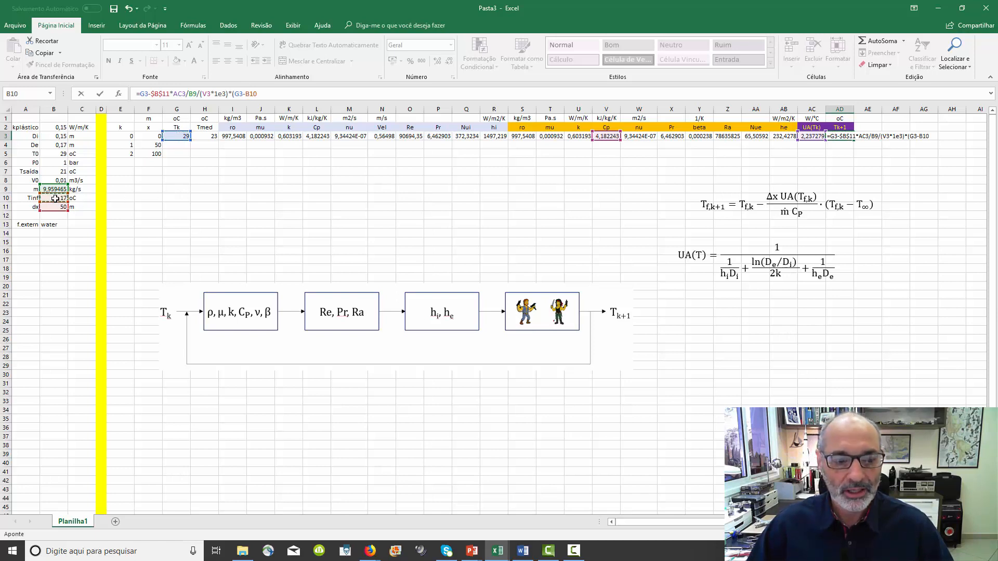
key("F4")
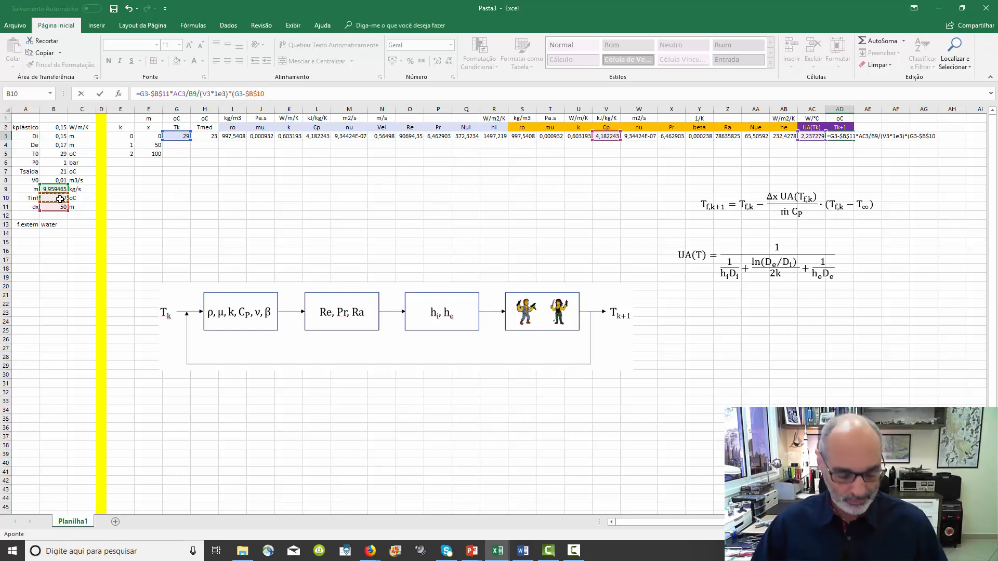
type(")")
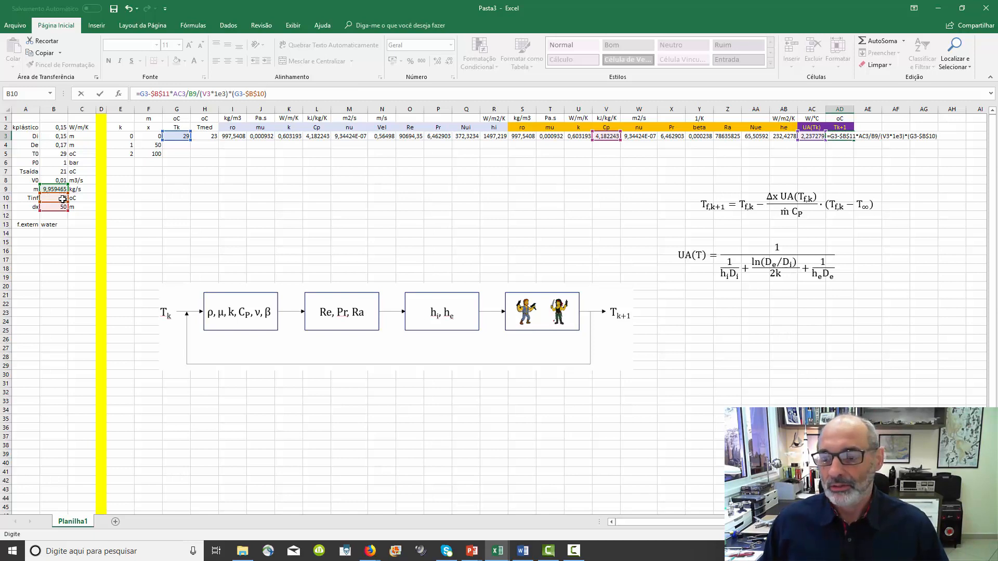
Finish the Tk+1 formula in AD3 and check it alongside the initial Tk formula in G3.
key("Return")
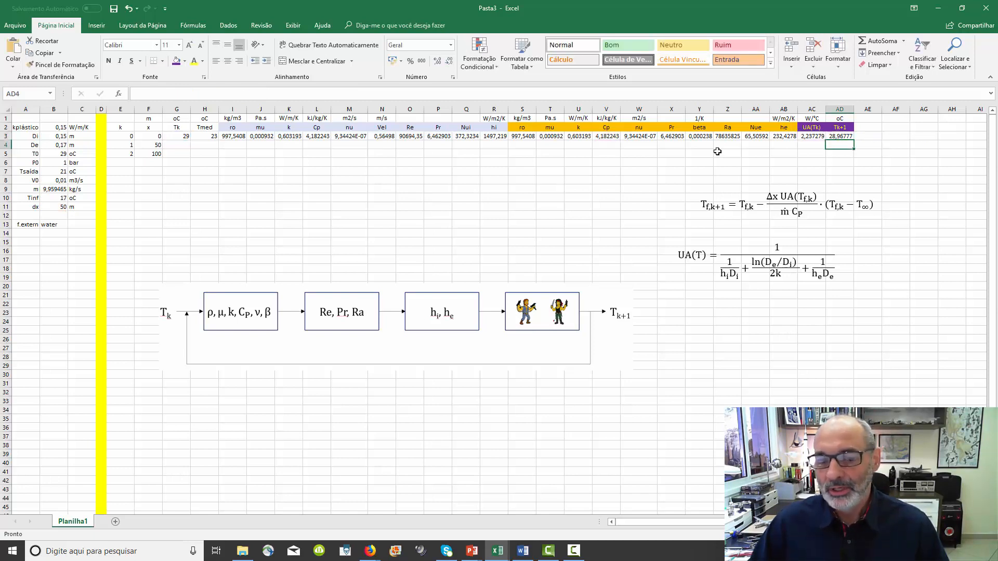
left_click(184, 137)
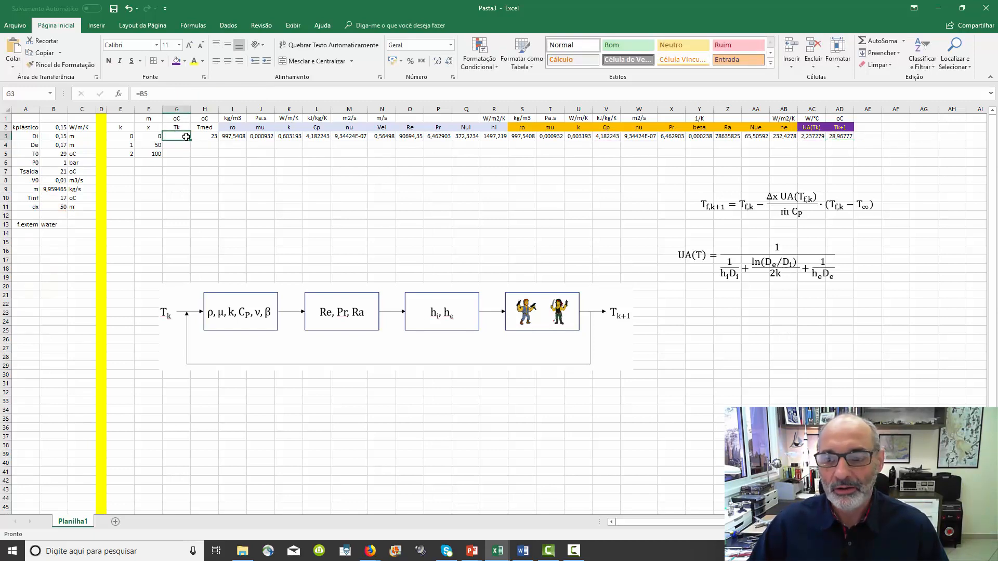
left_click(840, 136)
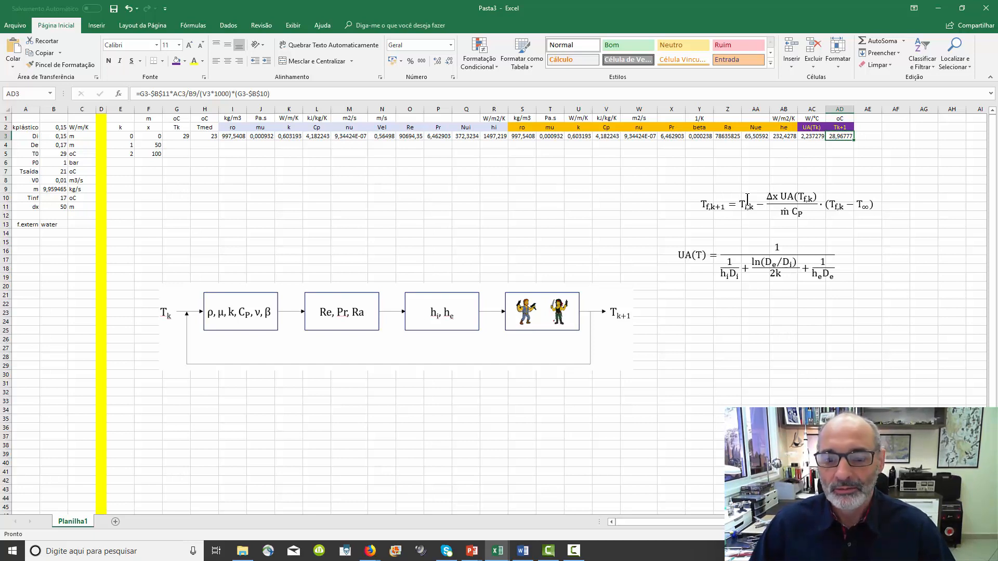
left_click(596, 187)
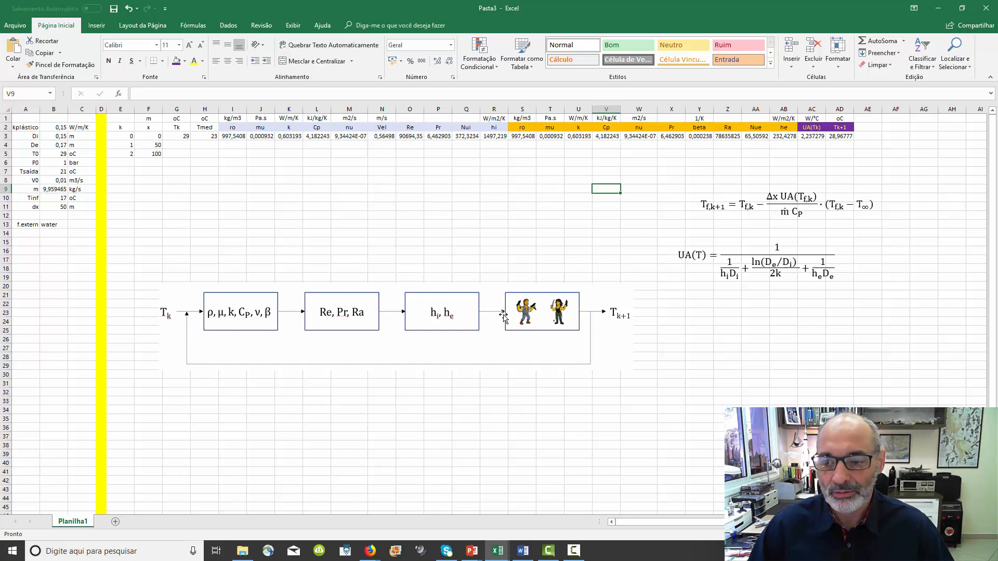
Set Tk for node 1 in G4 to the previous row's Tk+1 with the formula =AD3.
left_click(178, 145)
type("=")
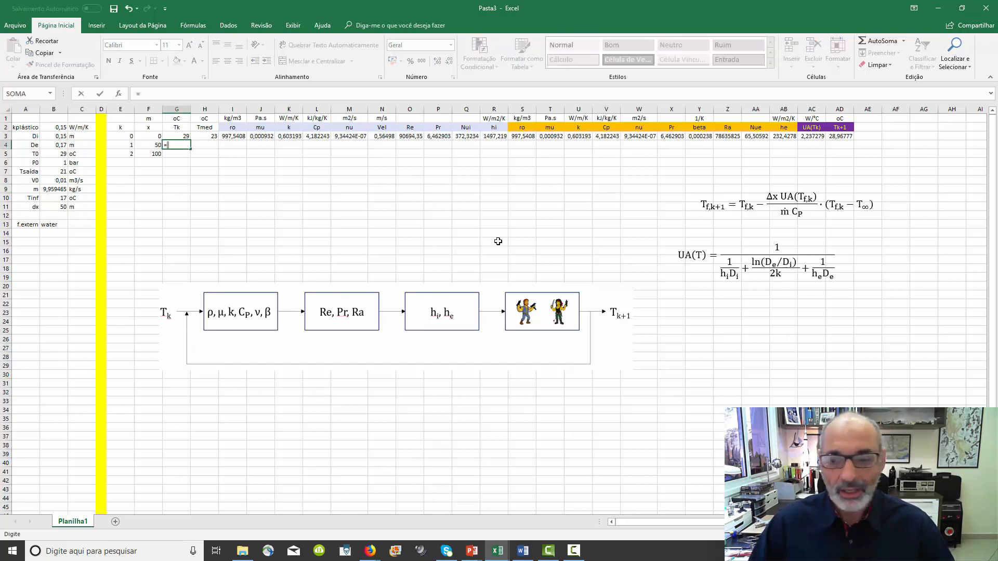
left_click(839, 136)
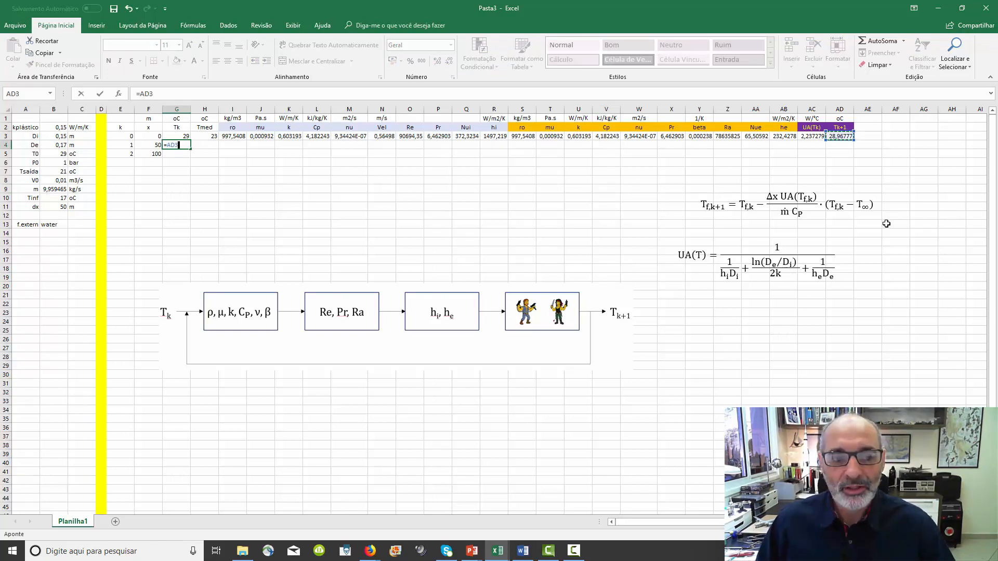
key("Return")
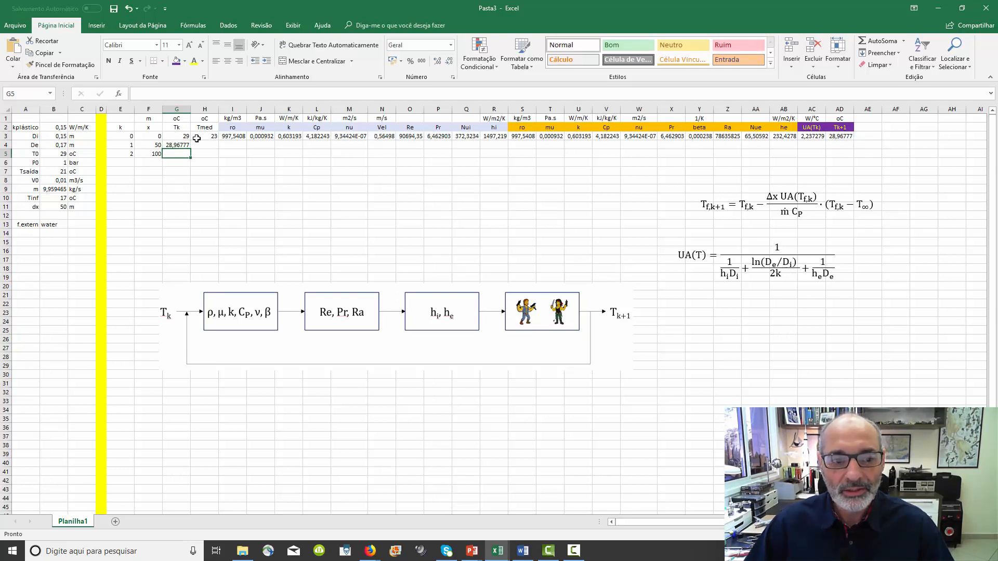
Copy the Tmed formula from H3 down to H4 and check the cell references in H4.
mouse_move(202, 137)
left_mouse_down()
mouse_move(439, 136)
mouse_move(213, 136)
mouse_move(219, 148)
left_mouse_up()
left_click(289, 171)
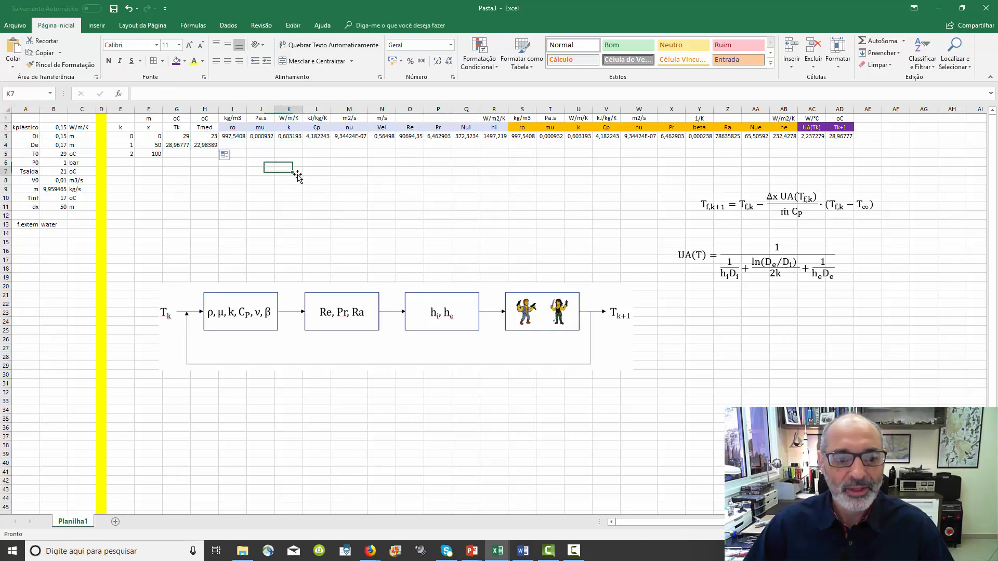
left_click(211, 146)
left_click(242, 93)
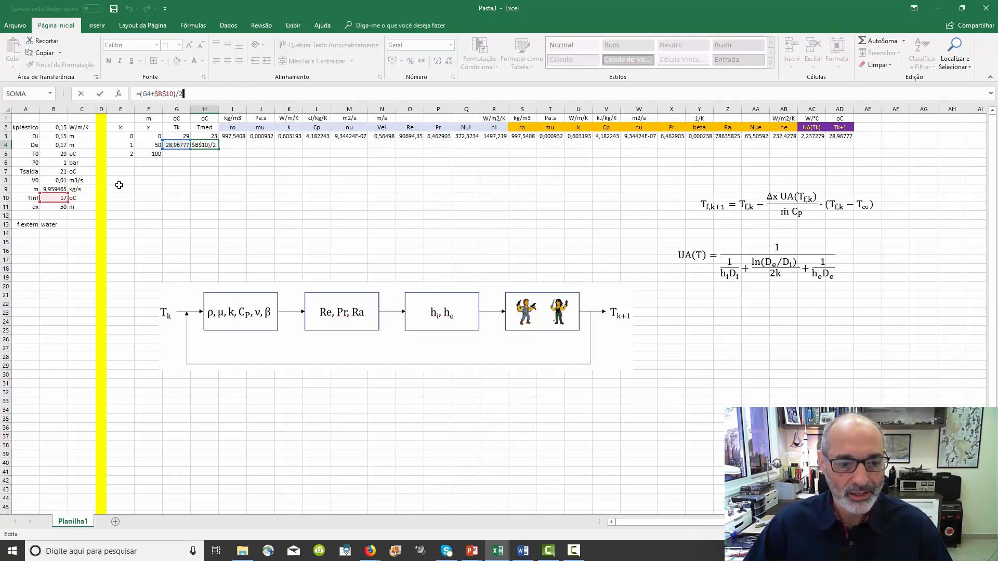
key("ctrl+Return")
Copy the internal water property formulas in I3:M3 down to row 4 and check the density formula in I4.
left_click_drag(235, 135, 369, 150)
left_click(359, 188)
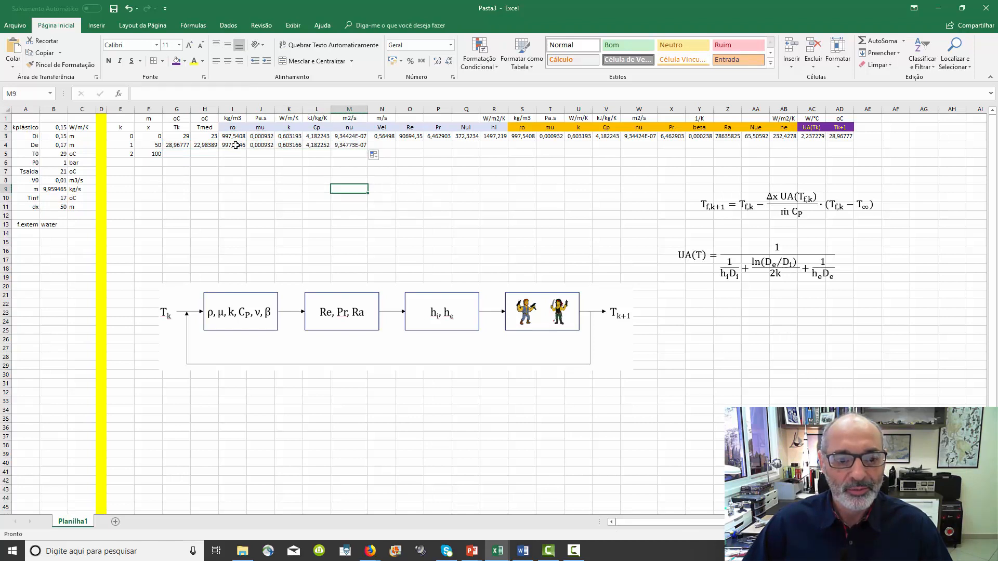
left_click(236, 146)
left_click(318, 92)
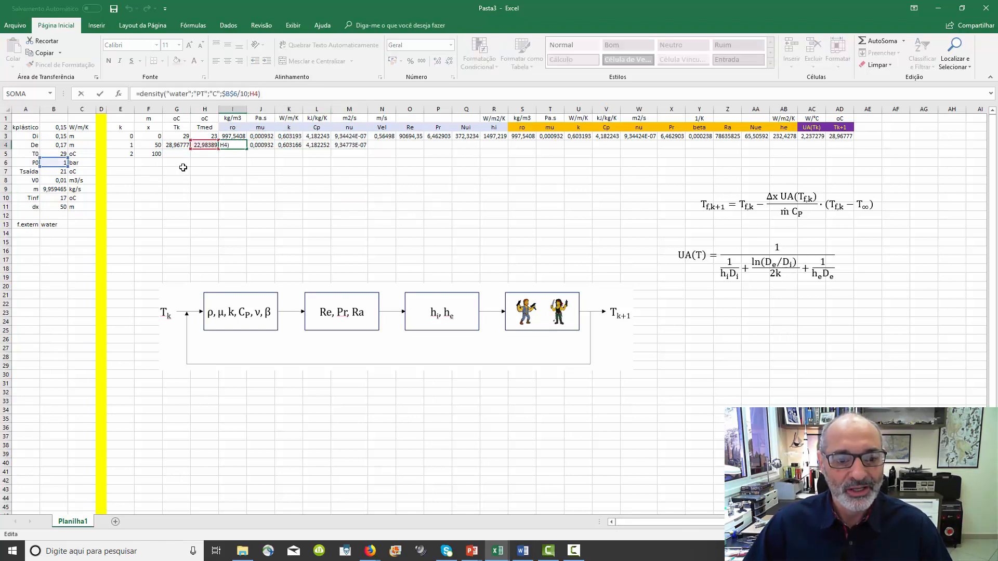
key("Escape")
Check the cell references in the viscosity, thermal conductivity, Cp and kinematic viscosity formulas in J4:M4.
left_click(260, 145)
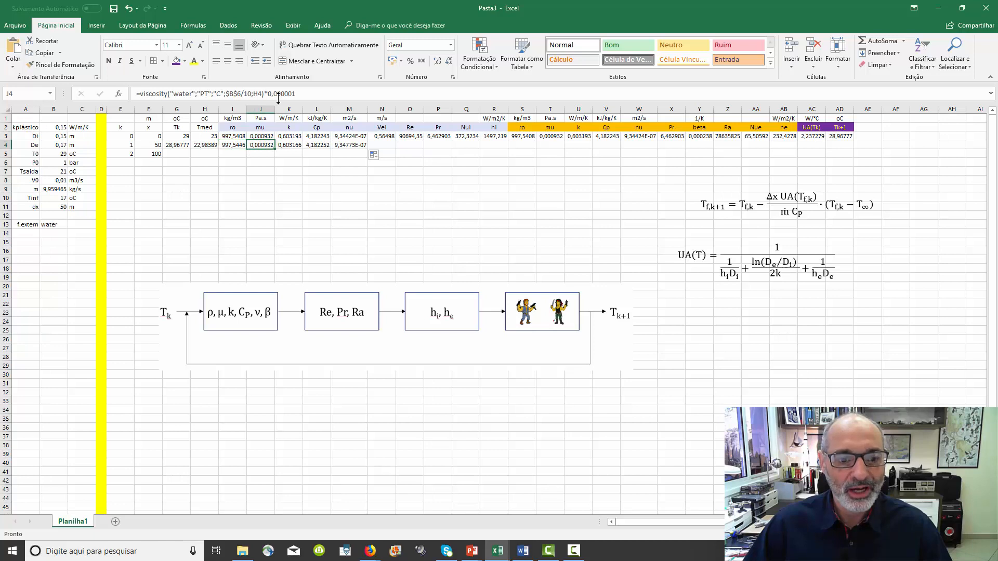
left_click(320, 96)
key("Escape")
key("Right")
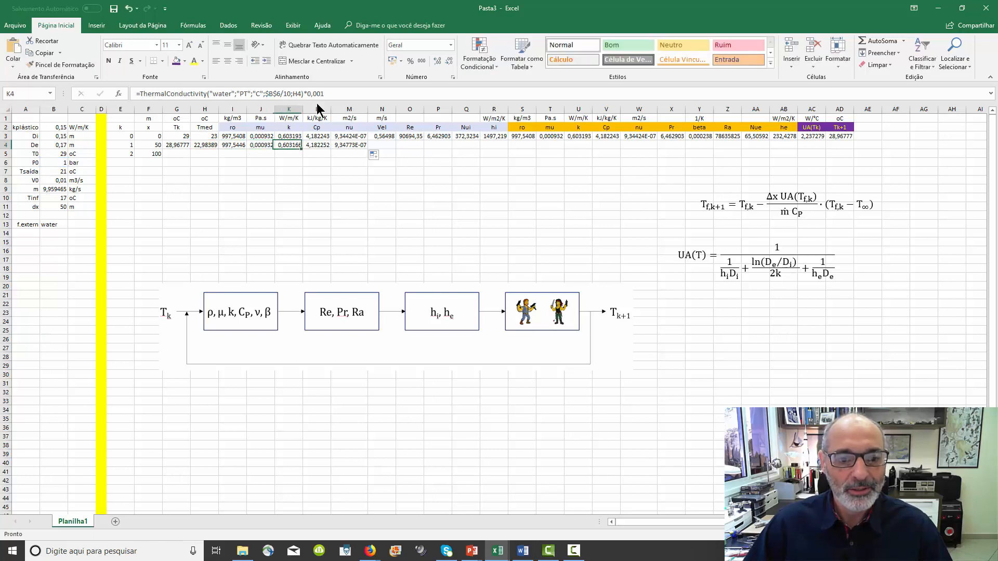
left_click(352, 97)
key("Escape")
key("Right")
left_click(348, 96)
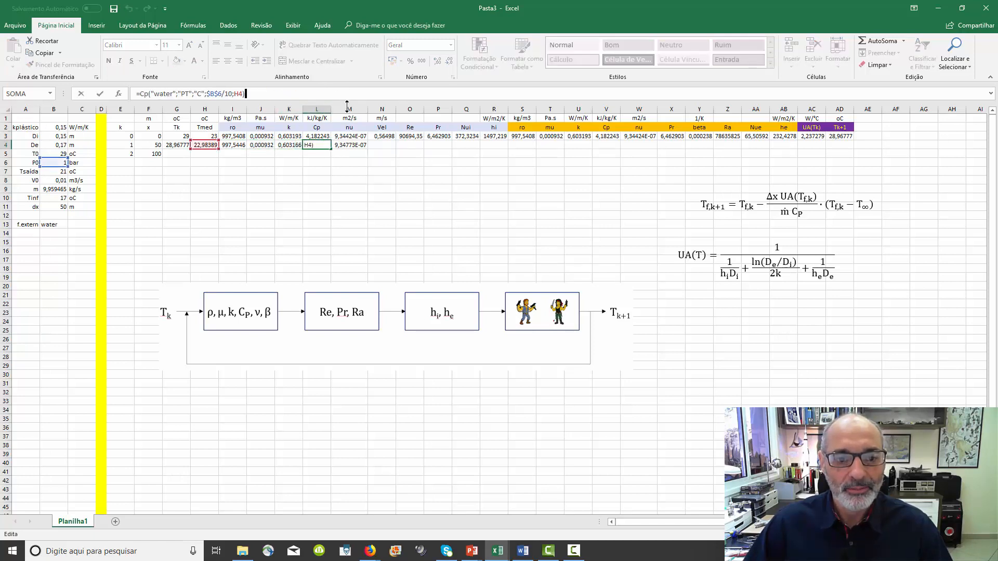
key("Escape")
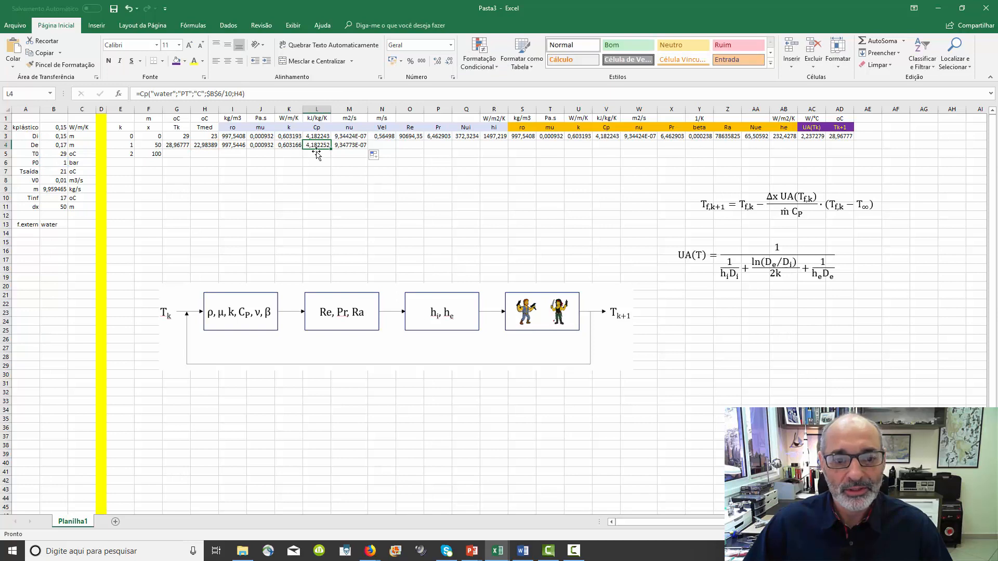
left_click(349, 146)
left_click(353, 97)
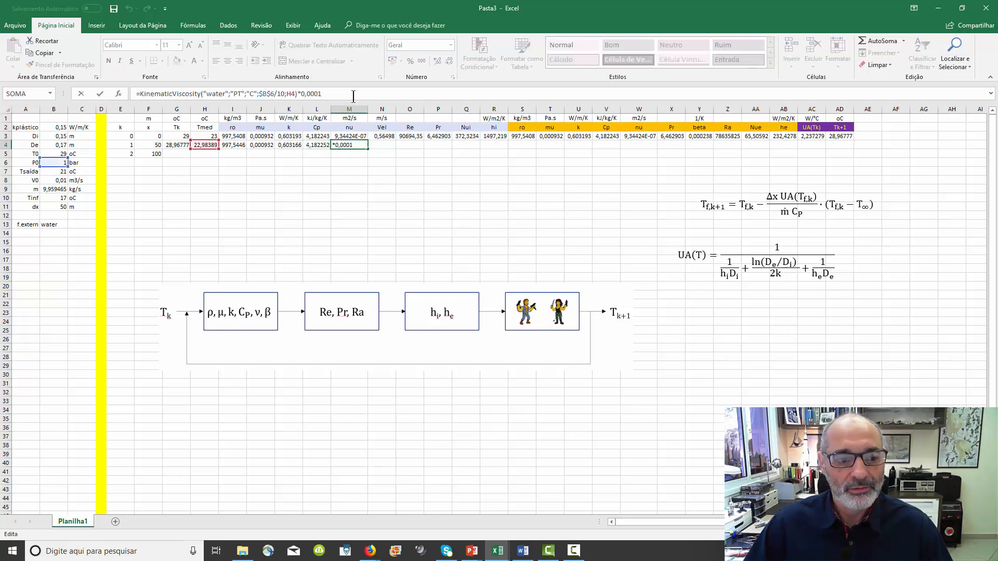
key("Return")
Copy the Vel, Re, Pr, Nui and hi formulas in N3:R3 down to row 4 and check the velocity formula in N4.
left_click_drag(377, 136, 509, 149)
key("Down")
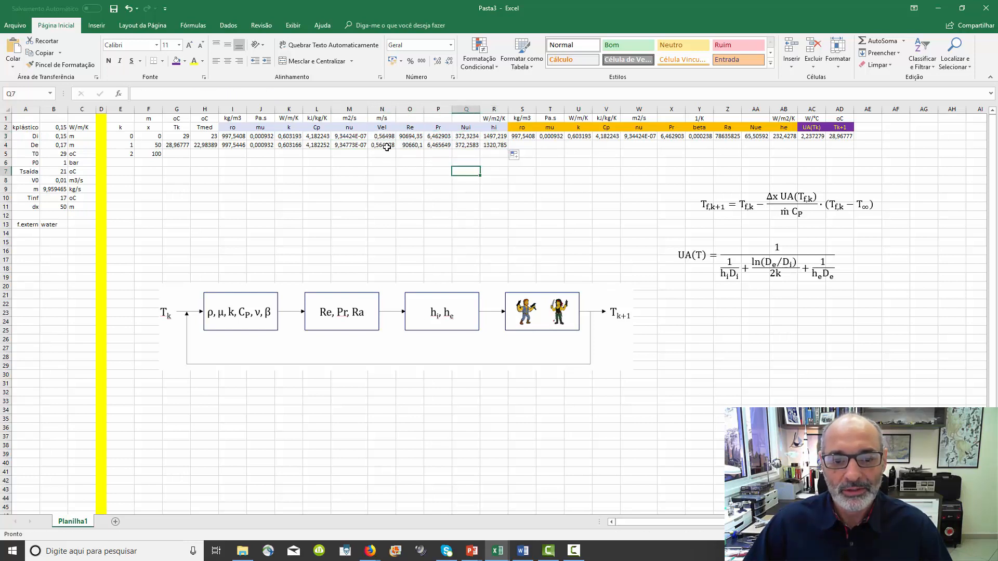
left_click(270, 92)
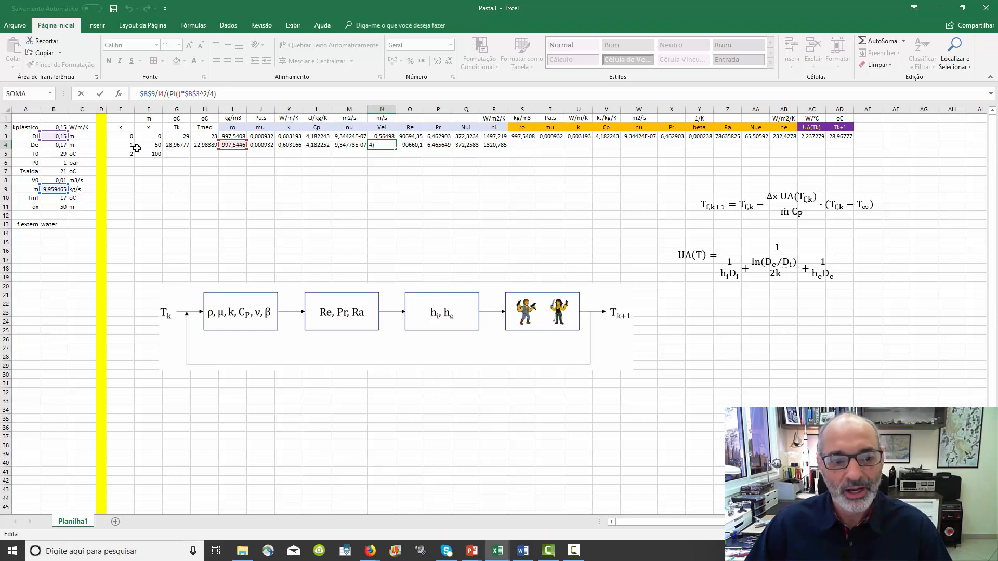
key("ctrl+Return")
Check the cell references in the Re, Pr, Nui and hi formulas in O4:R4.
left_click(409, 147)
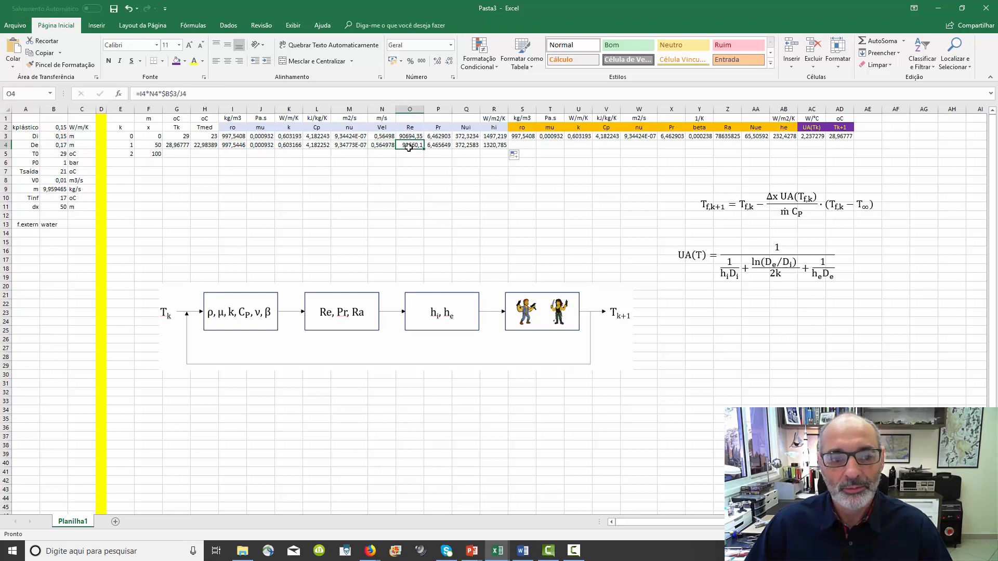
left_click(421, 93)
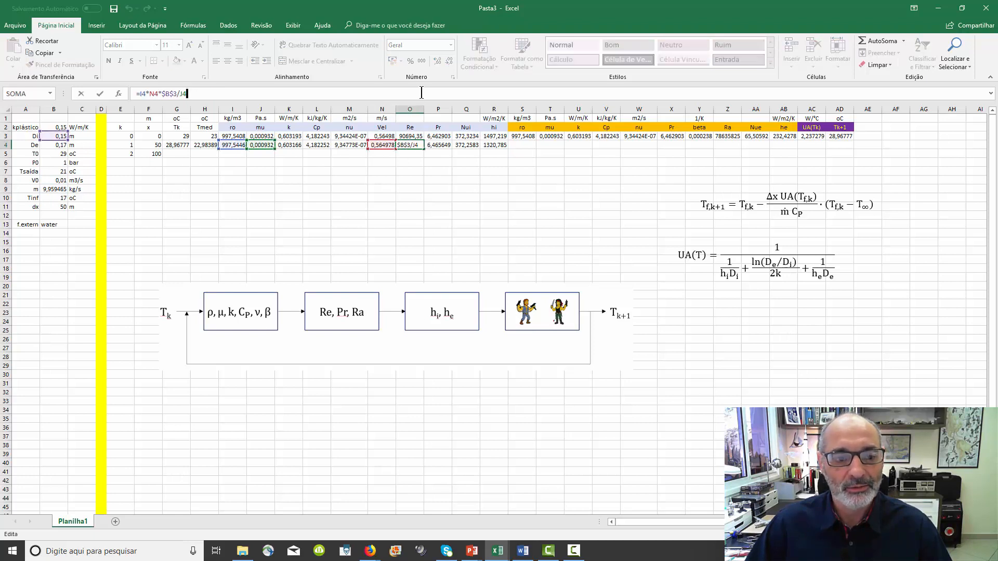
key("Escape")
left_click(441, 145)
left_click(433, 94)
key("Escape")
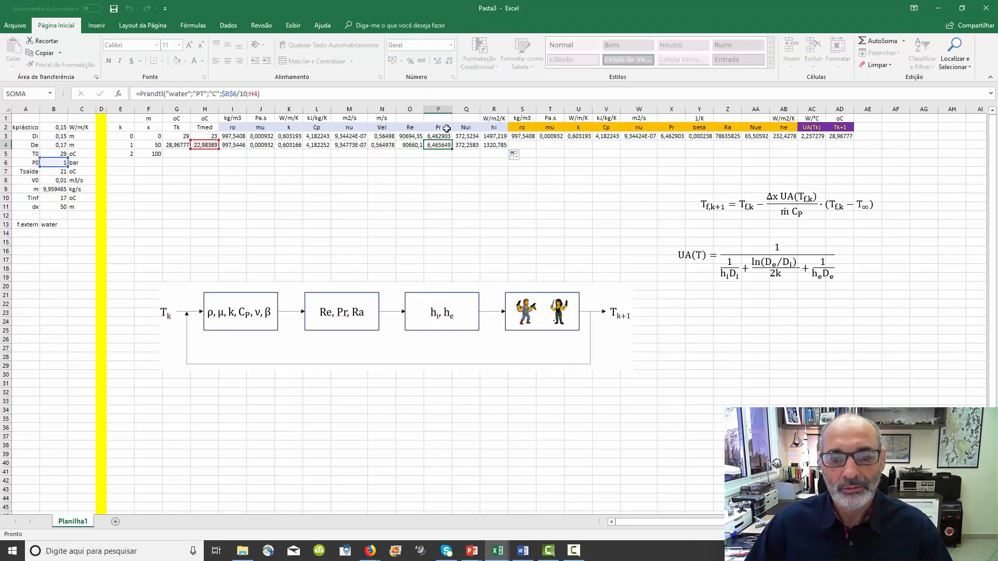
left_click(465, 145)
left_click(440, 93)
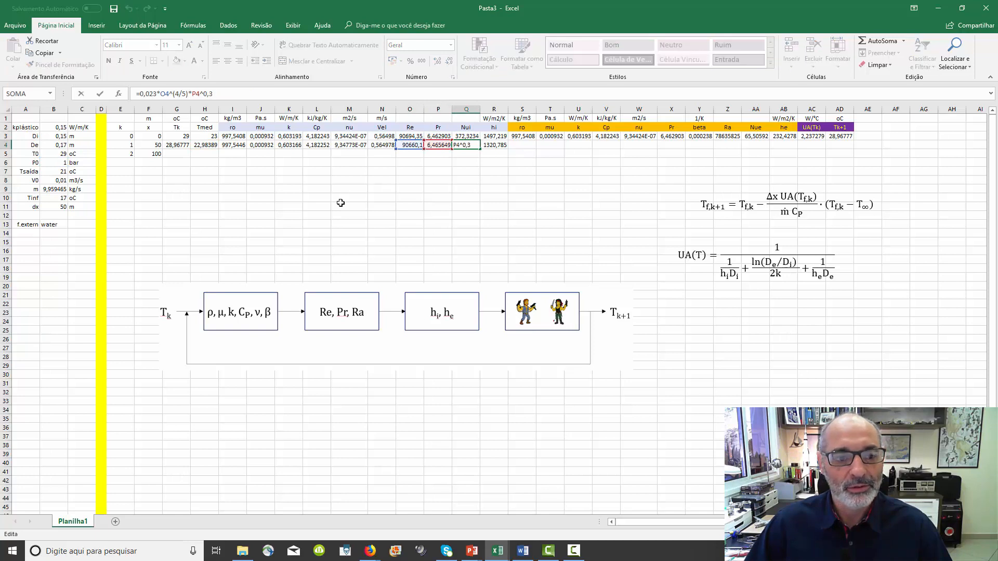
key("Tab")
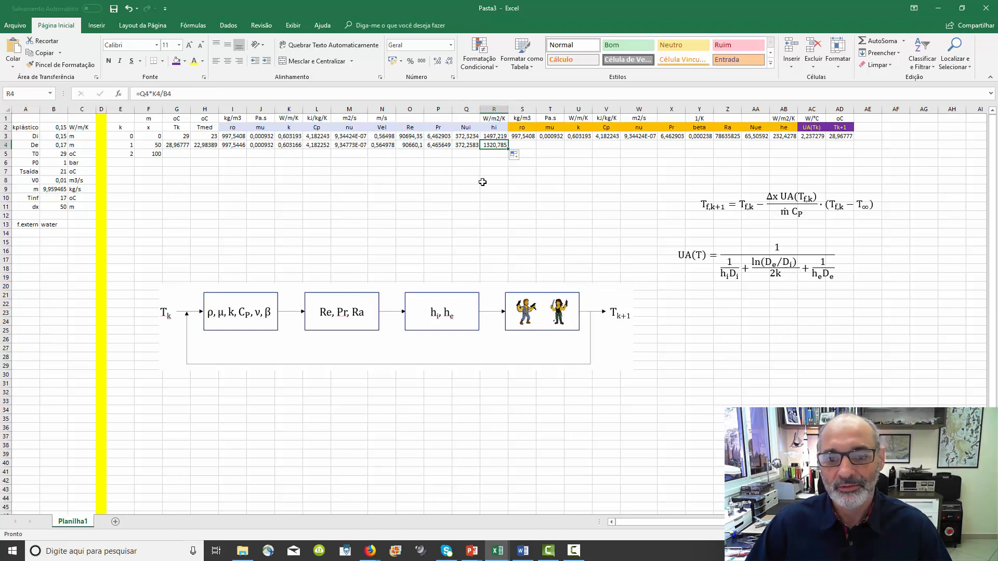
Copy the external fluid formulas in S3:AB3 down to row 4 and check the density, viscosity and conductivity references in S4:U4.
left_click_drag(520, 136, 801, 151)
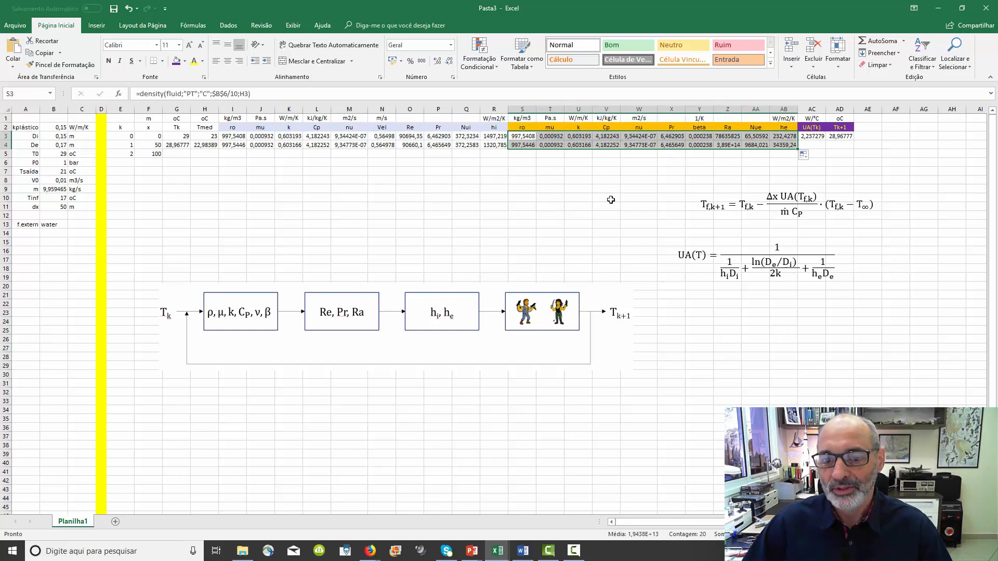
left_click(524, 145)
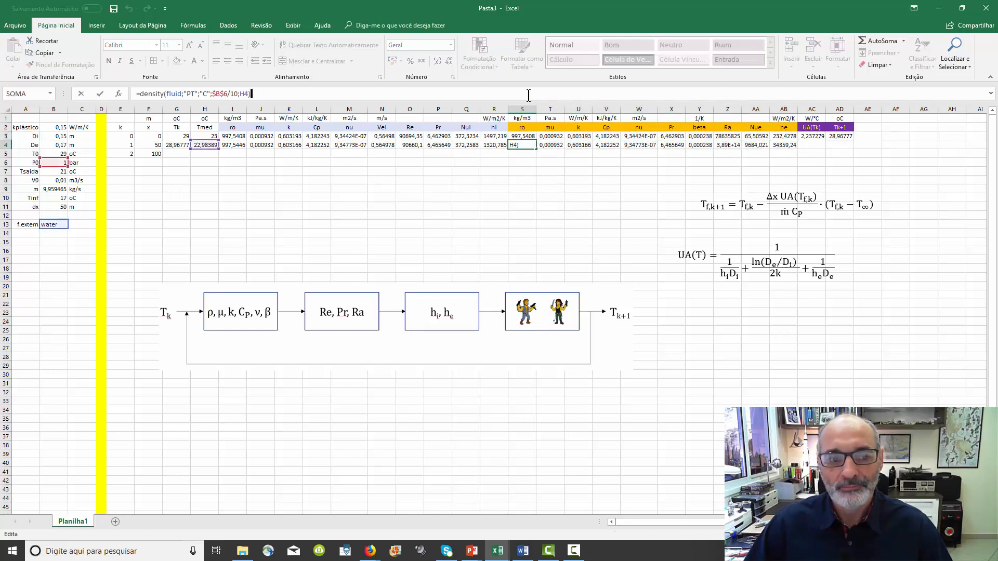
left_click(559, 145)
left_click(553, 96)
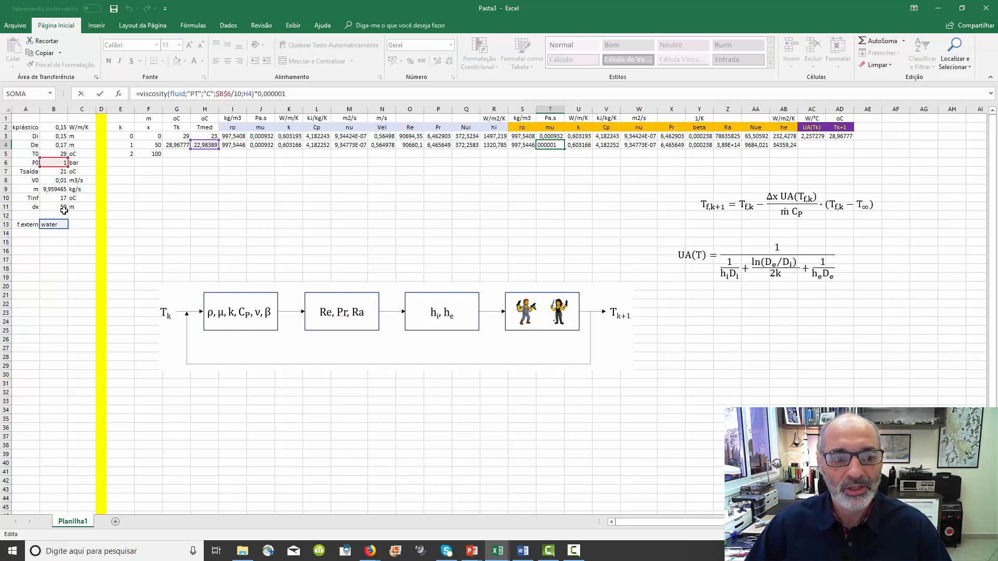
key("Return")
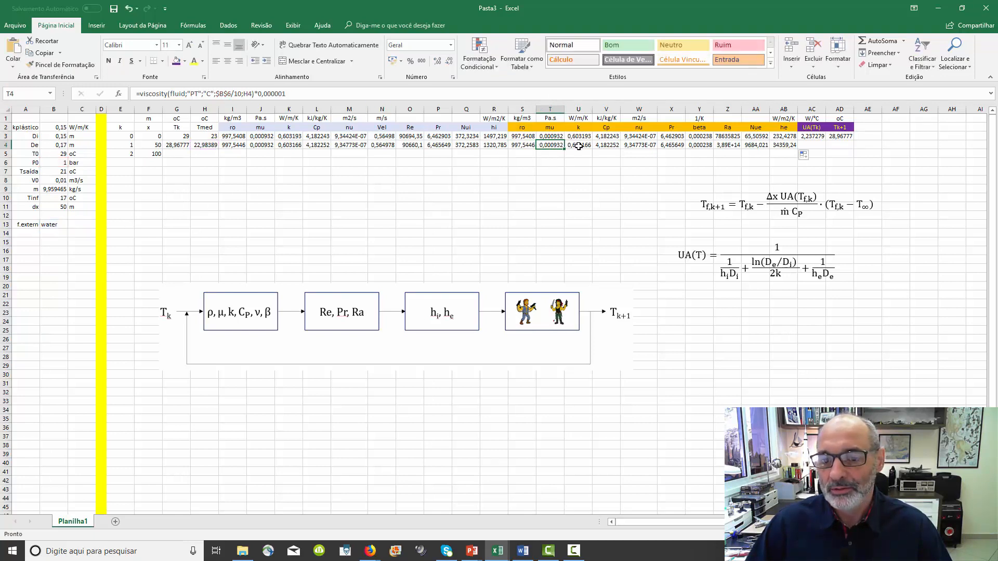
left_click(575, 145)
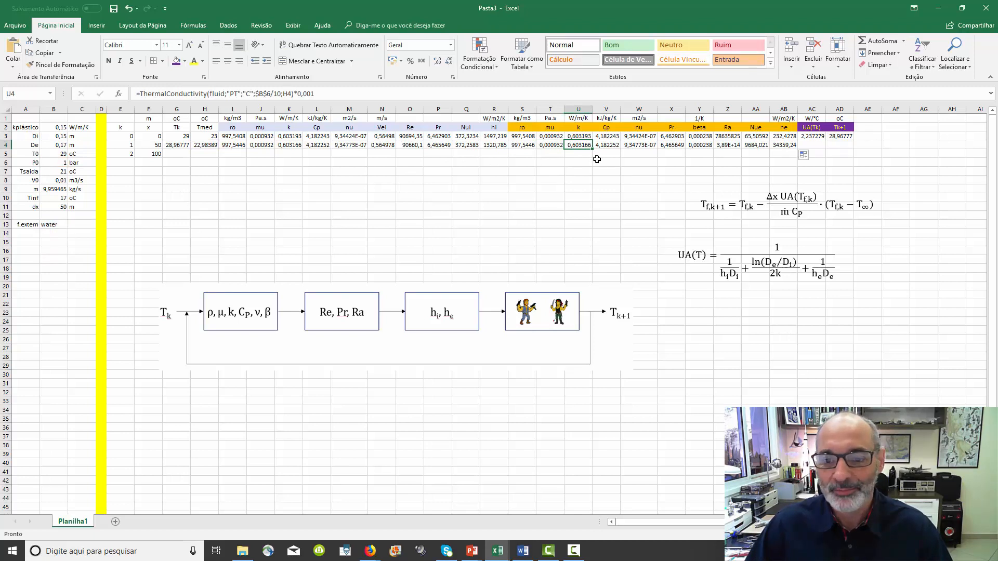
Make the pressure reference in the U3 thermal conductivity formula relative by entering B6 without dollar signs.
left_click(573, 136)
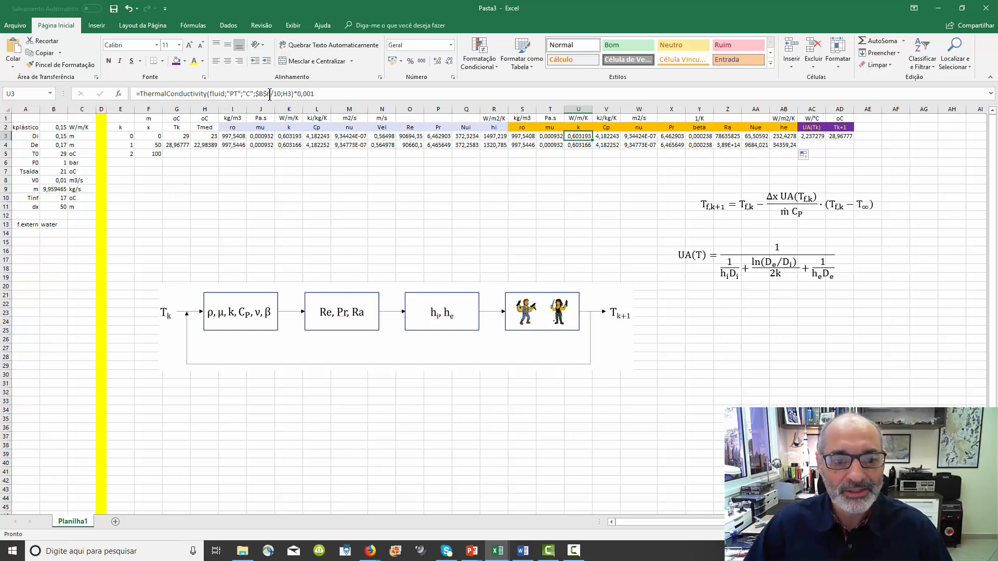
left_click(271, 94)
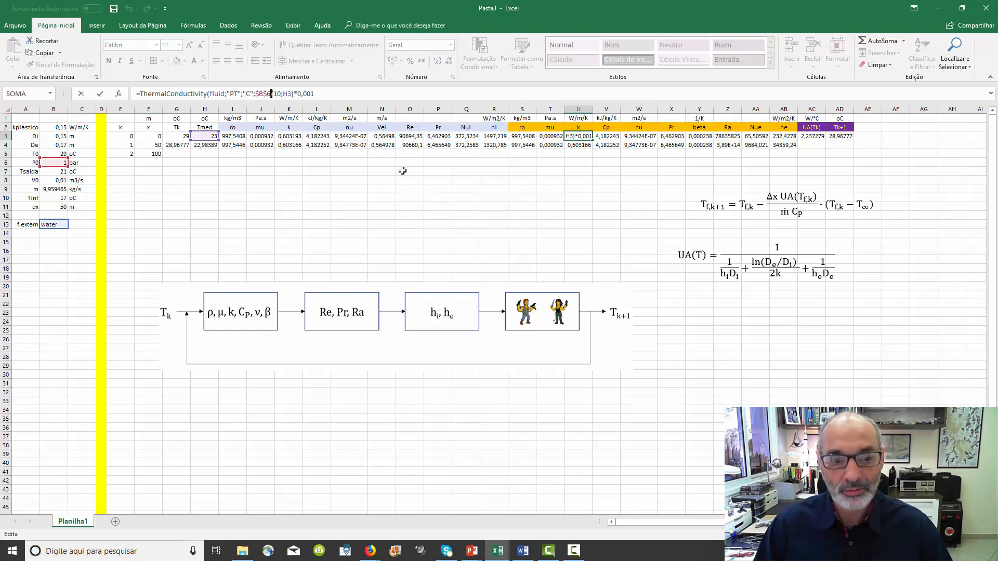
key("BackSpace")
key("BackSpace")
key("BackSpace")
key("BackSpace")
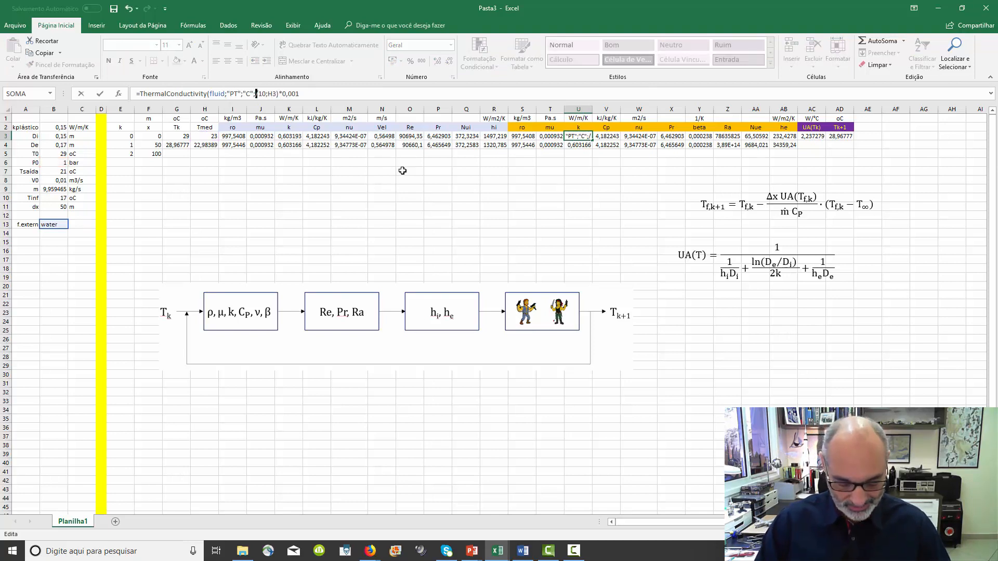
type("b6")
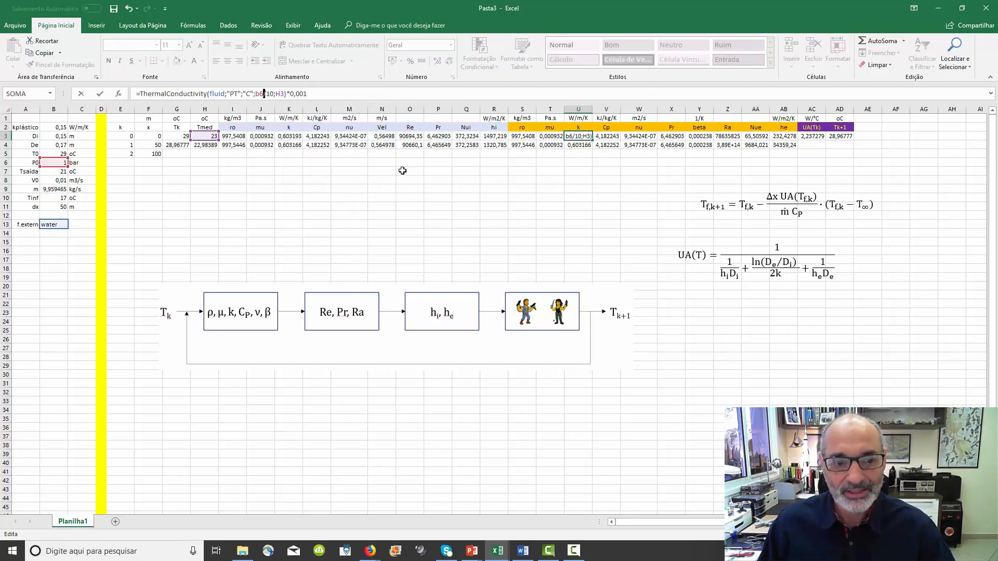
key("Return")
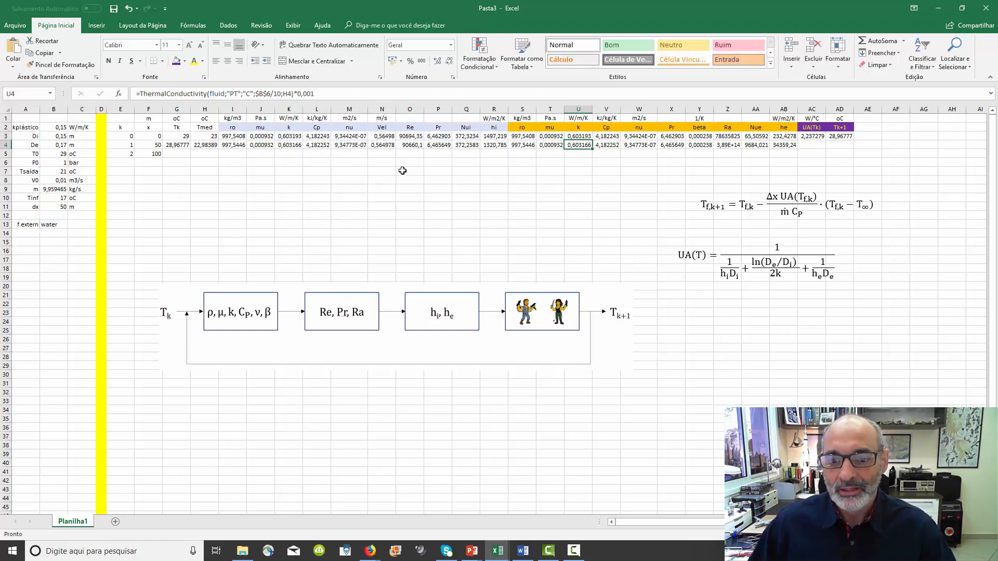
Copy the U3 thermal conductivity formula down to U4 and inspect the pressure reference in U4.
left_click(586, 137)
left_click_drag(593, 140, 593, 149)
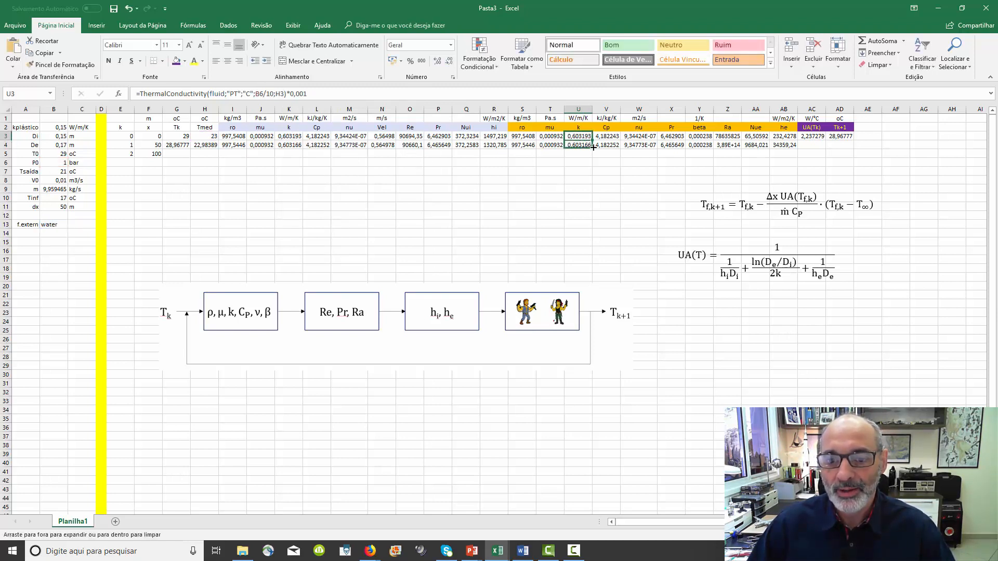
left_click(581, 180)
left_click(581, 147)
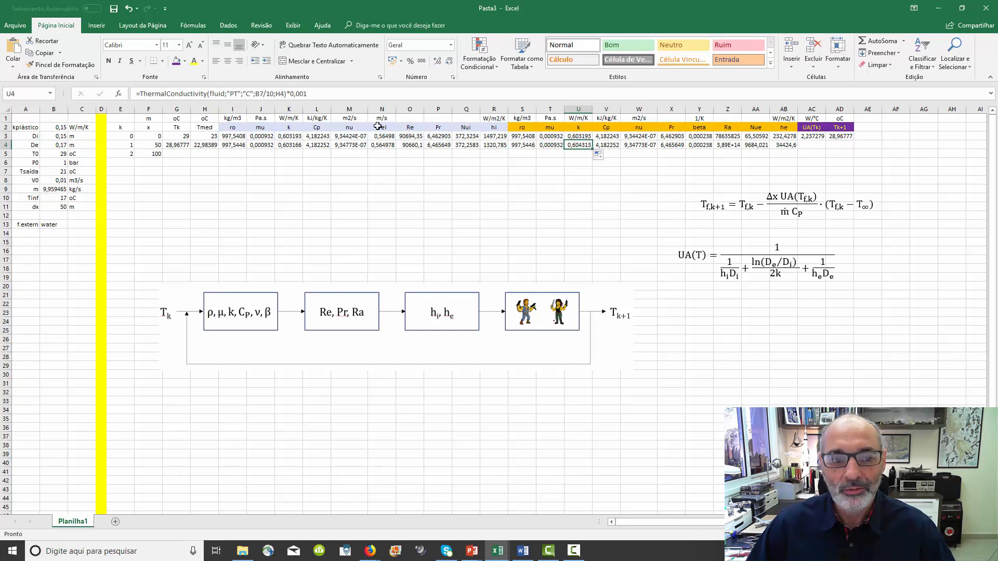
Make the pressure reference in the U3 thermal conductivity formula absolute as $B$6 and copy the formula down to U4.
left_click(332, 96)
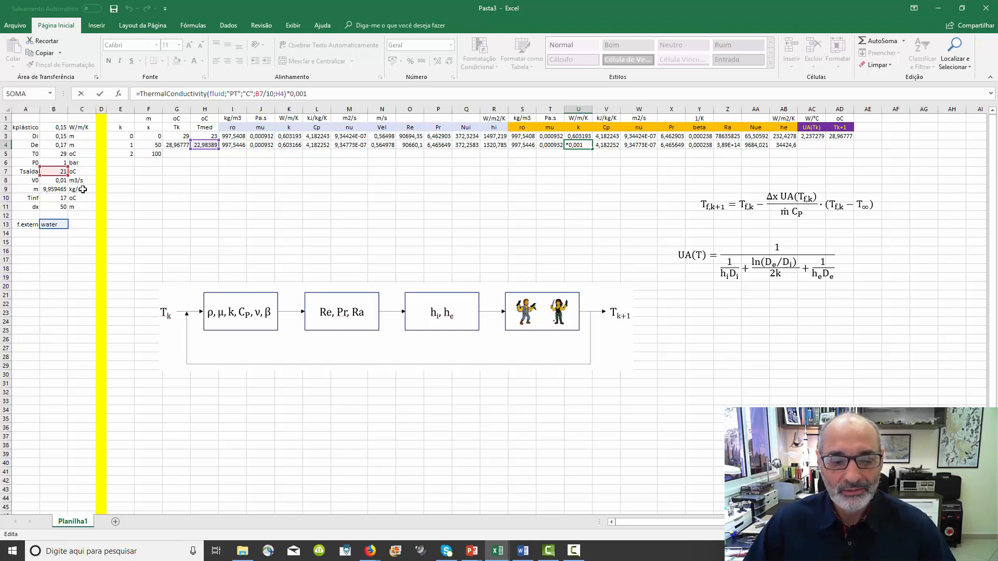
key("ctrl+Return")
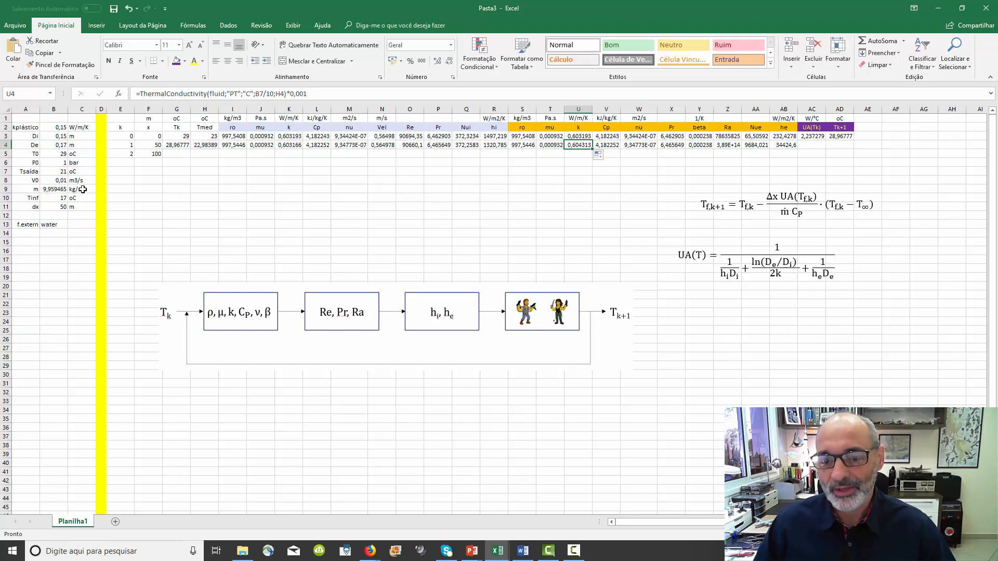
key("Up")
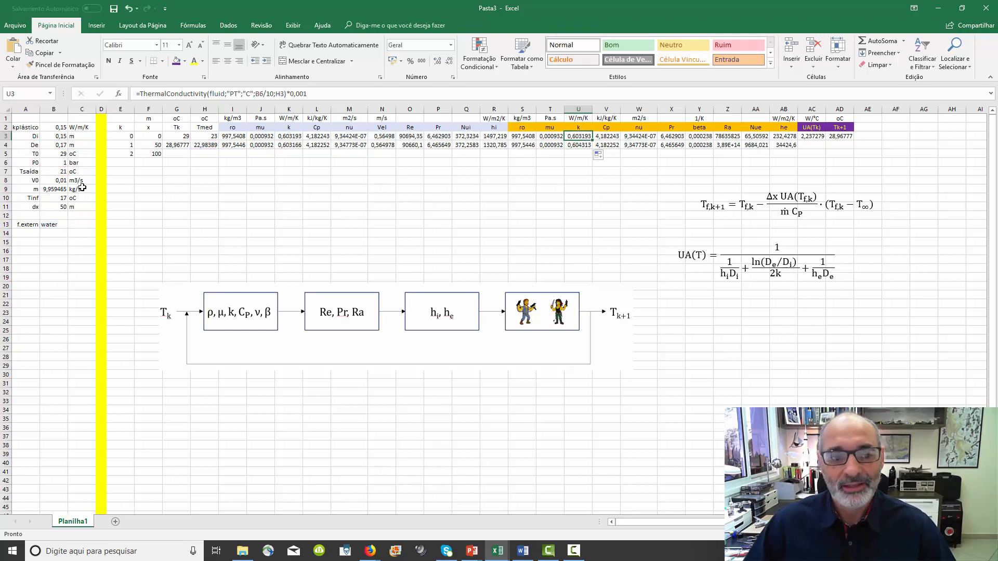
left_click(259, 89)
key("F4")
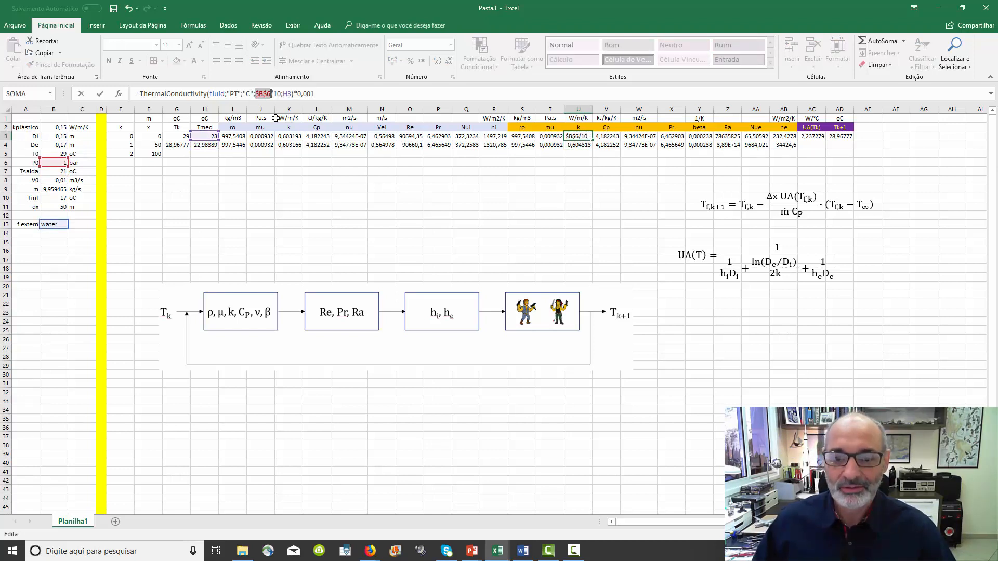
key("ctrl+Return")
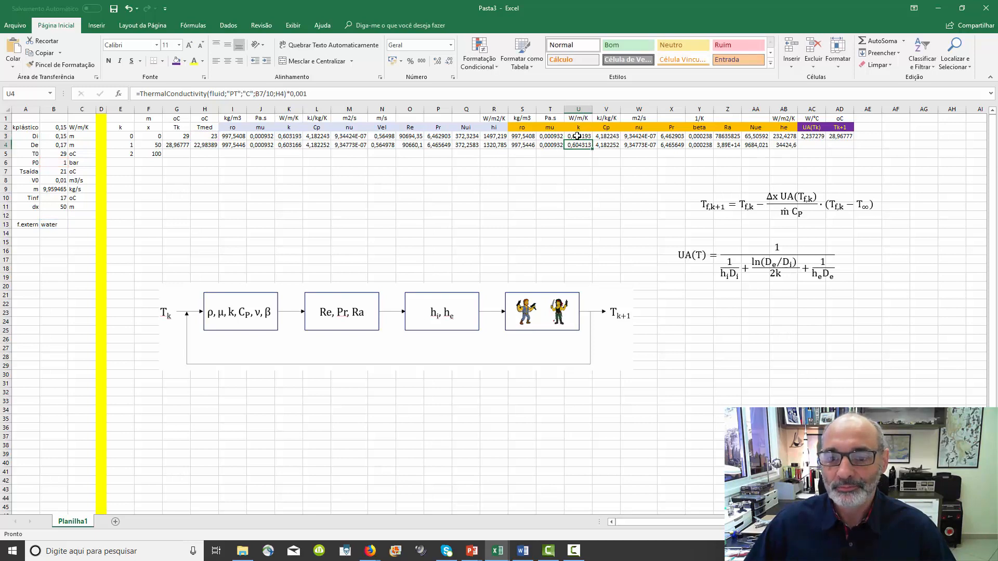
left_click_drag(595, 140, 594, 149)
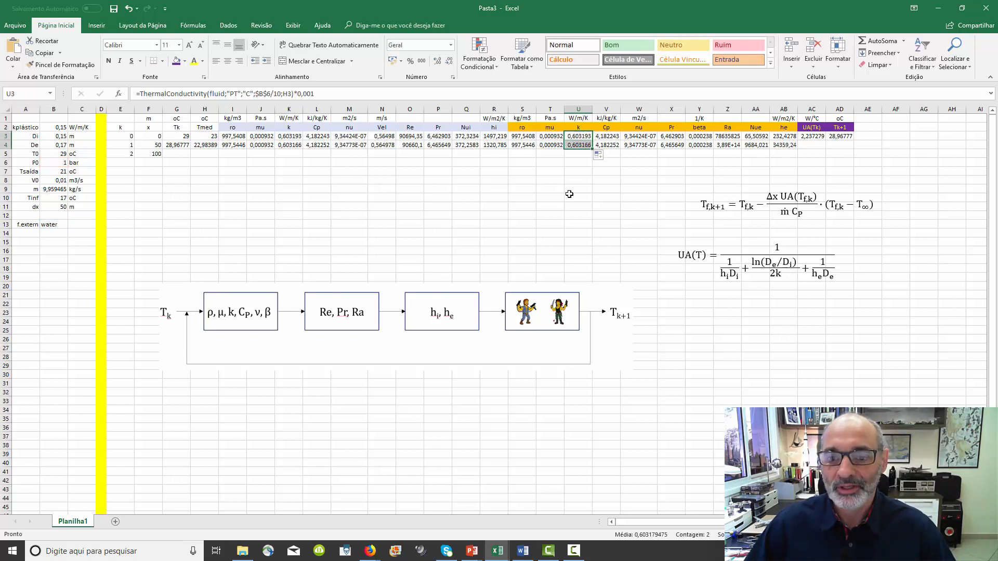
key("Down")
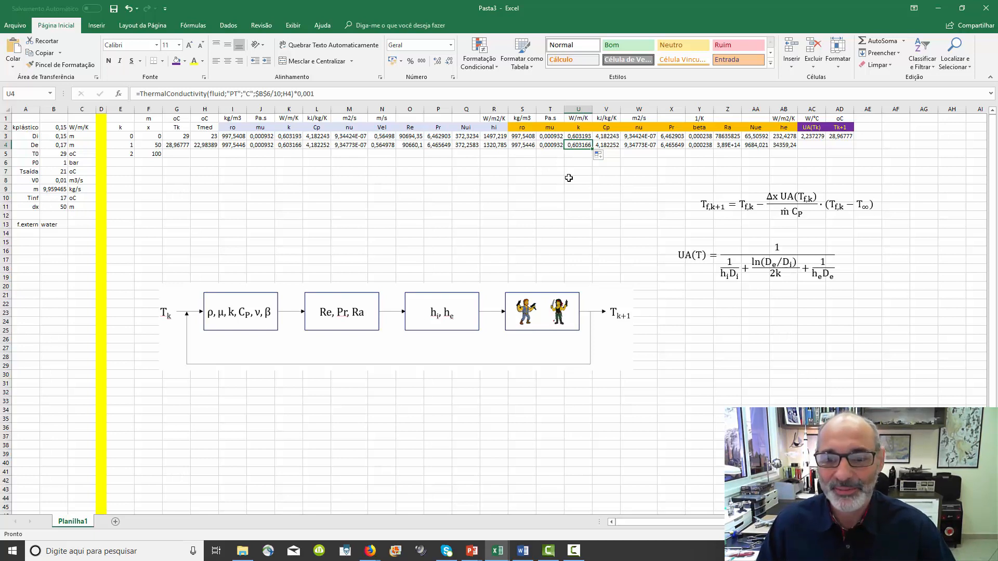
Check the cell references in the external fluid's Cp, nu, Pr, beta and Ra formulas in V4:Z4.
key("Right")
left_click(570, 91)
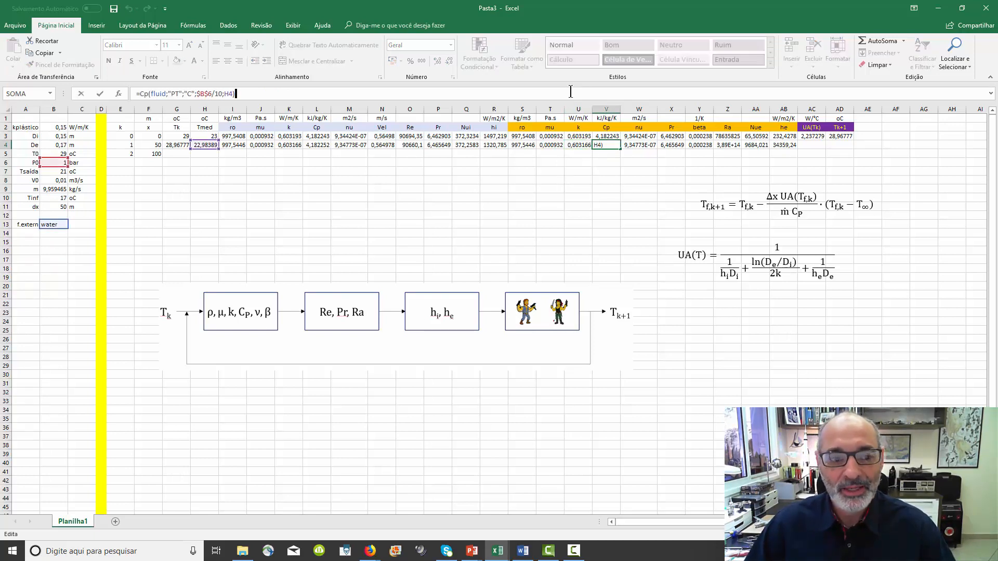
key("Tab")
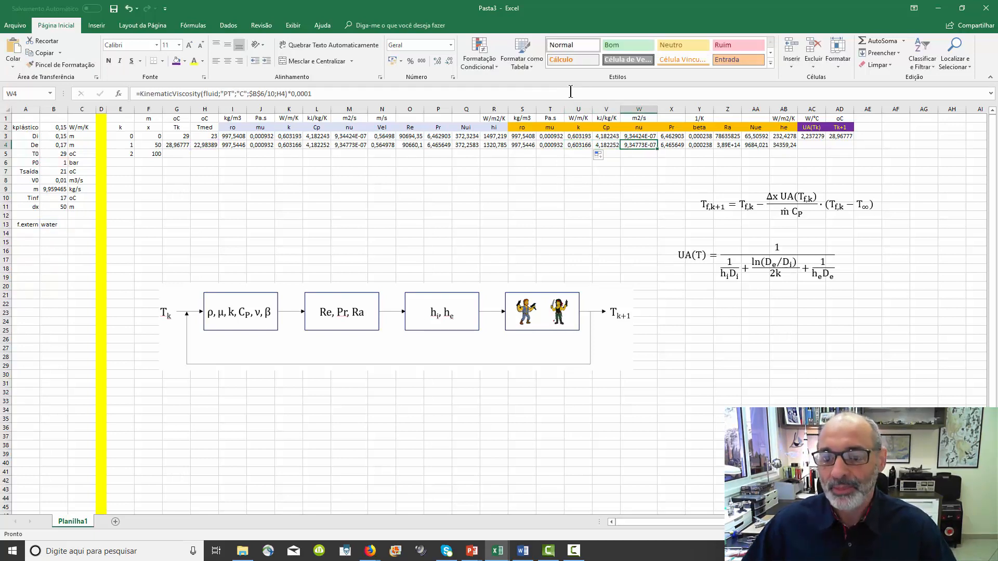
left_click(570, 91)
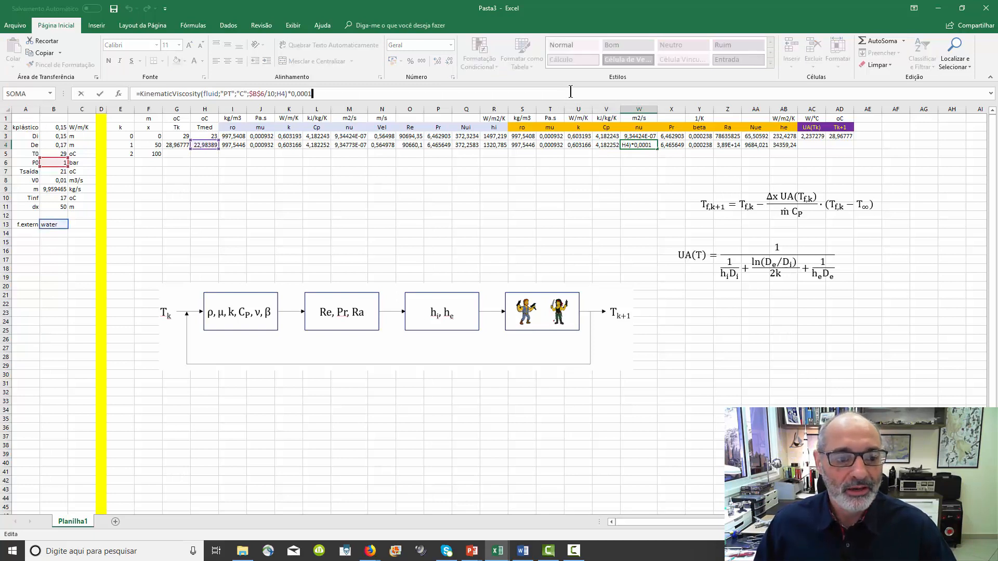
key("Tab")
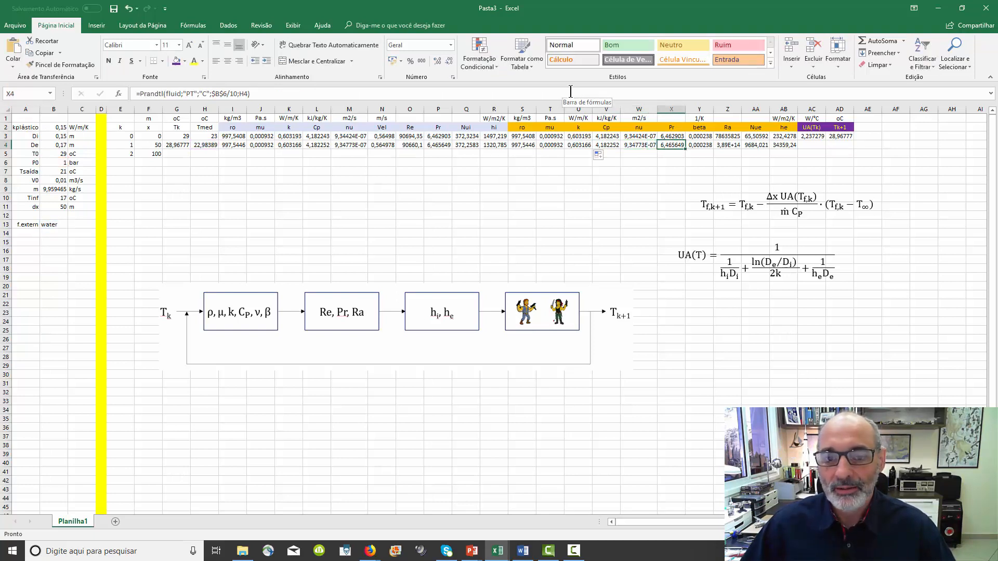
left_click(570, 92)
key("Tab")
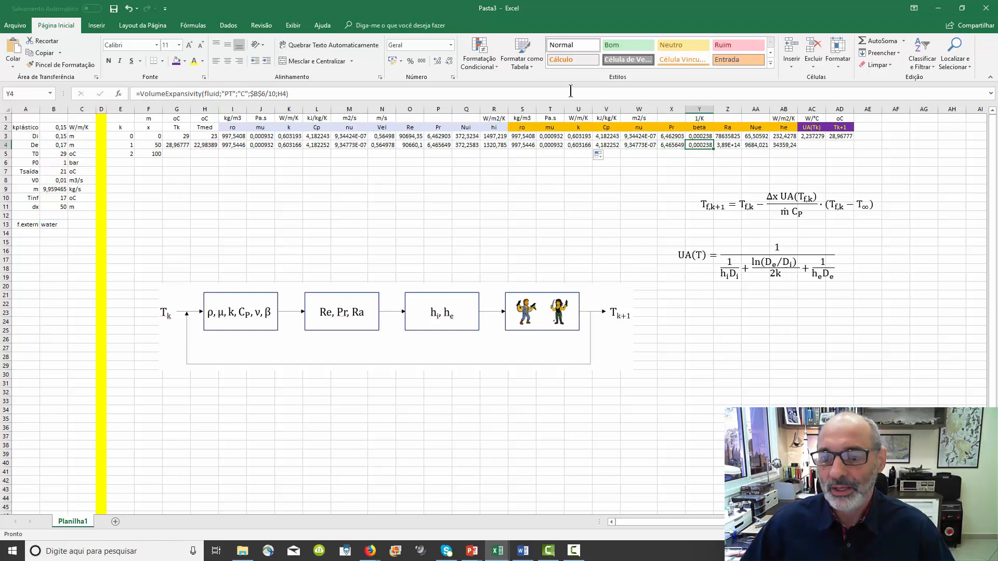
left_click(570, 92)
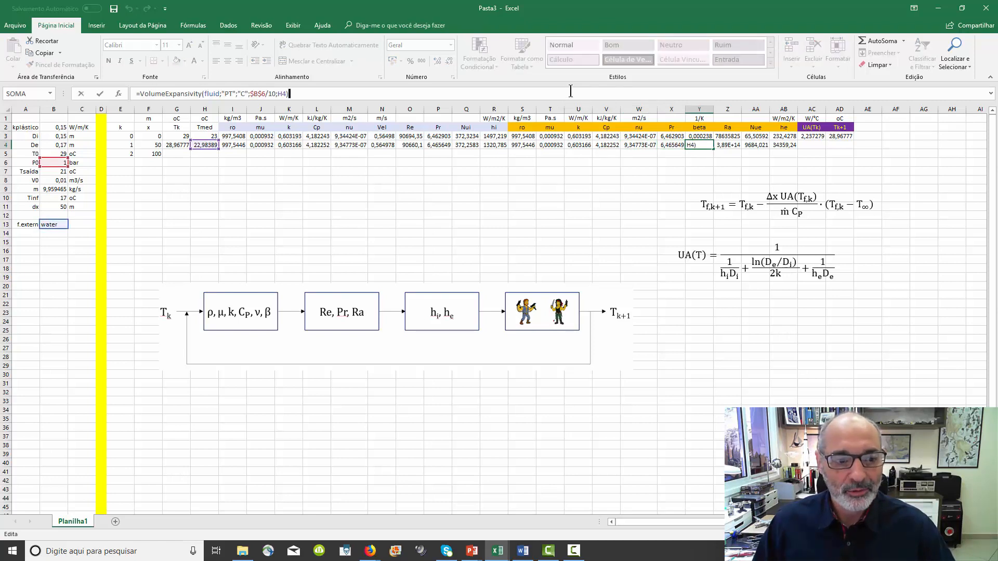
key("Tab")
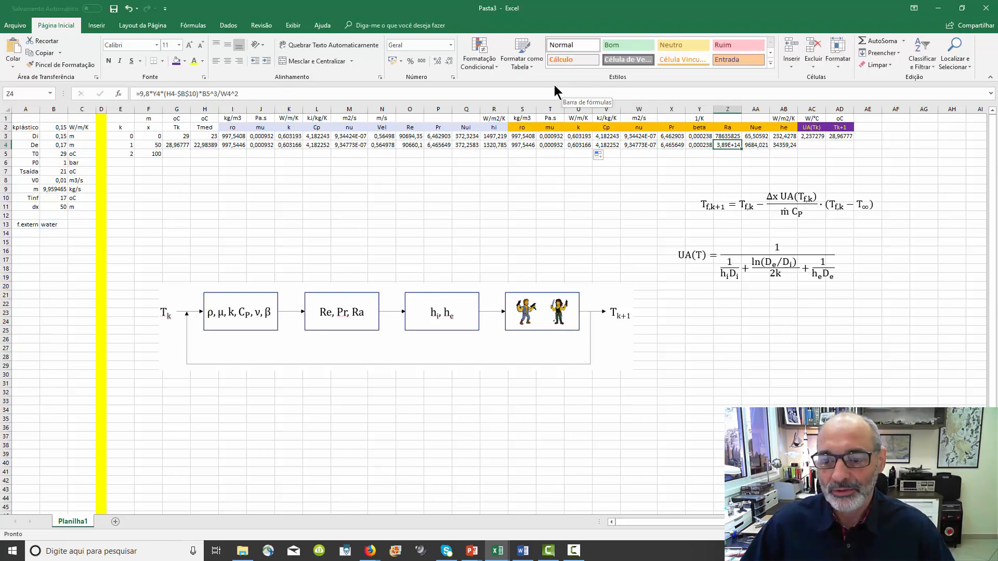
left_click(554, 91)
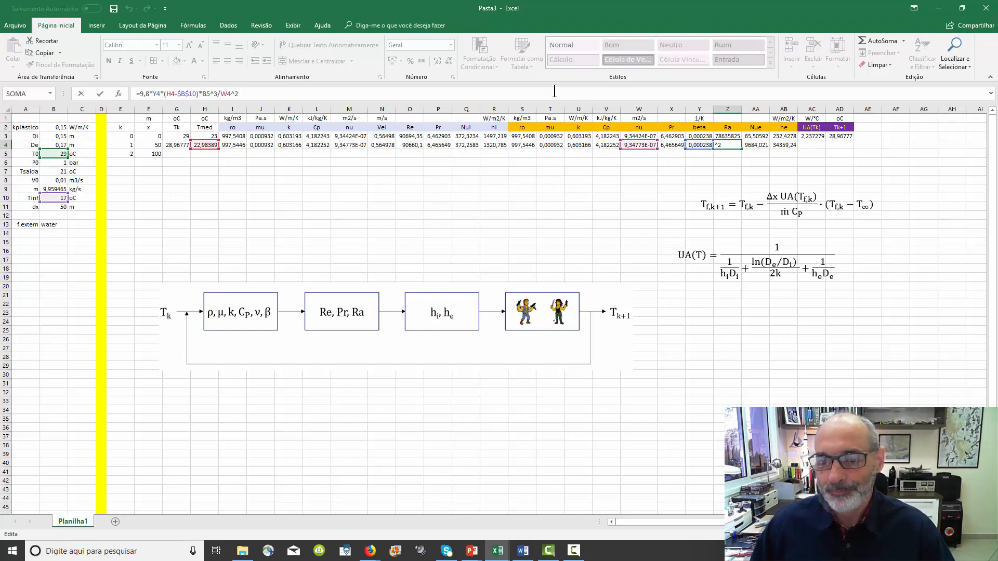
key("Return")
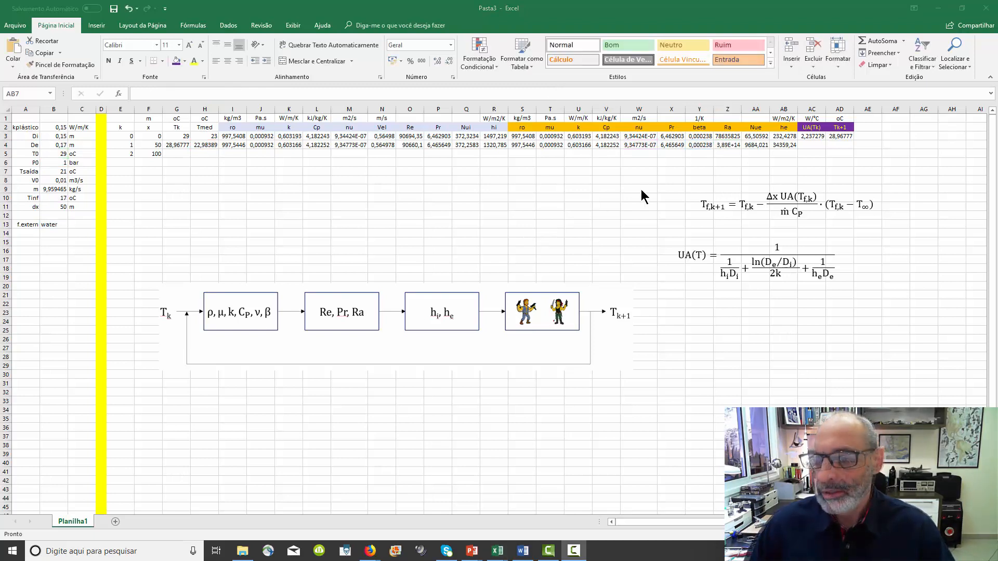
Compare the Rayleigh number values of the first two nodes in Z3:Z4.
left_click(728, 145)
left_click(727, 145)
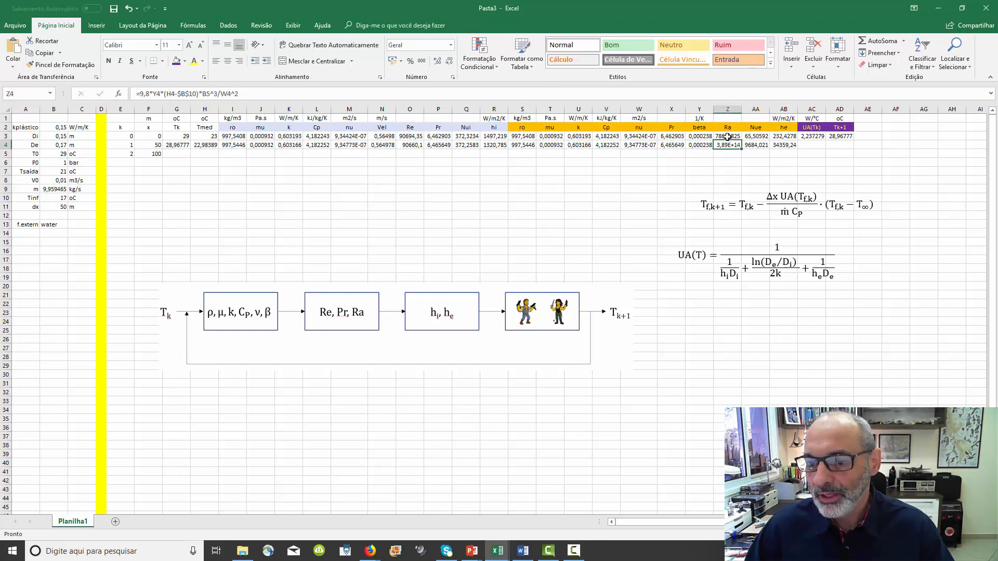
left_click_drag(727, 137, 727, 146)
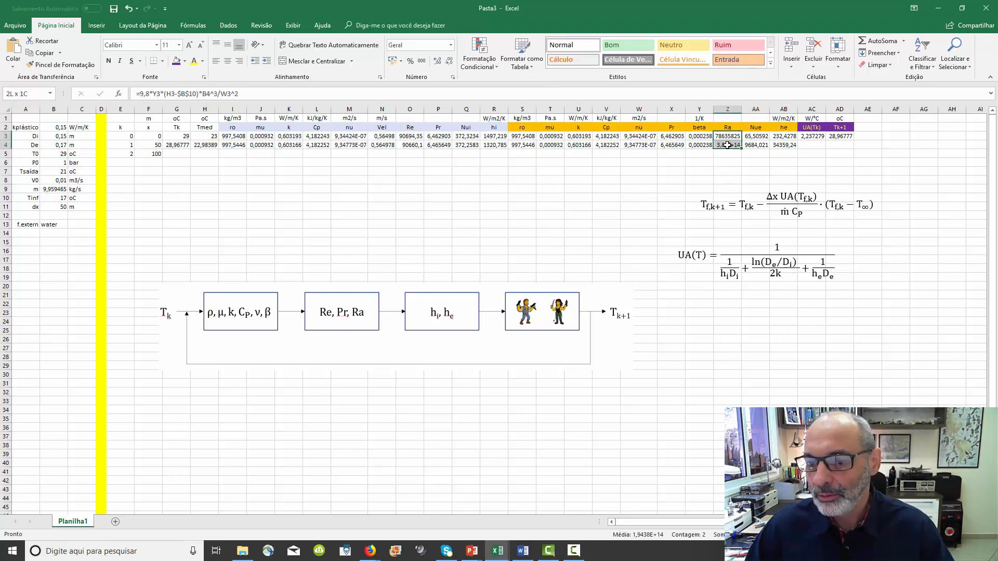
left_click(721, 180)
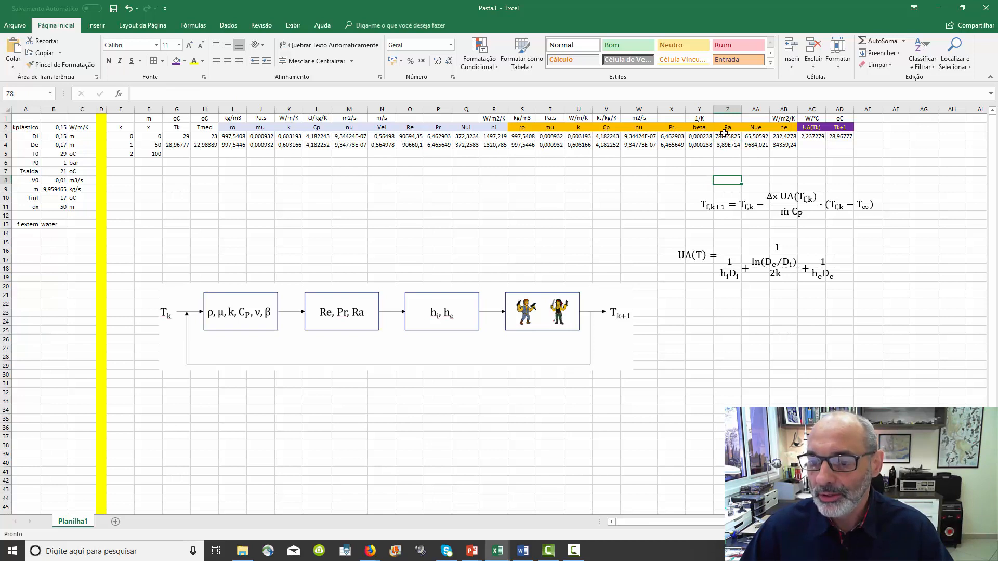
left_click_drag(724, 133, 727, 146)
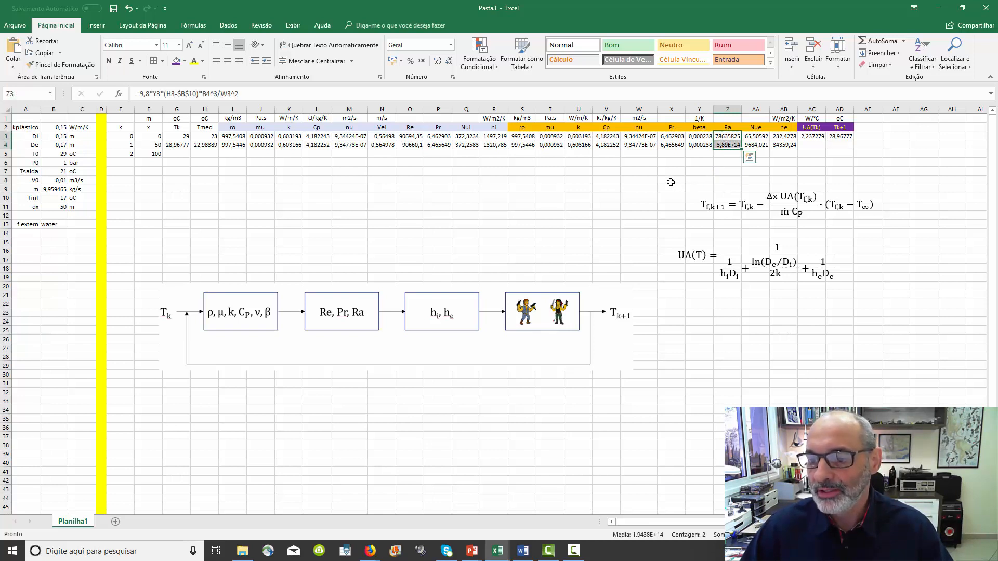
left_click(670, 182)
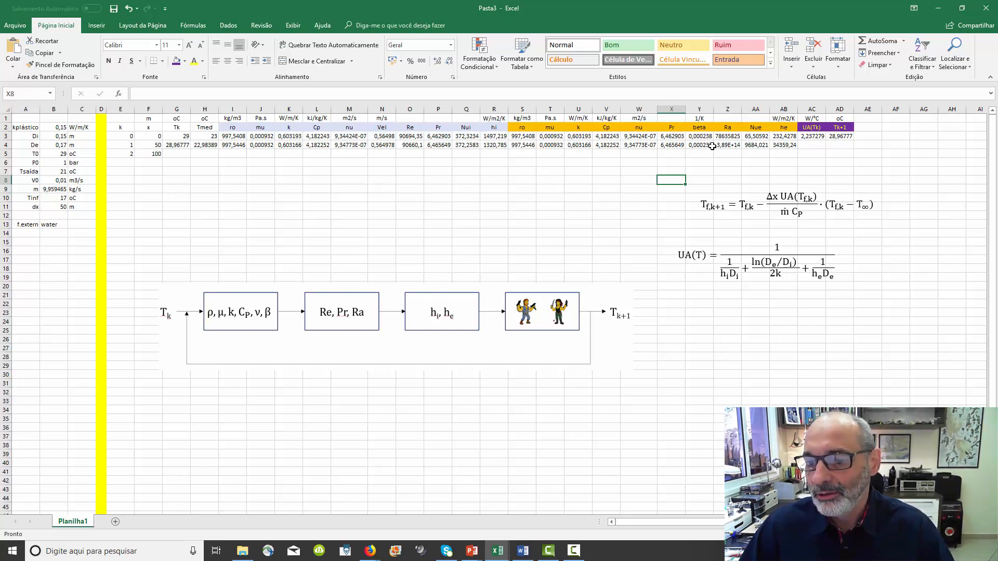
left_click_drag(723, 137, 724, 144)
left_click(654, 171)
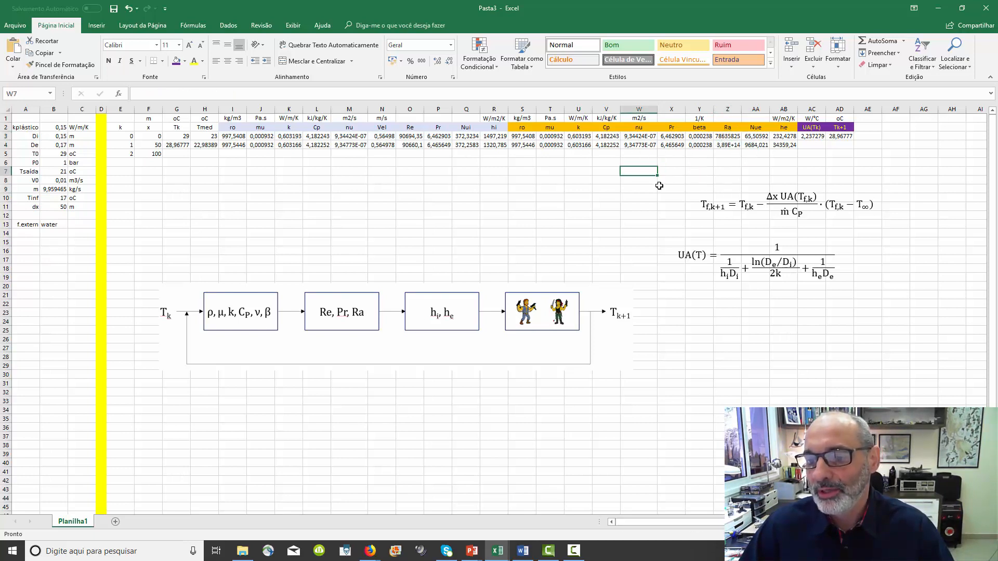
Trace the cell references of the Rayleigh formulas in Z3 and Z4, looking at the external diameter term.
left_click(727, 136)
double_click(726, 136)
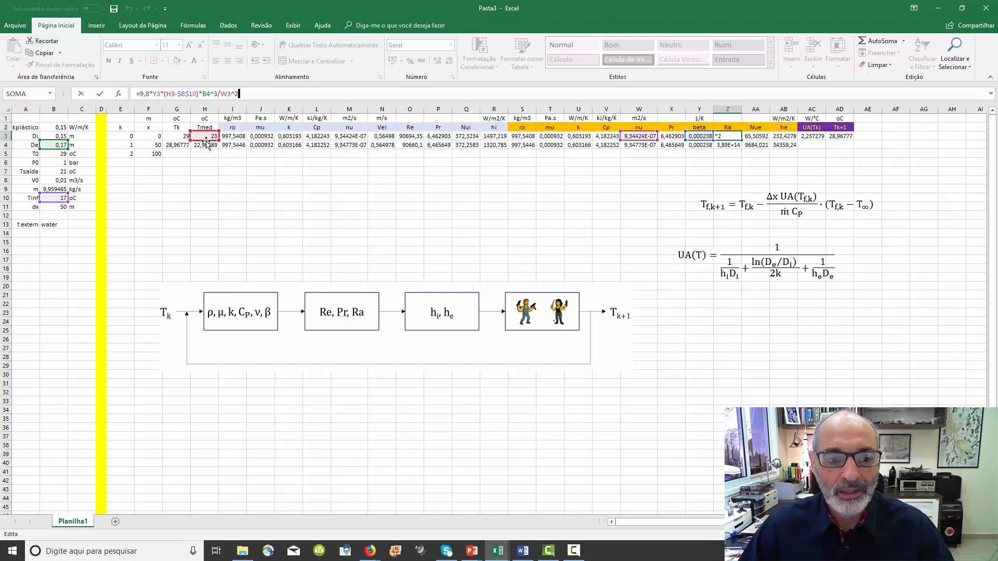
key("Return")
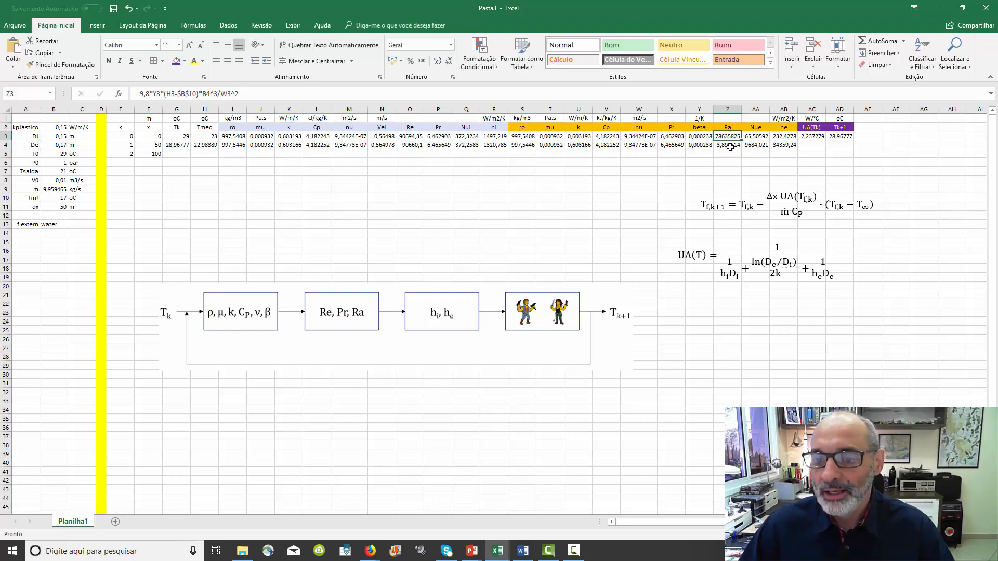
left_click(615, 91)
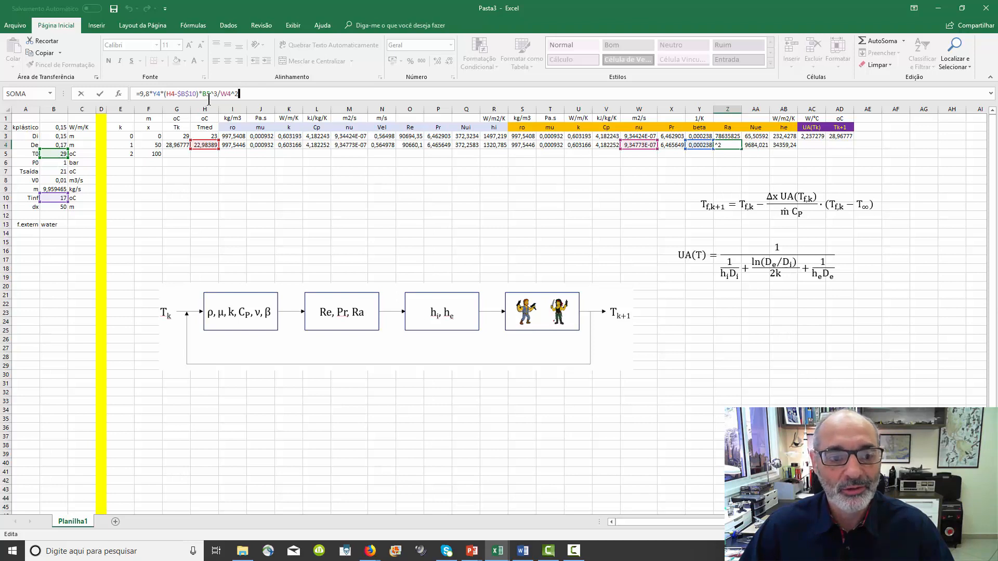
key("ctrl+Return")
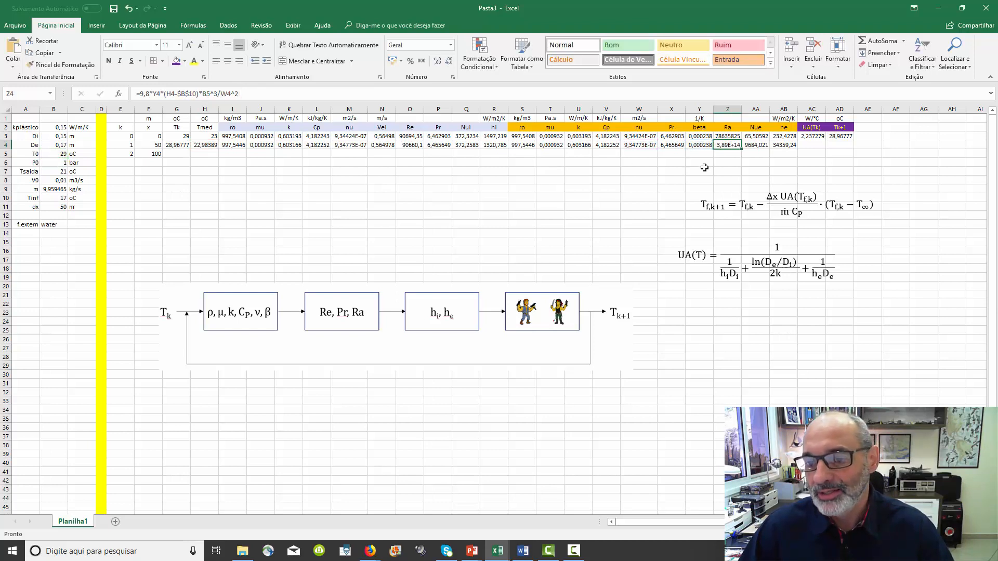
Make the external diameter reference in the Z3 Rayleigh formula absolute as $B$4.
left_click(730, 136)
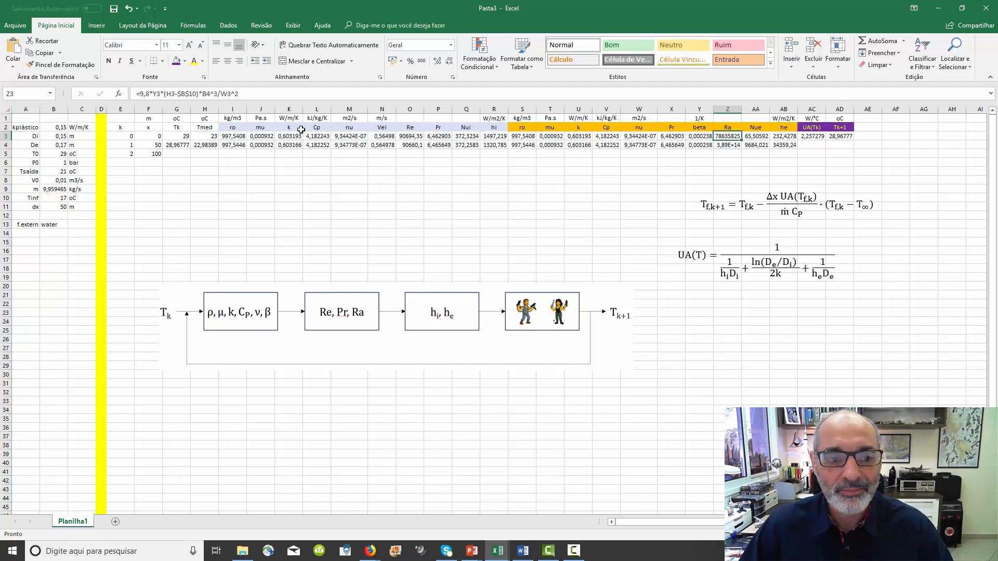
left_click(212, 94)
key("F4")
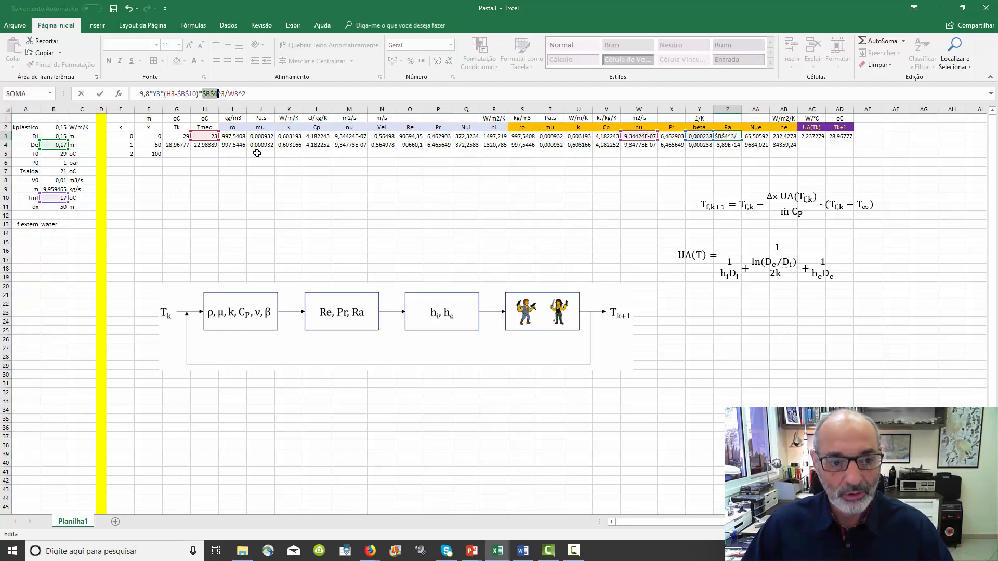
key("Return")
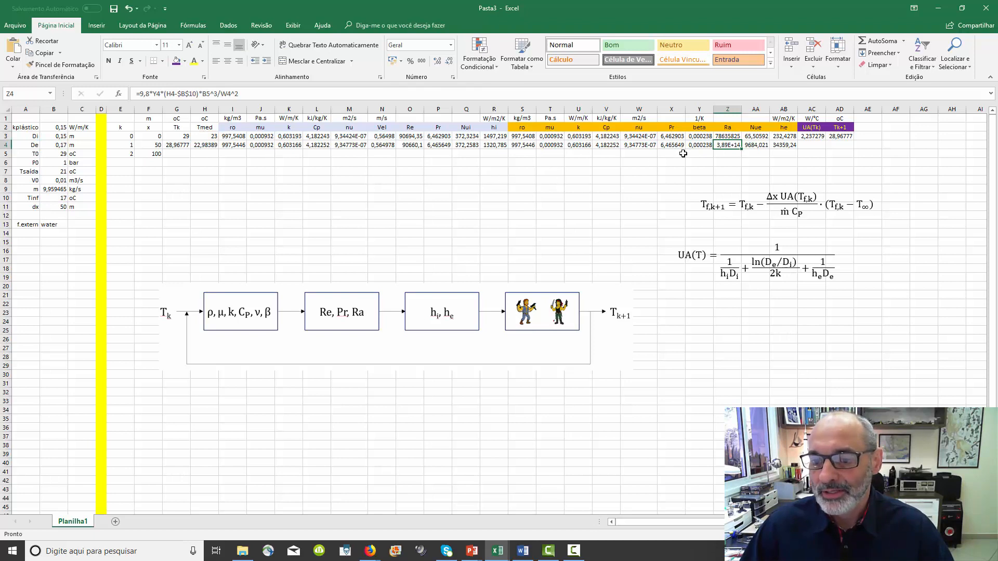
Copy the Z3 Rayleigh formula down to Z4 and check the diameter reference in Z4.
left_click(727, 136)
left_click_drag(742, 140, 743, 149)
left_click(699, 171)
left_click(730, 147)
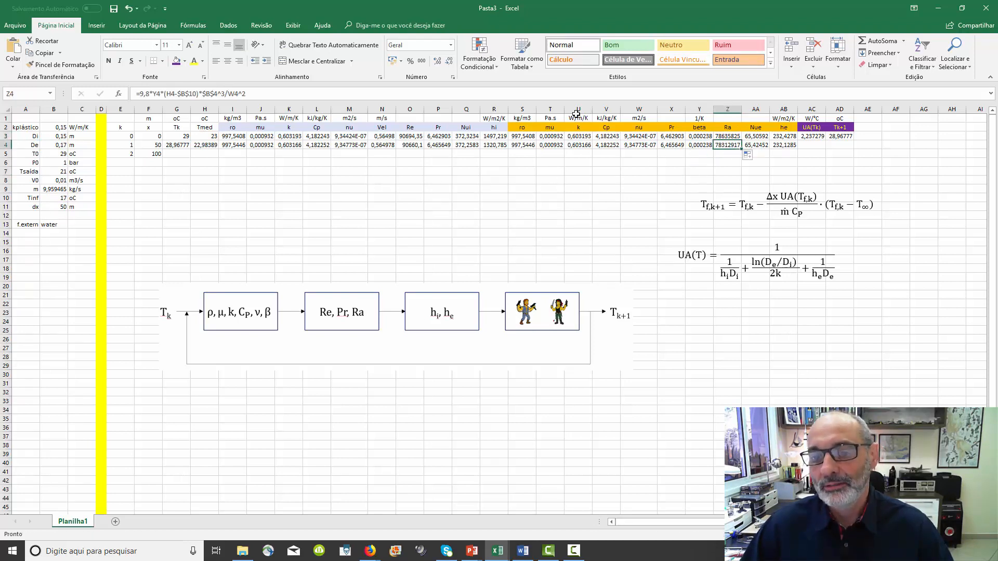
left_click(585, 95)
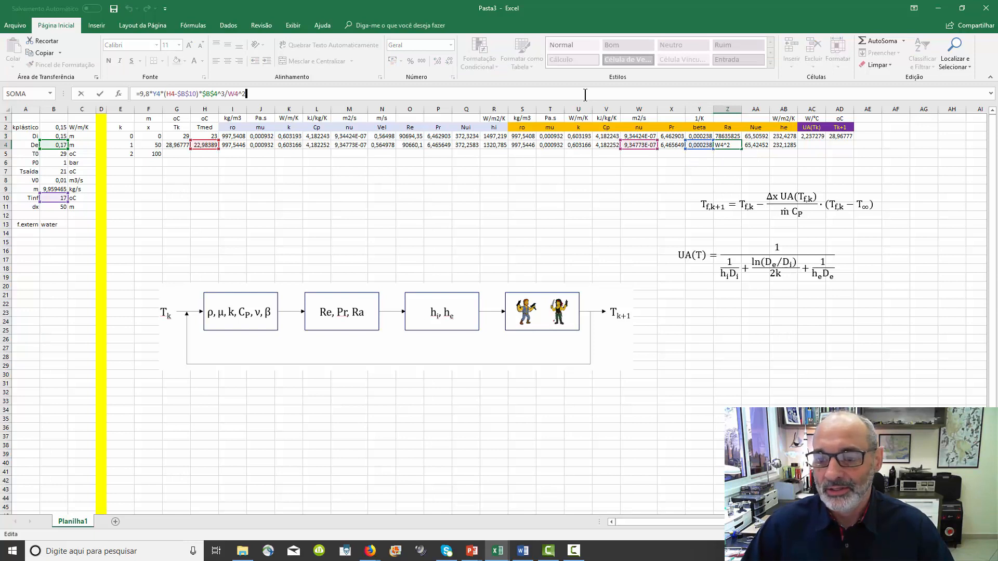
key("Escape")
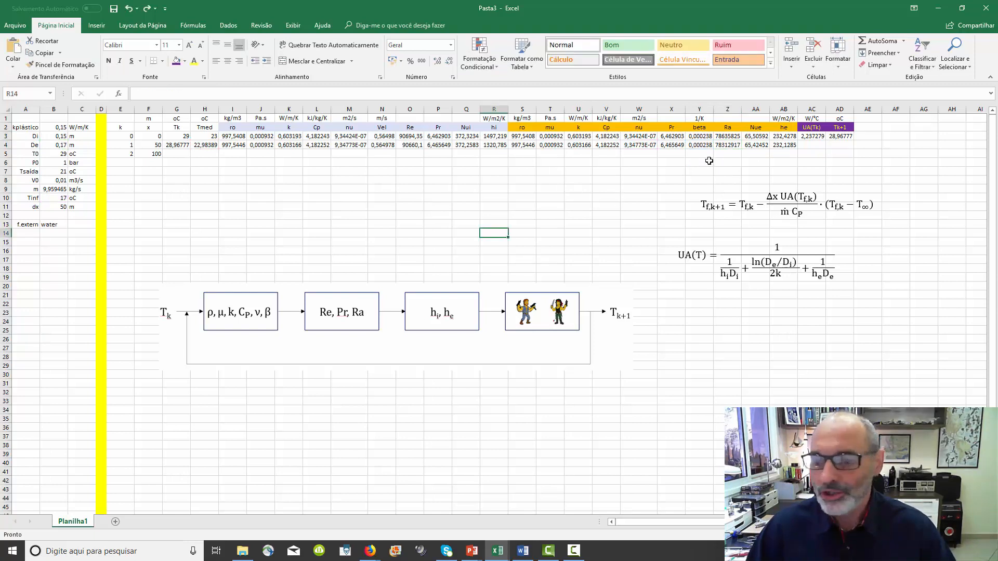
Inspect the UA(Tk) and Tk+1 formulas in AC3 and AD3 for constants that still use relative references.
left_click_drag(811, 136, 837, 136)
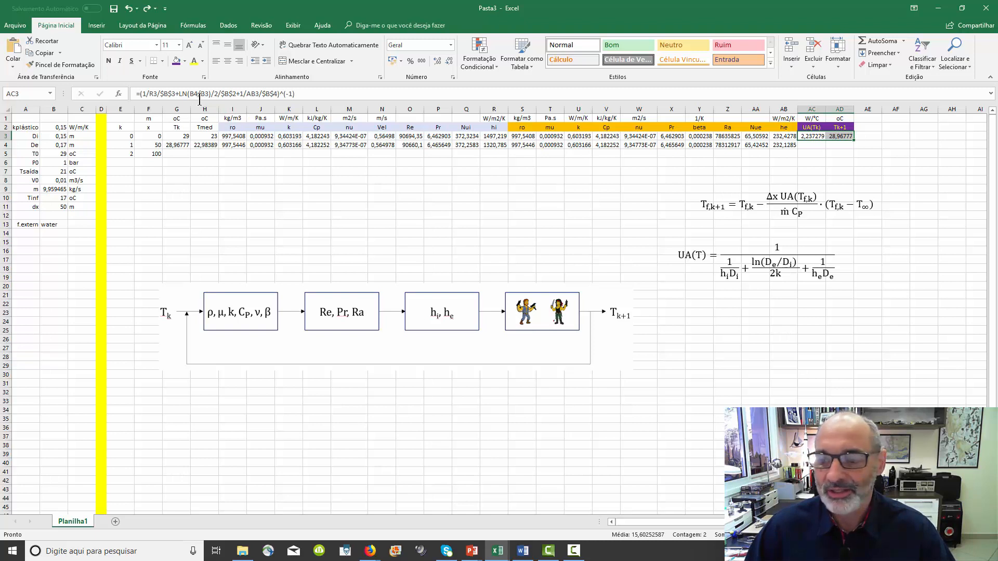
left_click(336, 179)
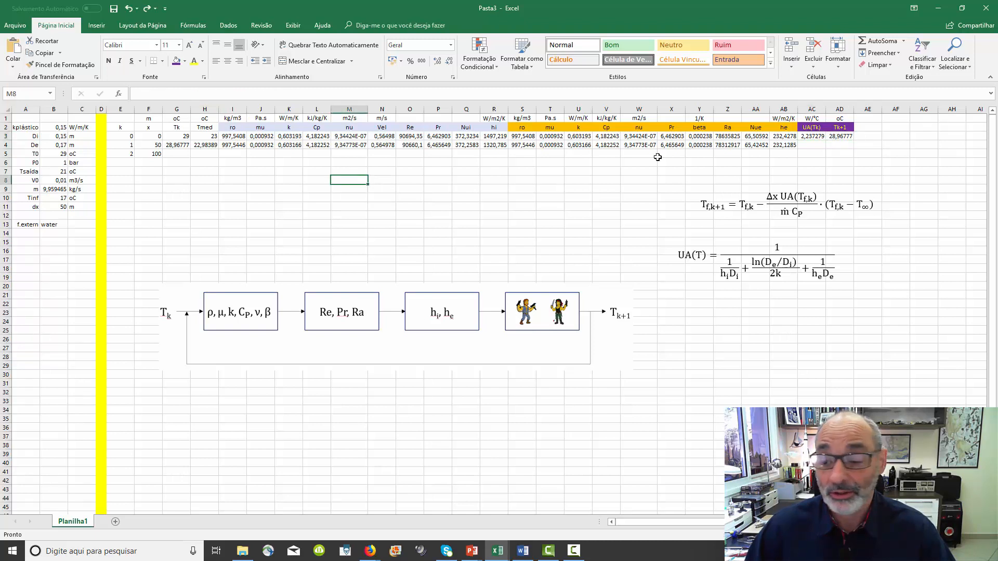
left_click(808, 134)
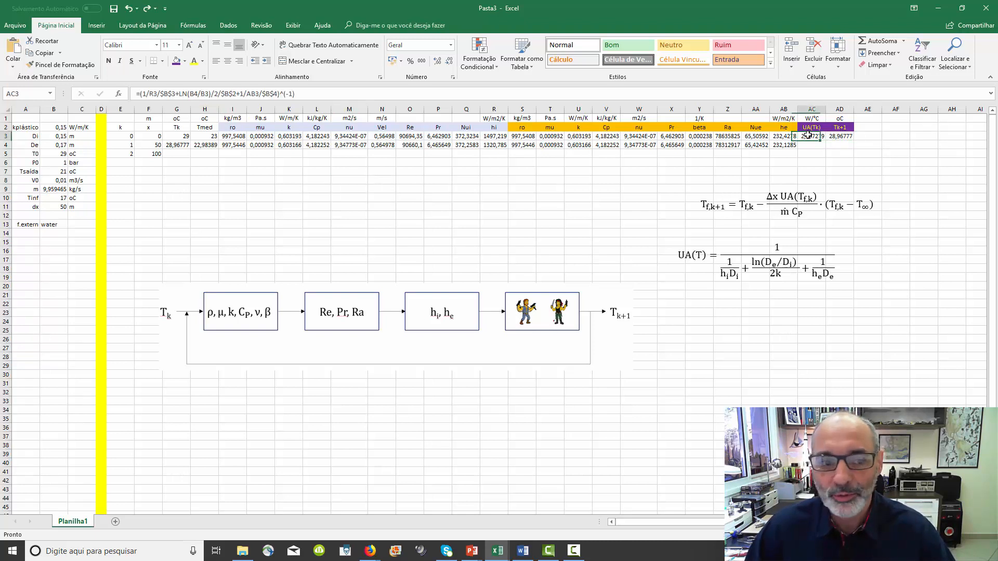
left_click(840, 135)
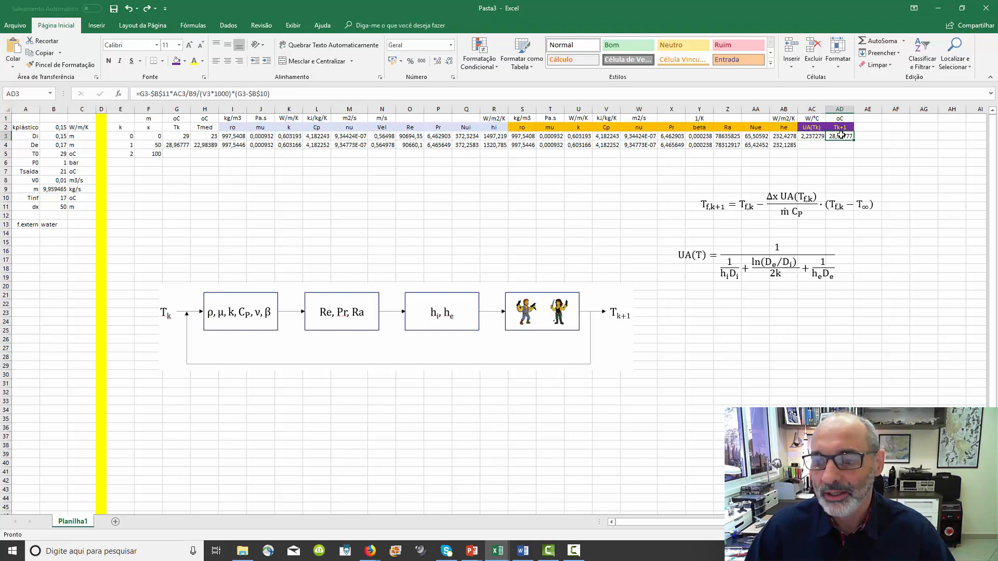
Check the internal-flow formulas of the first node from the density in I3 to hi in R3 for missing absolute references.
left_click(231, 137)
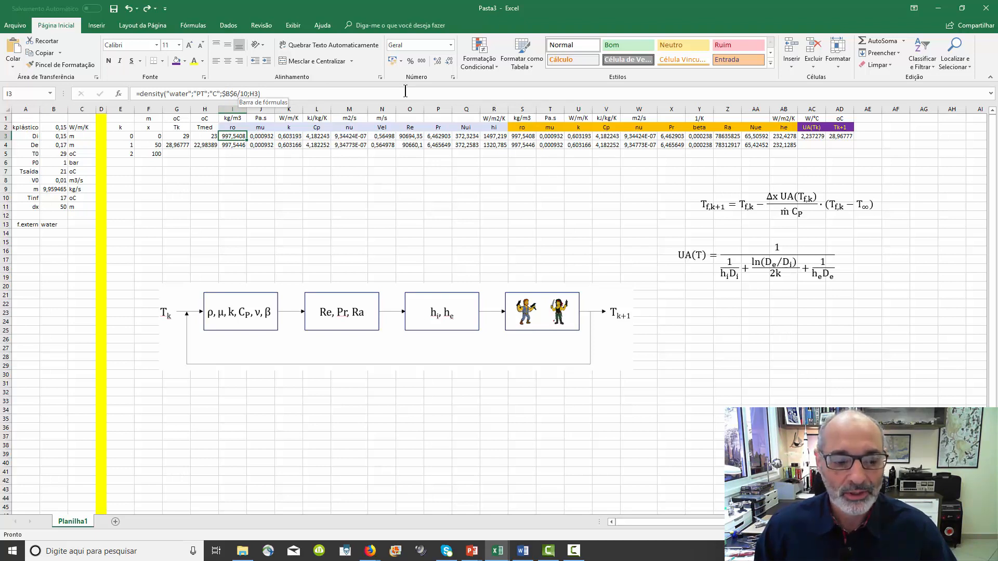
key("Right")
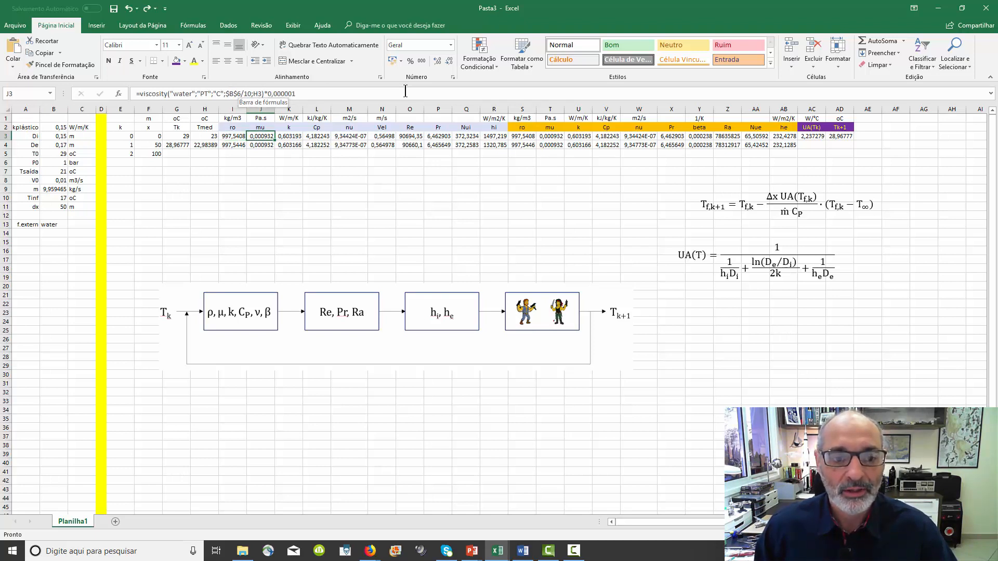
key("Right")
key("Right")
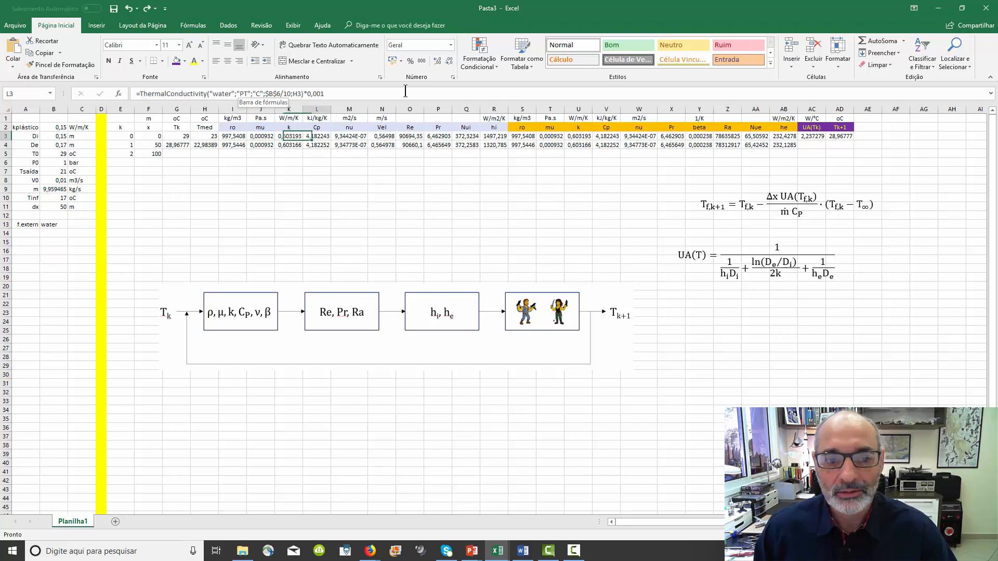
key("Right")
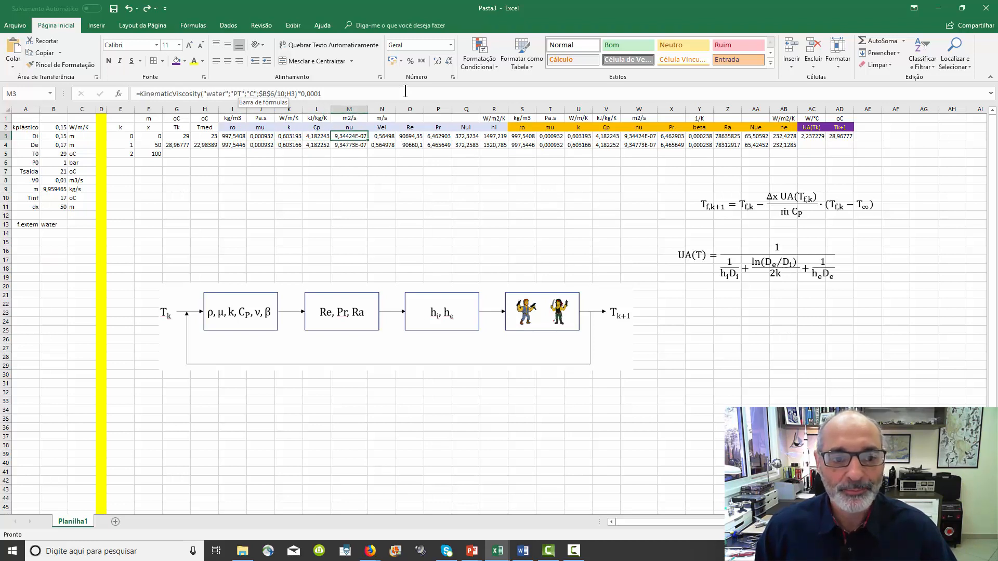
key("Right")
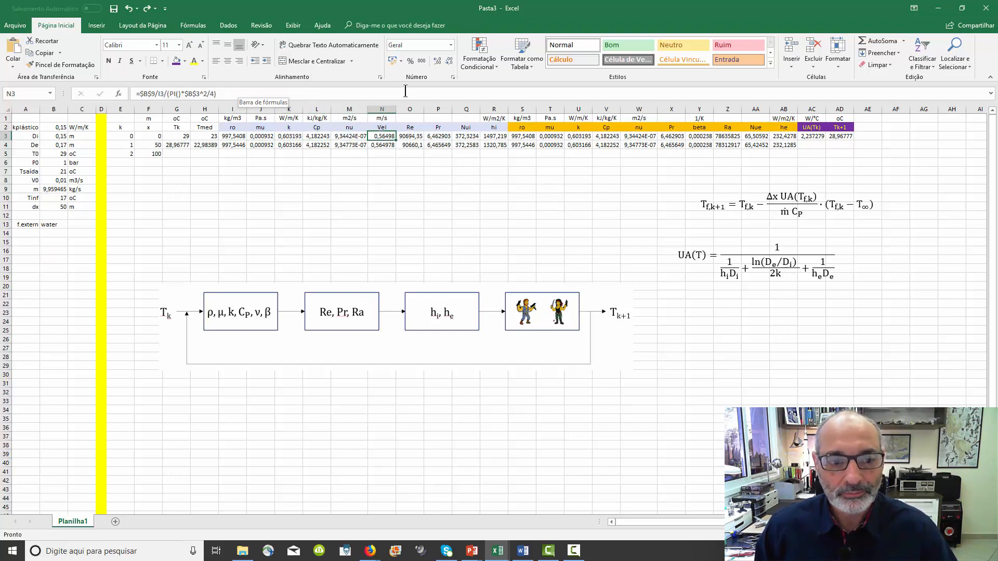
key("Right")
key("Right")
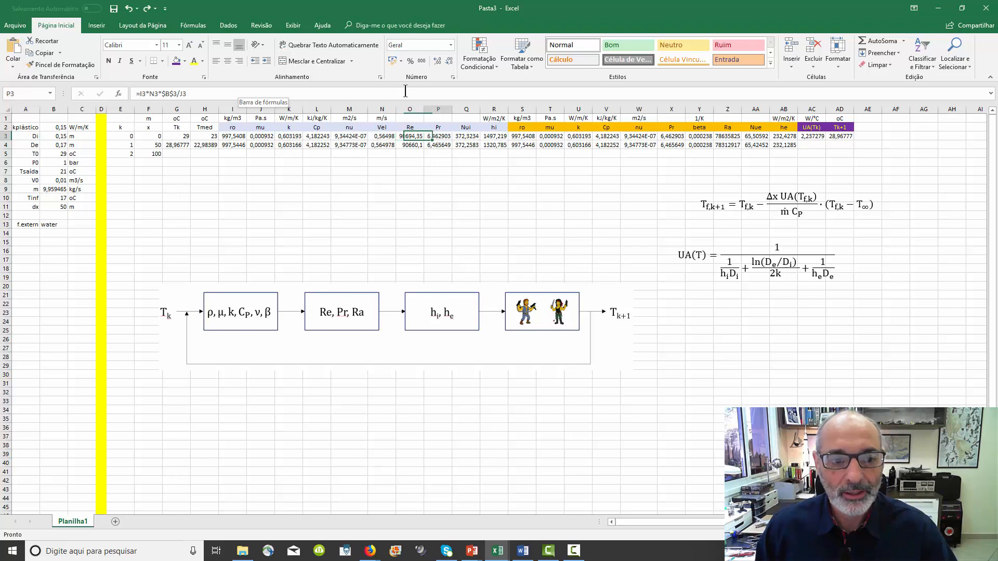
key("Right")
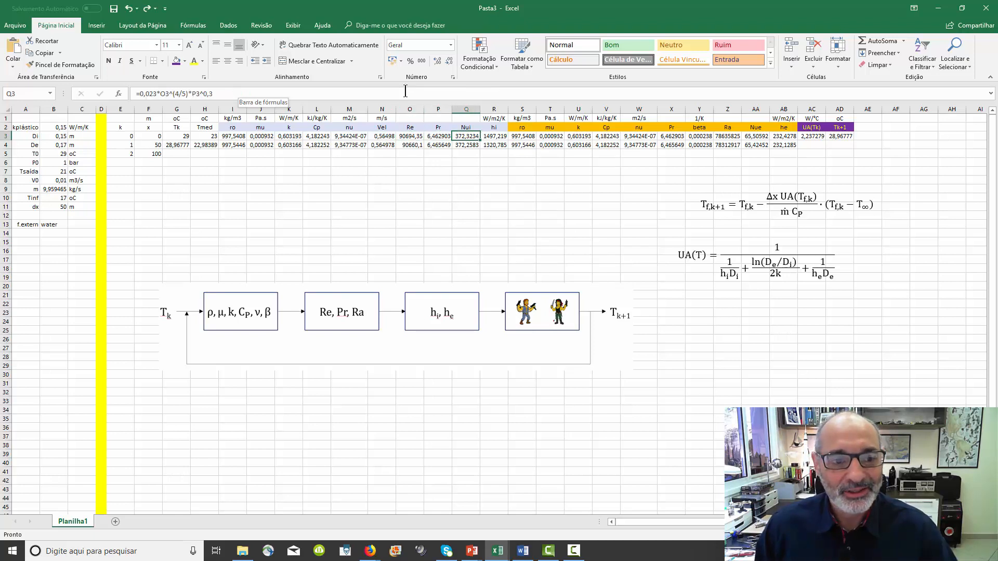
key("Right")
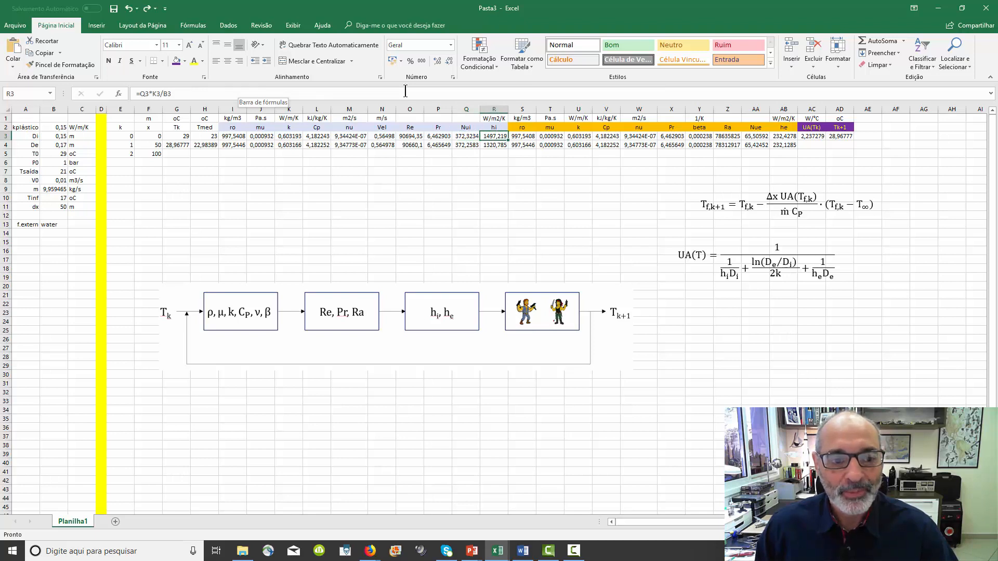
key("Right")
key("Left")
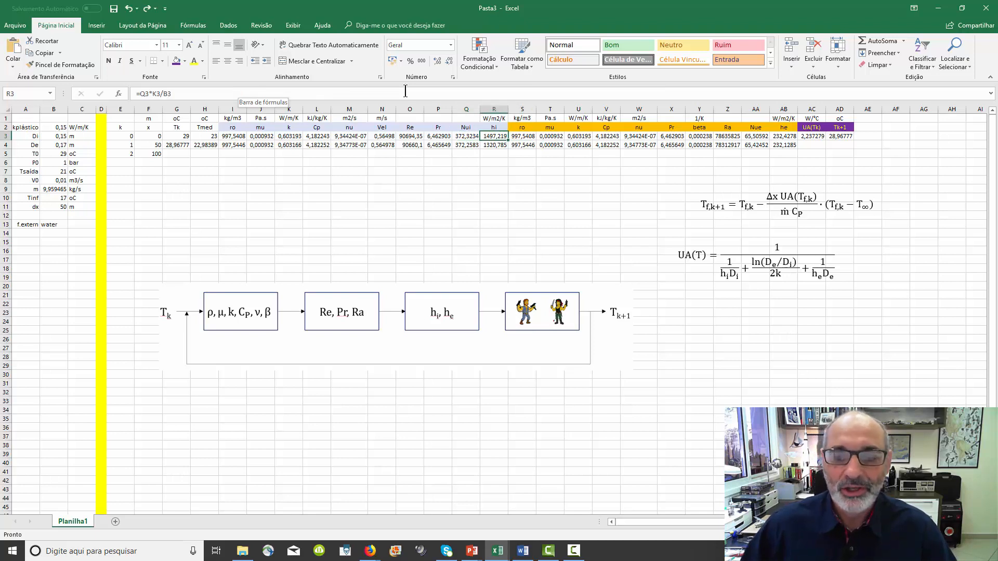
Make the internal diameter reference in the R3 hi formula absolute as $B$3 and copy the formula down to R4.
left_click(174, 93)
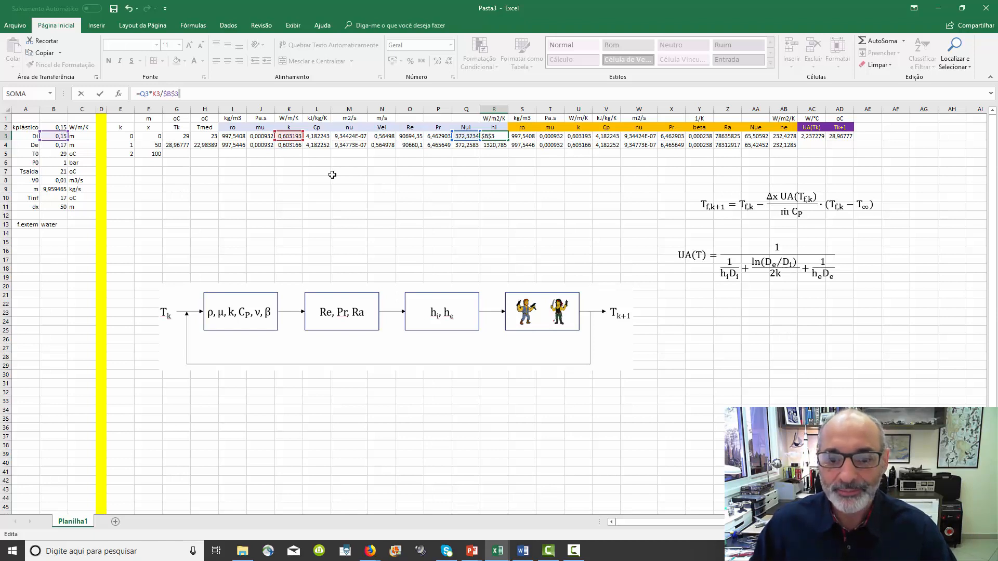
key("Return")
left_click(493, 135)
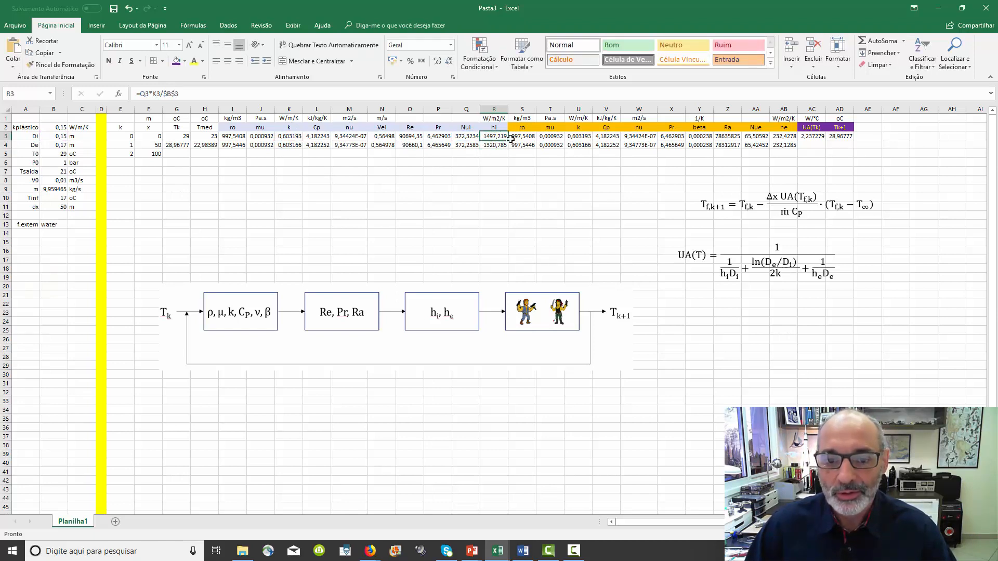
left_click_drag(510, 140, 509, 149)
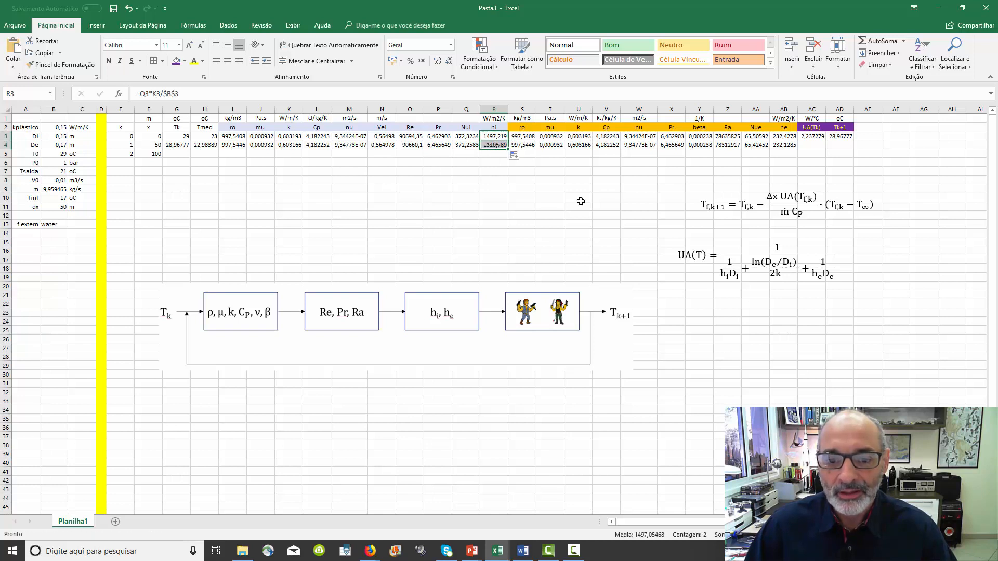
Check the external-flow formulas of the first node from the density in S3 to he in AB3 for missing absolute references.
left_click(523, 136)
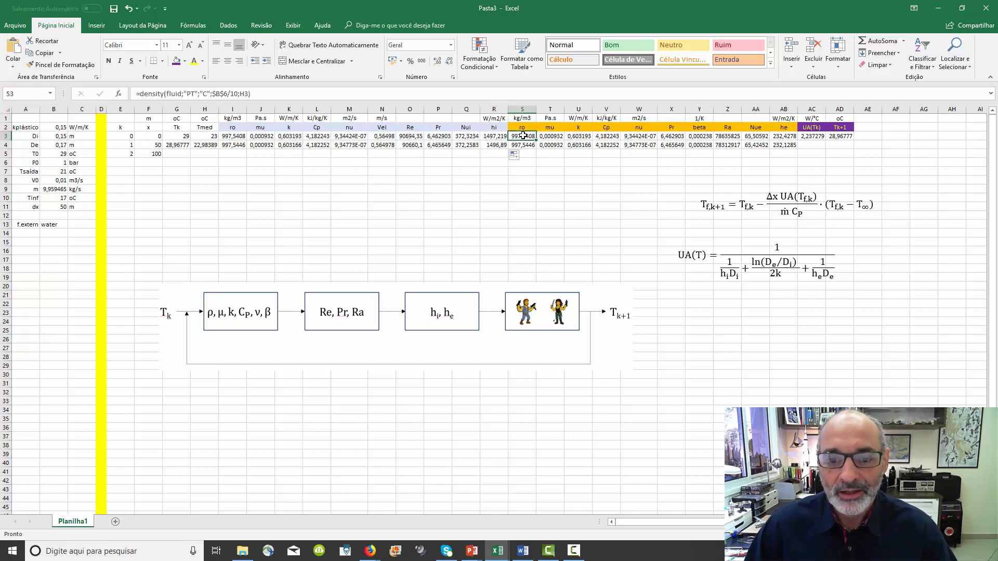
left_click(419, 90)
key("Escape")
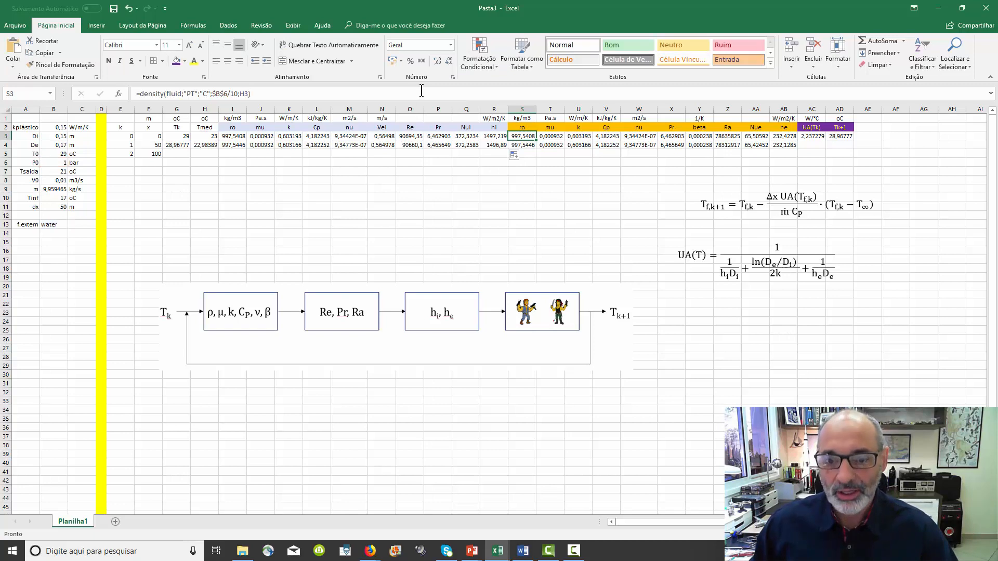
key("Right")
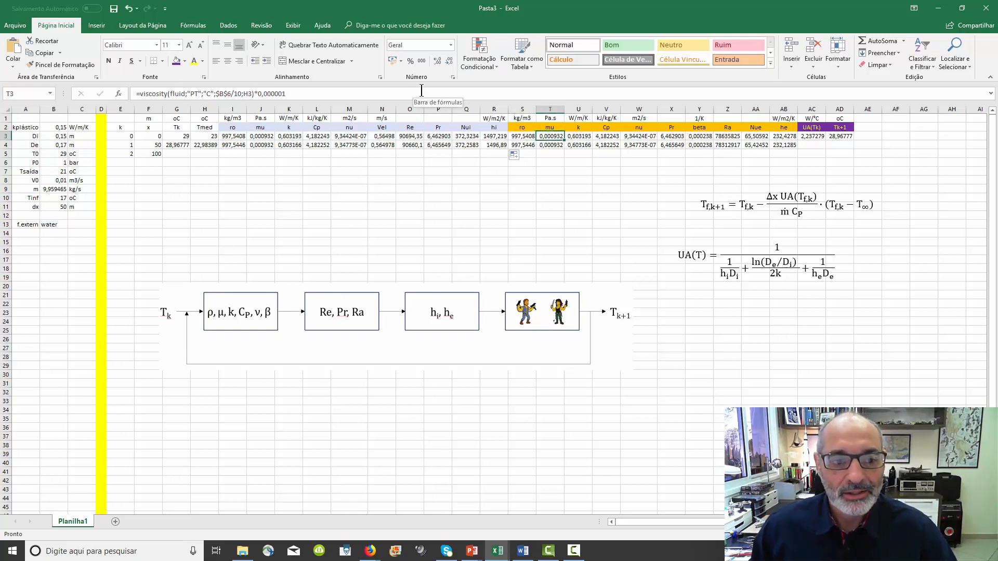
key("Right")
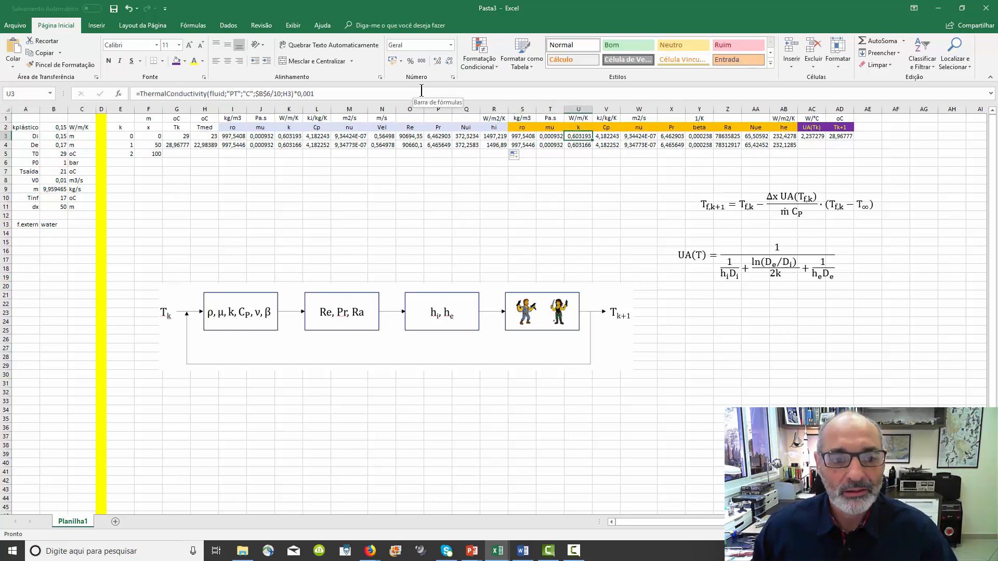
key("Right")
key("Right")
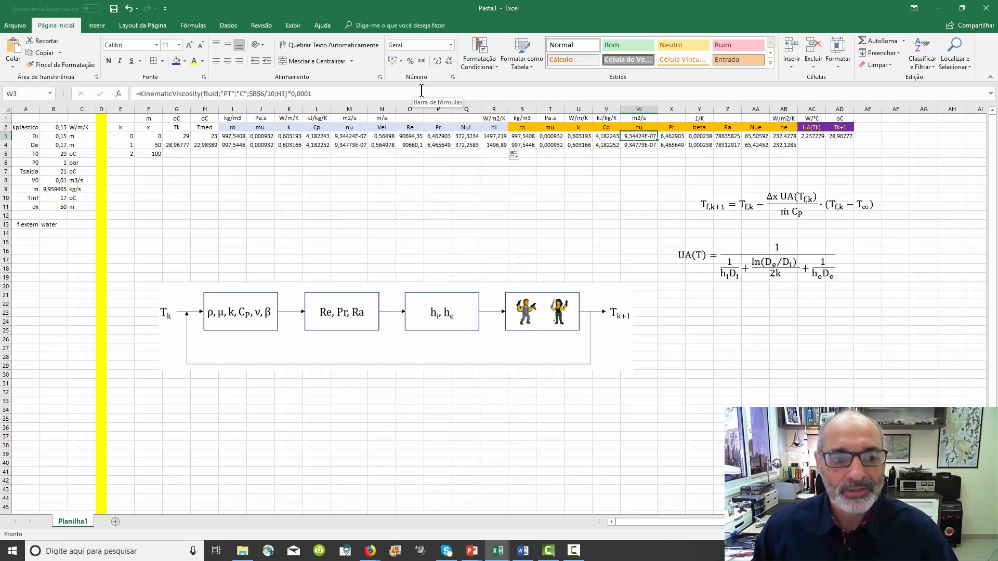
key("Right")
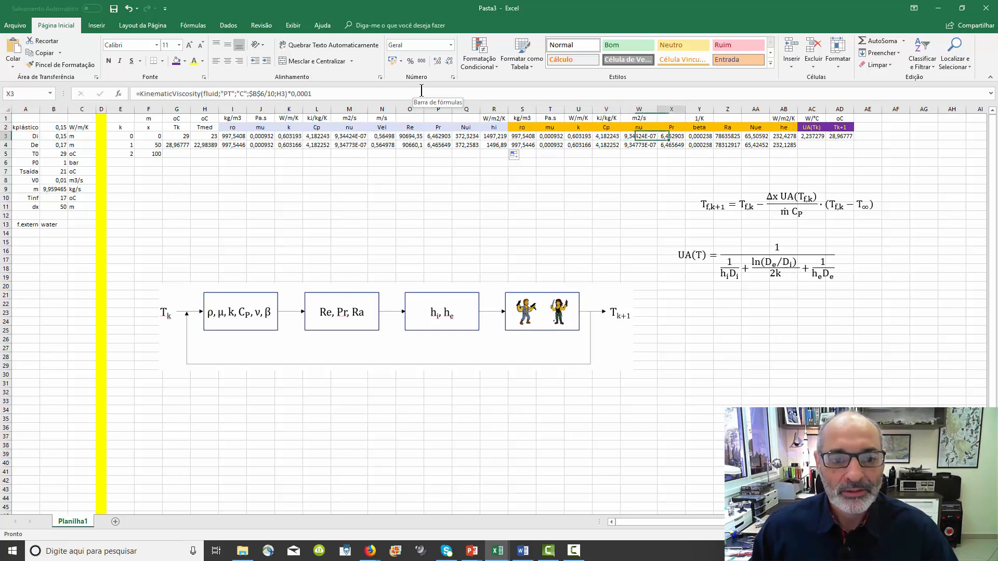
key("Right")
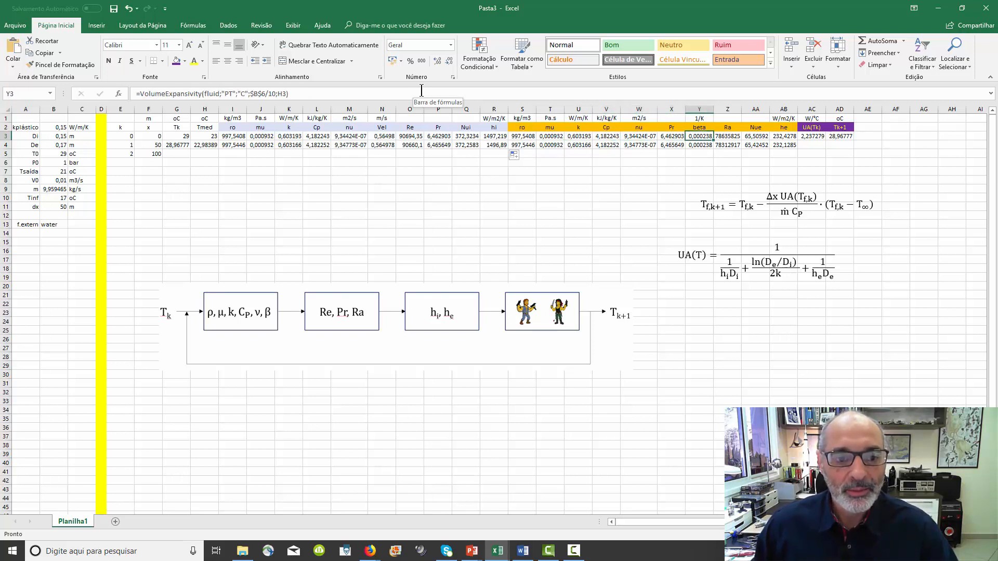
key("Right")
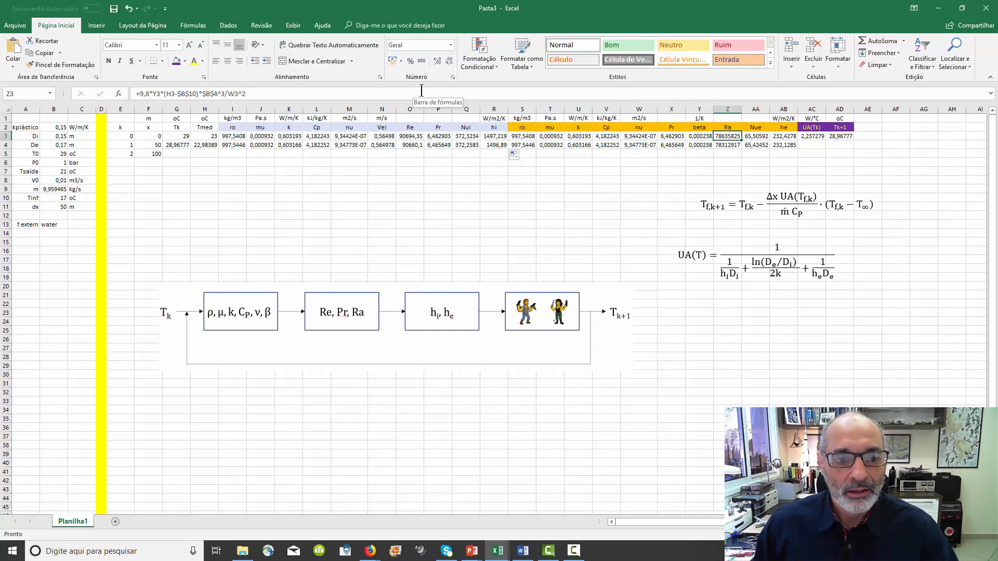
key("Right")
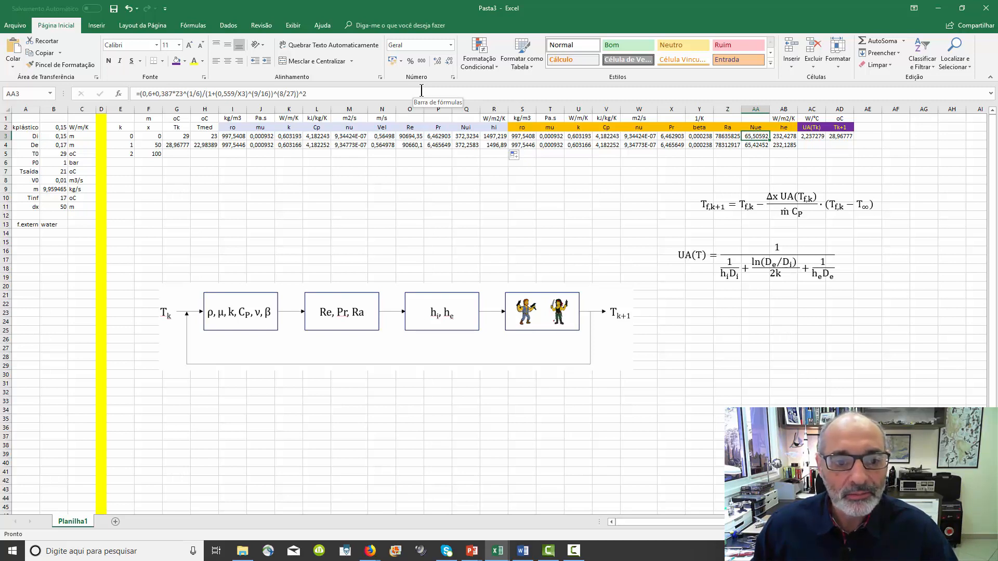
key("Right")
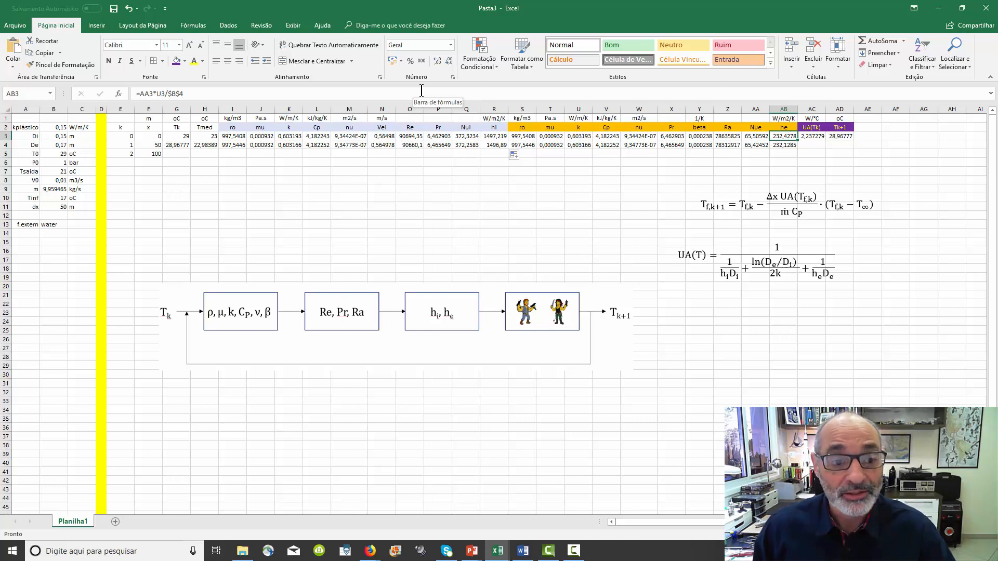
Make both diameter references in the logarithm term of the AC3 UA(Tk) formula absolute, as LN($B$4/$B$3).
key("Right")
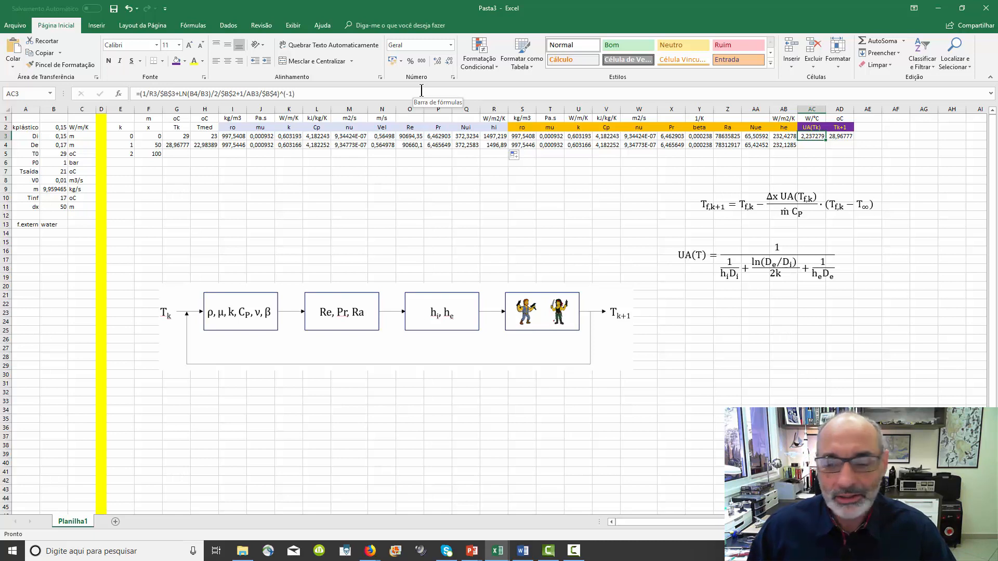
left_click_drag(194, 94, 198, 93)
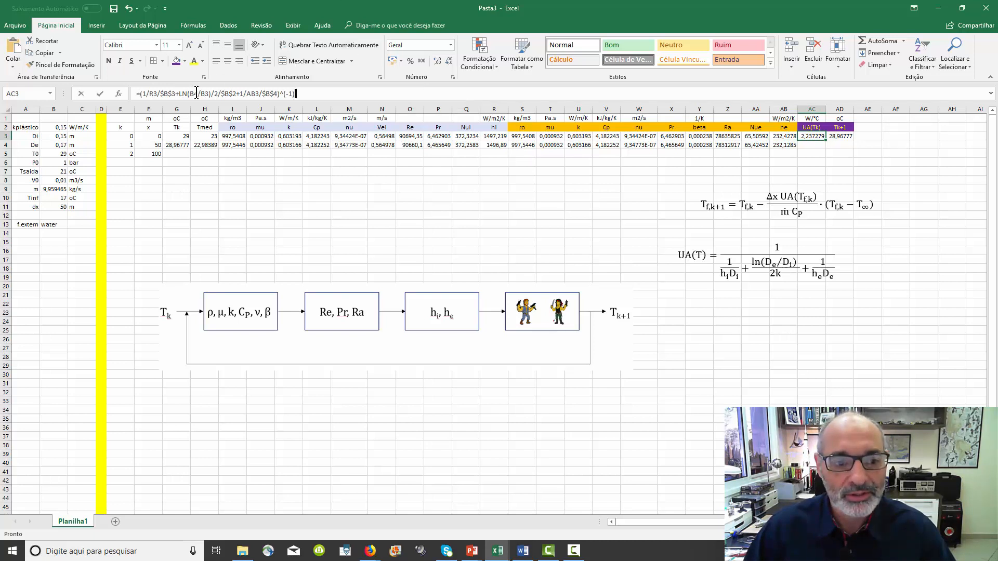
key("F4")
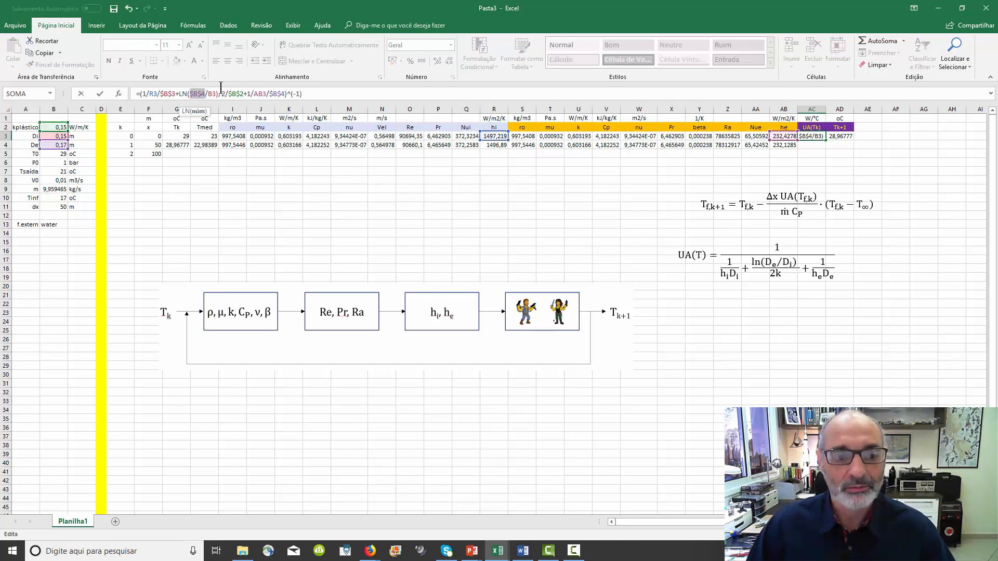
left_click(214, 94)
key("F4")
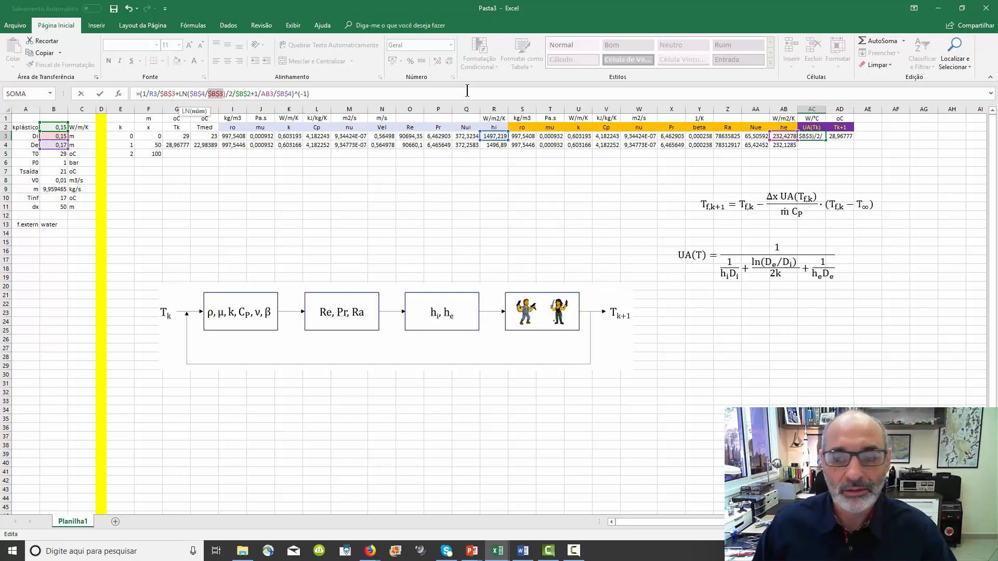
key("Return")
key("Up")
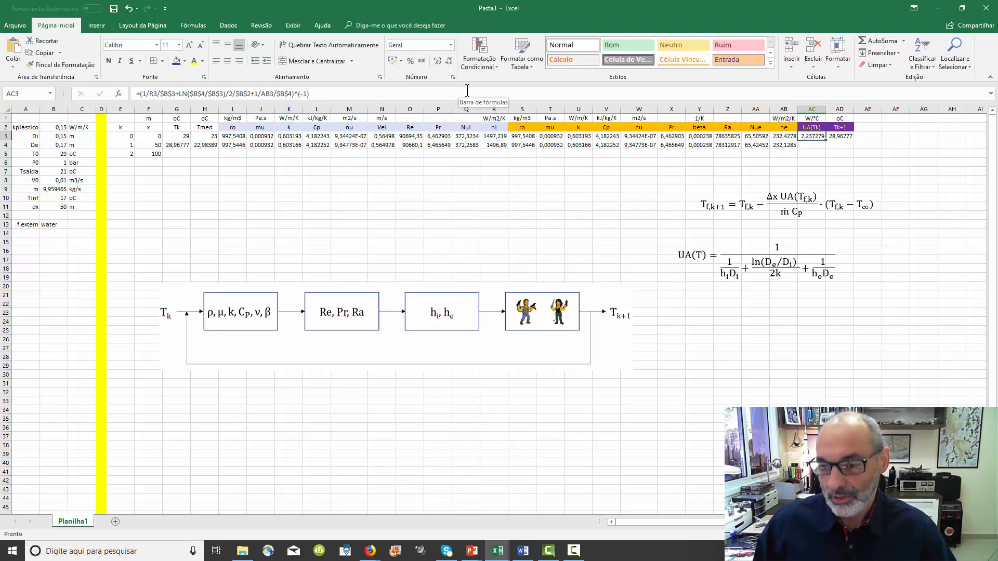
Make the mass flow rate reference in the AD3 Tk+1 formula absolute as $B$9.
key("Right")
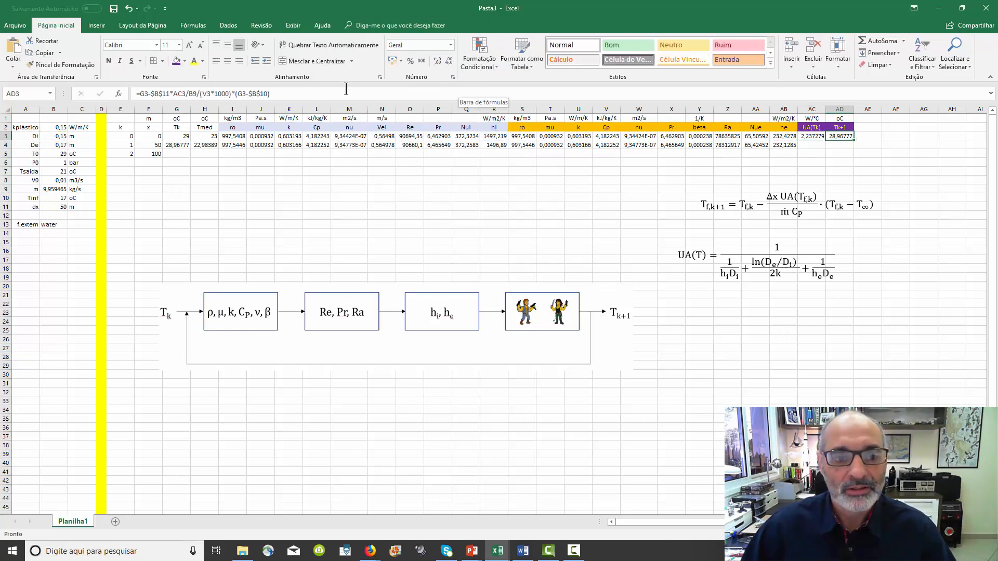
left_click(193, 94)
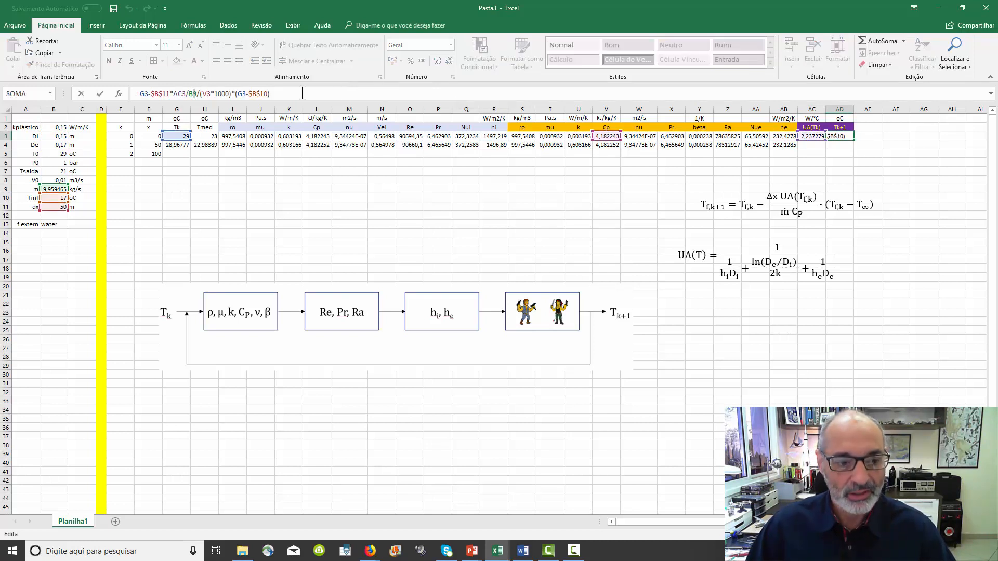
key("F4")
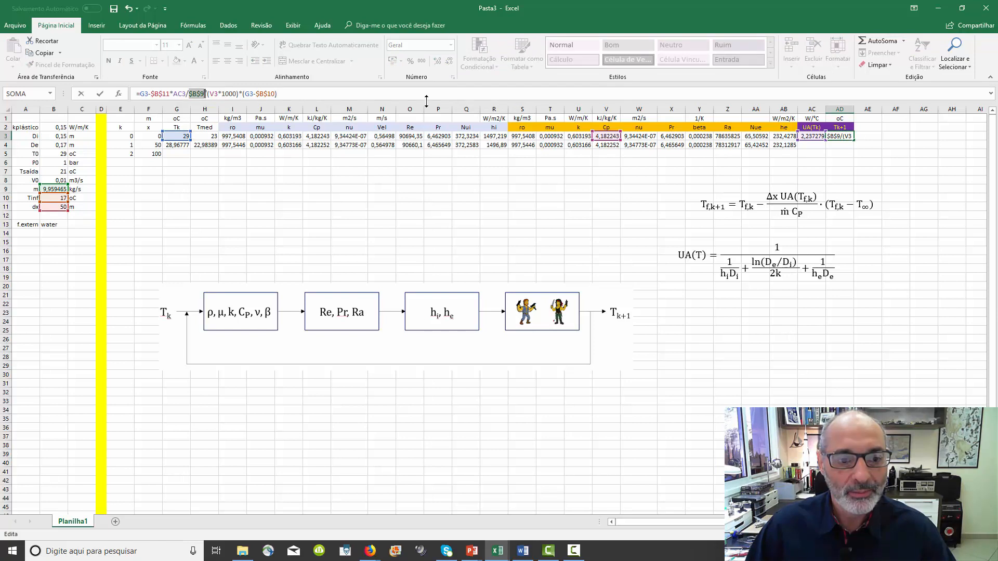
key("Return")
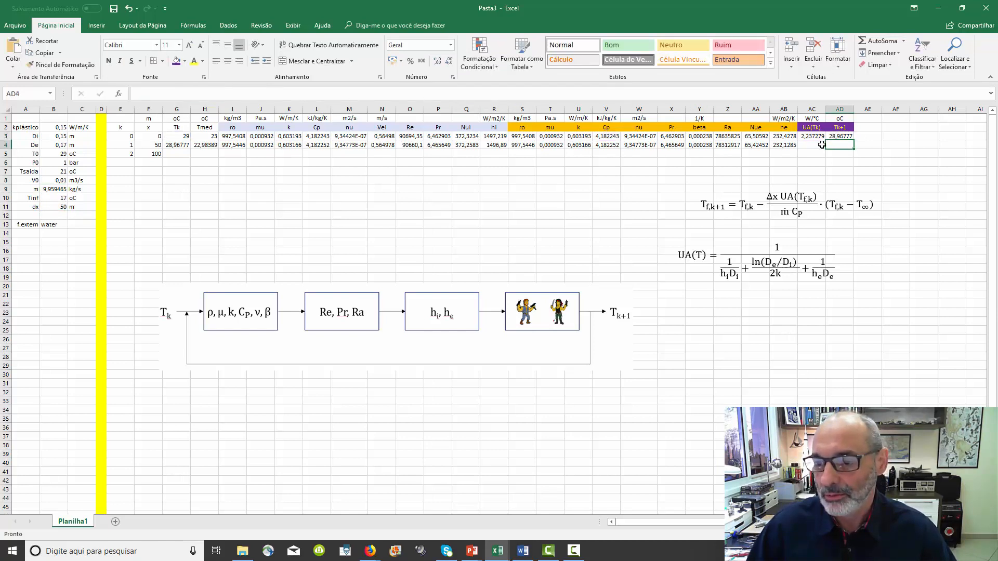
Copy the UA(Tk) and Tk+1 formulas from AC3:AD3 down to row 4, and fill row 4 from Tk to Tk+1 down to row 5.
left_click(804, 136)
left_click_drag(803, 135, 853, 151)
left_click(572, 206)
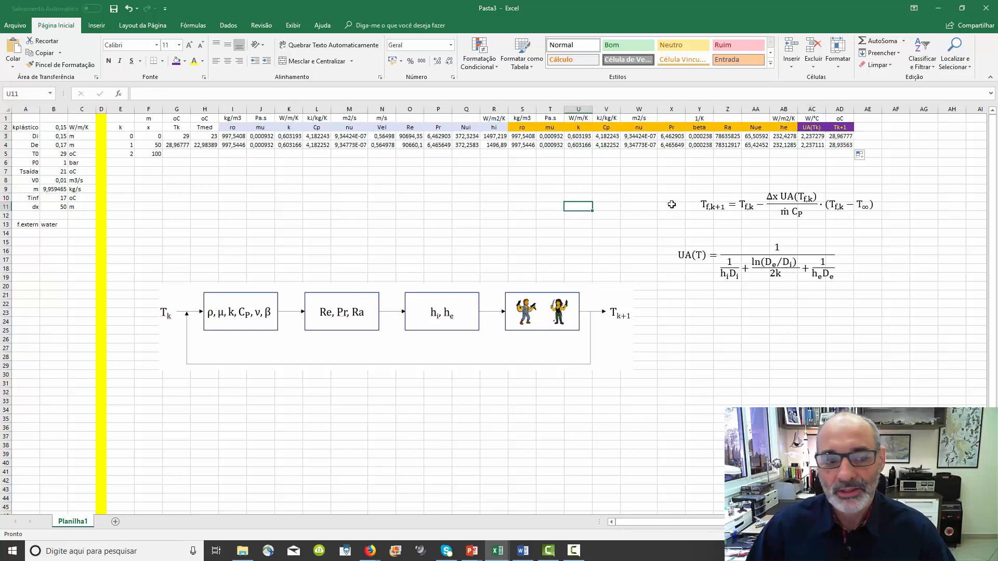
left_click_drag(180, 146, 857, 161)
left_click(606, 224)
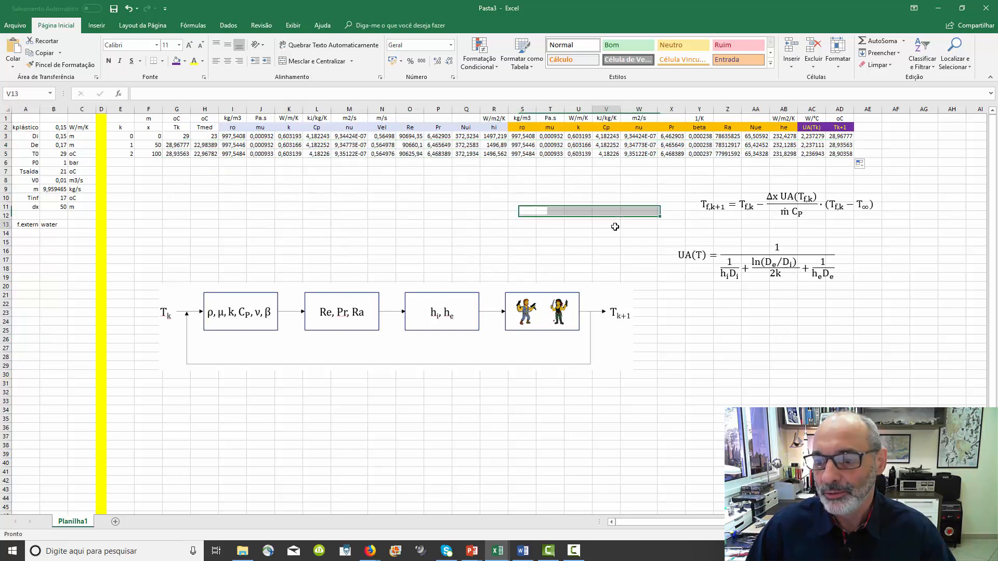
Delete the two equation text boxes and the calculation flow diagram from the sheet.
left_click(743, 203)
left_click(730, 250, "shift")
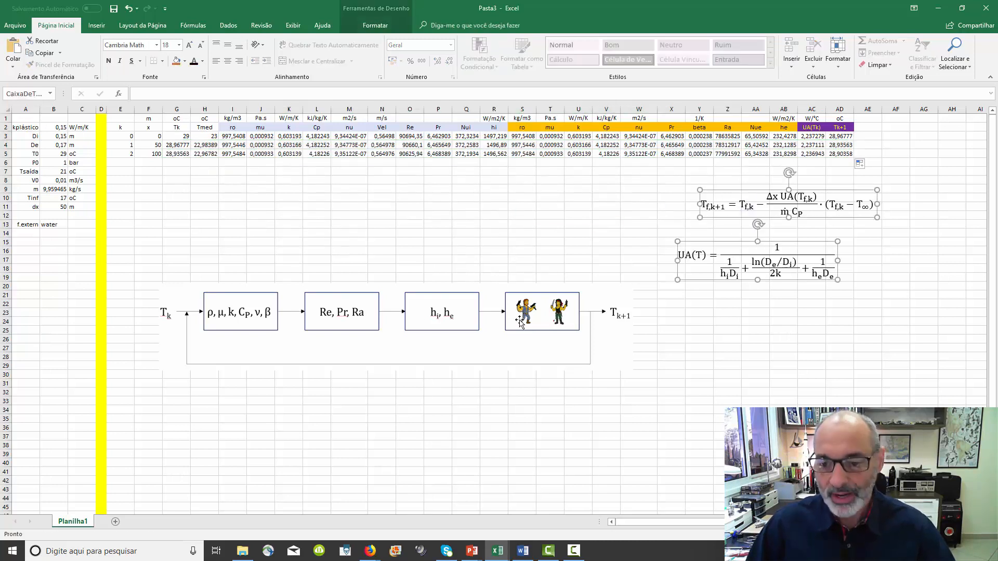
left_click(512, 321, "shift")
key("Delete")
left_click(382, 338)
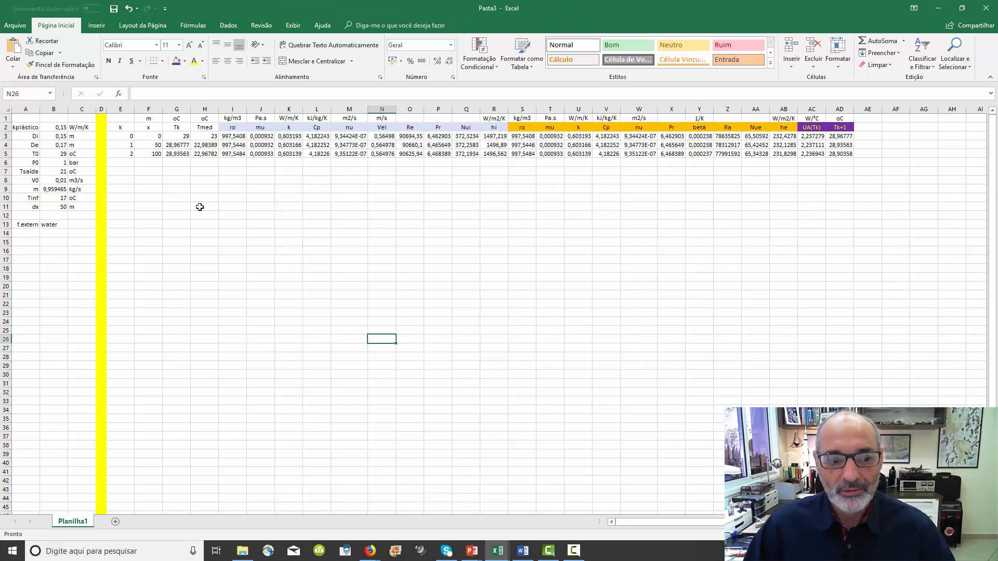
Fill row 5 from column E to AD down to row 38, and clear E24:AD38 so the table ends at x = 1000 m.
left_click_drag(132, 153, 829, 446)
left_click(449, 497)
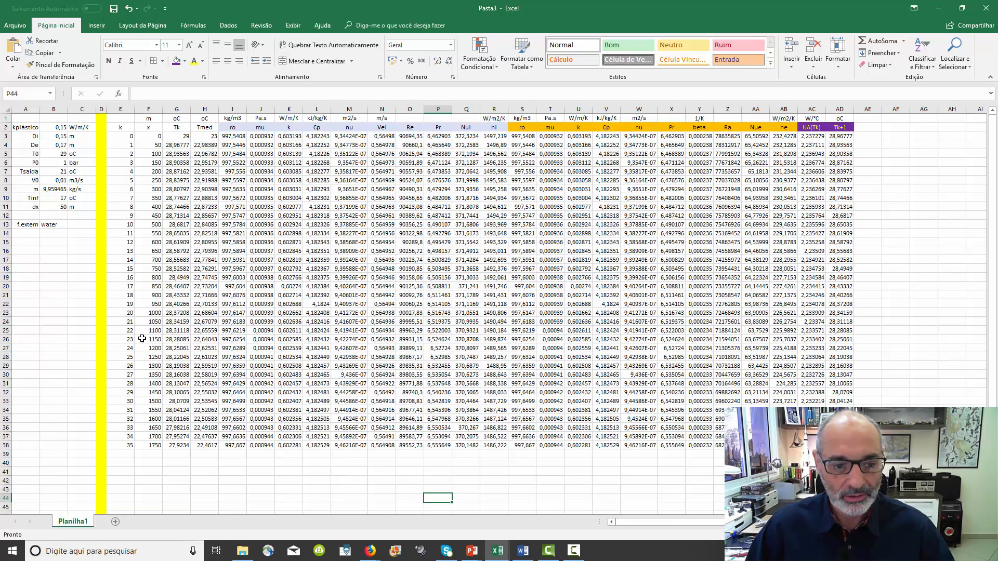
left_click_drag(127, 321, 839, 446)
key("Delete")
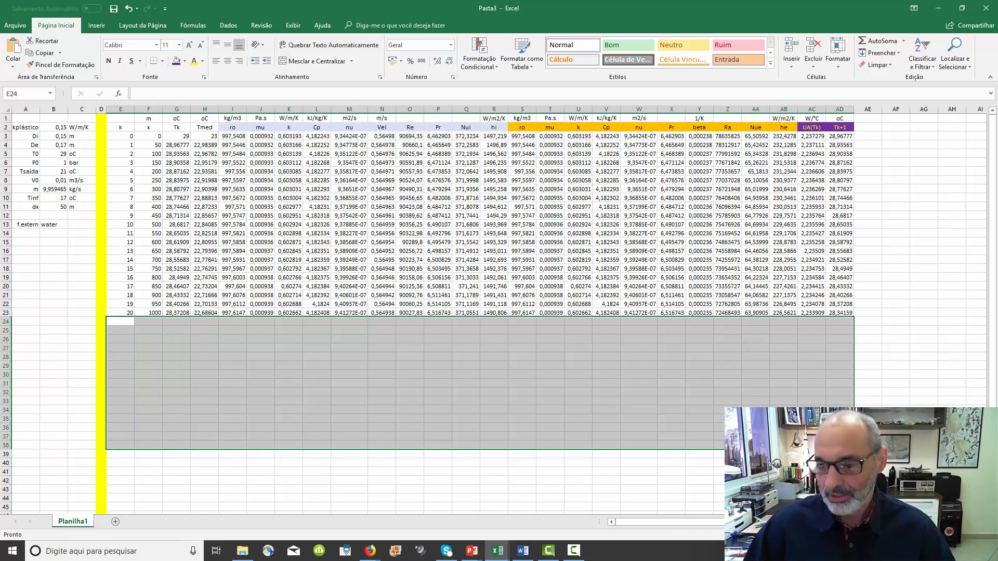
left_click(643, 376)
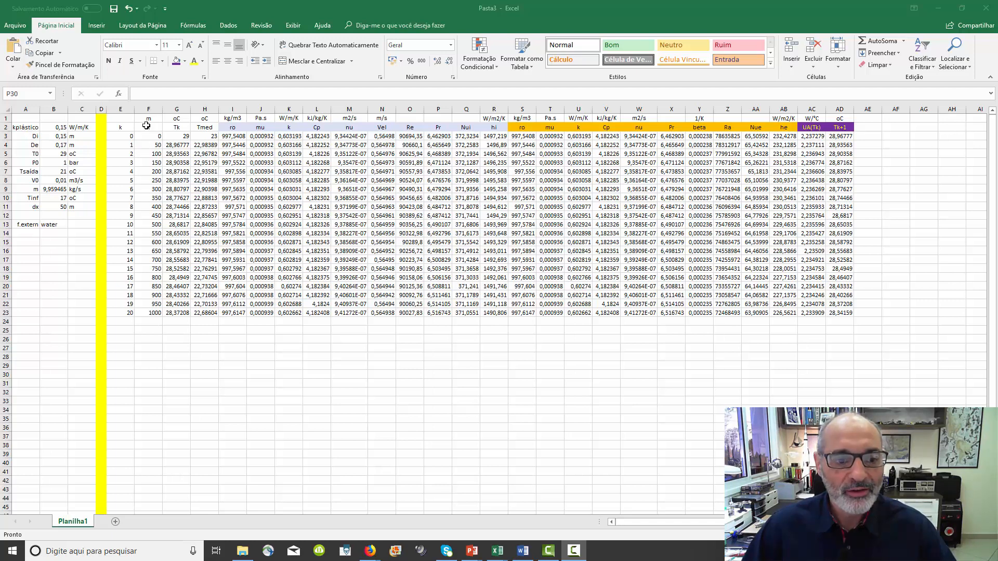
Insert a scatter chart with lines and no markers plotting Tk against x from F2:G23.
left_click_drag(147, 125, 180, 309)
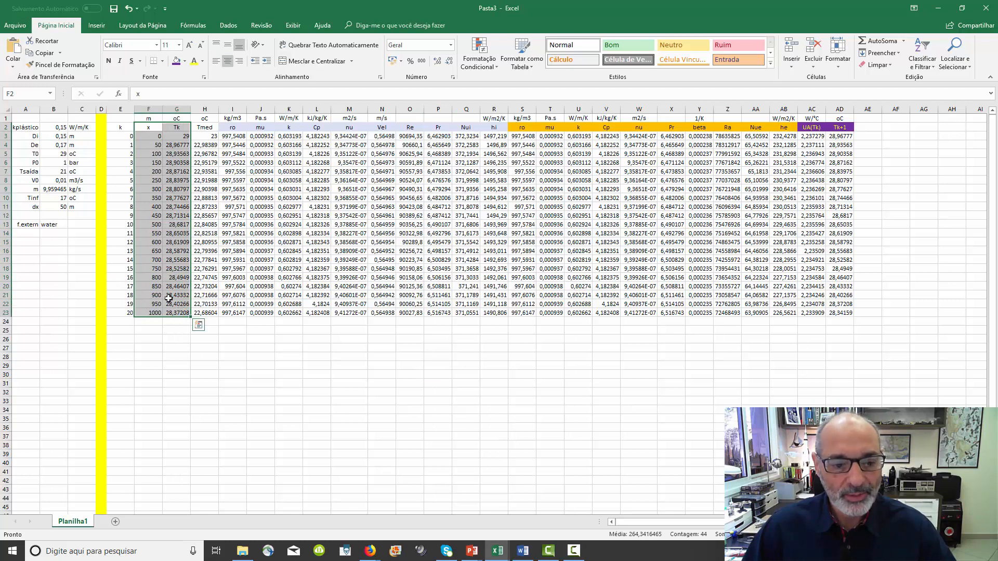
left_click(97, 26)
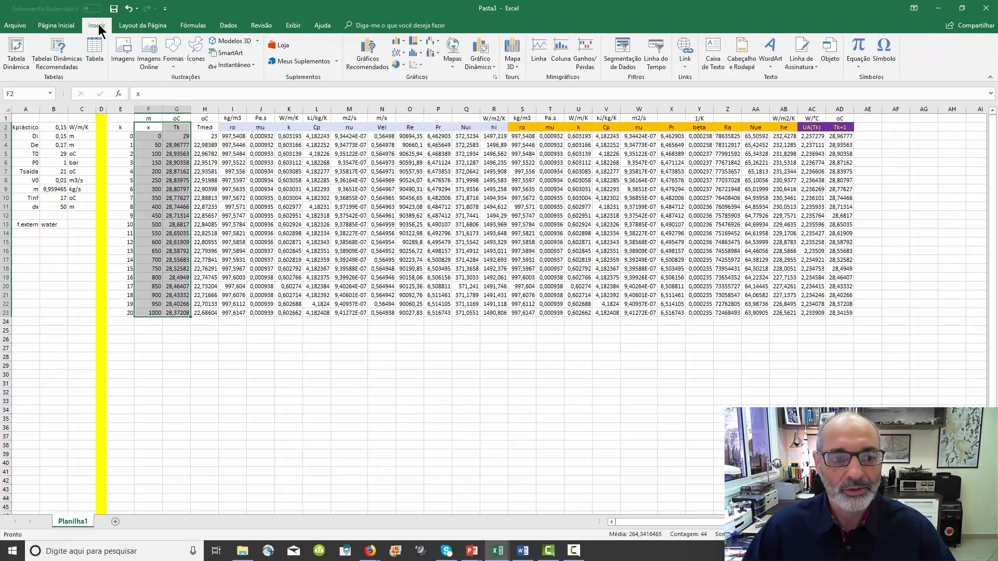
left_click(421, 65)
left_click(475, 97)
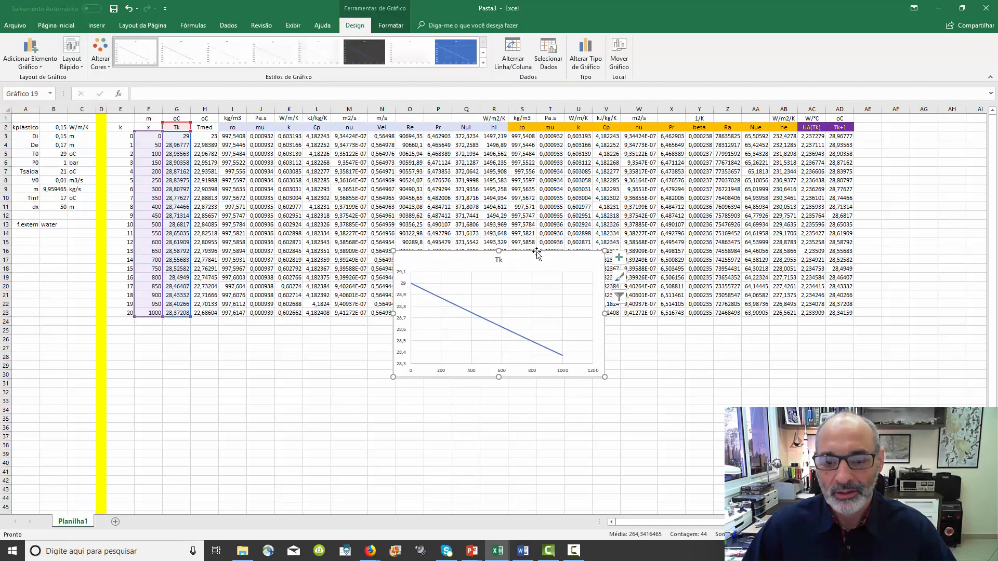
Enlarge the Tk chart and place it just beside the Tmed column, over the internal-flow columns.
left_click_drag(537, 254, 382, 161)
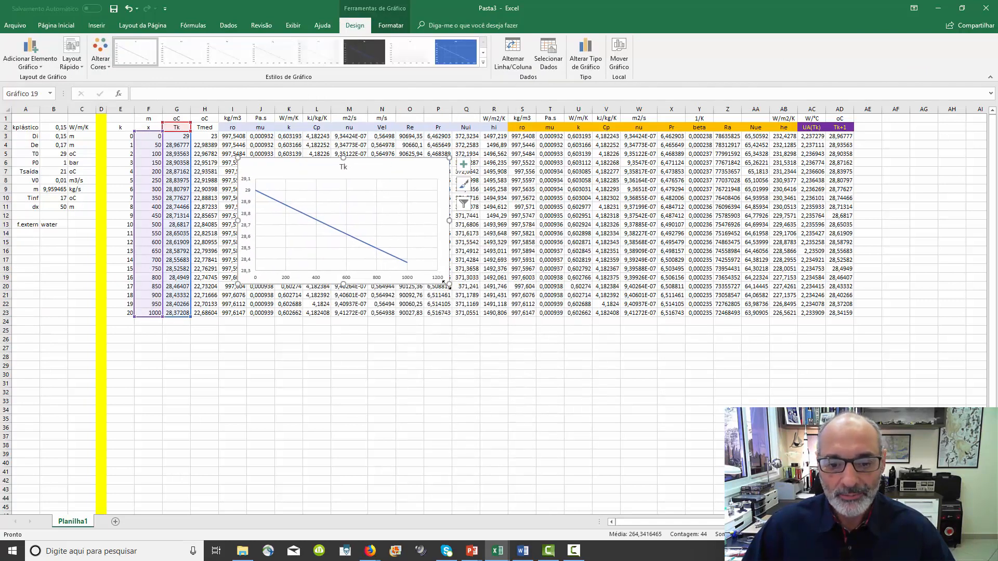
left_click_drag(445, 283, 486, 324)
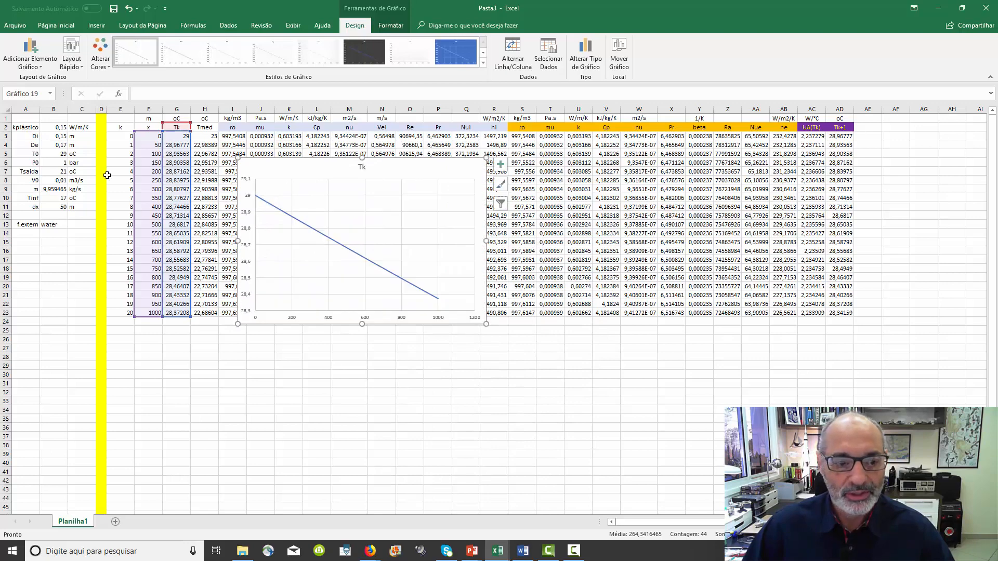
left_click(80, 120)
scroll(112, 251, "up", 1)
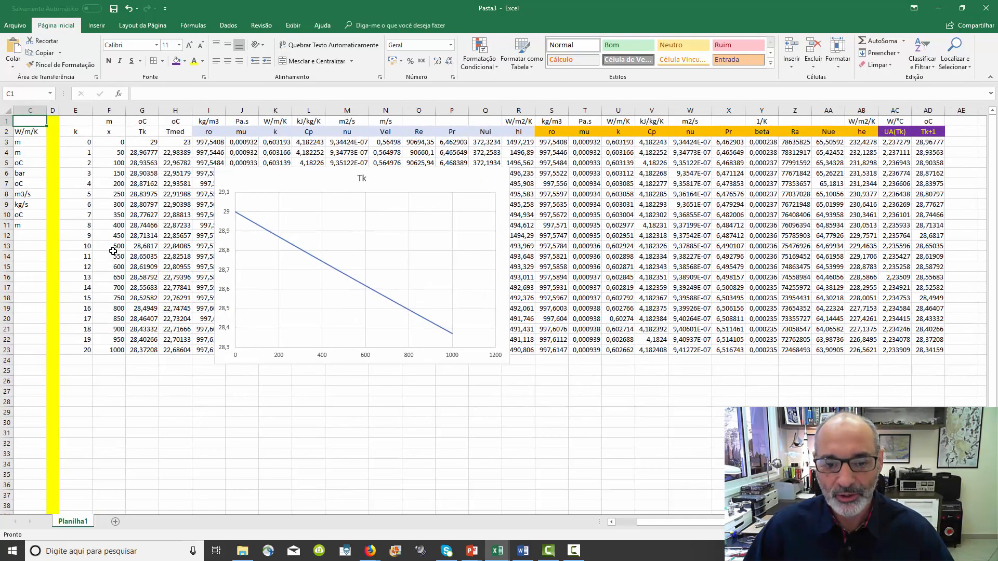
scroll(113, 251, "up", 1)
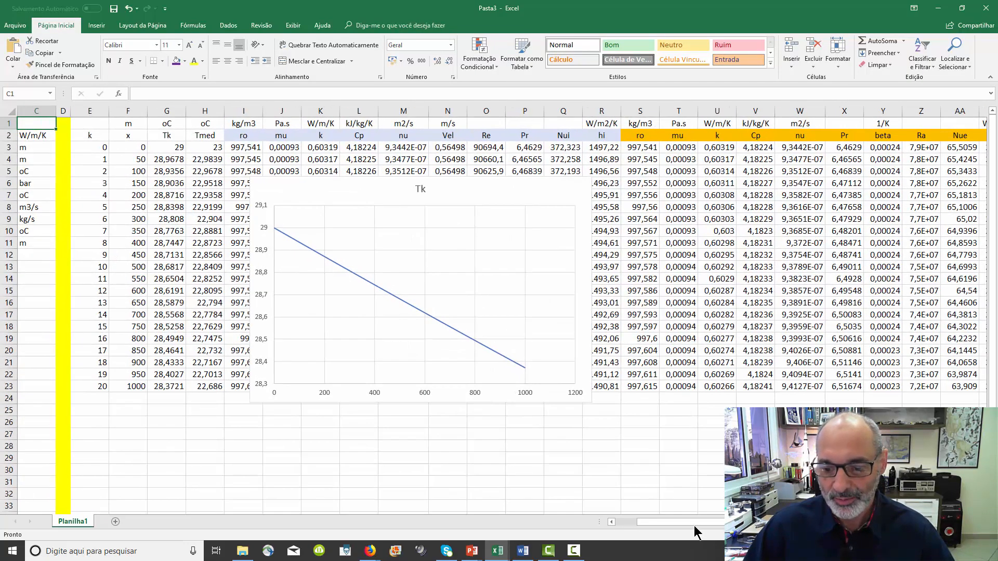
left_click_drag(694, 524, 637, 521)
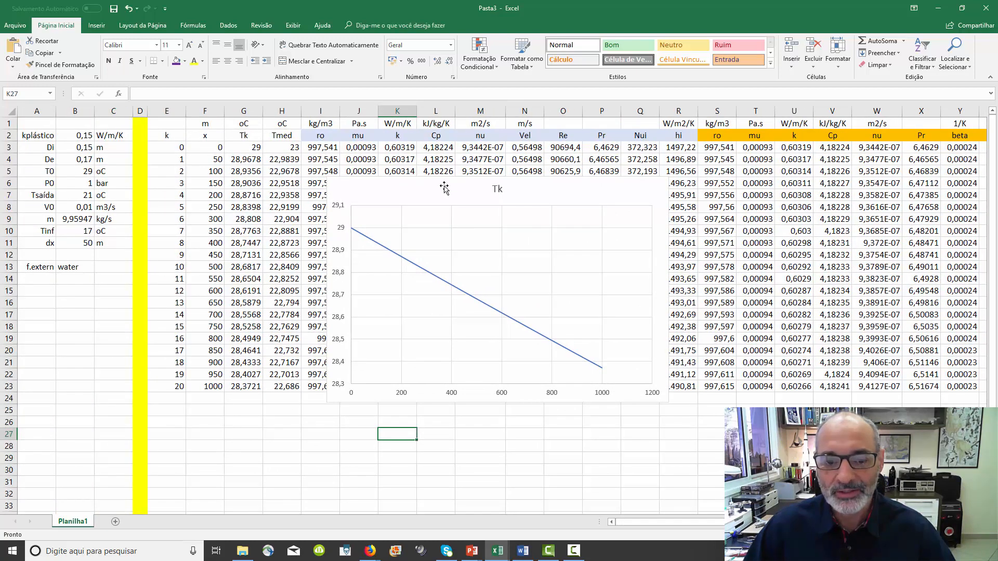
left_click_drag(439, 188, 410, 160)
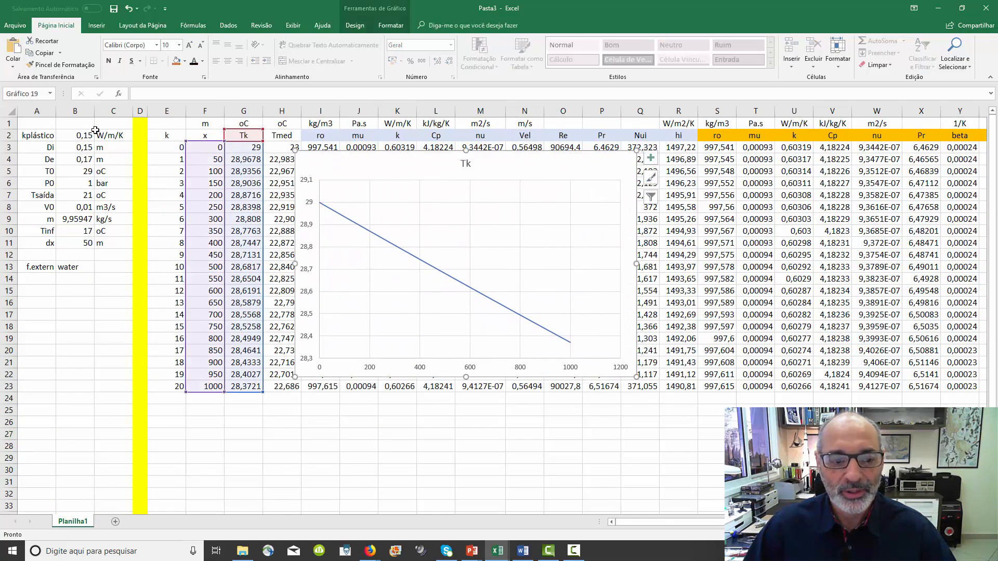
Set the external fluid in B13 to air.
left_click_drag(39, 136, 98, 278)
left_click(80, 313)
left_click(79, 269)
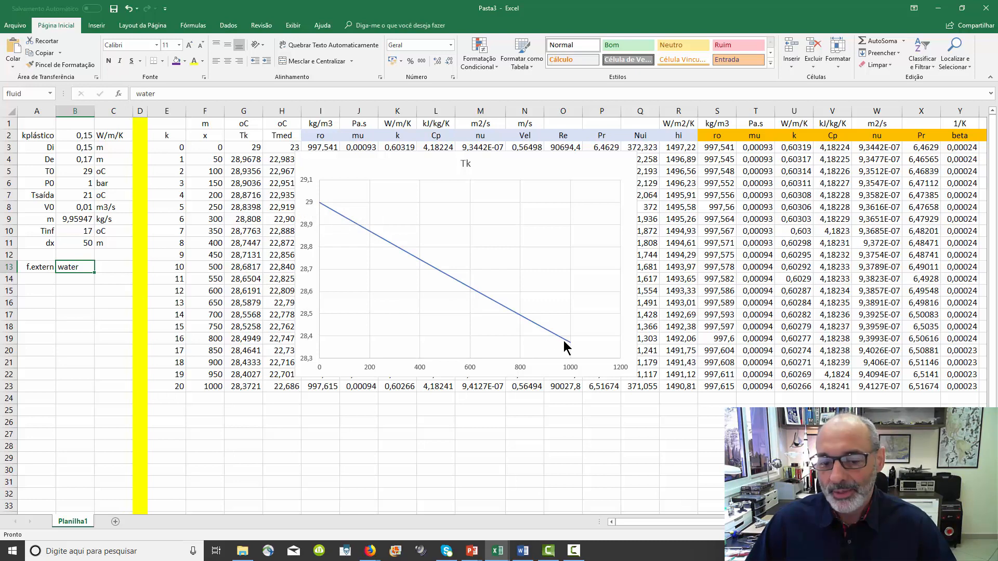
mouse_move(575, 348)
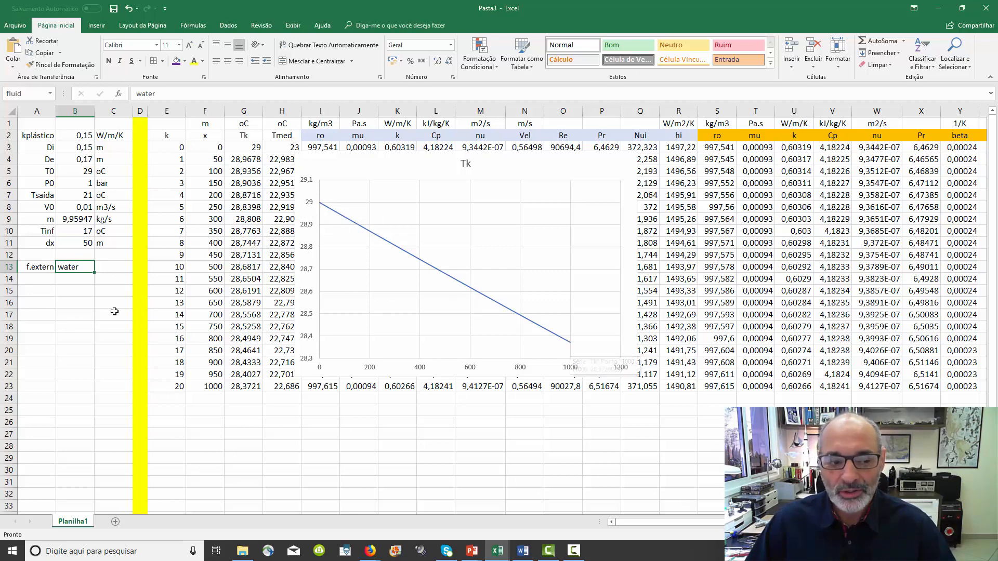
type("air")
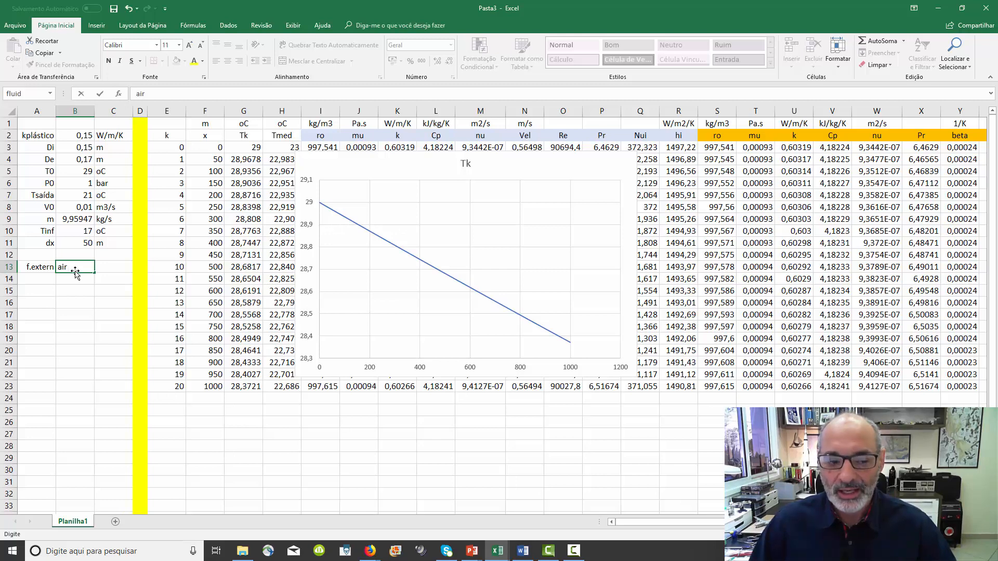
key("Return")
key("Return")
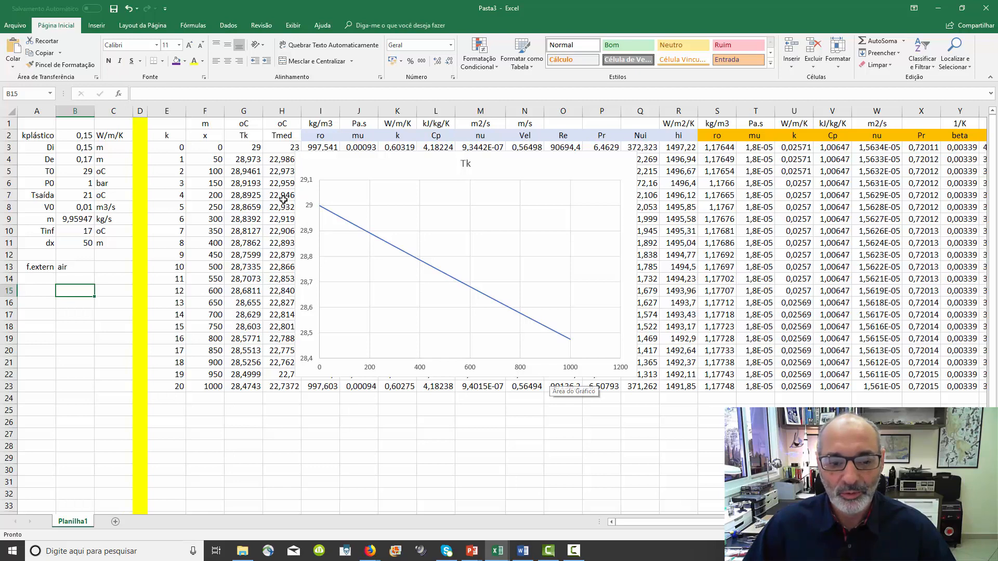
Set the chart's vertical axis limits to a minimum of 25 and a maximum of 30.
left_click(307, 186)
double_click(307, 186)
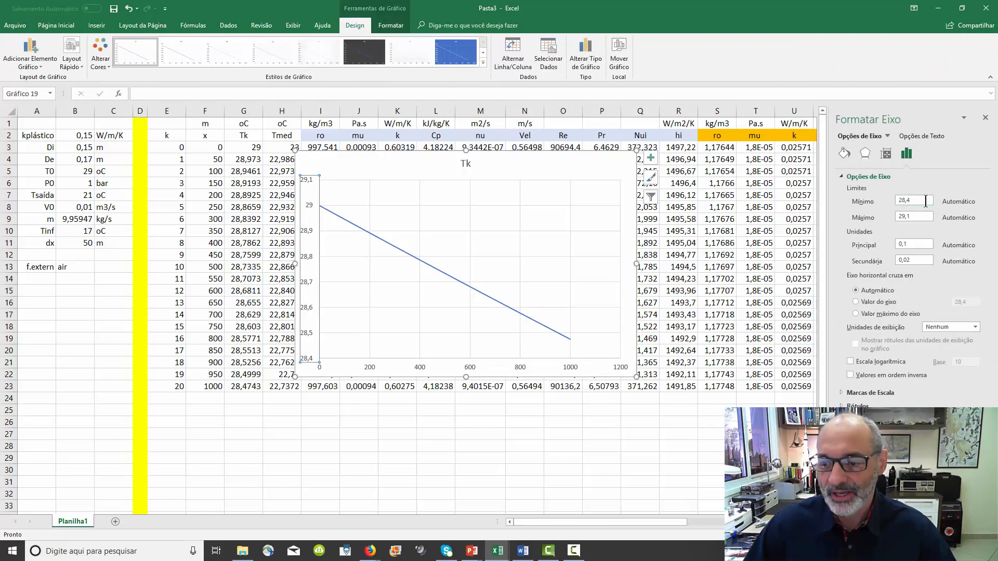
double_click(926, 202)
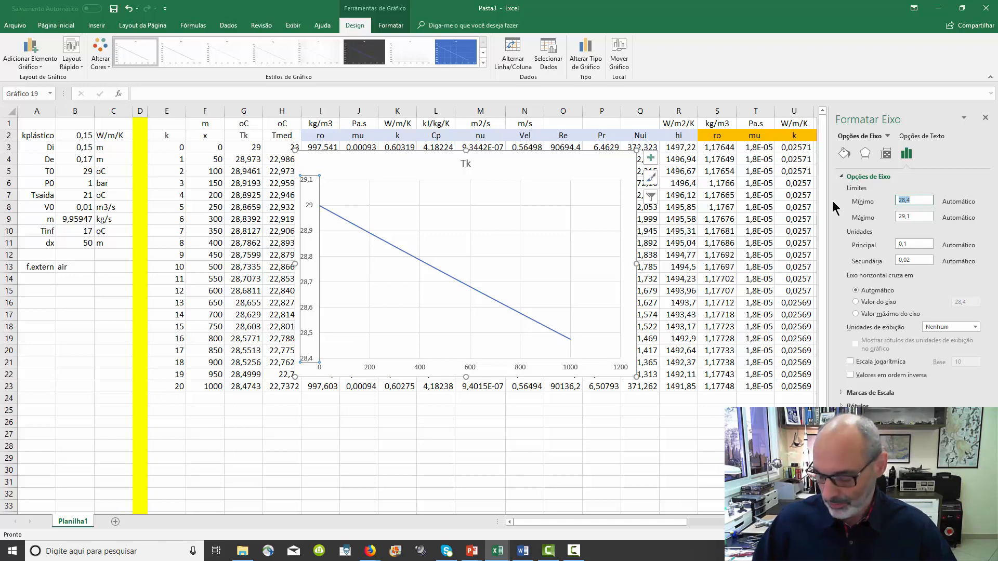
type("25")
key("Return")
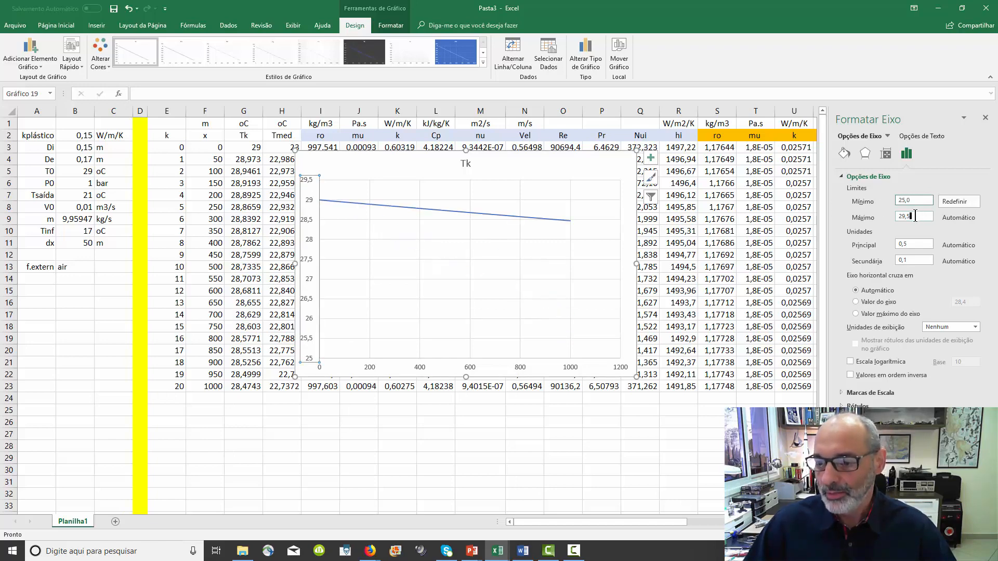
double_click(918, 216)
type("30")
key("Return")
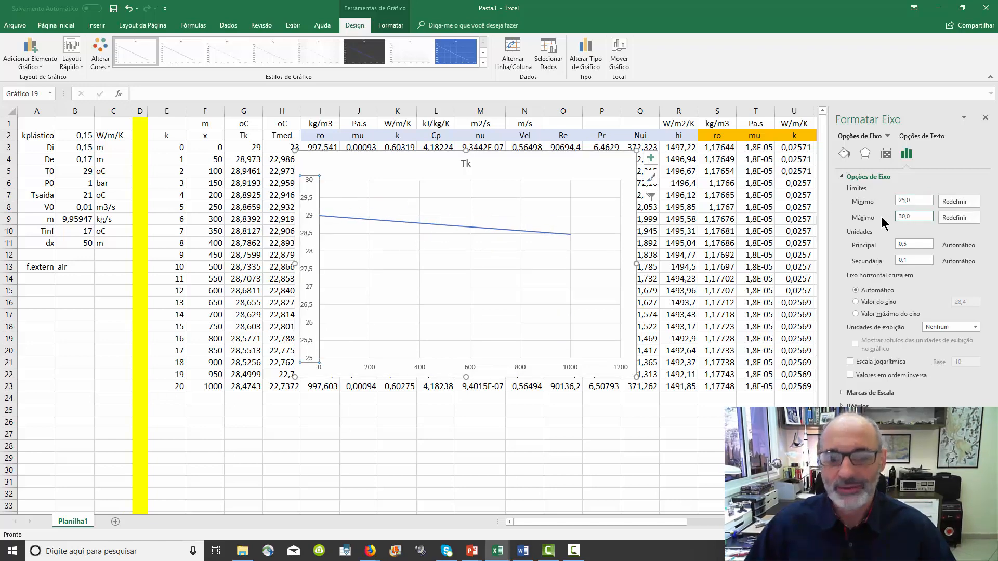
left_click(628, 459)
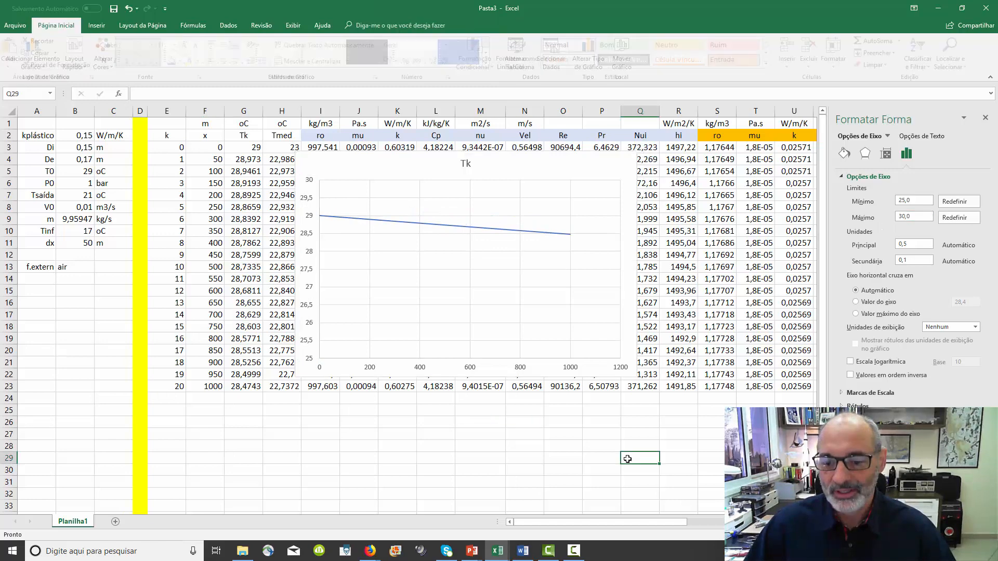
Change the external fluid in B13 back to water to compare the temperature curve.
left_click(74, 266)
type("water")
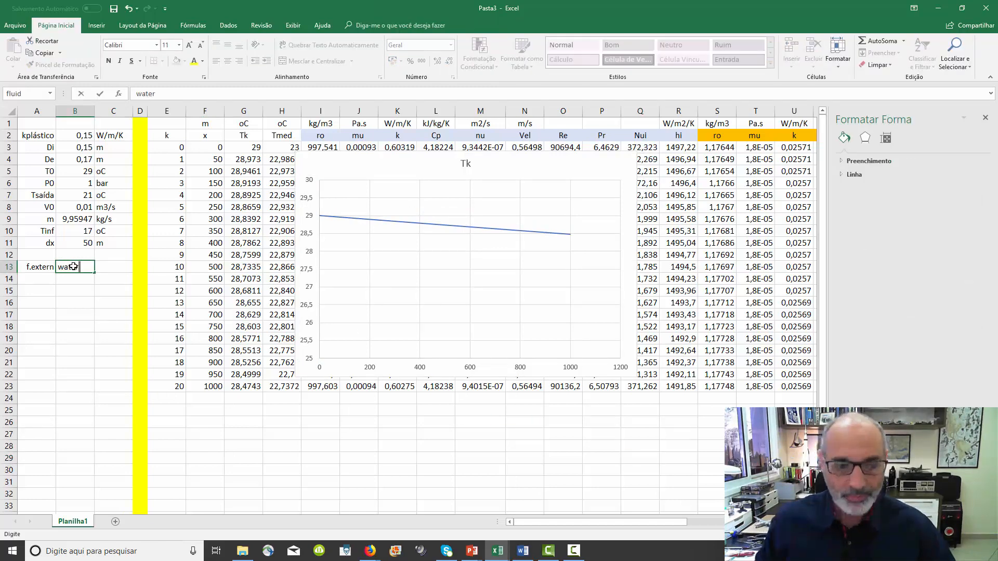
key("Return")
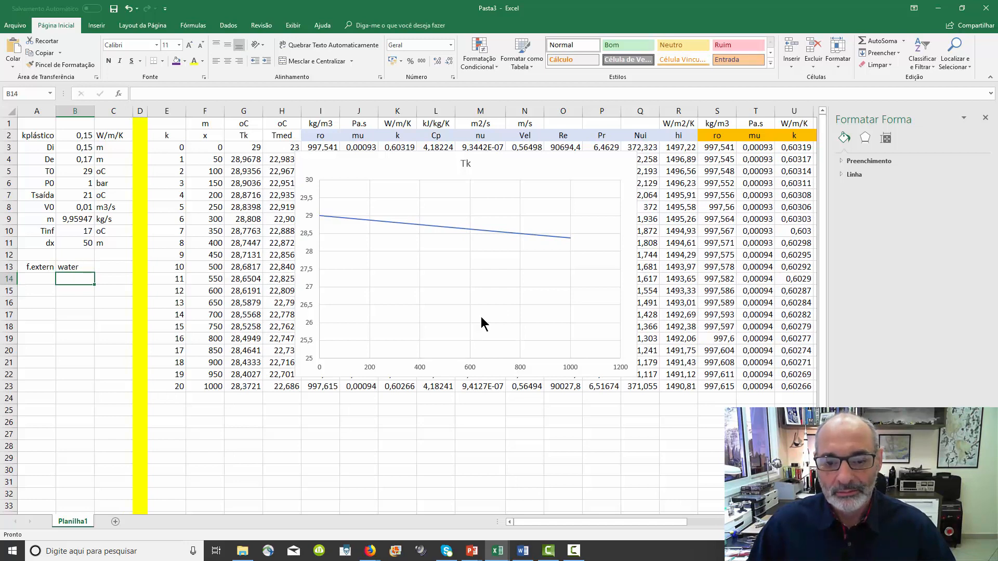
Switch the external fluid in B13 to air again to compare the curve on the fixed axis.
left_click(81, 265)
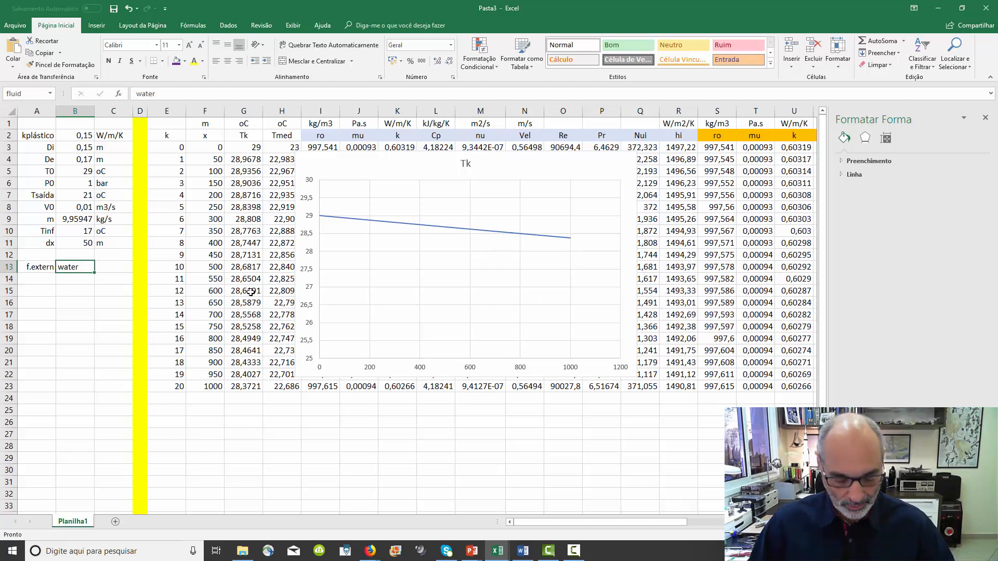
type("air")
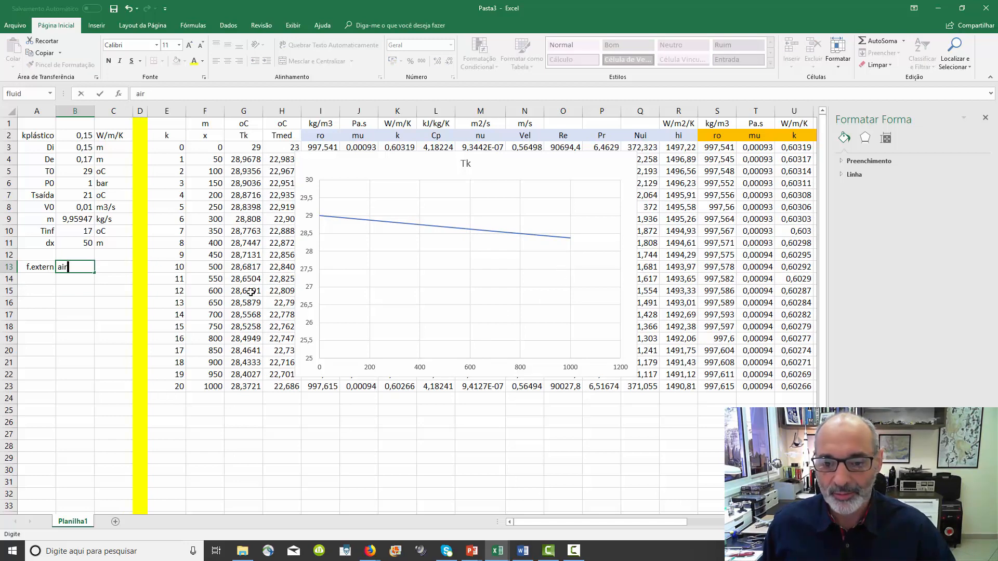
key("Return")
key("Return")
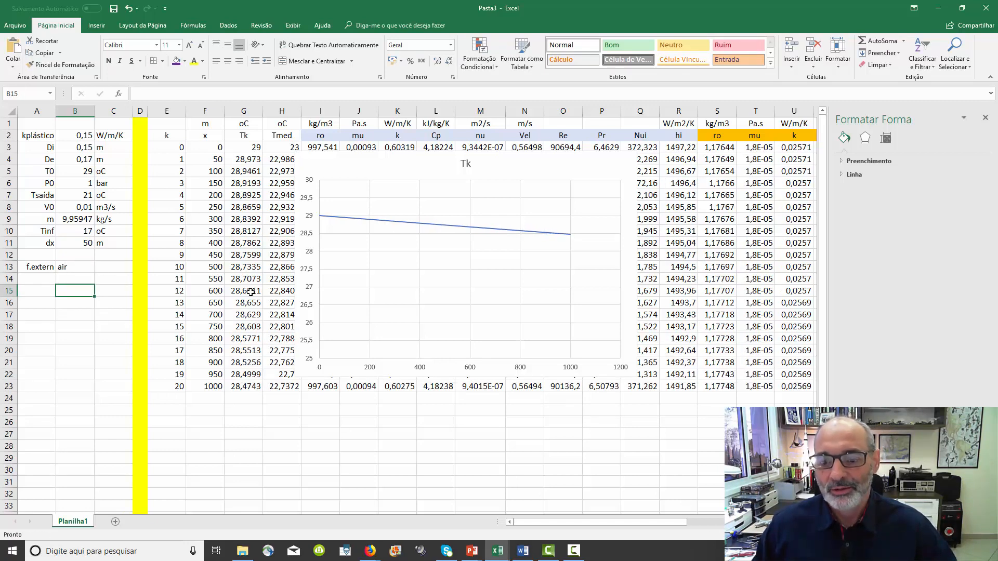
Restore water as the external fluid in B13 and close the shape formatting options.
key("Up")
key("Up")
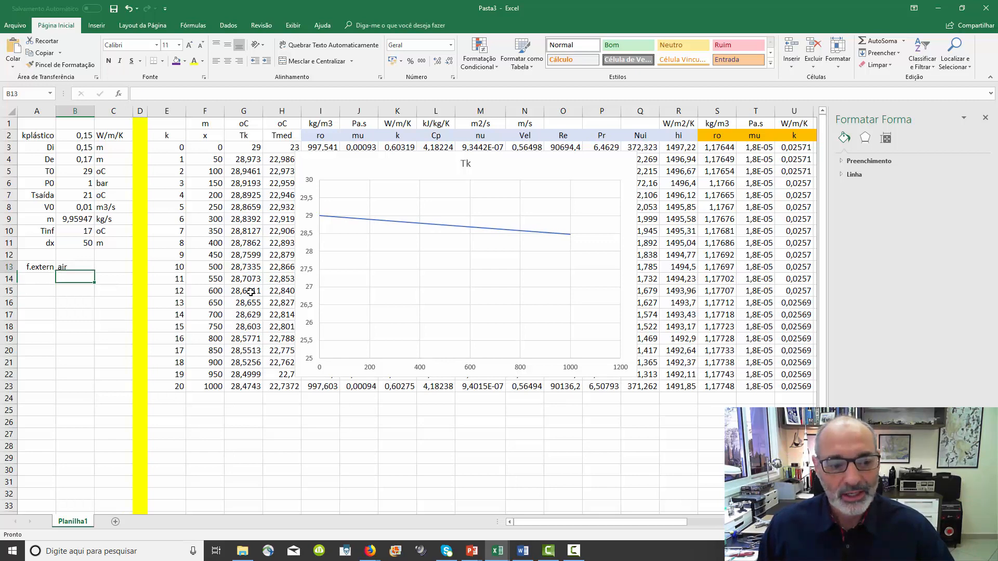
type("w")
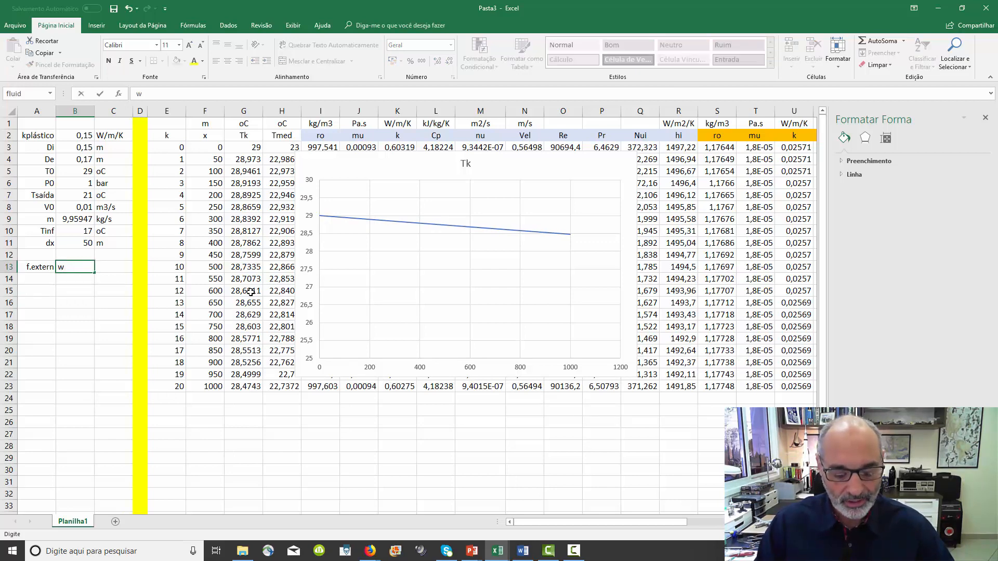
type("ater")
key("Return")
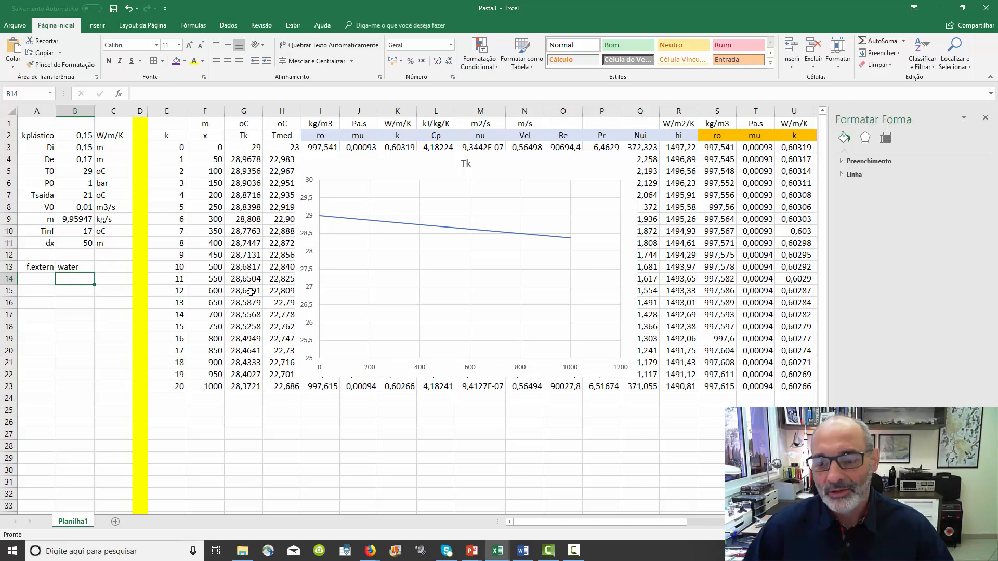
left_click(985, 118)
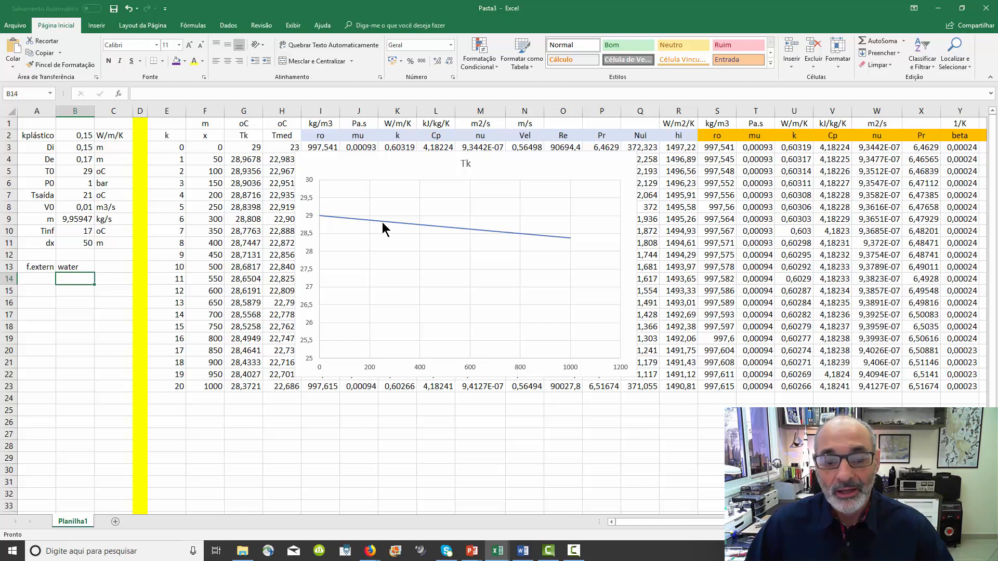
mouse_move(382, 222)
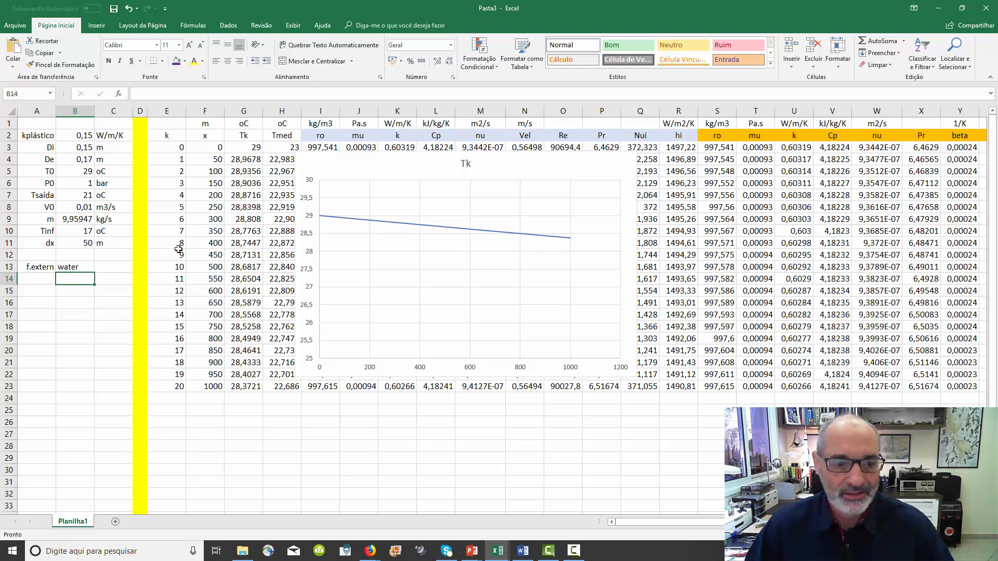
Set the pipe's outer diameter De in B4 to 0,15 m.
left_click(75, 138)
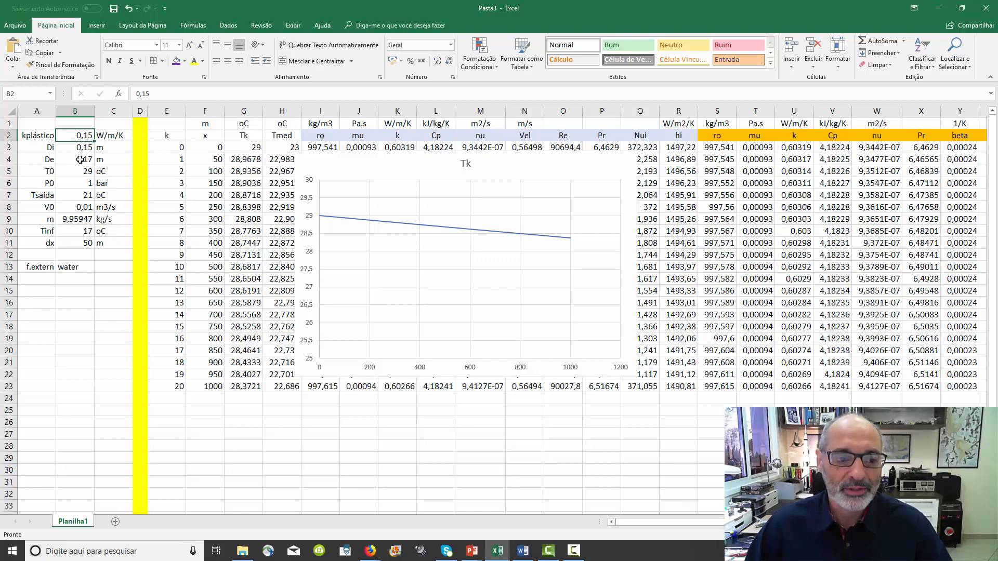
left_click(78, 160)
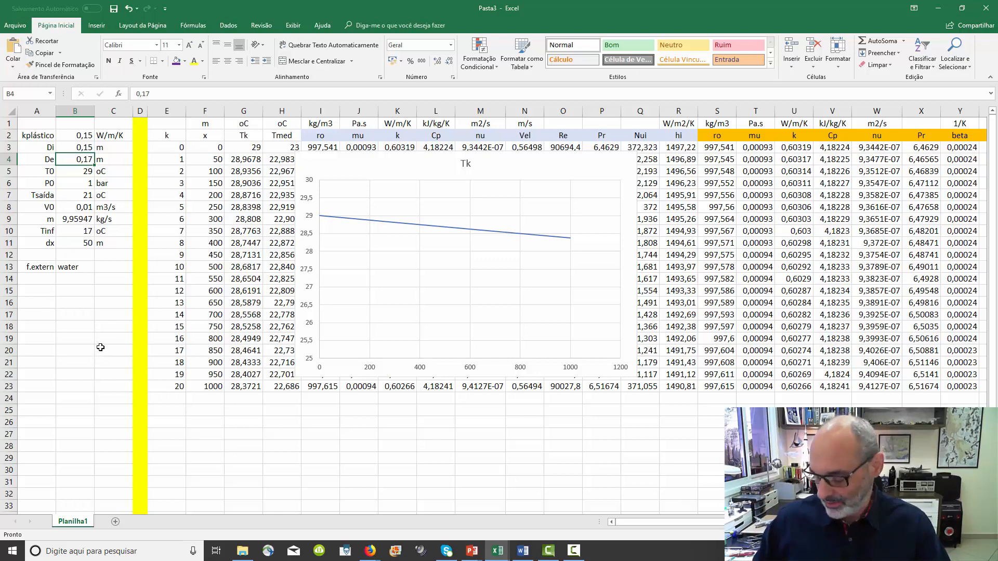
type("0,15")
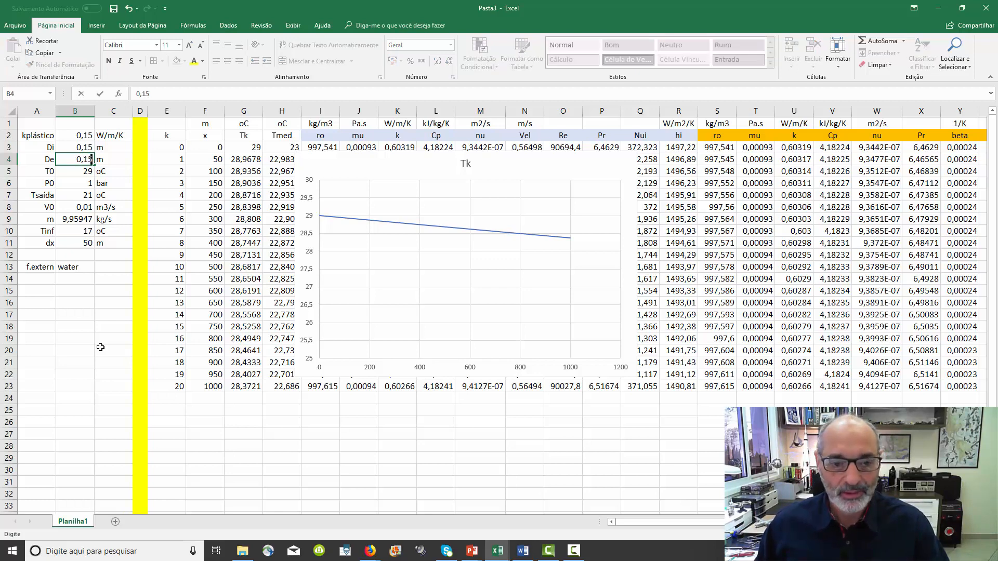
key("Return")
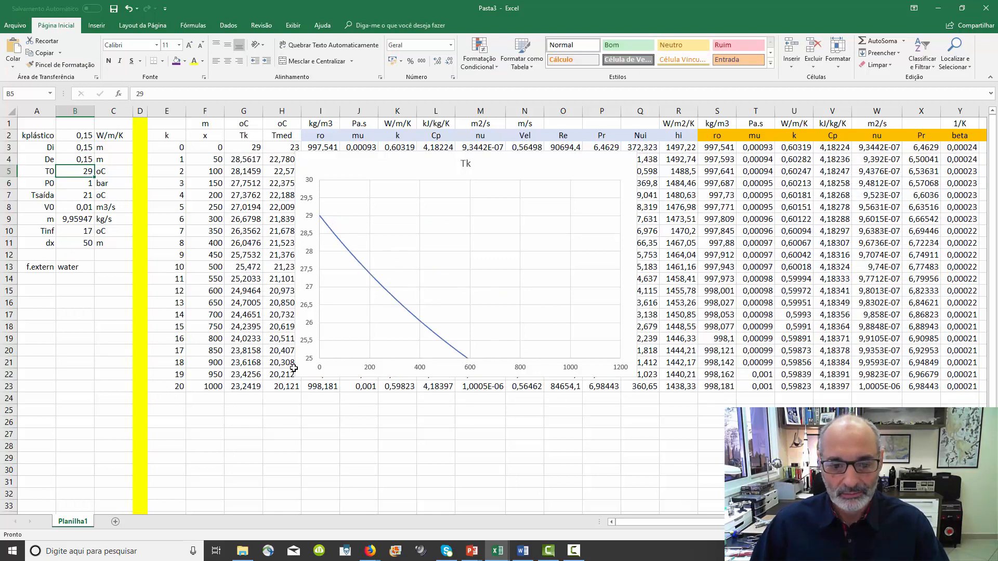
Lower the Tk chart's vertical axis minimum to 20 and close the axis formatting options.
double_click(312, 361)
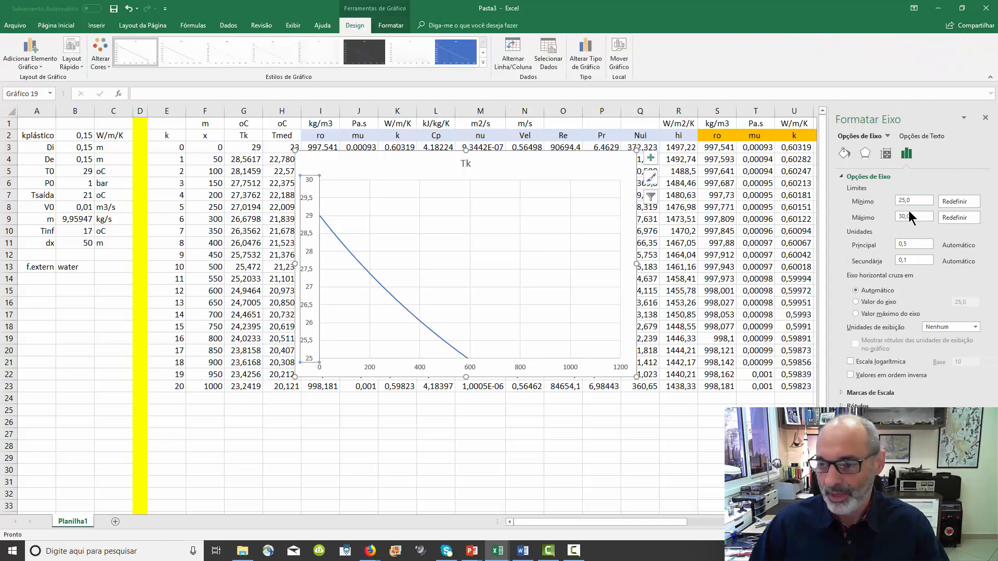
double_click(914, 201)
type("20")
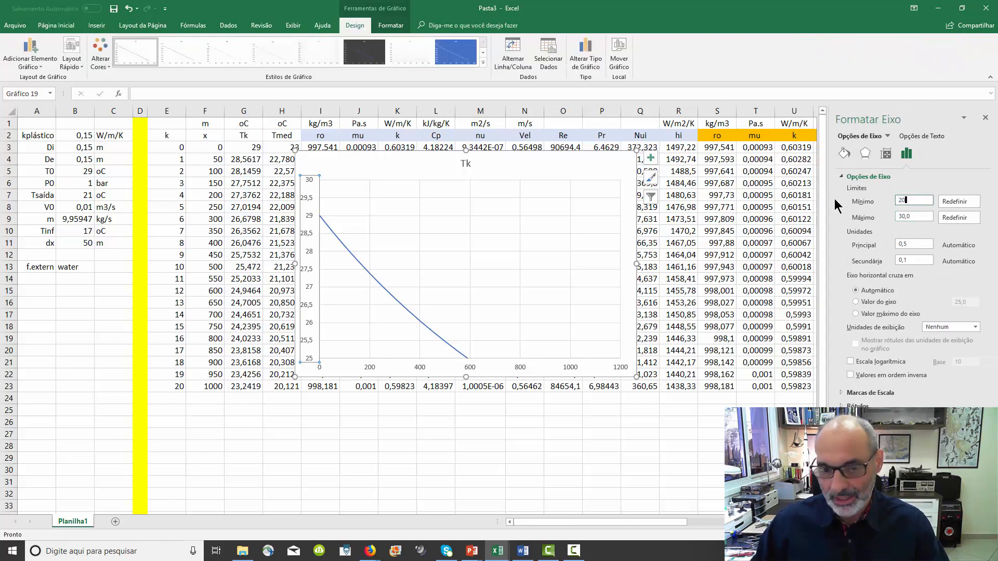
key("Return")
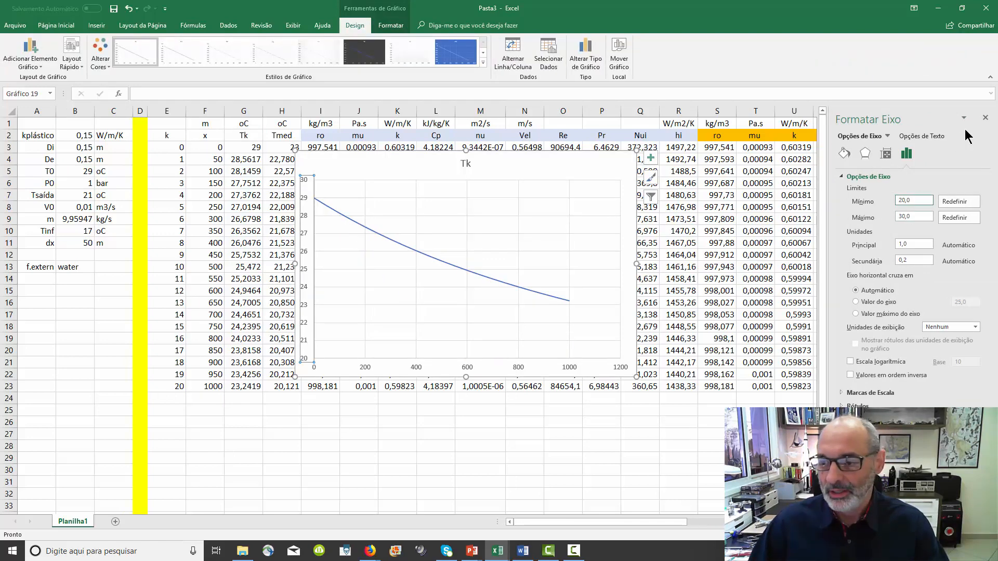
left_click(985, 117)
left_click(359, 446)
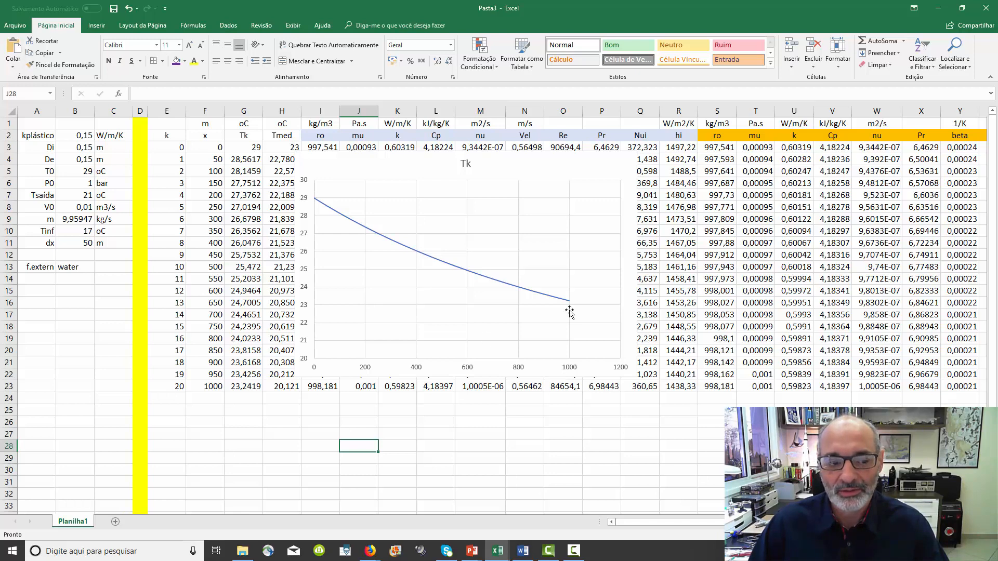
Change the external fluid in B13 to air to compare the temperature curve along the pipe.
left_click(73, 269)
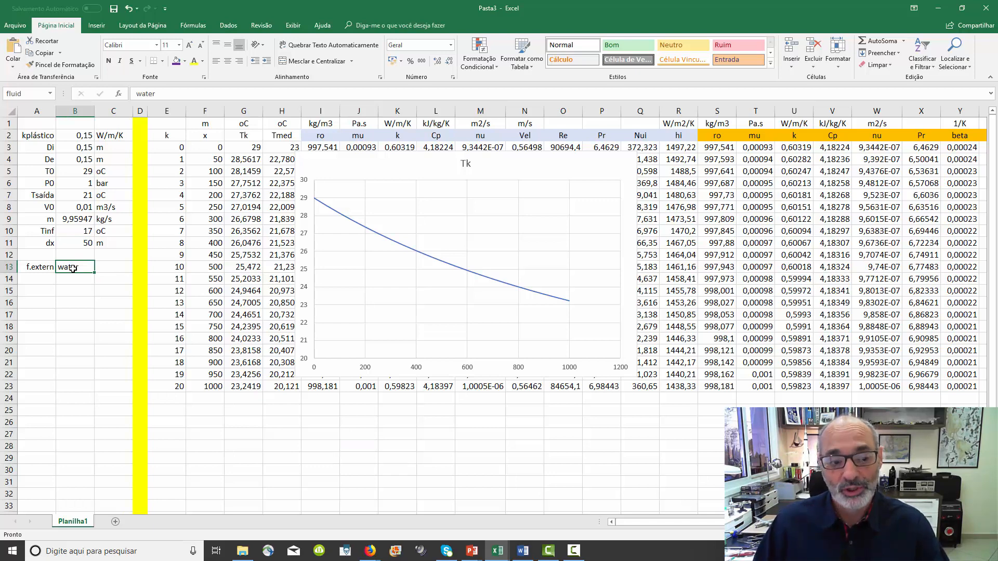
type("air")
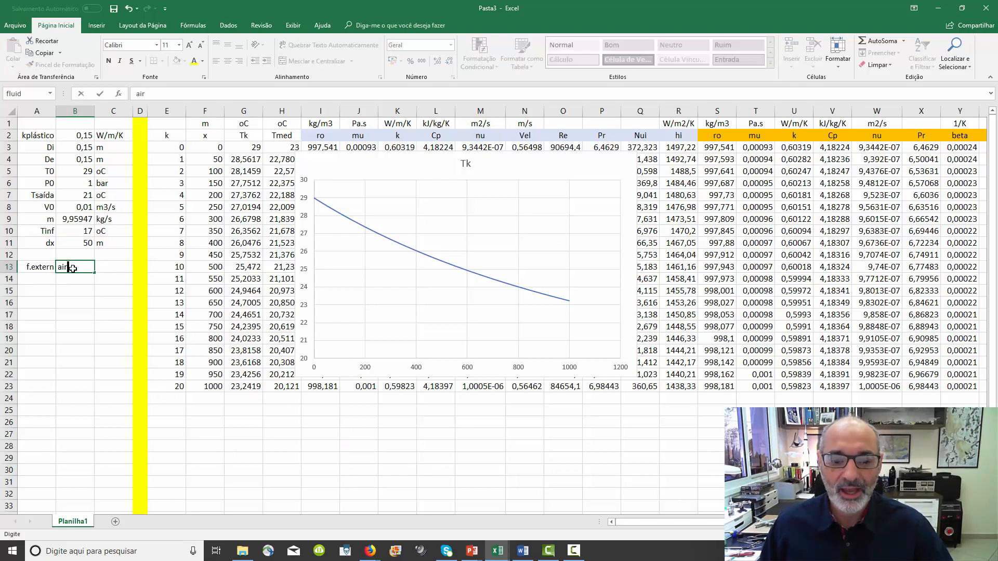
key("Return")
key("Return")
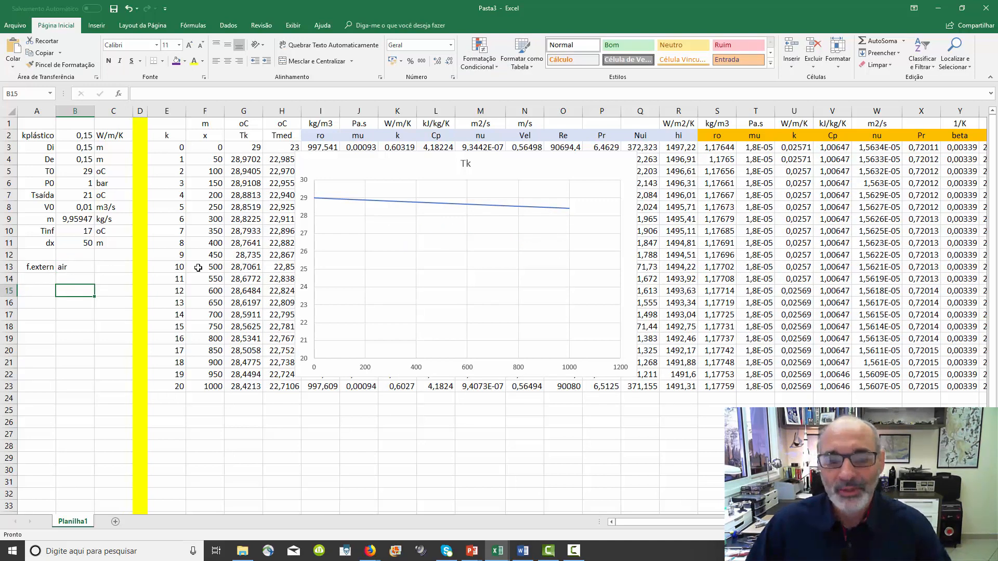
mouse_move(330, 202)
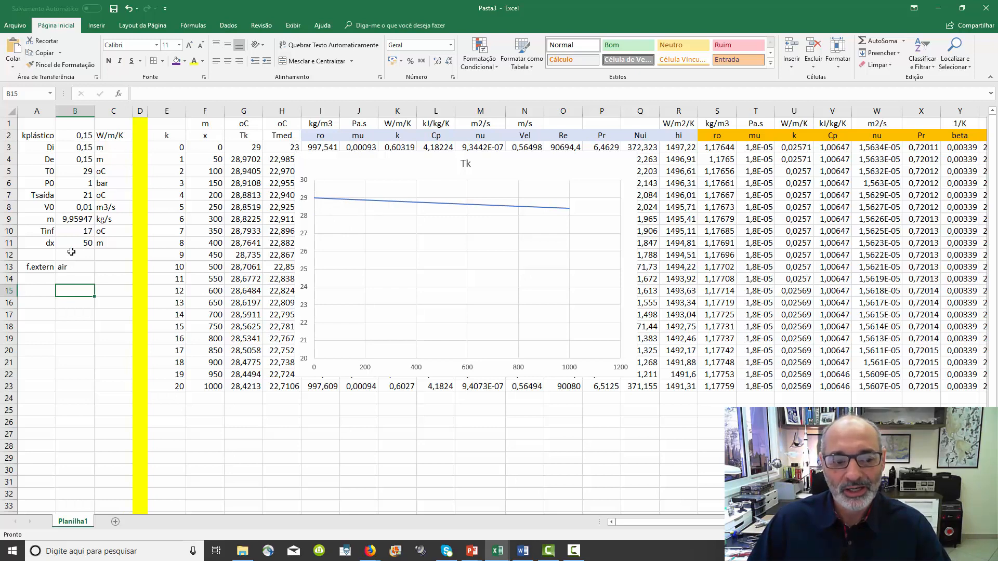
mouse_move(568, 209)
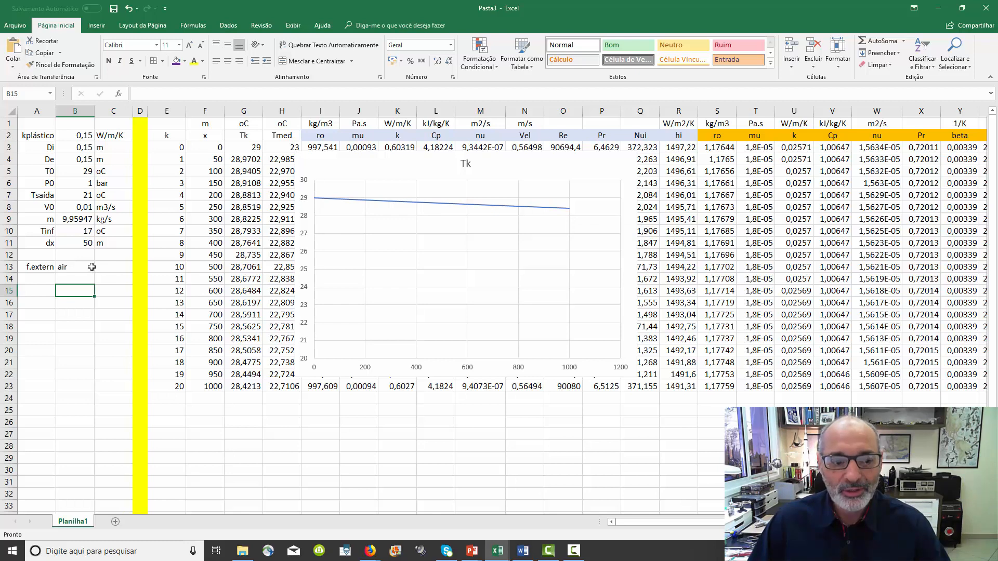
Set the pressure P0 in B6 to 100 bar.
left_click(81, 182)
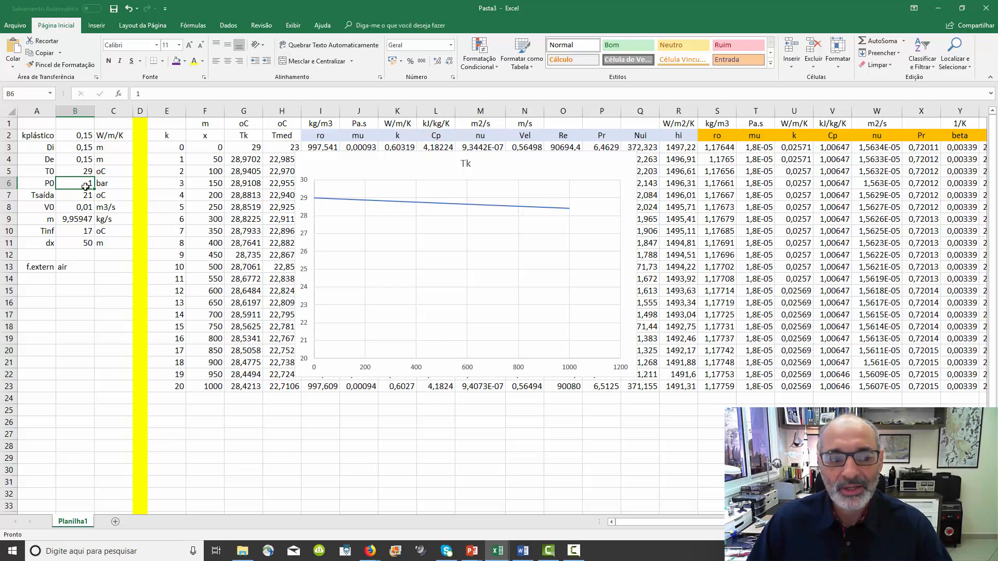
type("100")
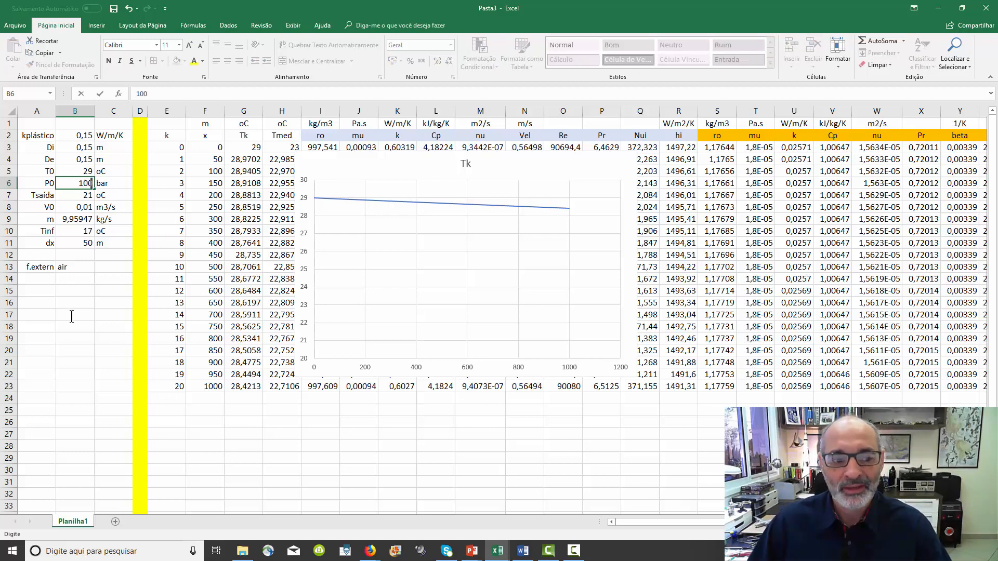
key("Return")
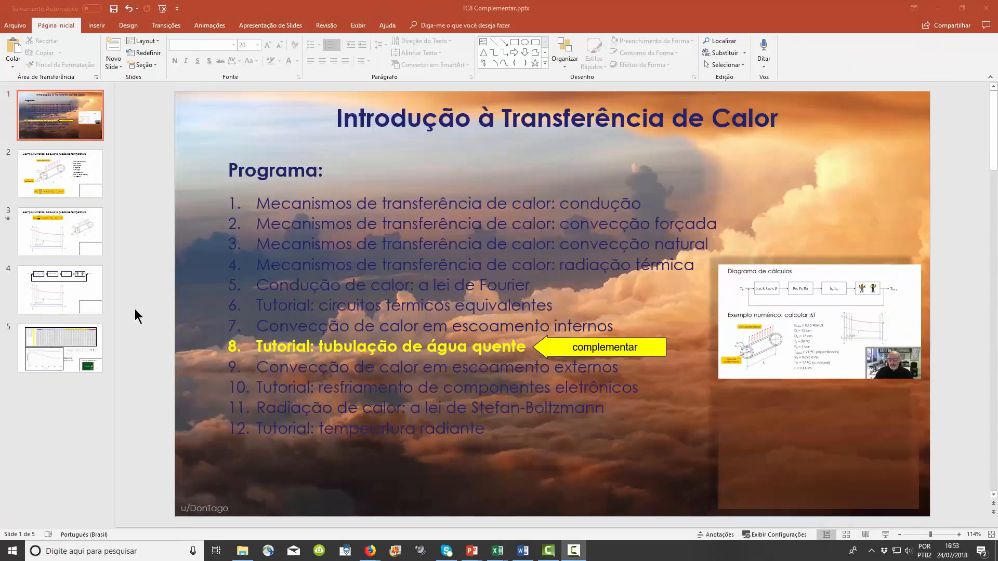
In the PowerPoint programme slide, select the text of item 9, "Convecção de calor em escoamento externos", and place the cursor in item 10.
left_click(255, 367)
mouse_move(255, 367)
left_mouse_down()
mouse_move(594, 370)
mouse_move(570, 384)
left_mouse_up()
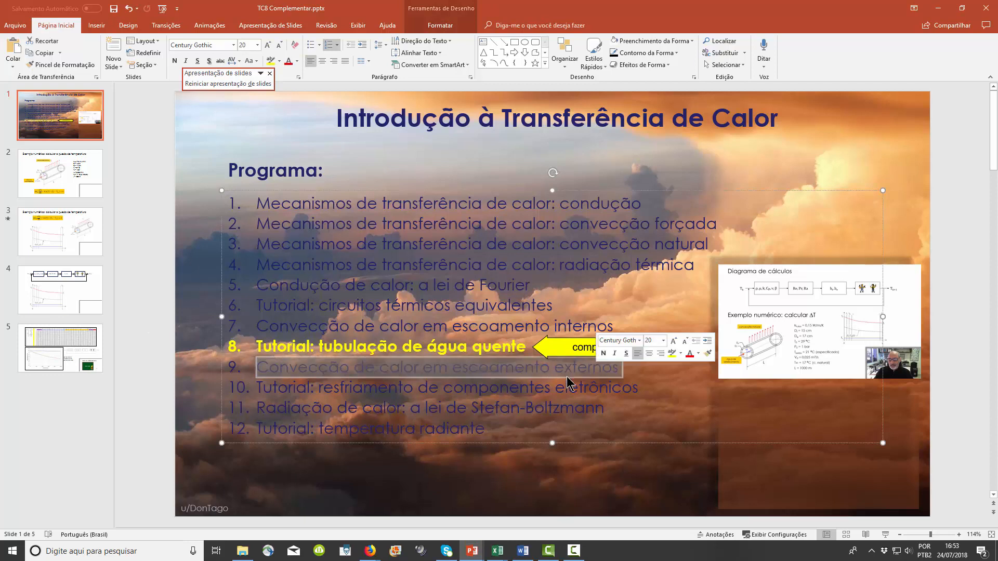
left_click(314, 389)
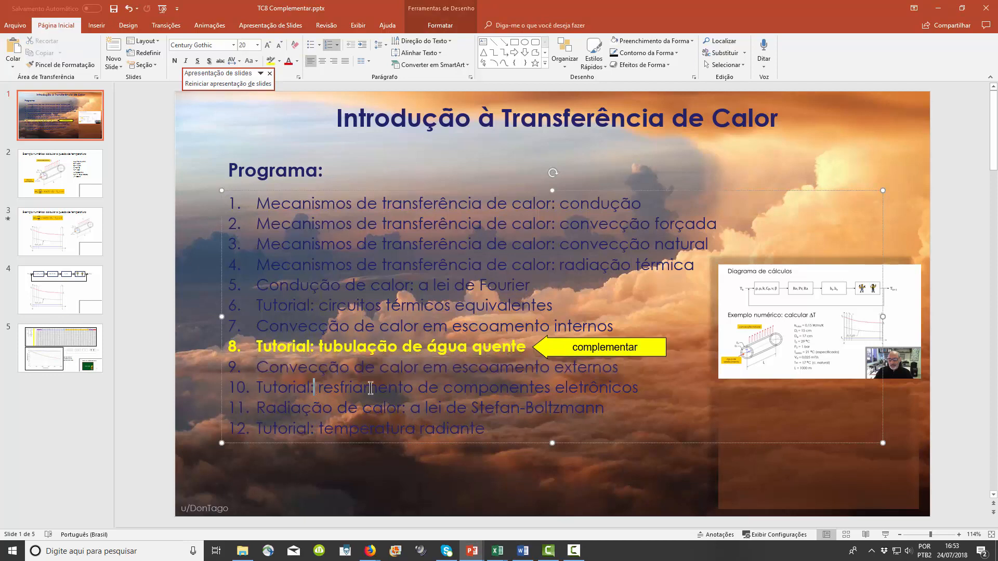